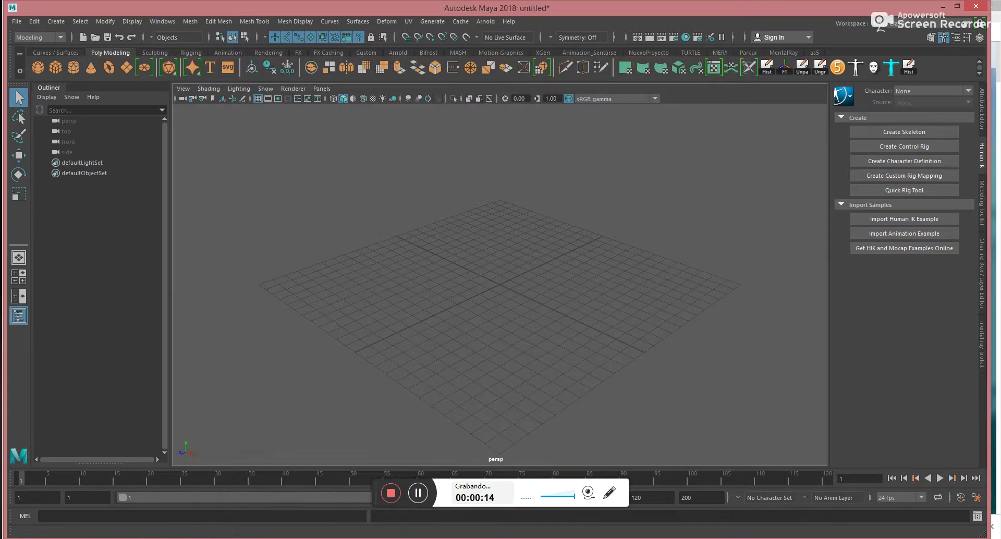
Set the Maya project to the Inorganico_2 folder inside 2 Modelado
{"action": "left_click", "coordinate": [17, 21]}
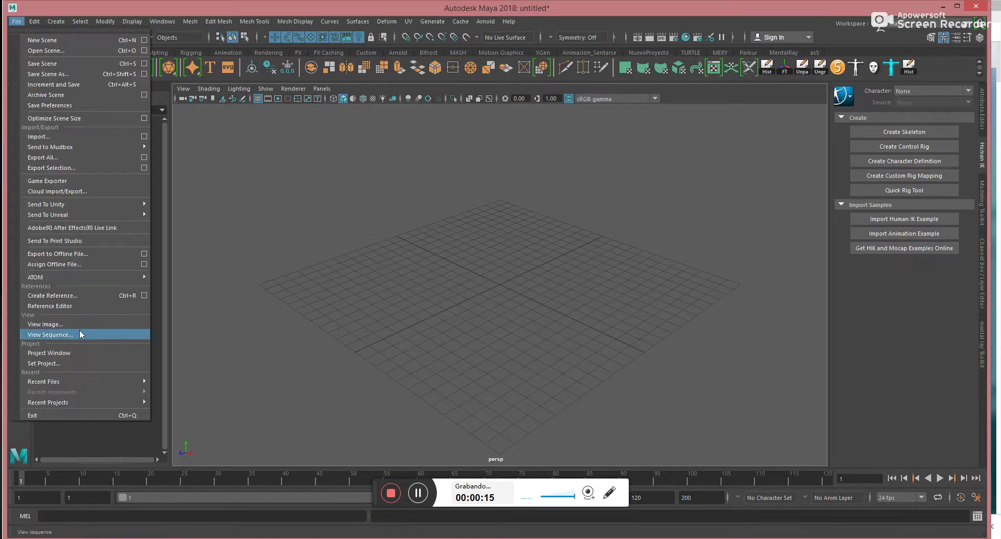
{"action": "left_click", "coordinate": [68, 364]}
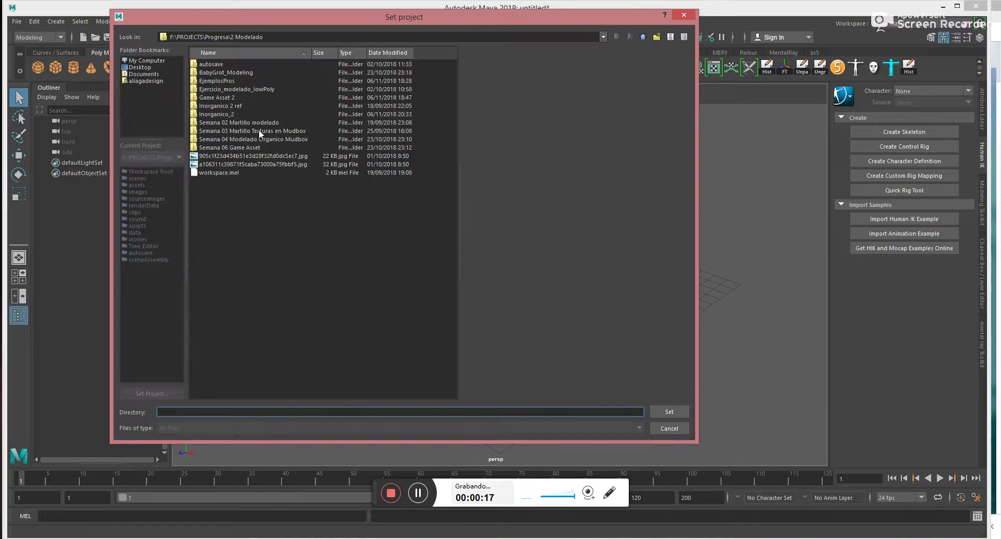
{"action": "left_click", "coordinate": [234, 114]}
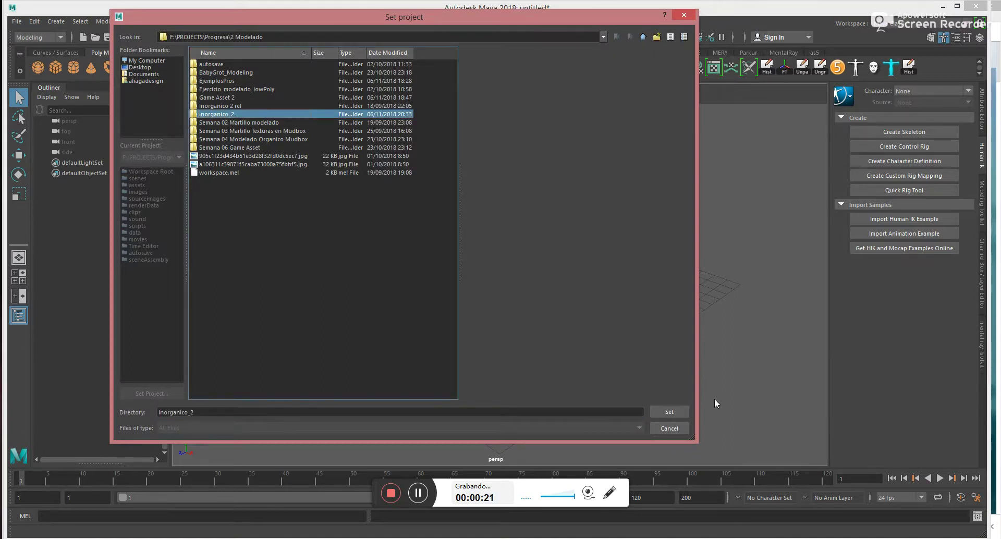
{"action": "left_click", "coordinate": [667, 412]}
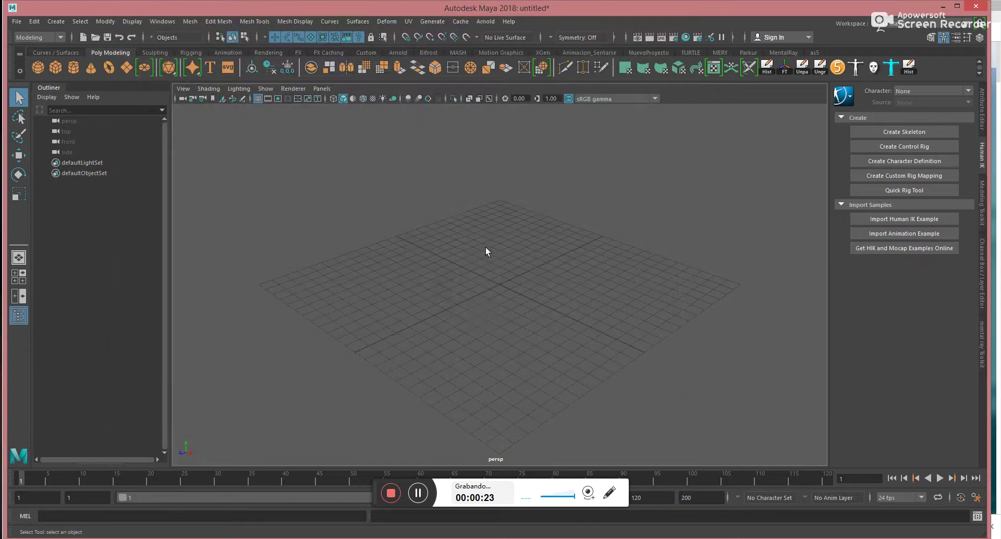
Switch to File Explorer and view the lizard brute reference JPEG in the Inorganico_2 project's sourceimages folder
{"action": "left_click", "coordinate": [237, 538]}
{"action": "left_click", "coordinate": [537, 402]}
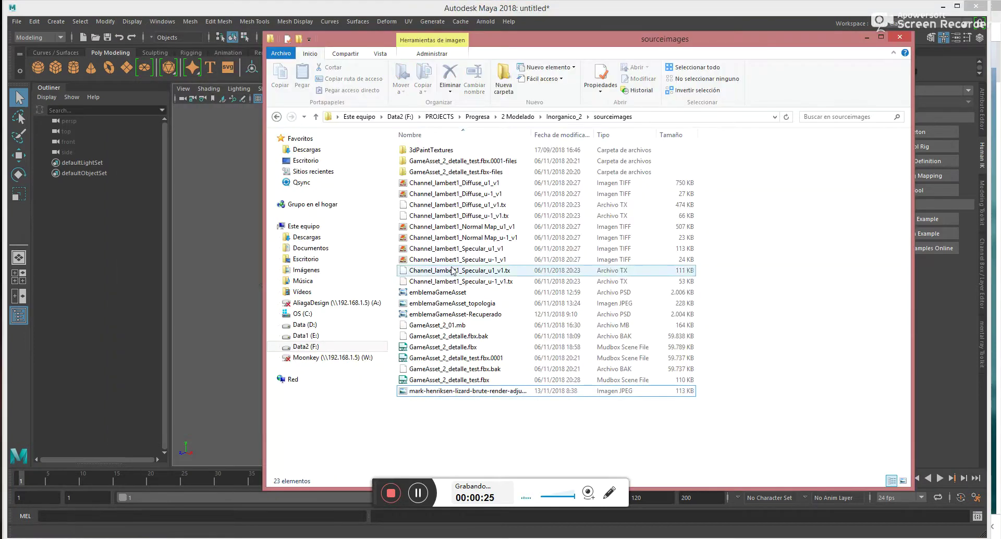
{"action": "left_click", "coordinate": [563, 117]}
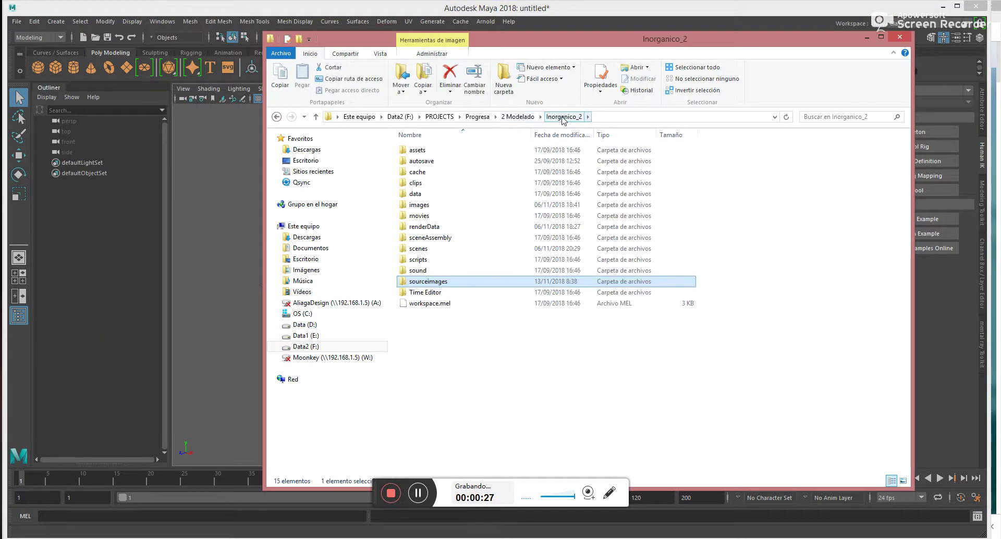
{"action": "double_click", "coordinate": [443, 282]}
{"action": "double_click", "coordinate": [459, 391]}
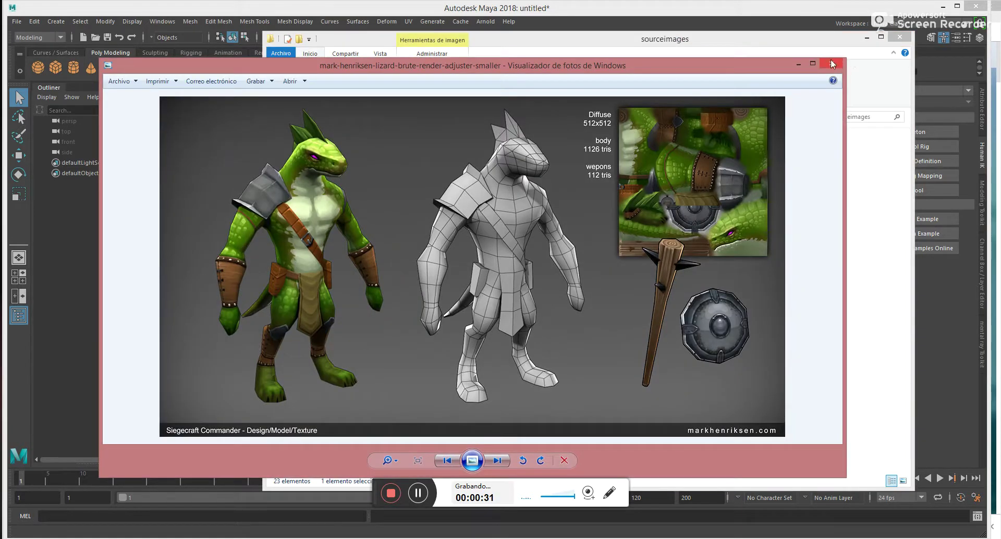
{"action": "left_click", "coordinate": [833, 64]}
Return to Maya and import the lizard brute reference JPEG as an image plane in the front view
{"action": "left_click", "coordinate": [297, 187]}
{"action": "key", "text": "space"}
{"action": "left_click_drag", "start_coordinate": [303, 148], "coordinate": [306, 175]}
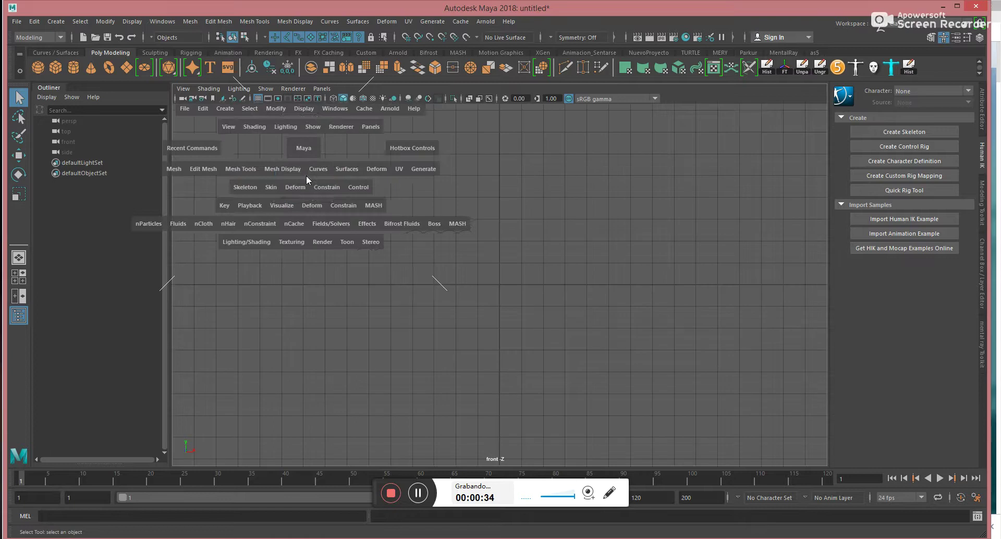
{"action": "left_click", "coordinate": [184, 89]}
{"action": "mouse_move", "coordinate": [313, 321]}
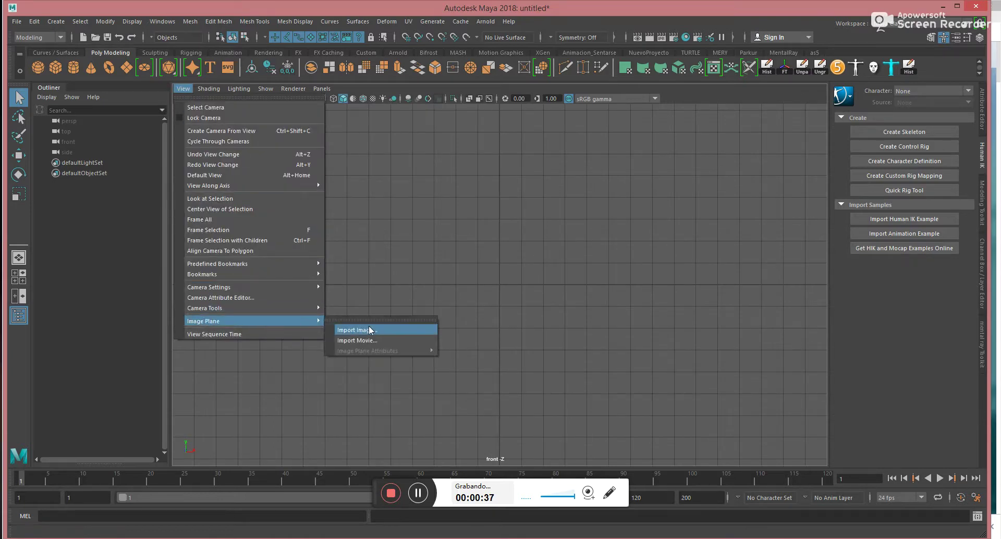
{"action": "left_click", "coordinate": [370, 330]}
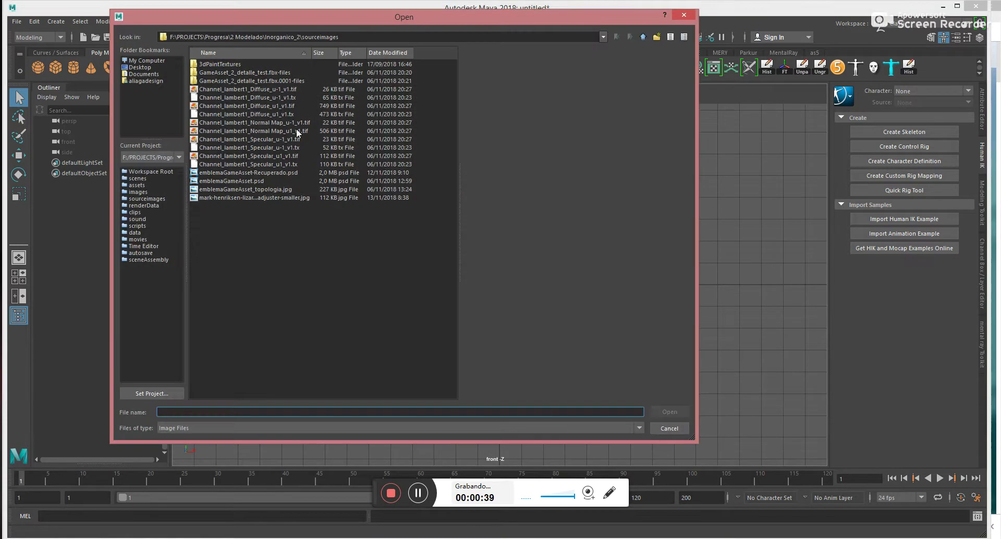
{"action": "left_click", "coordinate": [224, 198]}
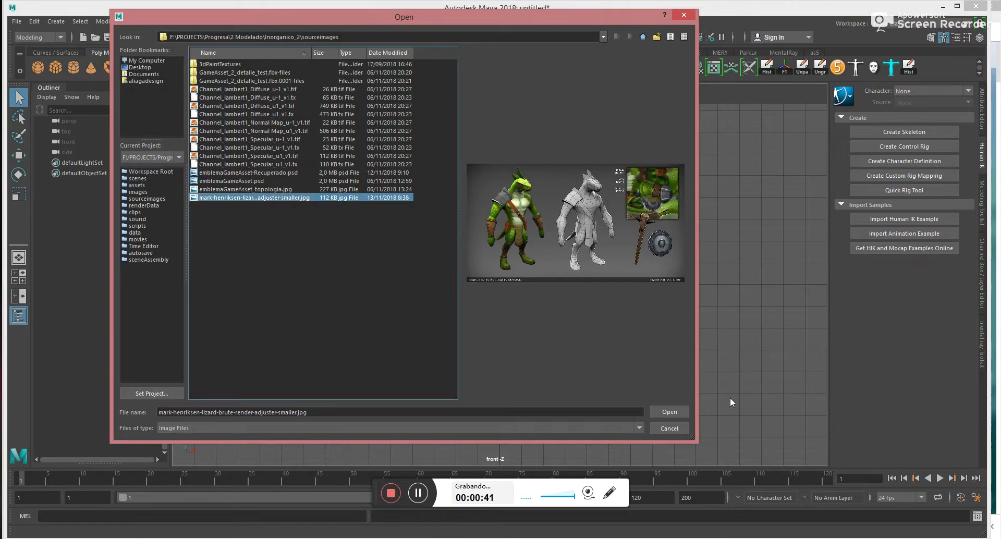
{"action": "left_click", "coordinate": [669, 412]}
In the perspective view, move the image plane back along Z by about 21.7 units, behind the grid
{"action": "key", "text": "space"}
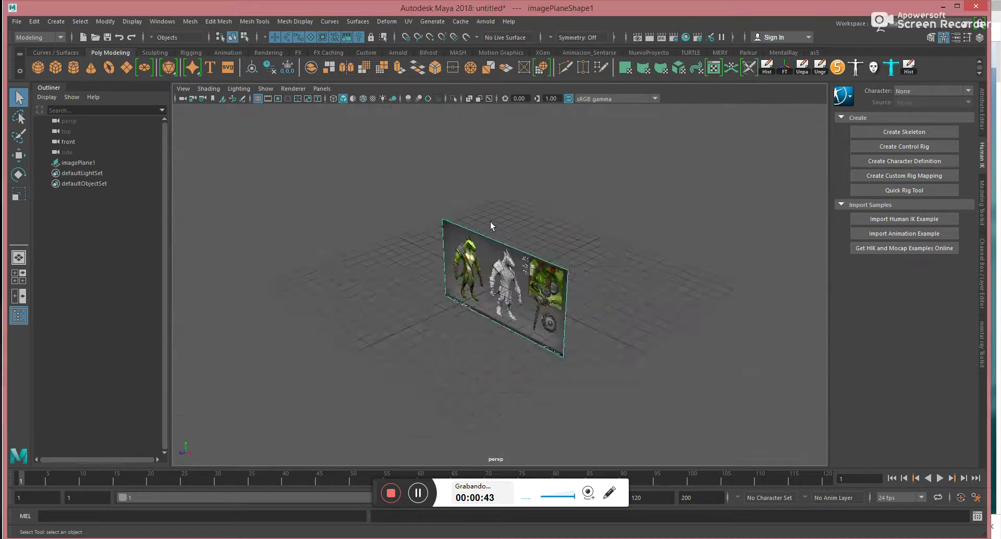
{"action": "left_click_drag", "start_coordinate": [490, 223], "coordinate": [611, 226], "text": "alt"}
{"action": "key", "text": "w"}
{"action": "left_click", "coordinate": [509, 234]}
{"action": "left_click_drag", "start_coordinate": [600, 302], "coordinate": [343, 245]}
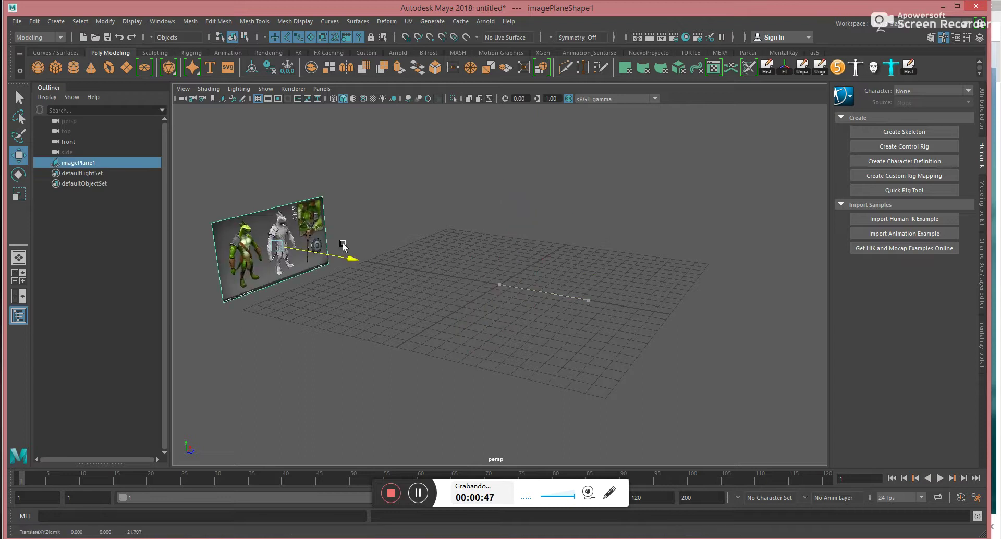
Raise the reference image plane along Y above the grid and deselect it
{"action": "left_click_drag", "start_coordinate": [487, 271], "coordinate": [406, 177], "text": "alt"}
{"action": "left_click_drag", "start_coordinate": [526, 111], "coordinate": [528, 48]}
{"action": "left_click_drag", "start_coordinate": [626, 201], "coordinate": [597, 143], "text": "alt"}
{"action": "key", "text": "e"}
{"action": "key", "text": "r"}
{"action": "key", "text": "w"}
{"action": "left_click_drag", "start_coordinate": [386, 248], "coordinate": [484, 244], "text": "alt"}
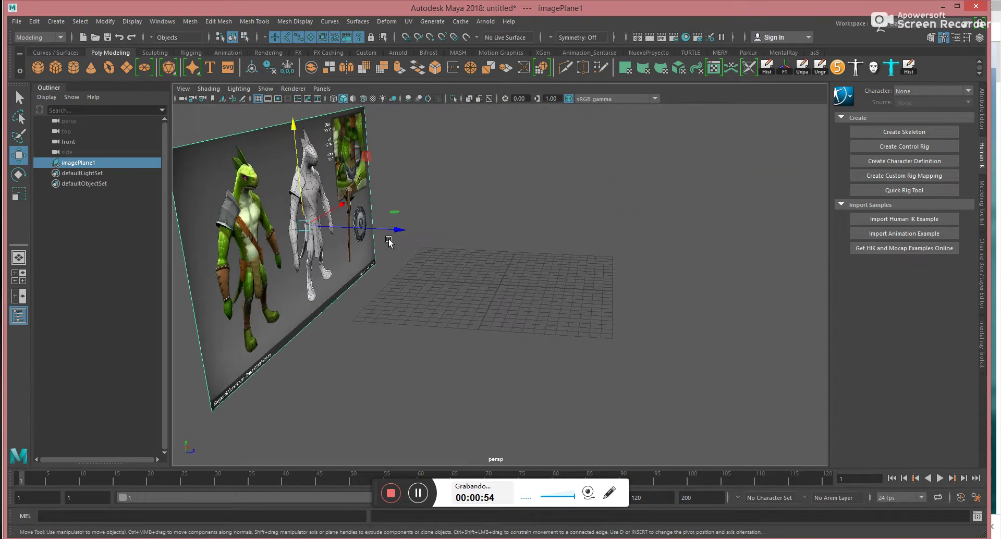
{"action": "left_click_drag", "start_coordinate": [365, 234], "coordinate": [427, 93], "text": "alt"}
{"action": "left_click", "coordinate": [705, 253]}
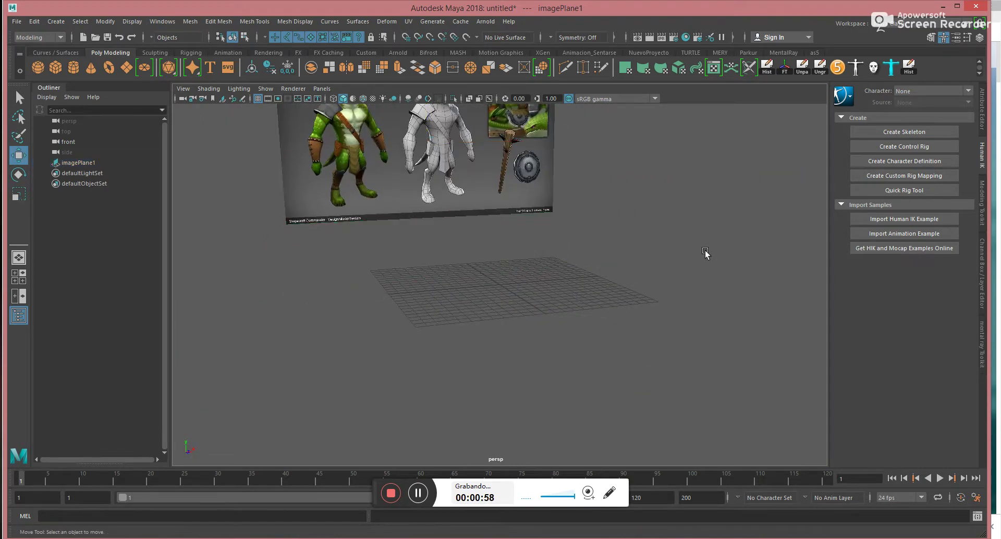
{"action": "middle_click_drag", "start_coordinate": [708, 253], "coordinate": [704, 328], "text": "alt"}
{"action": "left_click_drag", "start_coordinate": [704, 328], "coordinate": [679, 327], "text": "alt"}
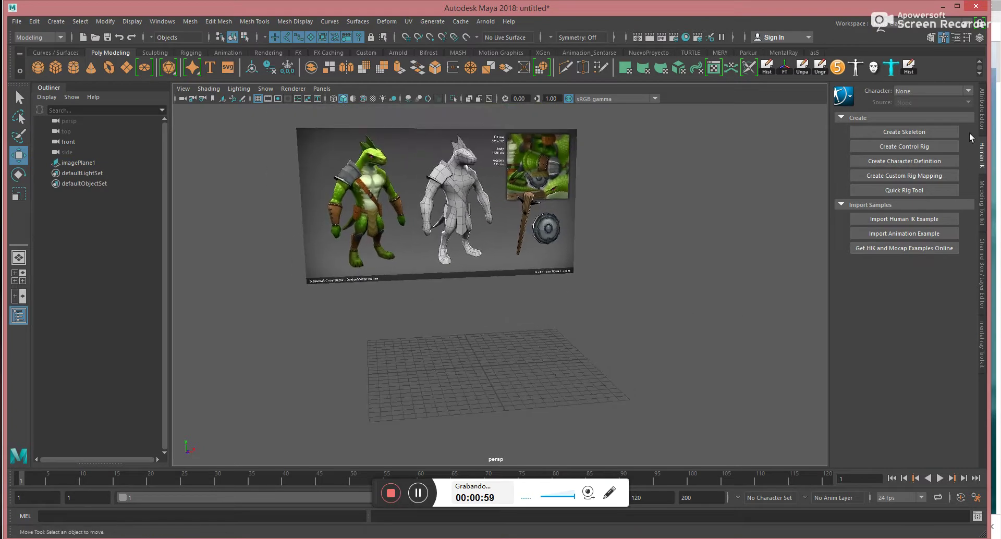
Display the Channel Box / Layer Editor and examine the lizard's wireframe on the reference image
{"action": "left_click", "coordinate": [985, 122]}
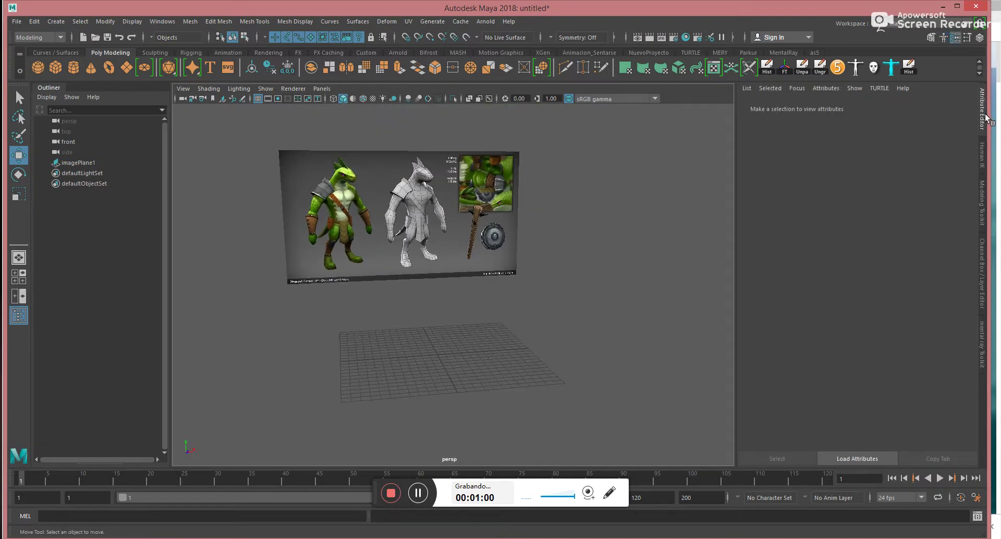
{"action": "left_click", "coordinate": [980, 38]}
{"action": "key", "text": "f"}
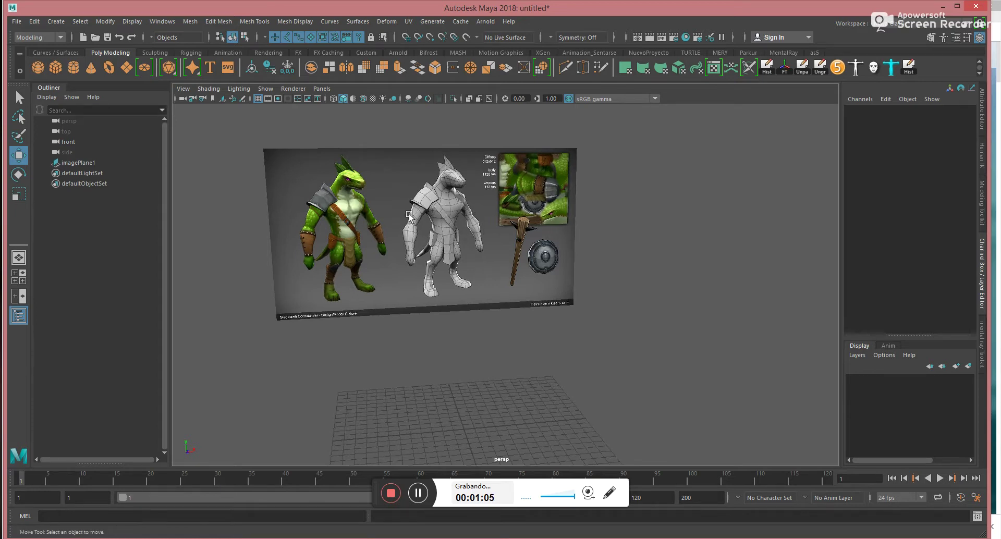
{"action": "scroll", "coordinate": [409, 216], "scroll_direction": "up", "scroll_amount": 3}
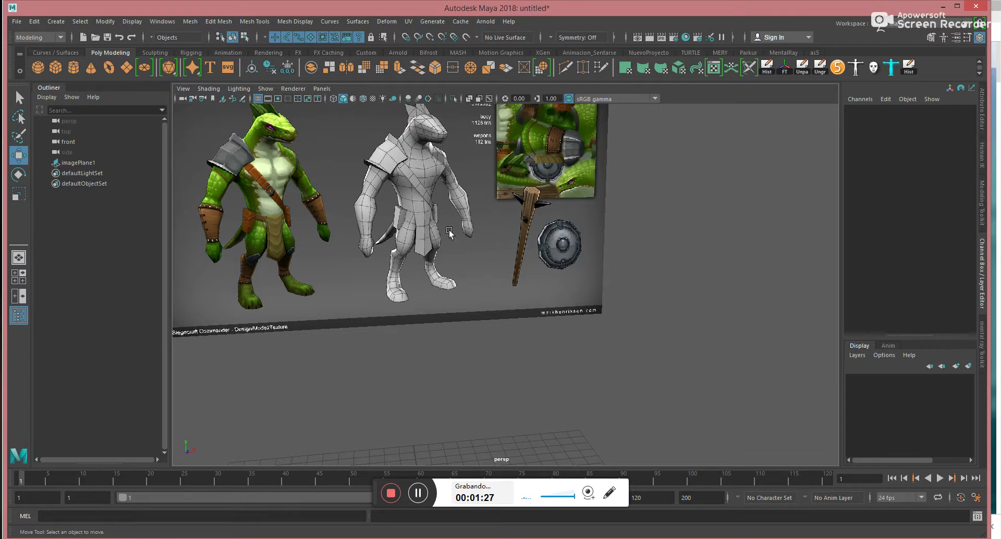
{"action": "scroll", "coordinate": [563, 324], "scroll_direction": "down", "scroll_amount": 5}
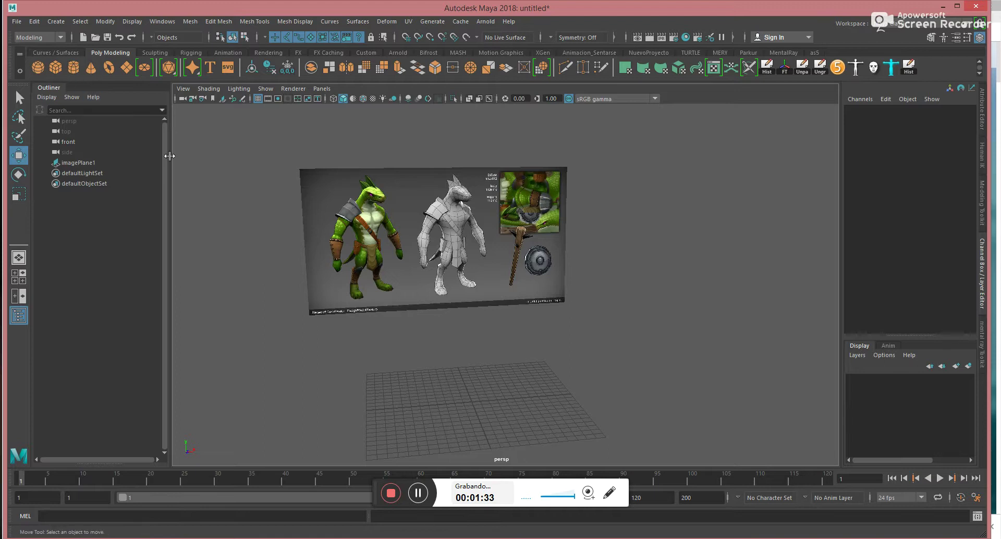
Create a polygon cylinder and raise it about 11.2 units along Y, in front of the reference image
{"action": "left_click", "coordinate": [73, 68]}
{"action": "middle_click_drag", "start_coordinate": [470, 378], "coordinate": [459, 345], "text": "alt"}
{"action": "left_click_drag", "start_coordinate": [460, 334], "coordinate": [439, 238]}
{"action": "scroll", "coordinate": [935, 257], "scroll_direction": "down", "scroll_amount": 1}
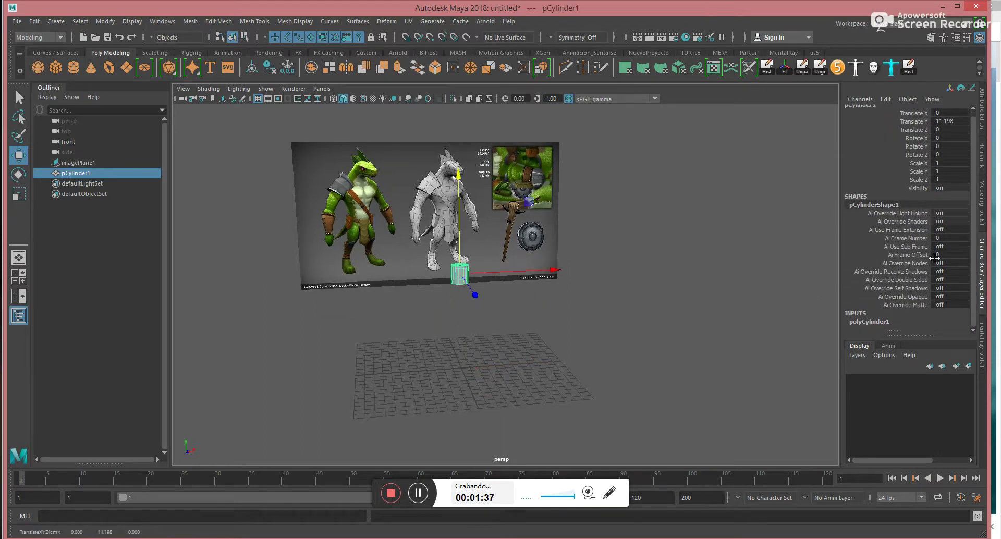
Set the cylinder's radius to 3.3 and its height to 9.3
{"action": "left_click", "coordinate": [885, 323]}
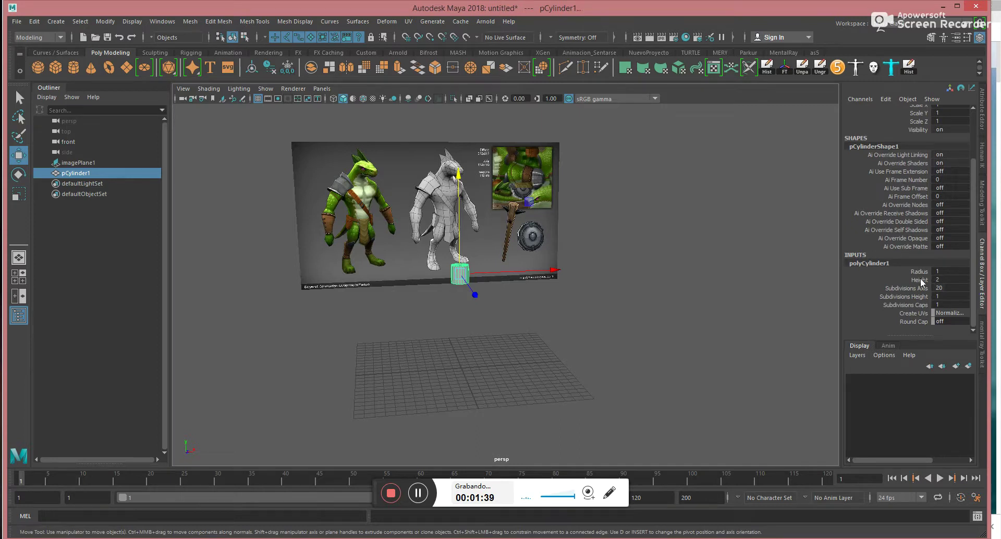
{"action": "left_click", "coordinate": [919, 271]}
{"action": "mouse_move", "coordinate": [569, 280]}
{"action": "middle_mouse_down"}
{"action": "mouse_move", "coordinate": [592, 280]}
{"action": "mouse_move", "coordinate": [558, 280]}
{"action": "mouse_move", "coordinate": [571, 277]}
{"action": "middle_mouse_up"}
{"action": "left_click", "coordinate": [921, 280]}
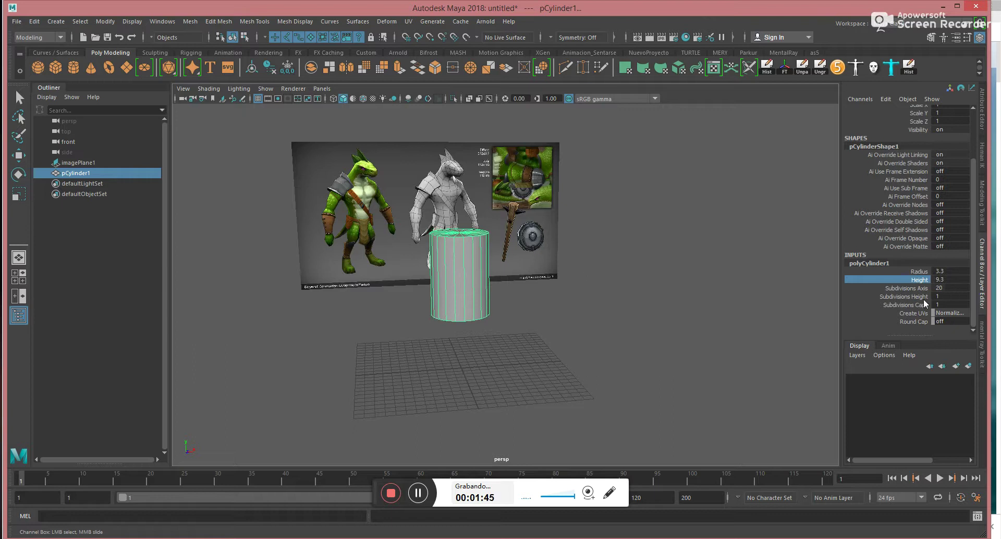
Set the cylinder's axis subdivisions to 8 and its height subdivisions to 4
{"action": "left_click", "coordinate": [938, 289]}
{"action": "key", "text": "Return"}
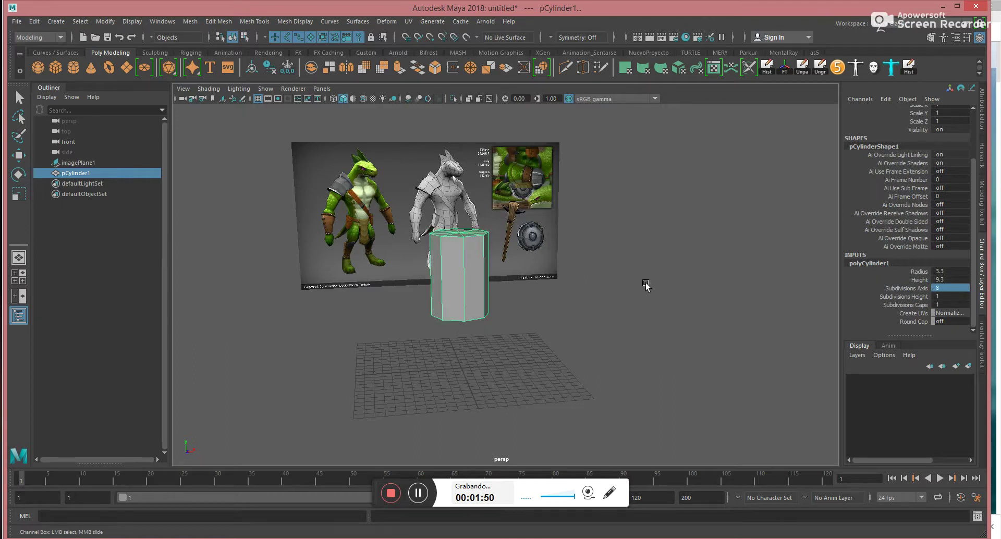
{"action": "right_click_drag", "start_coordinate": [494, 284], "coordinate": [591, 301], "text": "alt"}
{"action": "left_click_drag", "start_coordinate": [591, 301], "coordinate": [529, 302], "text": "alt"}
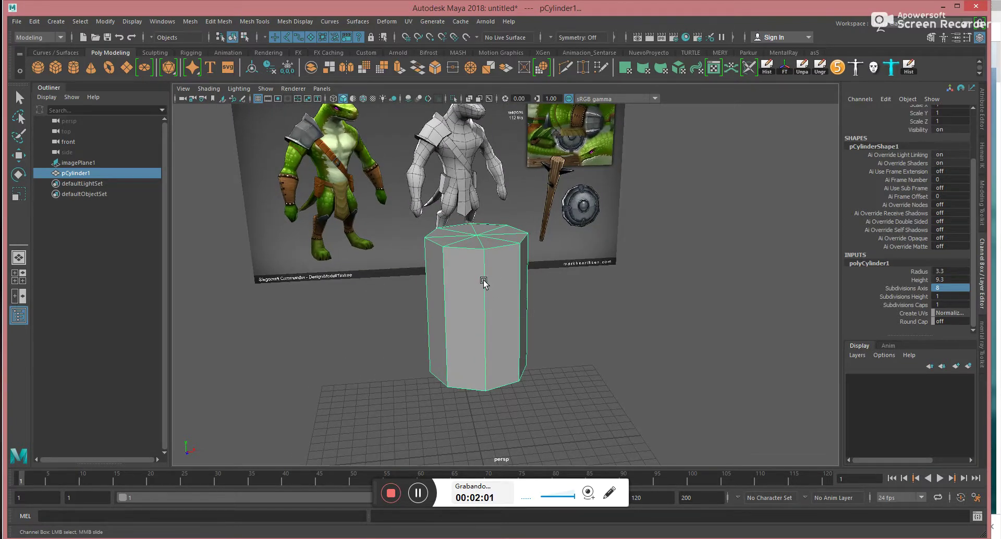
{"action": "left_click_drag", "start_coordinate": [484, 282], "coordinate": [555, 278], "text": "alt"}
{"action": "left_click", "coordinate": [902, 296]}
{"action": "mouse_move", "coordinate": [607, 303]}
{"action": "middle_mouse_down"}
{"action": "mouse_move", "coordinate": [623, 303]}
{"action": "mouse_move", "coordinate": [615, 302]}
{"action": "middle_mouse_up"}
In the front view, raise the cylinder to about Y 17 over the wireframe lizard's torso, and return to the perspective view
{"action": "key", "text": "space"}
{"action": "left_click_drag", "start_coordinate": [461, 244], "coordinate": [462, 262]}
{"action": "middle_click_drag", "start_coordinate": [565, 179], "coordinate": [543, 365], "text": "alt"}
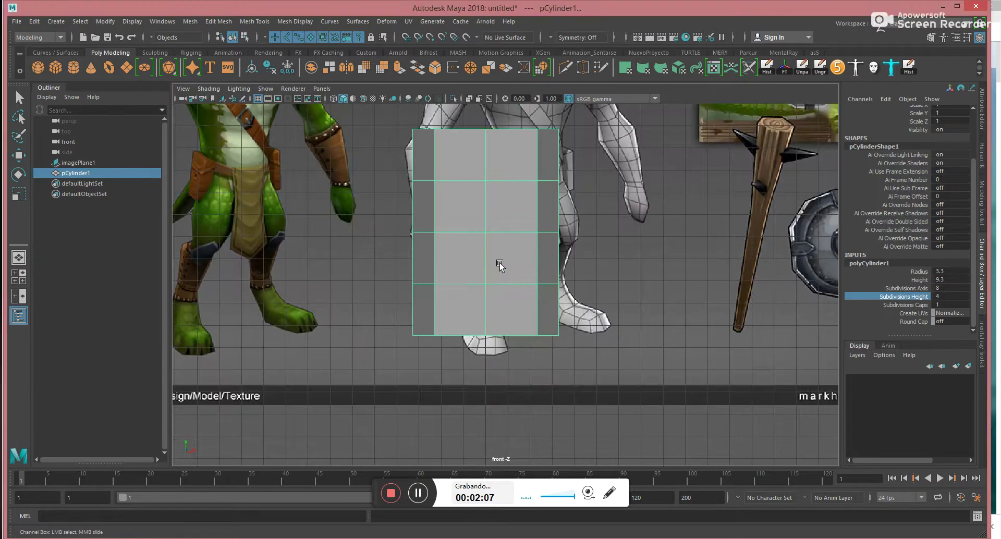
{"action": "scroll", "coordinate": [522, 219], "scroll_direction": "down", "scroll_amount": 3}
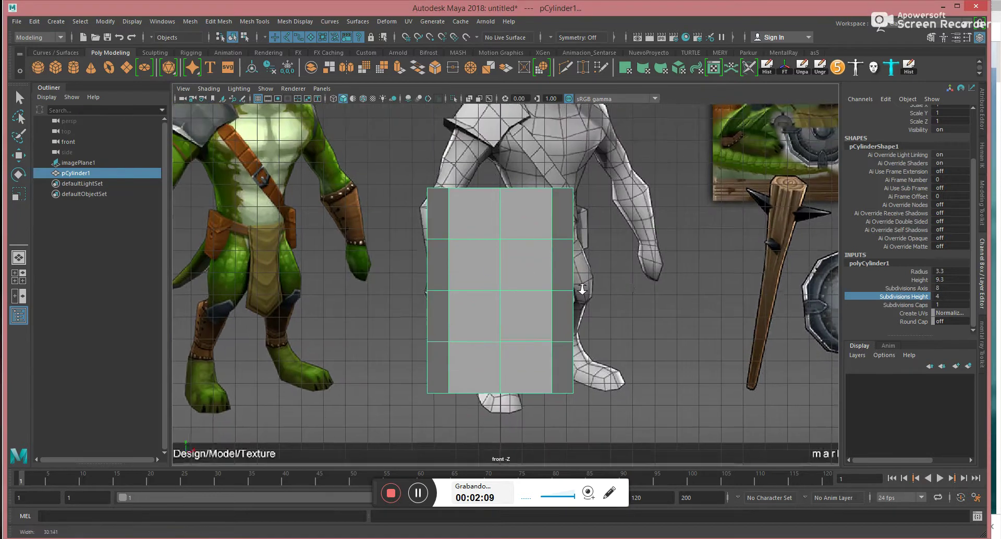
{"action": "scroll", "coordinate": [557, 303], "scroll_direction": "down", "scroll_amount": 2}
{"action": "scroll", "coordinate": [556, 302], "scroll_direction": "down", "scroll_amount": 2}
{"action": "key", "text": "w"}
{"action": "left_click_drag", "start_coordinate": [501, 251], "coordinate": [485, 166]}
{"action": "middle_click_drag", "start_coordinate": [485, 180], "coordinate": [482, 275], "text": "alt"}
{"action": "key", "text": "space"}
{"action": "left_click_drag", "start_coordinate": [483, 268], "coordinate": [492, 184]}
{"action": "left_click_drag", "start_coordinate": [507, 263], "coordinate": [490, 252], "text": "alt"}
{"action": "key", "text": "space"}
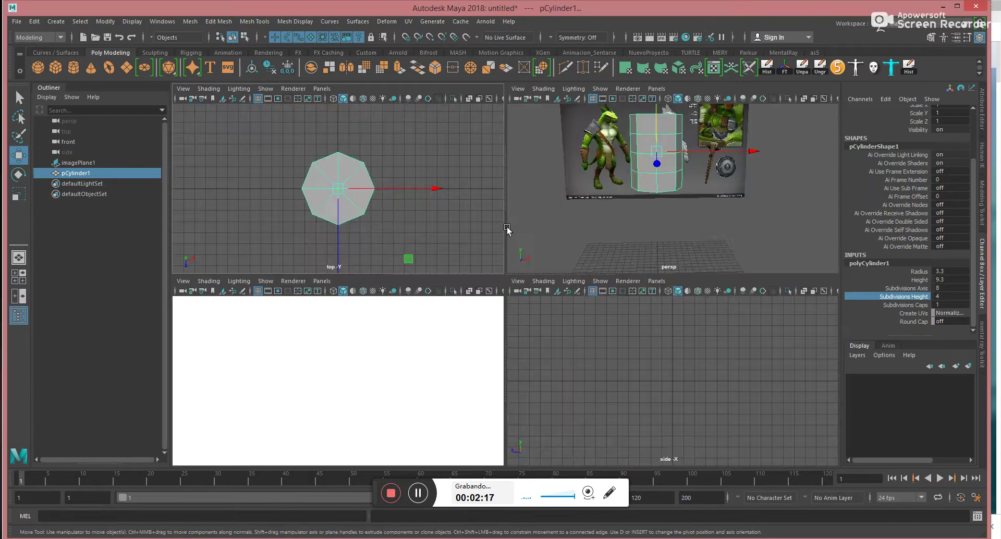
{"action": "key", "text": "space"}
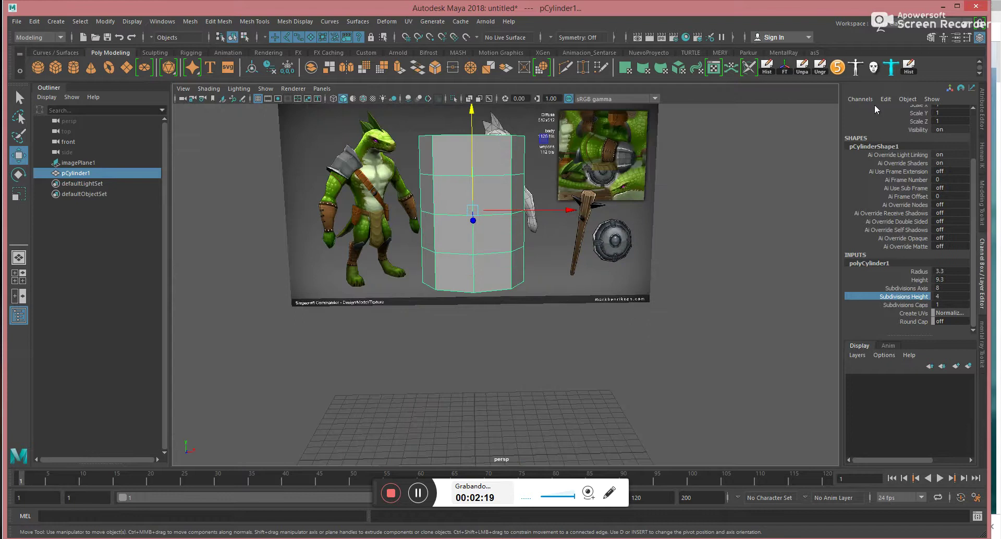
Enable topology symmetry for the cylinder, using one of its central vertical edges as the symmetry edge
{"action": "left_click", "coordinate": [931, 37]}
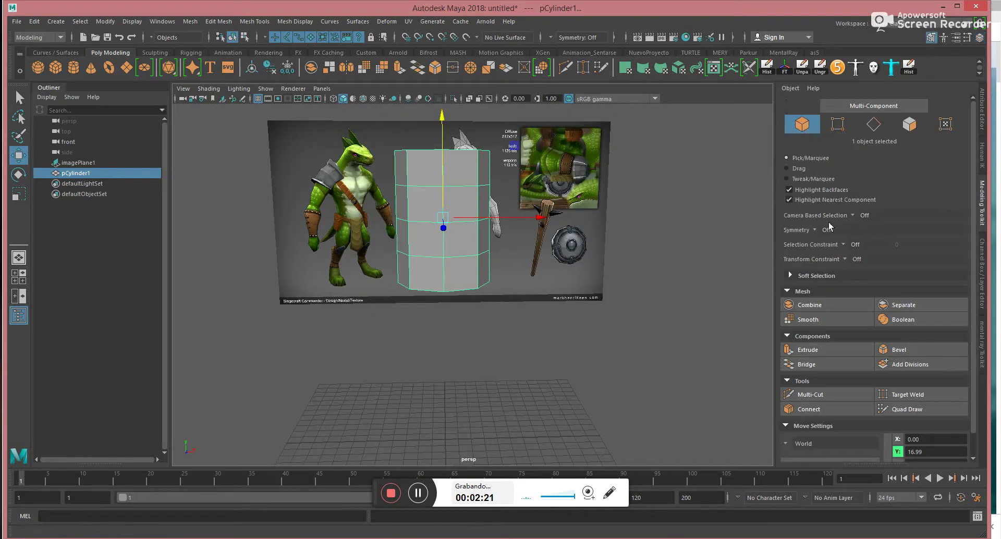
{"action": "left_click", "coordinate": [815, 230]}
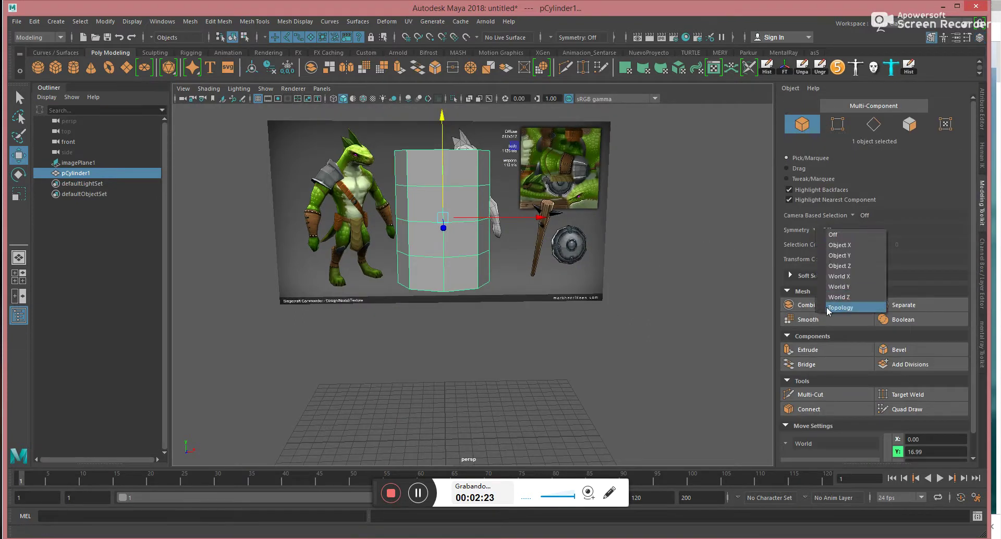
{"action": "left_click", "coordinate": [827, 307]}
{"action": "left_click", "coordinate": [443, 201]}
{"action": "left_click_drag", "start_coordinate": [466, 208], "coordinate": [480, 229], "text": "alt"}
{"action": "left_click_drag", "start_coordinate": [484, 293], "coordinate": [432, 235], "text": "alt"}
{"action": "middle_click_drag", "start_coordinate": [432, 235], "coordinate": [452, 284], "text": "alt"}
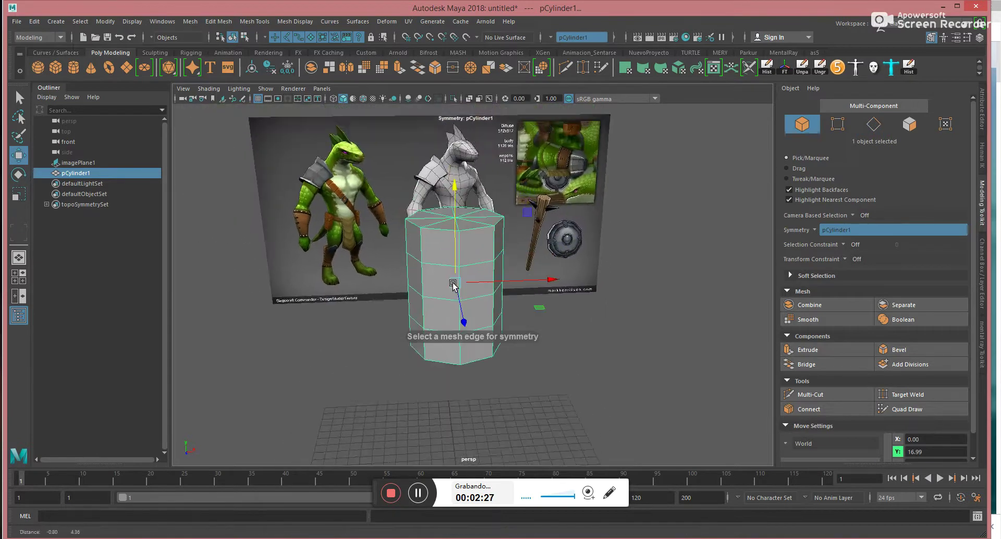
{"action": "right_click_drag", "start_coordinate": [453, 285], "coordinate": [577, 294], "text": "alt"}
{"action": "left_click_drag", "start_coordinate": [577, 295], "coordinate": [670, 318], "text": "alt"}
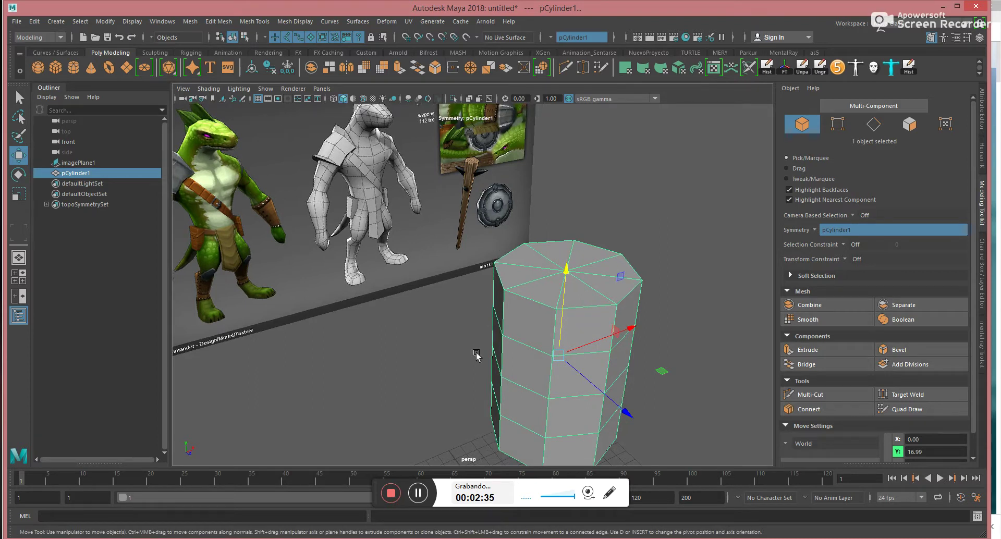
Switch to Photoshop and open the lizard brute render JPEG from the sourceimages folder in an enlarged floating window
{"action": "left_click", "coordinate": [418, 493]}
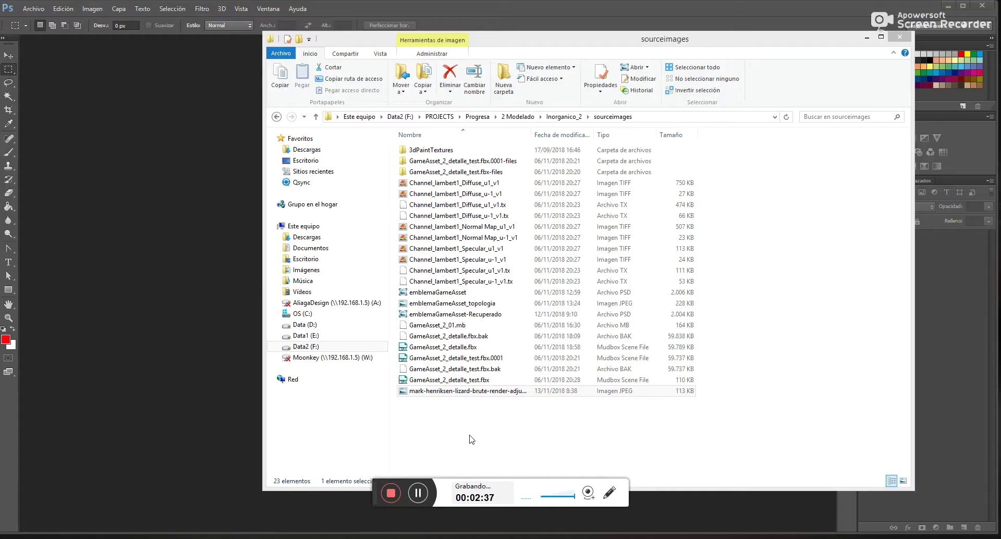
{"action": "double_click", "coordinate": [415, 392]}
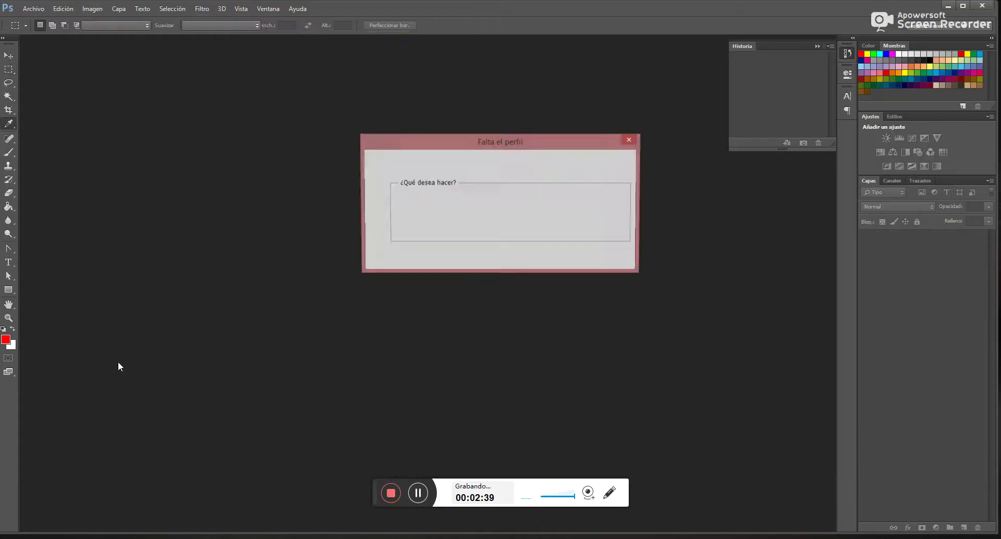
{"action": "left_click", "coordinate": [545, 258]}
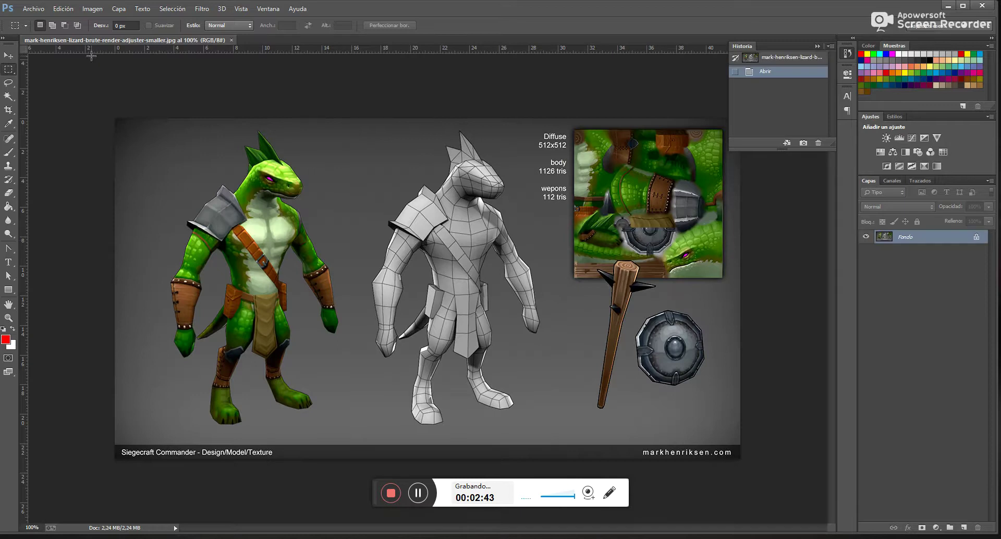
{"action": "mouse_move", "coordinate": [73, 45]}
{"action": "left_mouse_down"}
{"action": "mouse_move", "coordinate": [94, 63]}
{"action": "mouse_move", "coordinate": [87, 56]}
{"action": "left_mouse_up"}
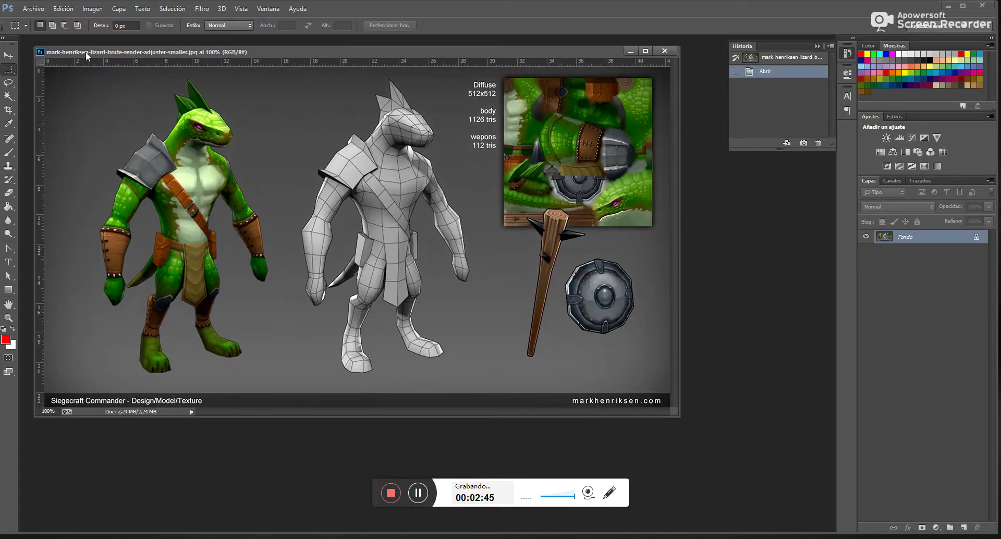
{"action": "left_click_drag", "start_coordinate": [679, 418], "coordinate": [798, 505]}
Add a layer and fill a rectangle covering the green lizard with white, leaving nothing selected
{"action": "left_click", "coordinate": [964, 528]}
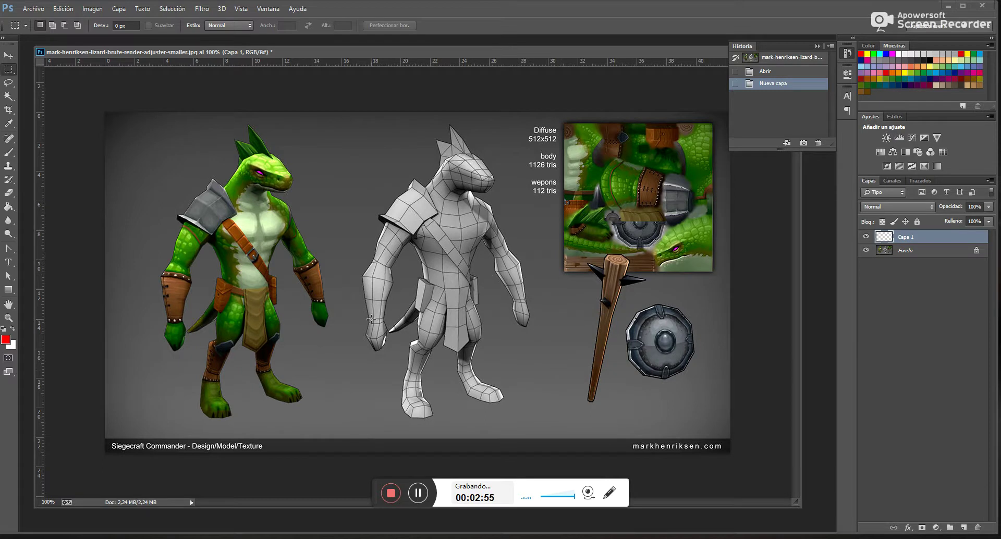
{"action": "mouse_move", "coordinate": [353, 112]}
{"action": "left_mouse_down"}
{"action": "mouse_move", "coordinate": [183, 308]}
{"action": "mouse_move", "coordinate": [107, 412]}
{"action": "mouse_move", "coordinate": [113, 435]}
{"action": "left_mouse_up"}
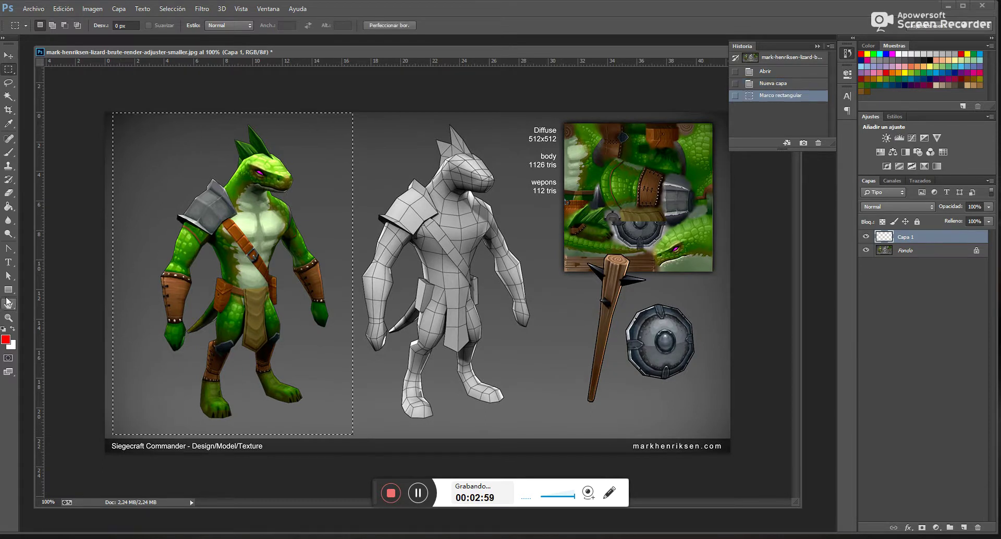
{"action": "left_click", "coordinate": [13, 329]}
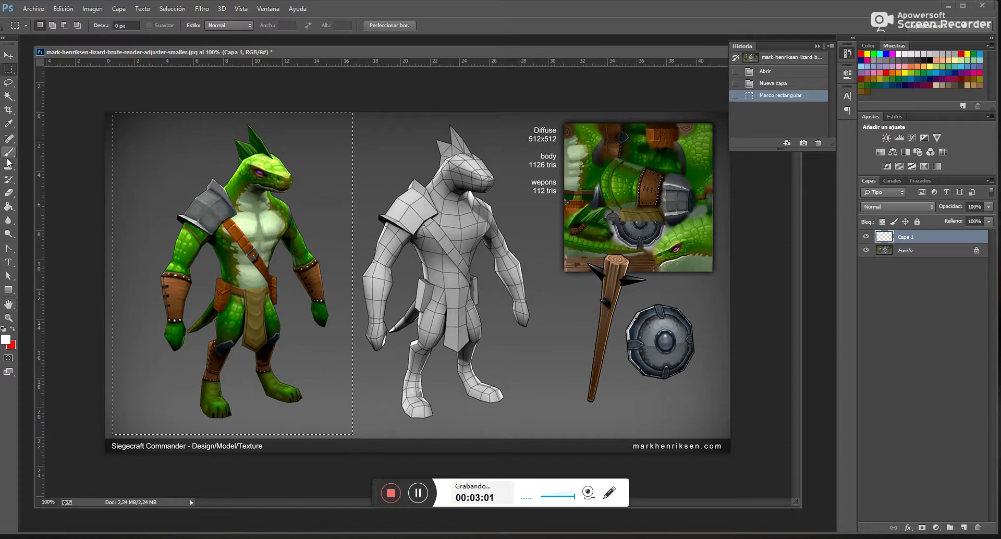
{"action": "left_click", "coordinate": [8, 206]}
{"action": "left_click", "coordinate": [319, 341]}
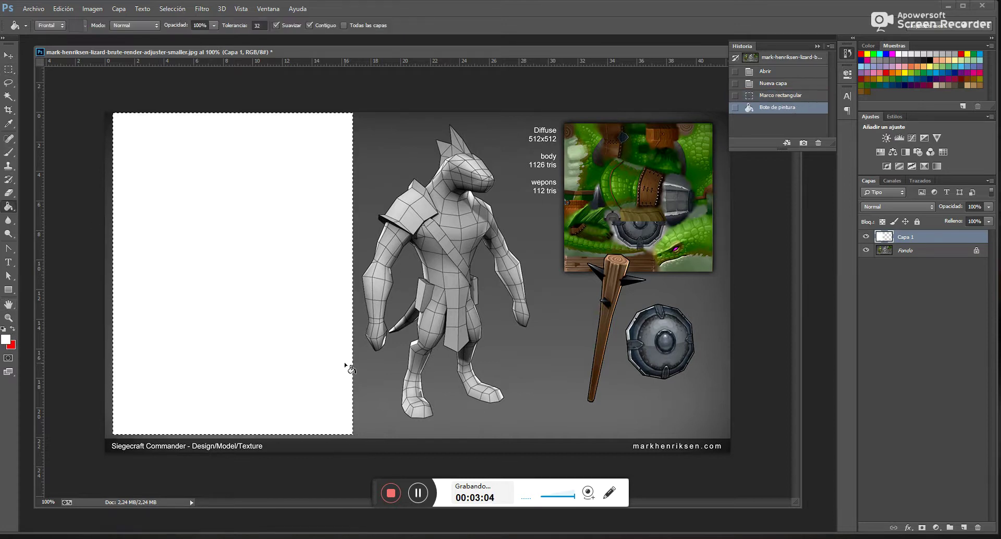
{"action": "key", "text": "ctrl+d"}
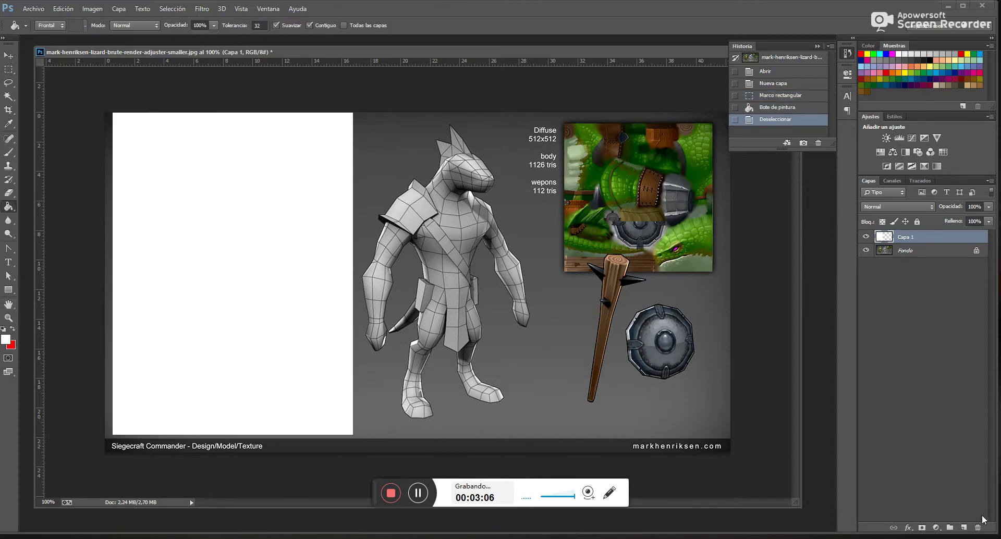
On another new layer, sketch the torso's front-view outline in black on the upper-left part of the white area
{"action": "left_click", "coordinate": [963, 528]}
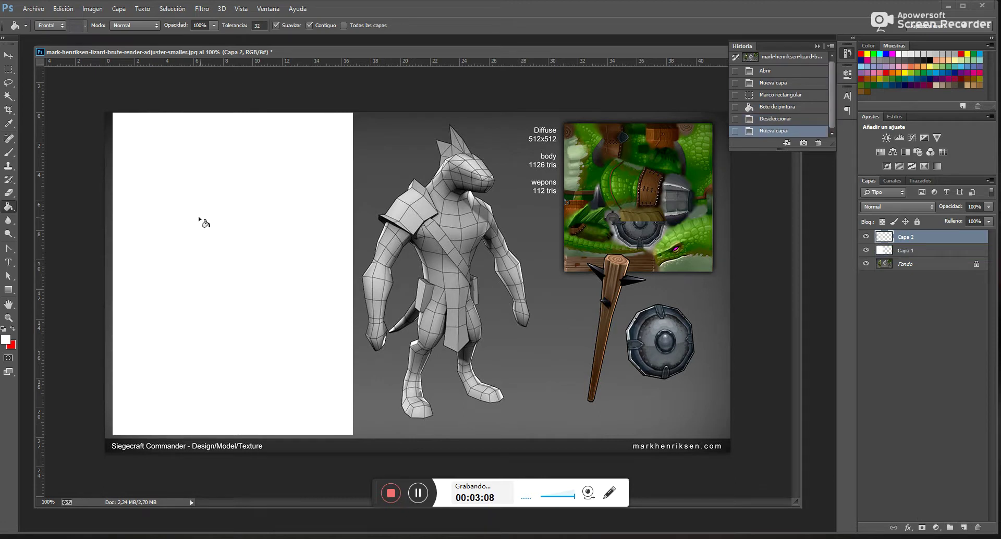
{"action": "key", "text": "b"}
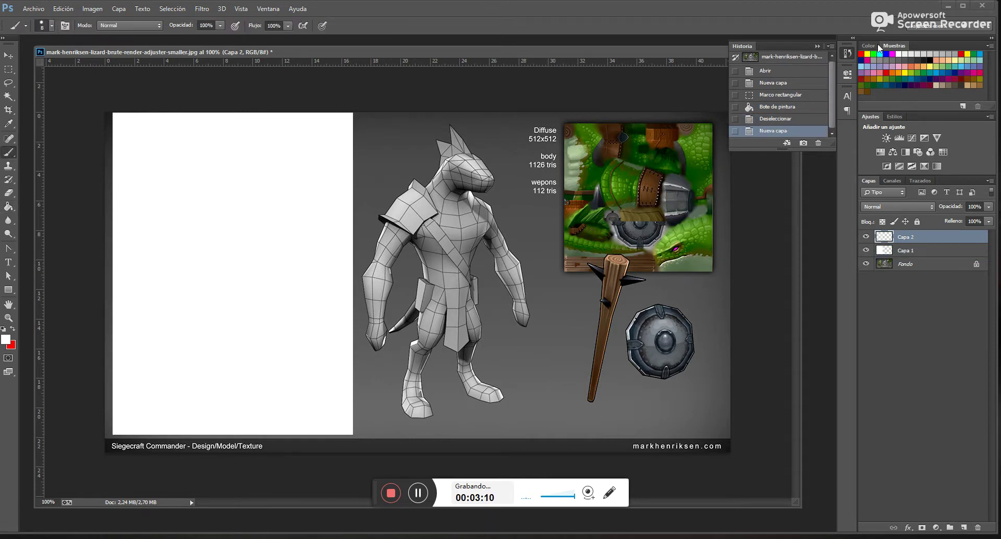
{"action": "left_click", "coordinate": [926, 56]}
{"action": "left_click", "coordinate": [927, 55]}
{"action": "left_click_drag", "start_coordinate": [204, 168], "coordinate": [253, 211]}
{"action": "key", "text": "ctrl+z"}
{"action": "left_click", "coordinate": [149, 139]}
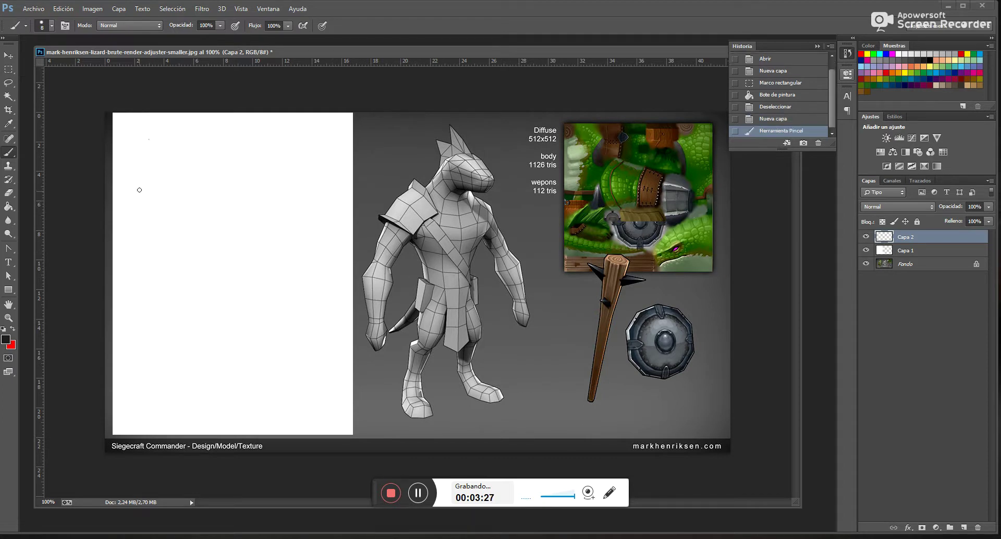
{"action": "left_click_drag", "start_coordinate": [132, 175], "coordinate": [131, 212]}
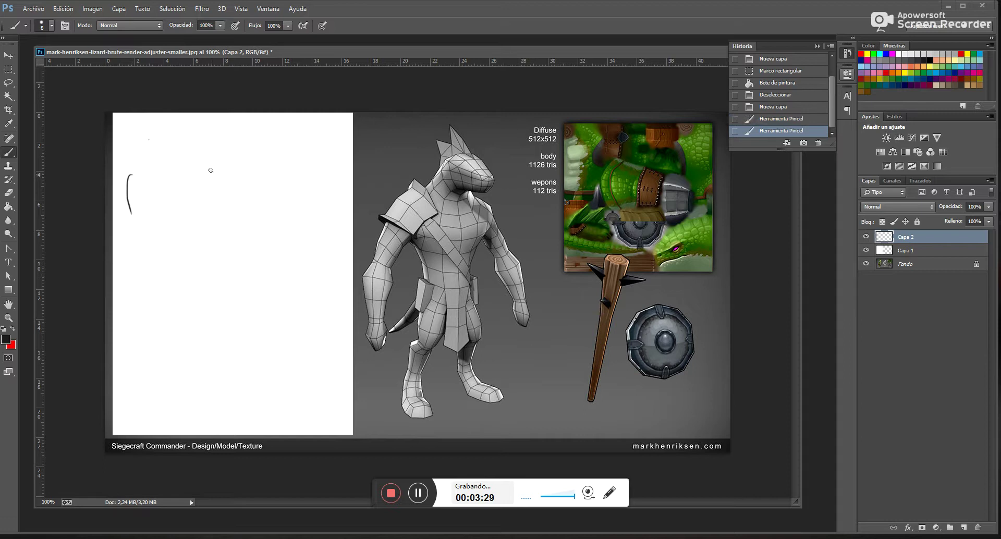
{"action": "left_click_drag", "start_coordinate": [205, 222], "coordinate": [186, 301]}
{"action": "mouse_move", "coordinate": [126, 168]}
{"action": "left_mouse_down"}
{"action": "mouse_move", "coordinate": [144, 289]}
{"action": "mouse_move", "coordinate": [189, 284]}
{"action": "mouse_move", "coordinate": [201, 165]}
{"action": "mouse_move", "coordinate": [221, 172]}
{"action": "mouse_move", "coordinate": [159, 290]}
{"action": "left_mouse_up"}
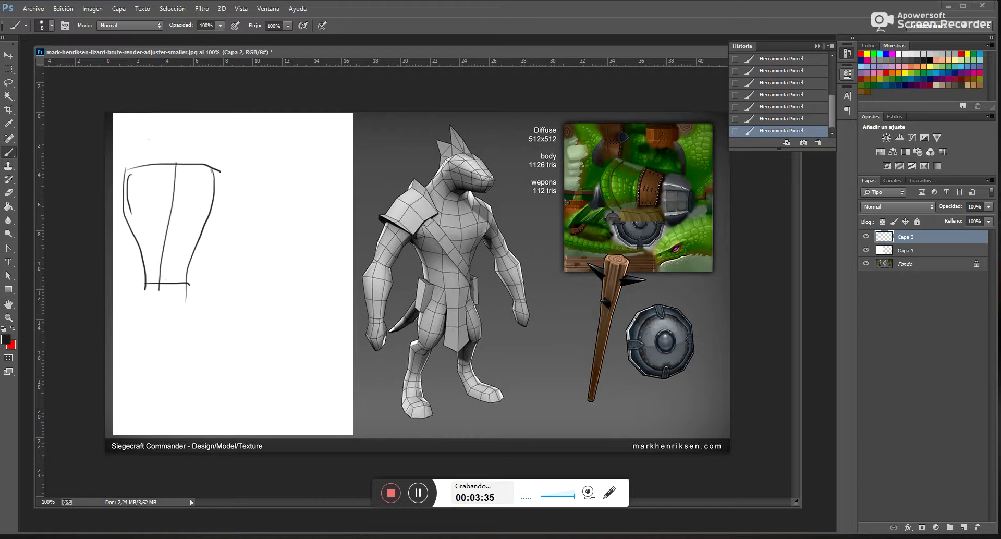
{"action": "key", "text": "ctrl+z"}
Draw the vertical and horizontal edge lines inside the front-view torso sketch and label it "front"
{"action": "left_click_drag", "start_coordinate": [168, 165], "coordinate": [167, 297], "text": "shift"}
{"action": "left_click_drag", "start_coordinate": [193, 165], "coordinate": [171, 301]}
{"action": "left_click_drag", "start_coordinate": [145, 169], "coordinate": [156, 290]}
{"action": "left_click_drag", "start_coordinate": [137, 210], "coordinate": [216, 221]}
{"action": "left_click_drag", "start_coordinate": [138, 239], "coordinate": [192, 256]}
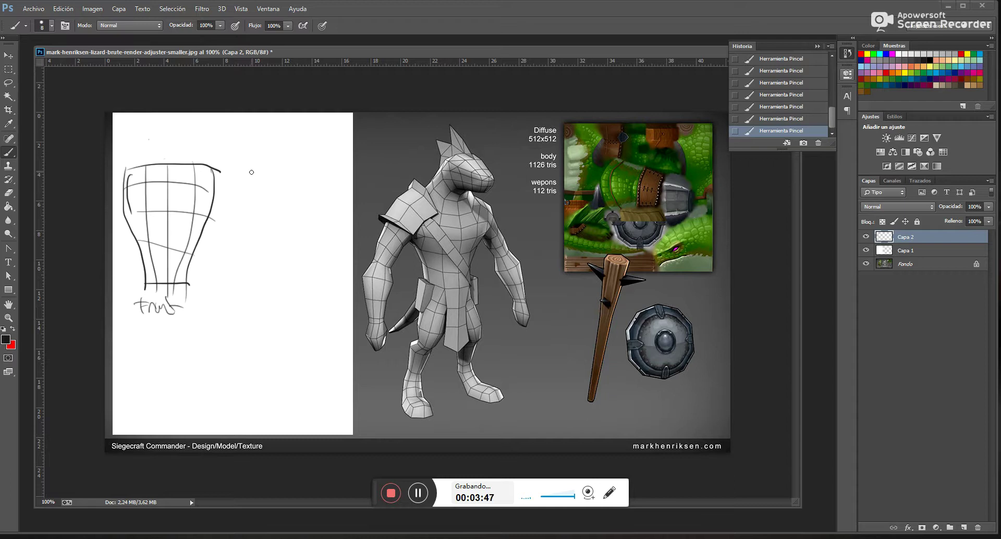
Sketch the torso's side view beside the front view, with its edge lines and a round arm opening
{"action": "left_click_drag", "start_coordinate": [250, 163], "coordinate": [257, 233]}
{"action": "left_click_drag", "start_coordinate": [253, 162], "coordinate": [263, 286]}
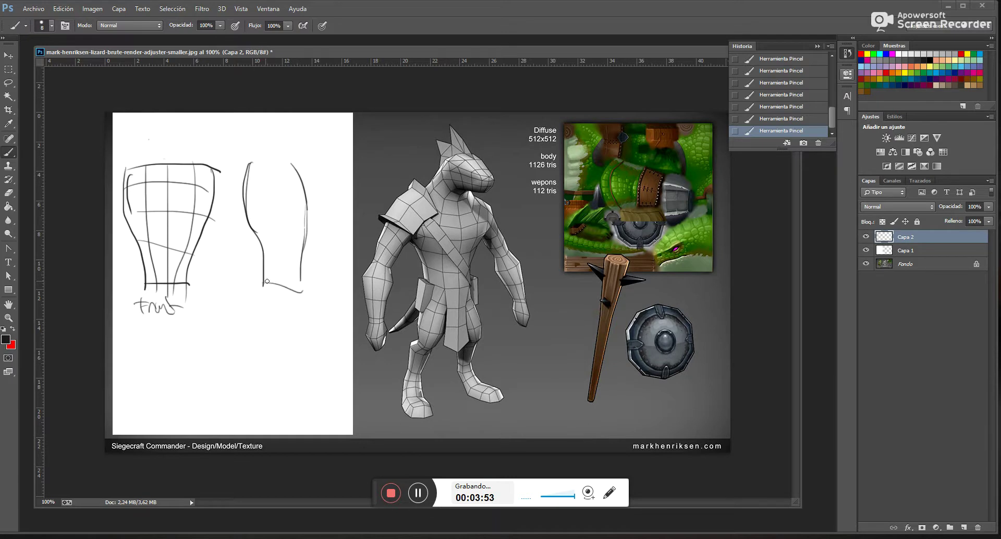
{"action": "left_click_drag", "start_coordinate": [245, 230], "coordinate": [305, 231]}
{"action": "mouse_move", "coordinate": [249, 210]}
{"action": "left_mouse_down"}
{"action": "mouse_move", "coordinate": [317, 203]}
{"action": "mouse_move", "coordinate": [278, 277]}
{"action": "left_mouse_up"}
{"action": "left_click_drag", "start_coordinate": [281, 172], "coordinate": [291, 277]}
{"action": "left_click_drag", "start_coordinate": [246, 179], "coordinate": [270, 252]}
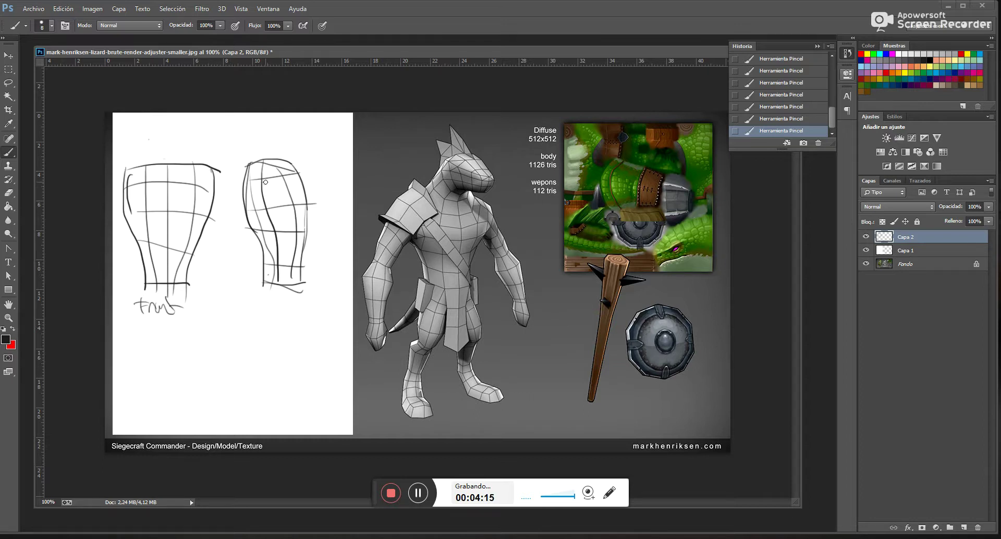
{"action": "mouse_move", "coordinate": [260, 212]}
{"action": "left_mouse_down"}
{"action": "mouse_move", "coordinate": [286, 222]}
{"action": "mouse_move", "coordinate": [290, 180]}
{"action": "mouse_move", "coordinate": [260, 181]}
{"action": "left_mouse_up"}
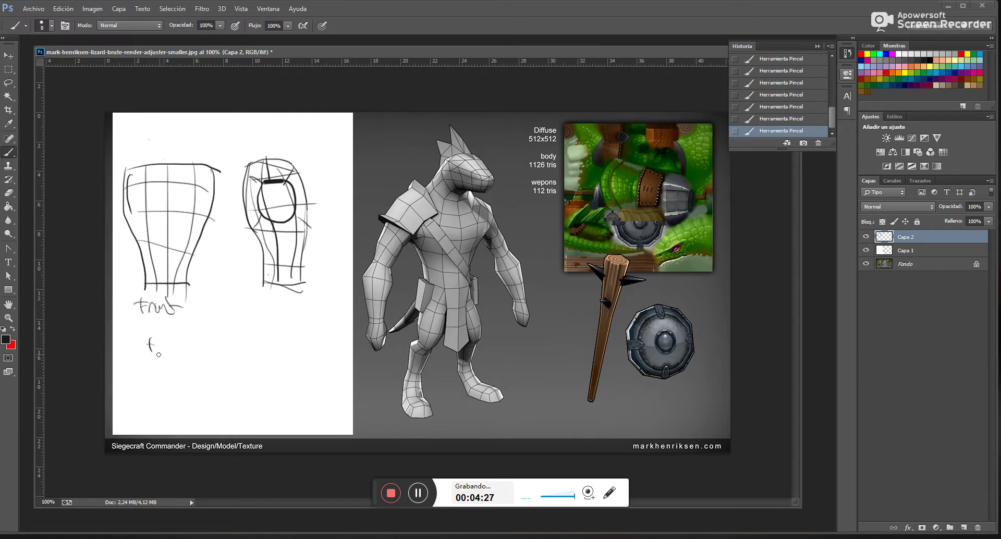
Sketch the torso's top view below the other sketches, labelled "top", with an oval outline and crossing edge lines
{"action": "left_click_drag", "start_coordinate": [194, 354], "coordinate": [291, 354]}
{"action": "left_click_drag", "start_coordinate": [194, 350], "coordinate": [283, 334]}
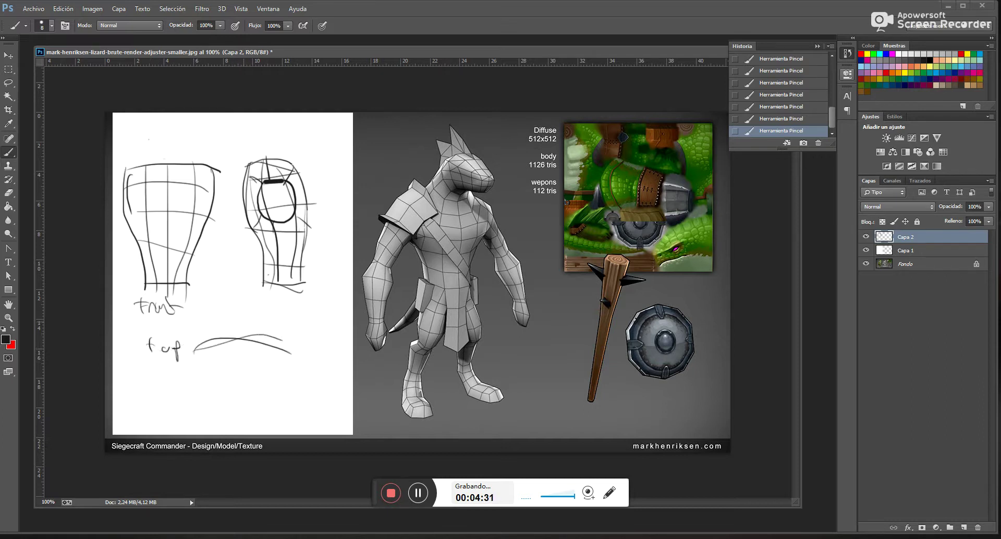
{"action": "left_click_drag", "start_coordinate": [189, 393], "coordinate": [294, 388]}
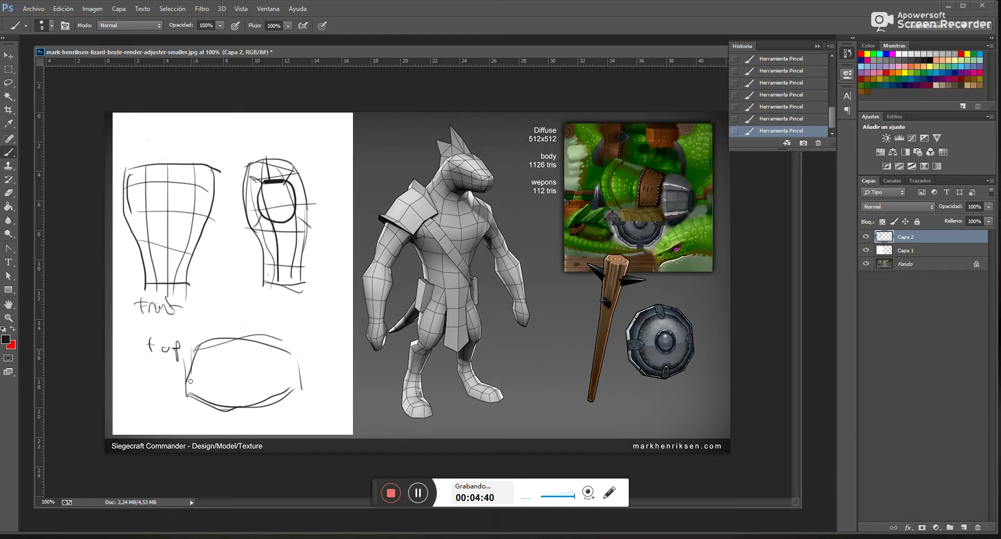
{"action": "left_click_drag", "start_coordinate": [234, 343], "coordinate": [236, 400]}
{"action": "left_click_drag", "start_coordinate": [262, 338], "coordinate": [270, 405]}
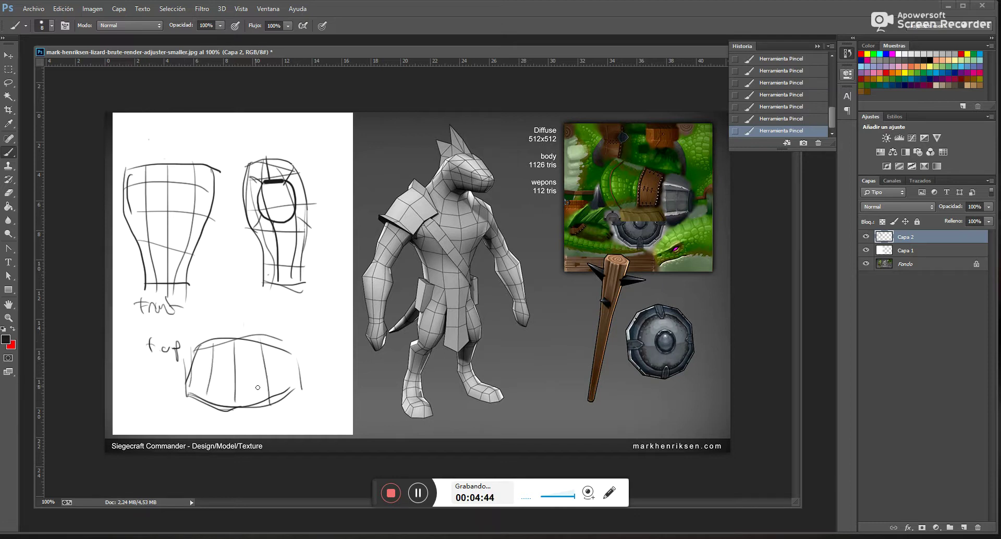
{"action": "left_click_drag", "start_coordinate": [197, 366], "coordinate": [296, 361]}
{"action": "left_click_drag", "start_coordinate": [186, 392], "coordinate": [306, 386]}
{"action": "left_click_drag", "start_coordinate": [215, 346], "coordinate": [283, 349]}
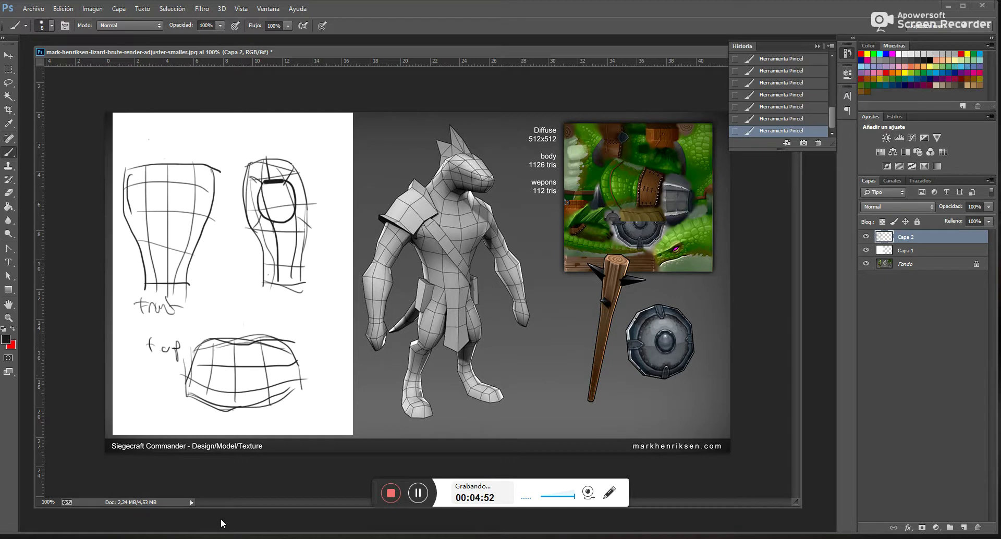
Switch back to Maya, show the front view full size and select the cylinder
{"action": "left_click", "coordinate": [229, 497]}
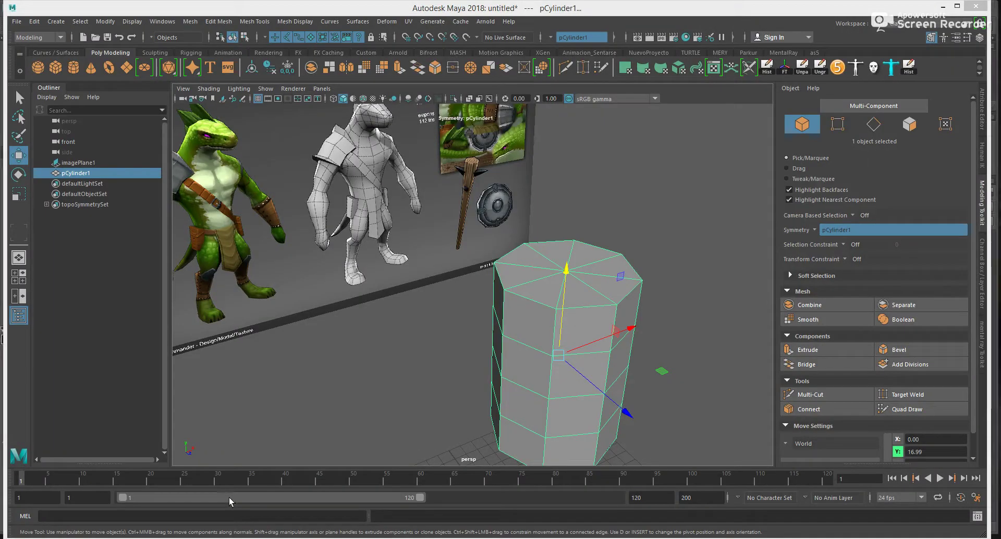
{"action": "key", "text": "space"}
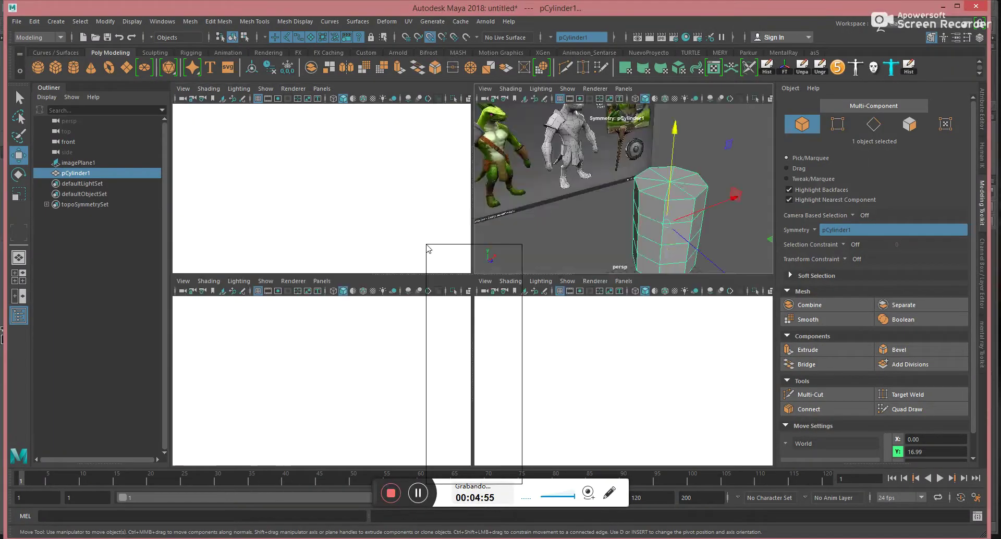
{"action": "key", "text": "space"}
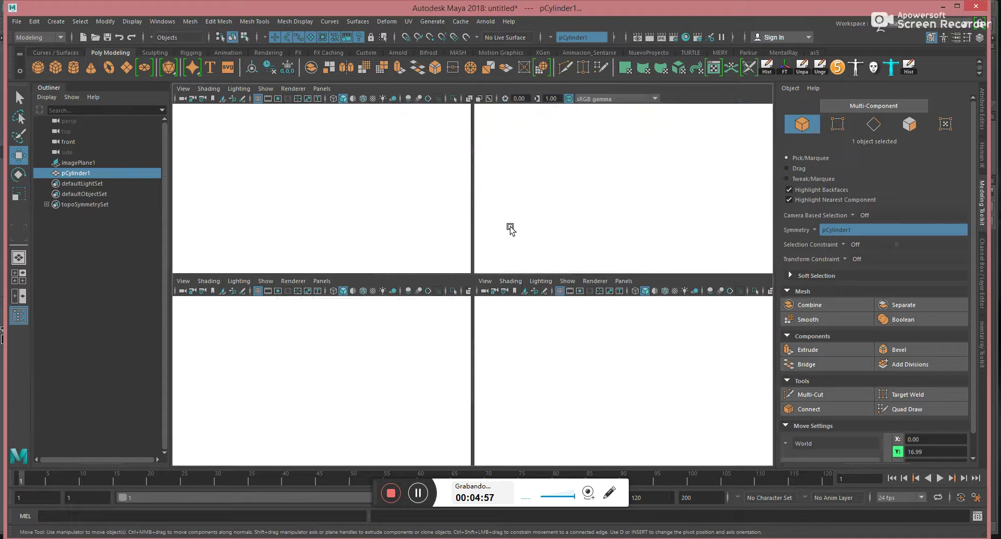
{"action": "left_click", "coordinate": [496, 244]}
{"action": "key", "text": "space"}
{"action": "left_click_drag", "start_coordinate": [494, 247], "coordinate": [490, 281]}
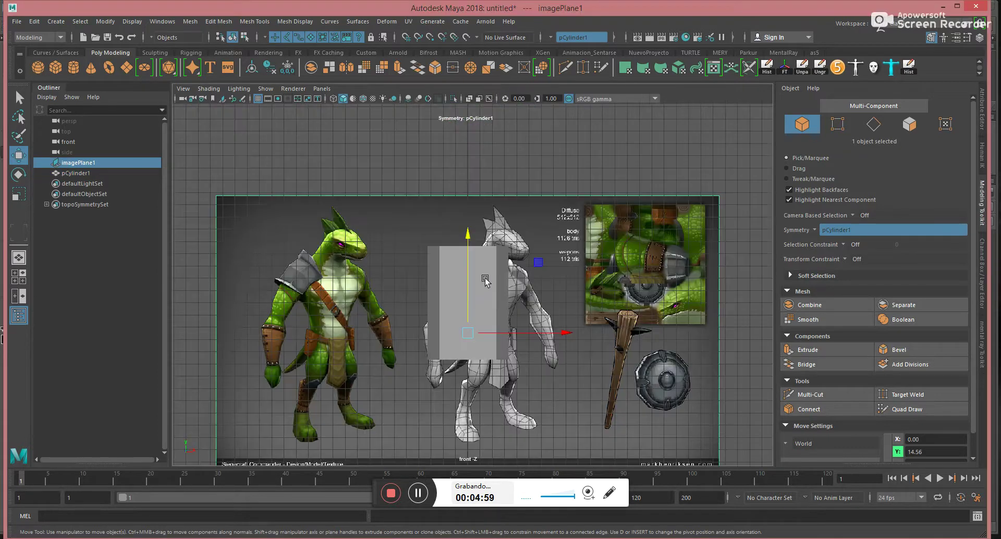
{"action": "left_click", "coordinate": [488, 287]}
{"action": "left_click", "coordinate": [475, 277]}
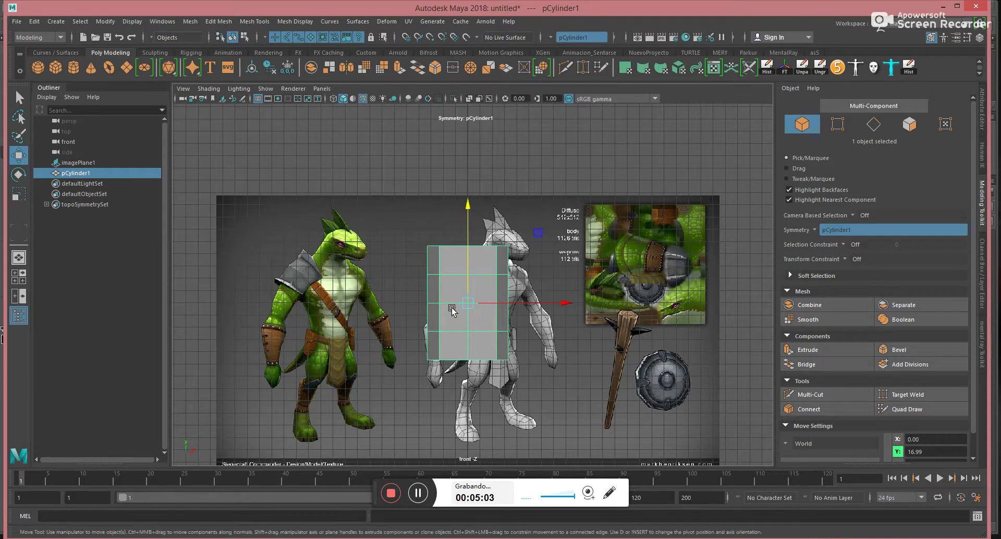
In vertex mode, narrow the cylinder's bottom end by bringing its side vertices toward the centre
{"action": "middle_click_drag", "start_coordinate": [448, 305], "coordinate": [398, 233], "text": "alt"}
{"action": "right_click_drag", "start_coordinate": [418, 241], "coordinate": [355, 235]}
{"action": "left_click_drag", "start_coordinate": [364, 296], "coordinate": [429, 275]}
{"action": "left_click_drag", "start_coordinate": [485, 289], "coordinate": [420, 250]}
{"action": "key", "text": "e"}
{"action": "key", "text": "r"}
{"action": "left_click_drag", "start_coordinate": [503, 261], "coordinate": [469, 267]}
Narrow the cylinder's lower and middle vertex rows to form the waist, moving the middle side vertices to about X -2.82
{"action": "left_click_drag", "start_coordinate": [352, 248], "coordinate": [446, 264]}
{"action": "key", "text": "w"}
{"action": "left_click_drag", "start_coordinate": [370, 215], "coordinate": [417, 238]}
{"action": "left_click_drag", "start_coordinate": [475, 233], "coordinate": [478, 233]}
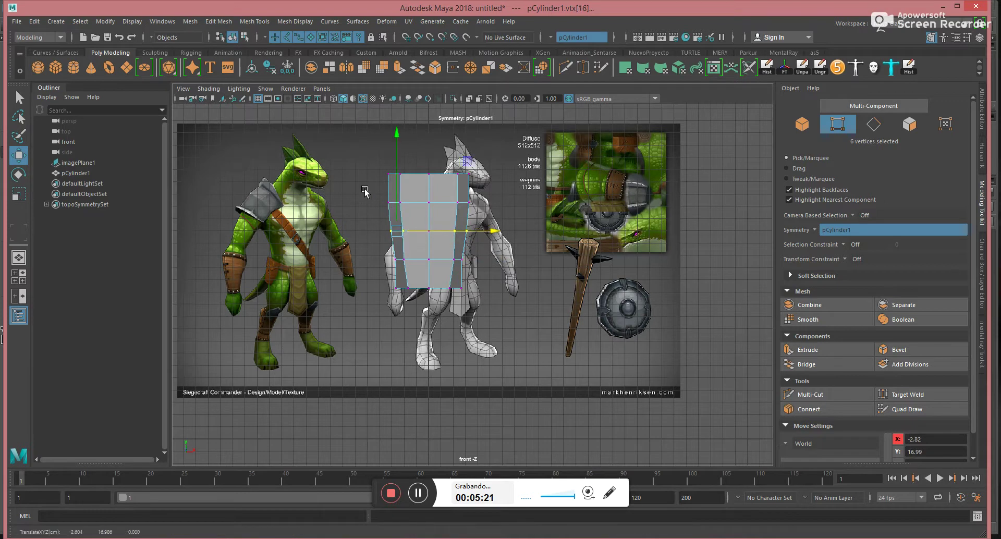
Pull the cylinder's top side vertices in to about X -2.09 and its bottom side vertices to about X -2.41
{"action": "left_click_drag", "start_coordinate": [365, 189], "coordinate": [413, 205]}
{"action": "left_click_drag", "start_coordinate": [347, 156], "coordinate": [457, 176]}
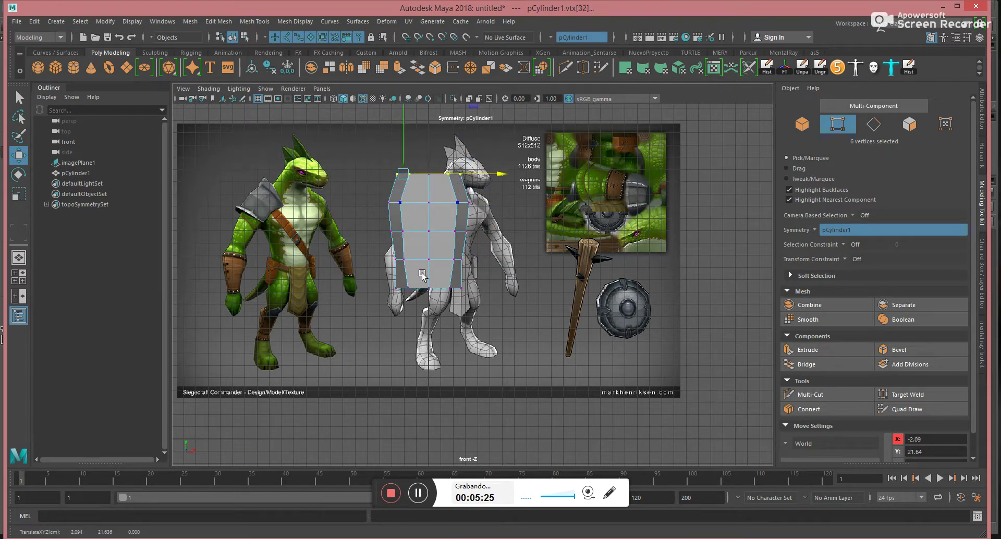
{"action": "left_click_drag", "start_coordinate": [379, 282], "coordinate": [407, 297]}
{"action": "left_click_drag", "start_coordinate": [467, 288], "coordinate": [500, 275]}
In the side view, move the front vertices of the cylinder's two lowest rows inward to shape the abdomen
{"action": "key", "text": "space"}
{"action": "left_click", "coordinate": [467, 276]}
{"action": "key", "text": "f"}
{"action": "right_click_drag", "start_coordinate": [591, 295], "coordinate": [205, 197], "text": "alt"}
{"action": "right_click_drag", "start_coordinate": [463, 271], "coordinate": [381, 217], "text": "alt"}
{"action": "middle_click_drag", "start_coordinate": [490, 261], "coordinate": [479, 312], "text": "alt"}
{"action": "scroll", "coordinate": [501, 312], "scroll_direction": "up", "scroll_amount": 3}
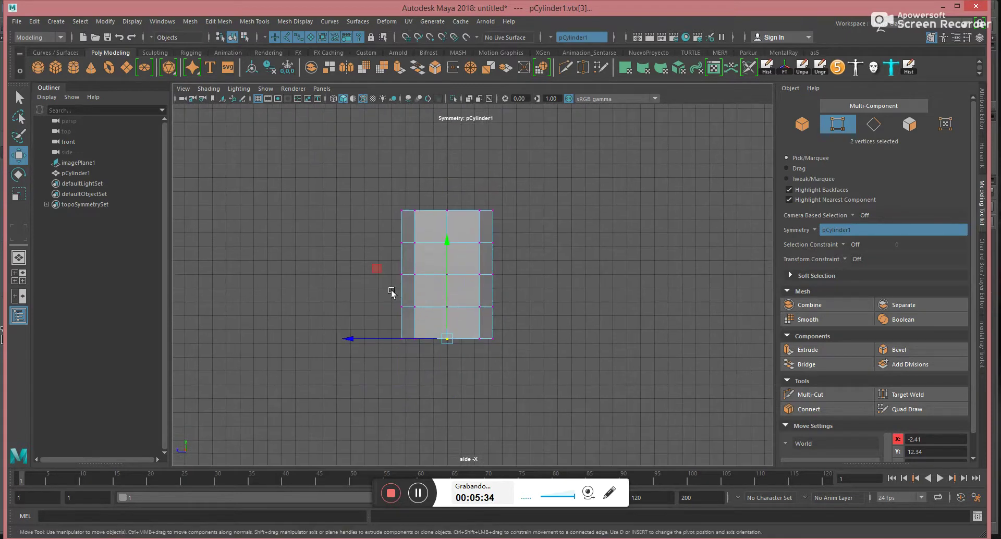
{"action": "left_click_drag", "start_coordinate": [359, 296], "coordinate": [437, 332]}
{"action": "left_click_drag", "start_coordinate": [336, 307], "coordinate": [424, 327]}
{"action": "left_click_drag", "start_coordinate": [359, 339], "coordinate": [370, 338]}
Move the back vertices of the cylinder's lower, middle and top rows forward to shape the back profile
{"action": "left_click_drag", "start_coordinate": [537, 323], "coordinate": [469, 359]}
{"action": "left_click_drag", "start_coordinate": [394, 340], "coordinate": [398, 308]}
{"action": "left_click", "coordinate": [425, 310]}
{"action": "left_click_drag", "start_coordinate": [548, 254], "coordinate": [399, 273]}
{"action": "left_click", "coordinate": [459, 214]}
{"action": "left_click_drag", "start_coordinate": [437, 210], "coordinate": [416, 211]}
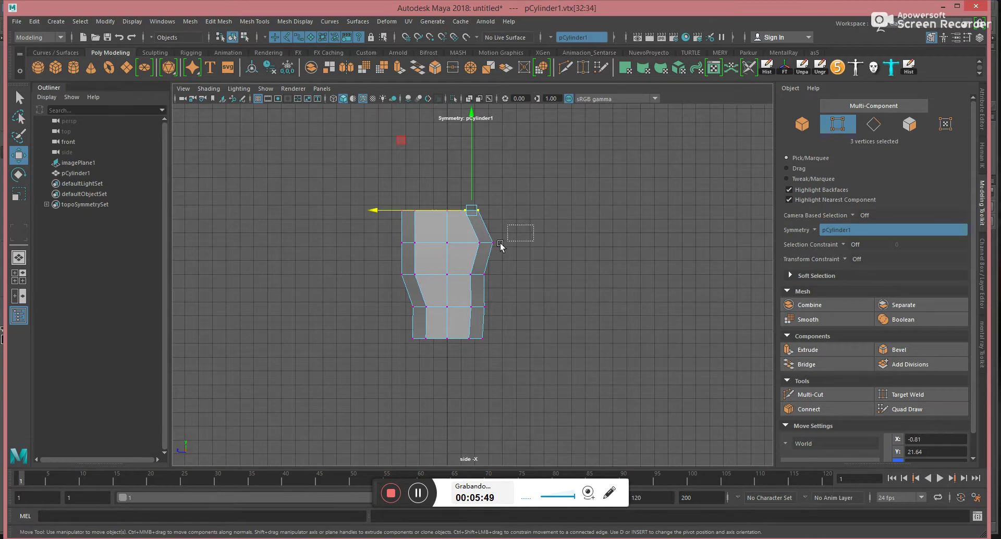
In the side view, move the second row's -Z vertices inward and down to about Y 18.33, and lower its middle side vertices
{"action": "left_click", "coordinate": [444, 244]}
{"action": "left_click", "coordinate": [418, 238]}
{"action": "left_click_drag", "start_coordinate": [526, 228], "coordinate": [447, 240]}
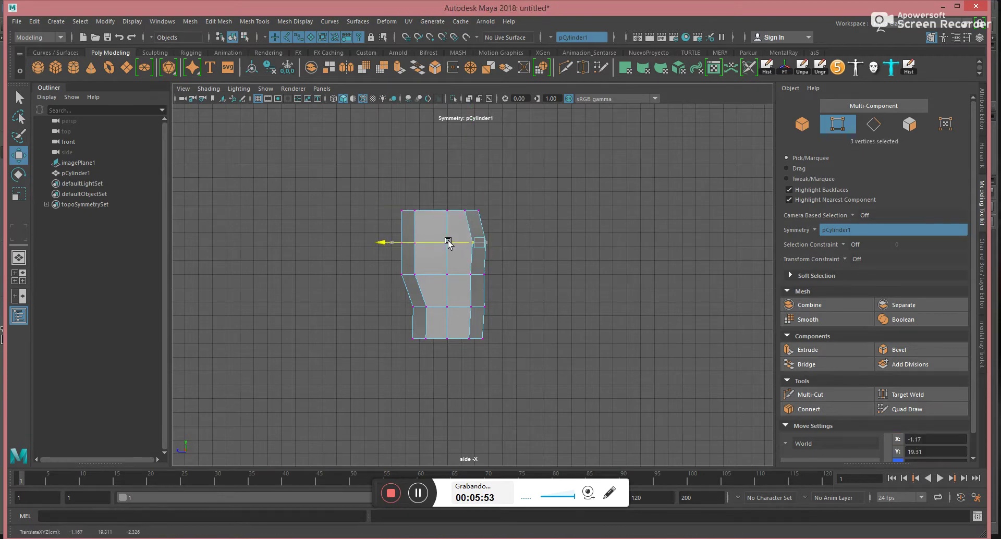
{"action": "left_click_drag", "start_coordinate": [408, 175], "coordinate": [410, 189]}
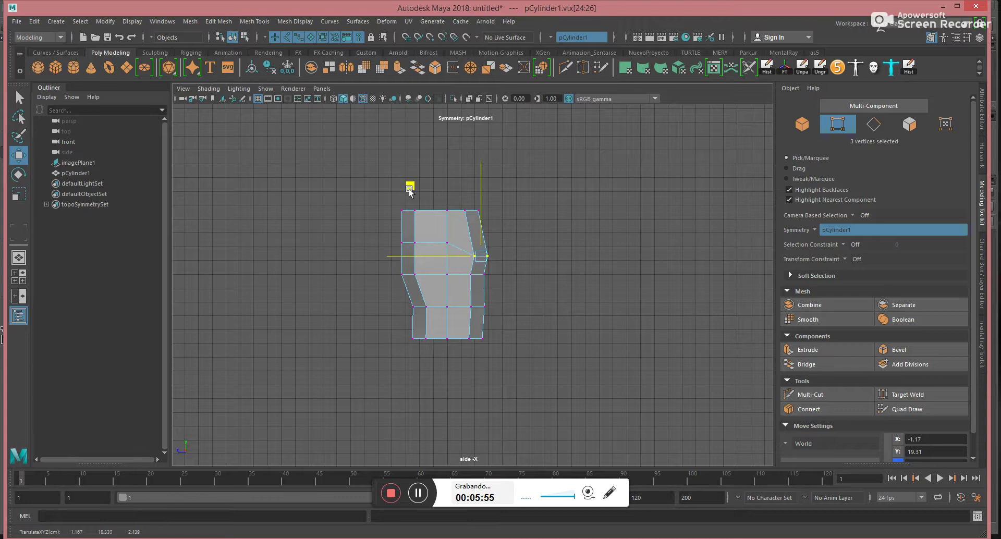
{"action": "left_click", "coordinate": [446, 242]}
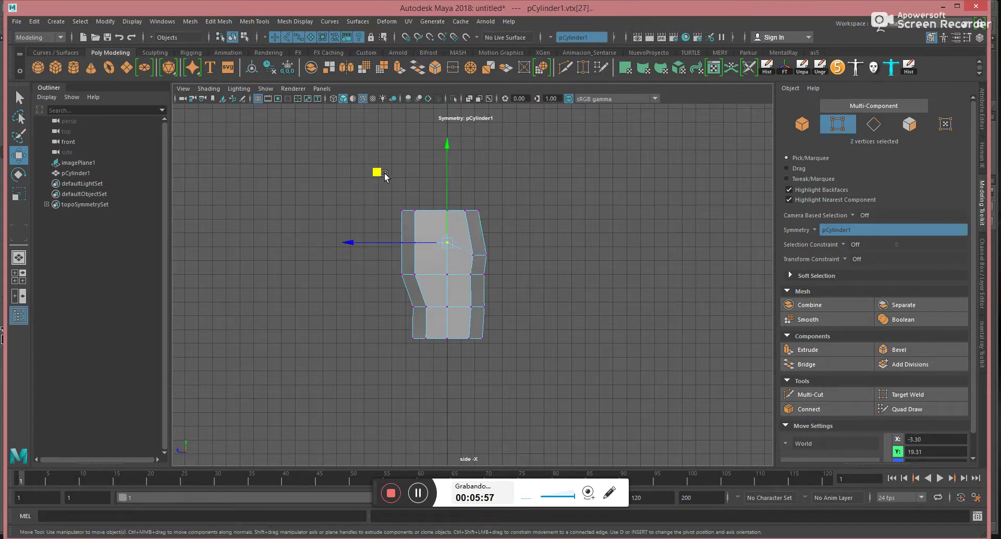
{"action": "left_click_drag", "start_coordinate": [385, 181], "coordinate": [385, 181]}
{"action": "left_click_drag", "start_coordinate": [439, 234], "coordinate": [457, 256]}
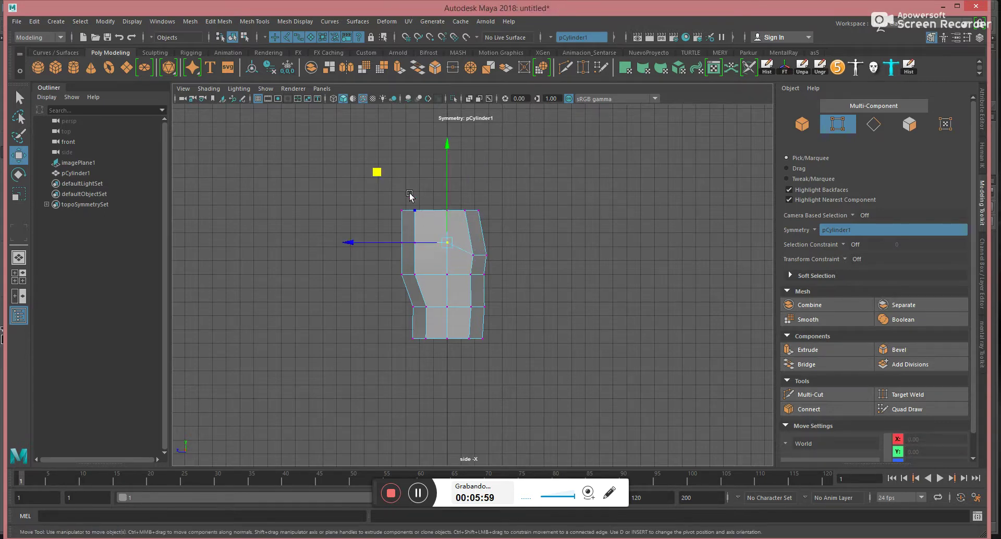
Pull the top row's +Z vertices inward and slope the third row, lowering its middle side vertices to about Y 16.68
{"action": "left_click_drag", "start_coordinate": [378, 172], "coordinate": [426, 224]}
{"action": "left_click_drag", "start_coordinate": [336, 140], "coordinate": [345, 139]}
{"action": "left_click_drag", "start_coordinate": [386, 262], "coordinate": [414, 281]}
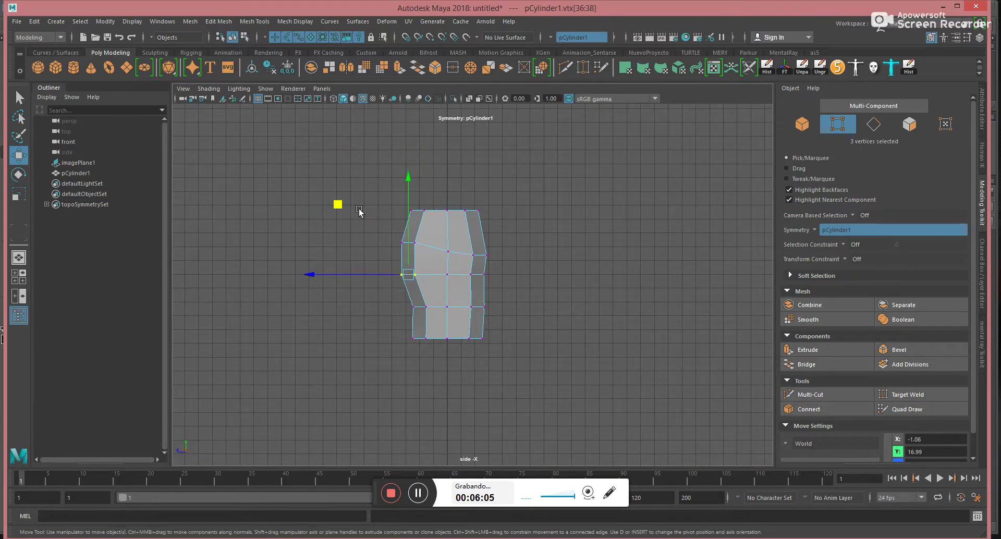
{"action": "left_click", "coordinate": [447, 274]}
{"action": "left_click_drag", "start_coordinate": [378, 204], "coordinate": [378, 209]}
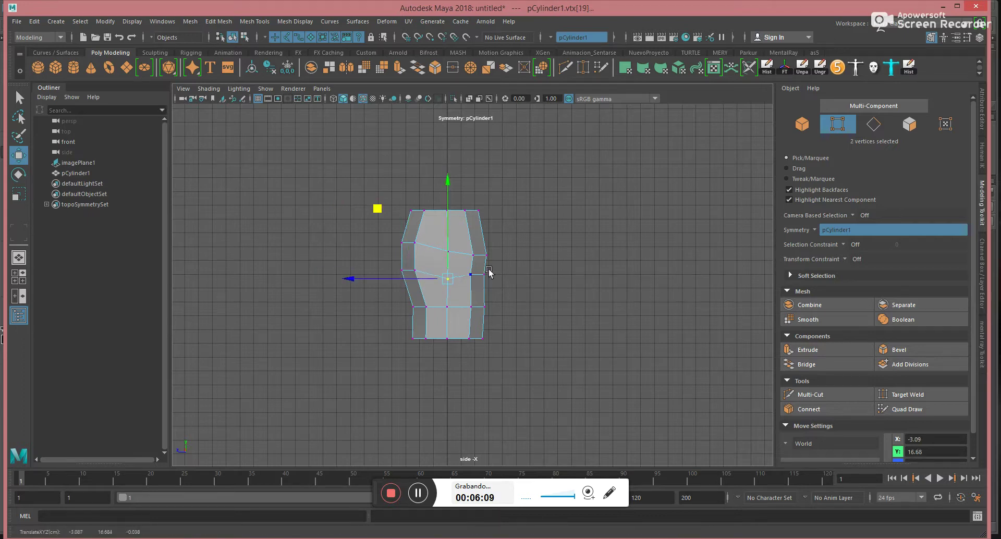
Shift the fourth row's vertices toward -Z in the side view to curve the lower torso
{"action": "left_click_drag", "start_coordinate": [511, 294], "coordinate": [452, 298]}
{"action": "left_click_drag", "start_coordinate": [385, 306], "coordinate": [387, 308]}
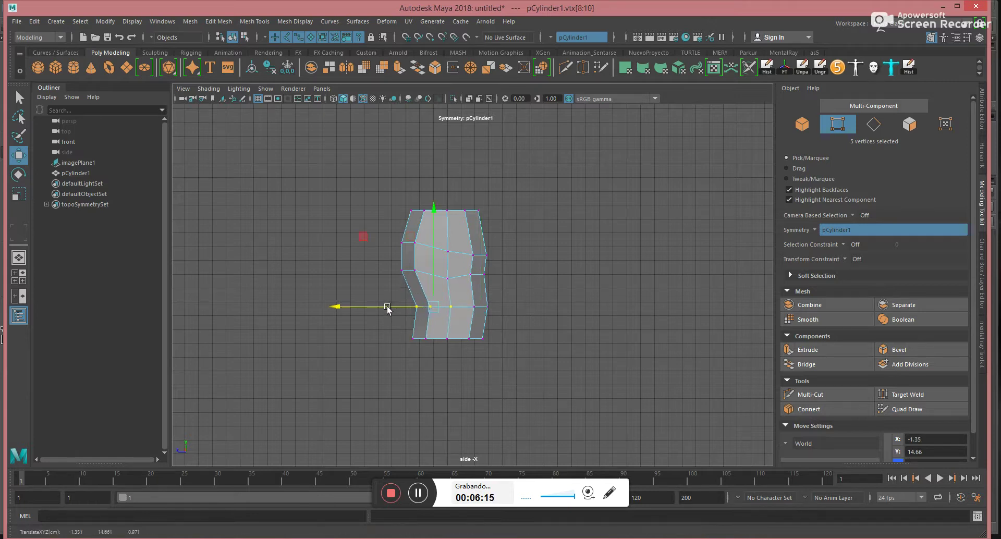
{"action": "left_click_drag", "start_coordinate": [389, 349], "coordinate": [436, 326]}
In the front view, widen the upper torso's diagonal vertices symmetrically, moving the top row's to about X 2.03 and the second and third rows outward
{"action": "key", "text": "space"}
{"action": "left_click_drag", "start_coordinate": [531, 290], "coordinate": [492, 300]}
{"action": "key", "text": "space"}
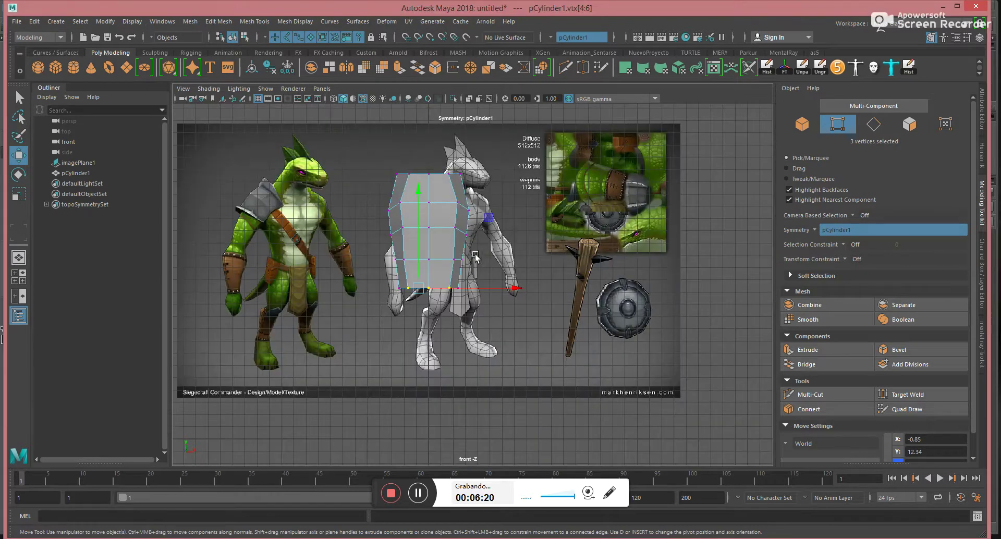
{"action": "middle_click_drag", "start_coordinate": [442, 238], "coordinate": [442, 296], "text": "alt"}
{"action": "scroll", "coordinate": [442, 296], "scroll_direction": "up", "scroll_amount": 3}
{"action": "left_click", "coordinate": [431, 204]}
{"action": "mouse_move", "coordinate": [478, 198]}
{"action": "left_mouse_down"}
{"action": "mouse_move", "coordinate": [499, 199]}
{"action": "mouse_move", "coordinate": [487, 199]}
{"action": "left_mouse_up"}
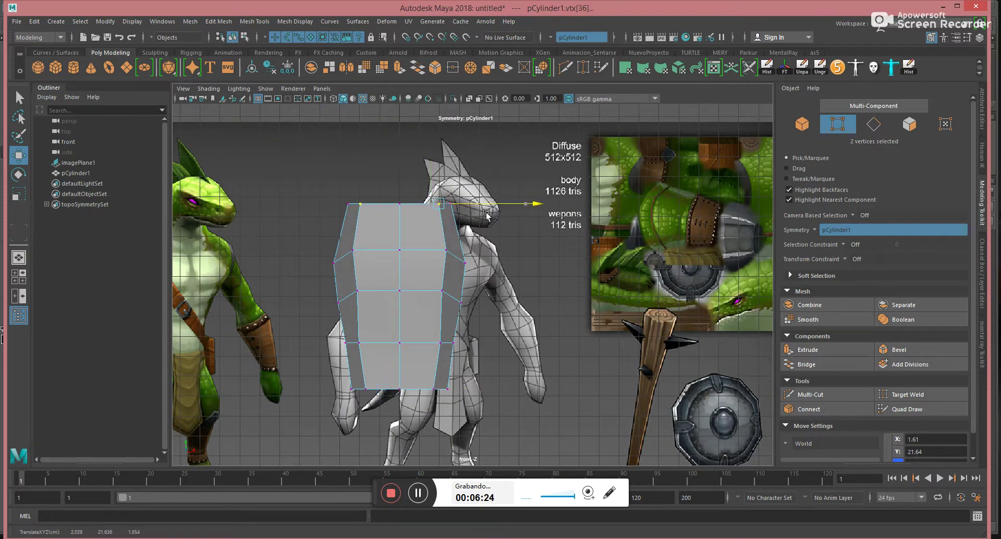
{"action": "left_click", "coordinate": [444, 252]}
{"action": "left_click_drag", "start_coordinate": [494, 252], "coordinate": [502, 254]}
{"action": "left_click", "coordinate": [442, 290]}
{"action": "left_click_drag", "start_coordinate": [470, 291], "coordinate": [380, 175]}
Try rotating the whole cylinder around Y in the perspective view, and display its transform attributes
{"action": "key", "text": "space"}
{"action": "key", "text": "space"}
{"action": "left_click", "coordinate": [436, 282]}
{"action": "left_click", "coordinate": [386, 278]}
{"action": "key", "text": "space"}
{"action": "left_click_drag", "start_coordinate": [512, 287], "coordinate": [519, 314], "text": "alt"}
{"action": "right_click_drag", "start_coordinate": [518, 314], "coordinate": [560, 292]}
{"action": "key", "text": "e"}
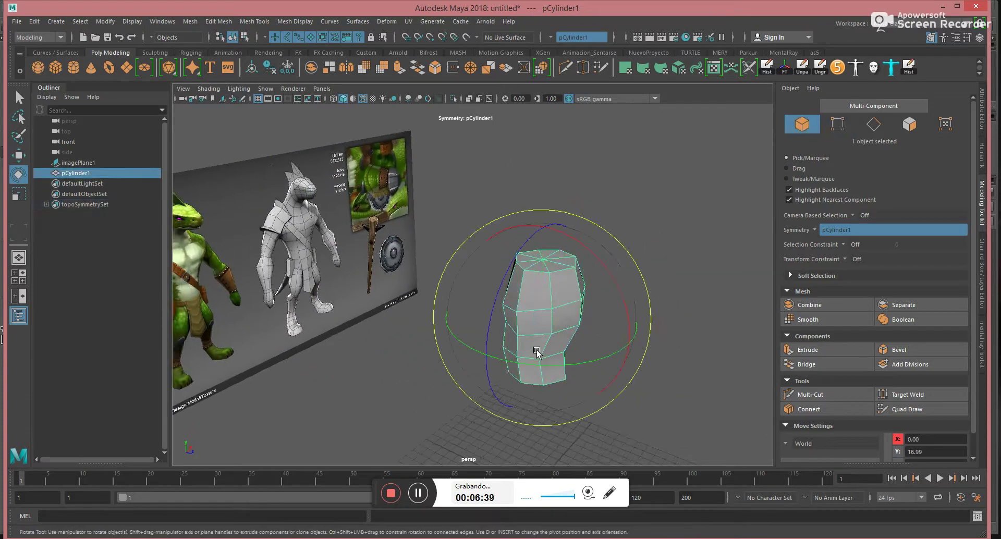
{"action": "left_click_drag", "start_coordinate": [550, 370], "coordinate": [730, 326]}
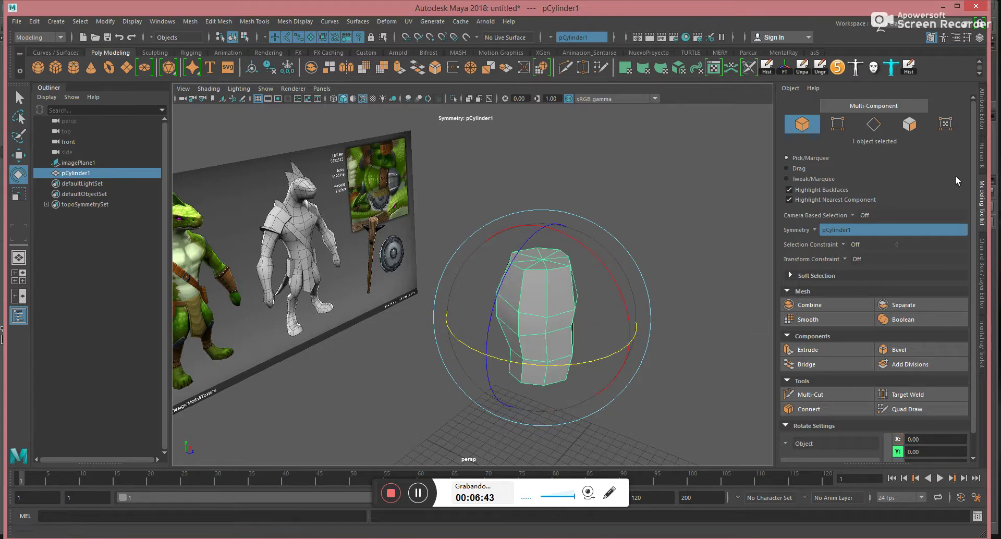
{"action": "left_click", "coordinate": [981, 37]}
Try rotating the cylinder freehand to 180 degrees around Y in the top view, and undo the rotation
{"action": "left_click_drag", "start_coordinate": [792, 254], "coordinate": [695, 269], "text": "alt"}
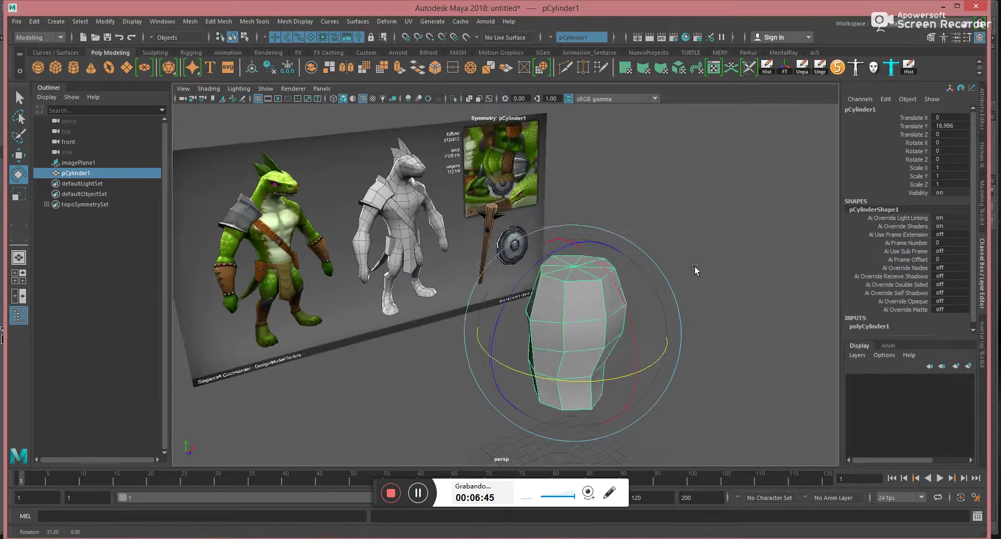
{"action": "left_click_drag", "start_coordinate": [619, 373], "coordinate": [495, 360], "text": "alt"}
{"action": "key", "text": "space"}
{"action": "left_click_drag", "start_coordinate": [572, 195], "coordinate": [398, 145]}
{"action": "left_click_drag", "start_coordinate": [354, 150], "coordinate": [432, 165]}
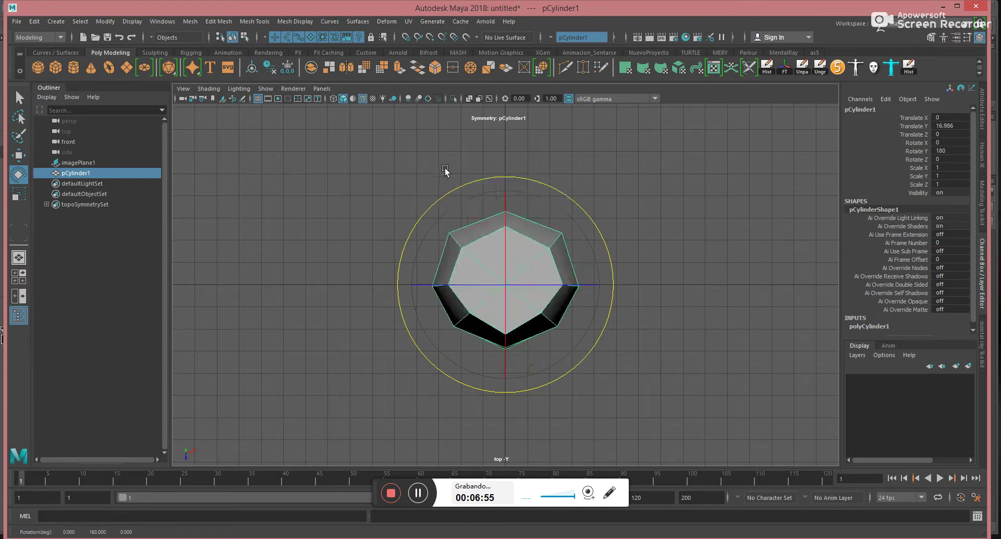
{"action": "key", "text": "ctrl+z"}
Try turning the cylinder about 55 degrees around Y in the perspective view, and undo the rotation
{"action": "left_click", "coordinate": [740, 359]}
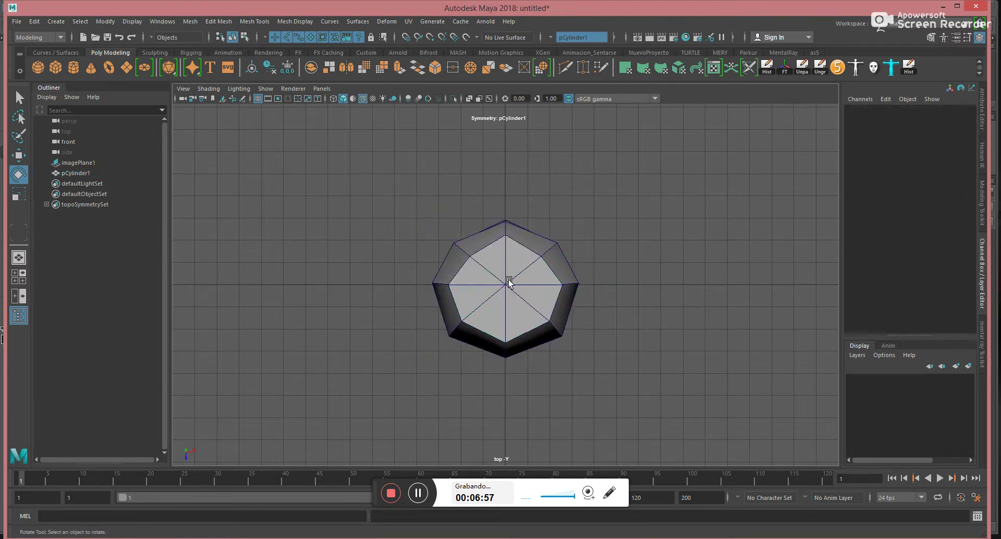
{"action": "key", "text": "space"}
{"action": "left_click_drag", "start_coordinate": [529, 286], "coordinate": [534, 202]}
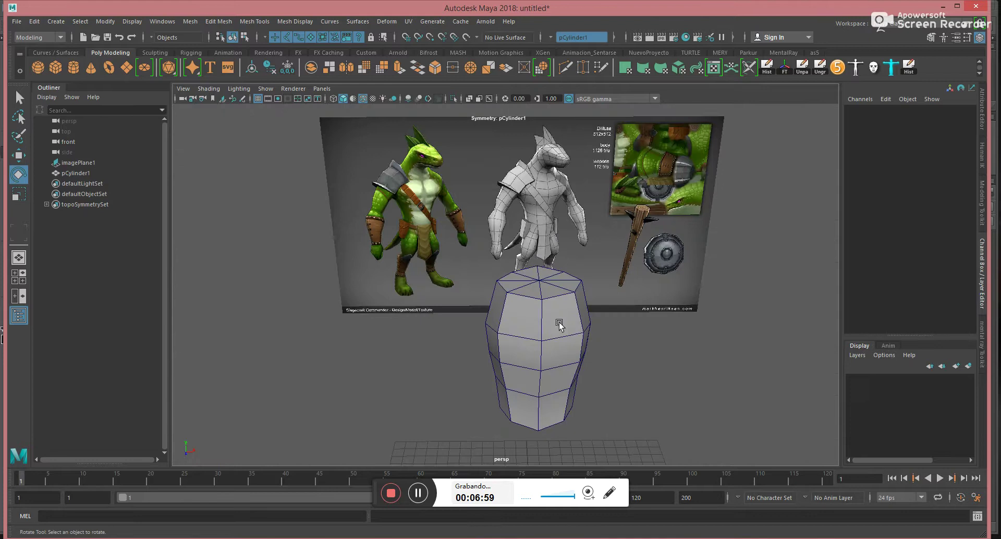
{"action": "left_click", "coordinate": [515, 350]}
{"action": "left_click_drag", "start_coordinate": [514, 351], "coordinate": [730, 365], "text": "alt"}
{"action": "left_click_drag", "start_coordinate": [570, 412], "coordinate": [689, 373]}
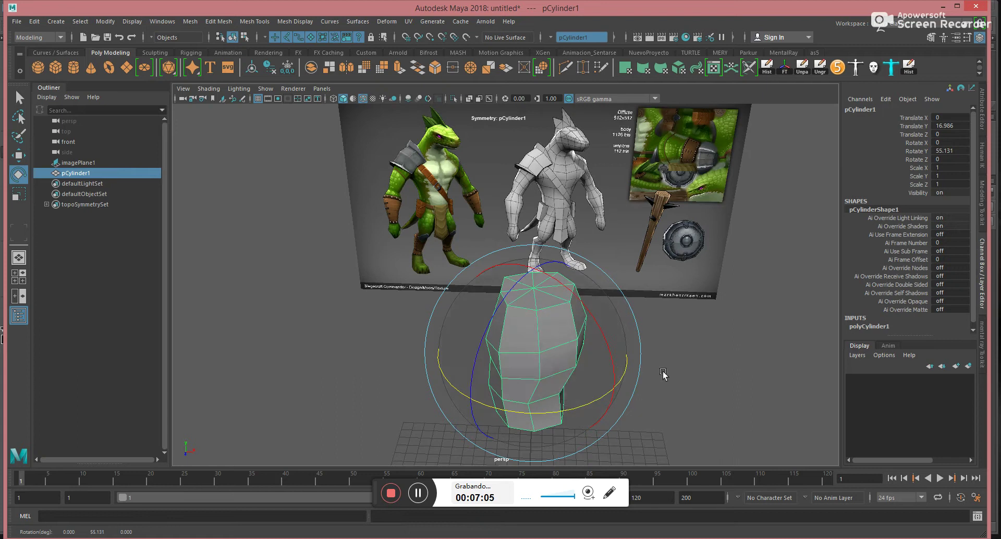
{"action": "key", "text": "ctrl+z"}
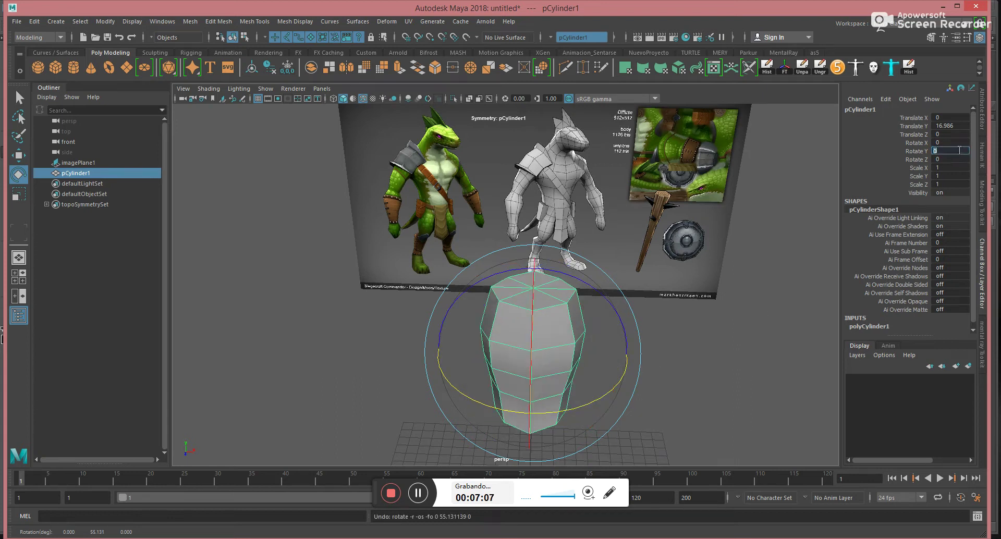
Set the cylinder's Y rotation to exactly 180 degrees
{"action": "left_click", "coordinate": [960, 151]}
{"action": "type", "text": "180"}
{"action": "key", "text": "Return"}
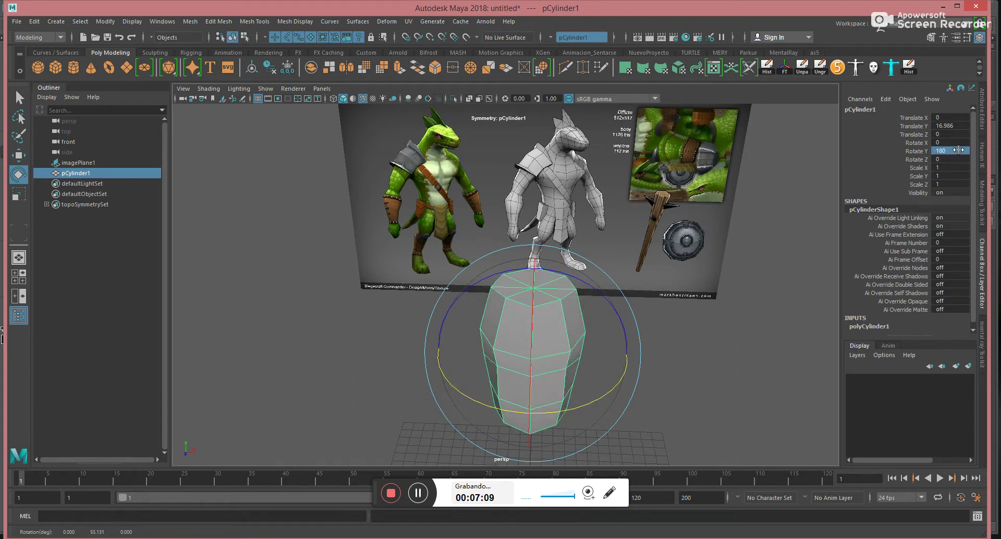
Widen the front of the chest by moving the second row's front vertices to about X -2.64 and the top row's front vertices outward
{"action": "left_click", "coordinate": [726, 369]}
{"action": "left_click_drag", "start_coordinate": [726, 369], "coordinate": [512, 303], "text": "alt"}
{"action": "mouse_move", "coordinate": [513, 304]}
{"action": "right_mouse_down", "text": "alt"}
{"action": "mouse_move", "coordinate": [539, 332]}
{"action": "mouse_move", "coordinate": [565, 326]}
{"action": "mouse_move", "coordinate": [509, 309]}
{"action": "right_mouse_up", "text": "alt"}
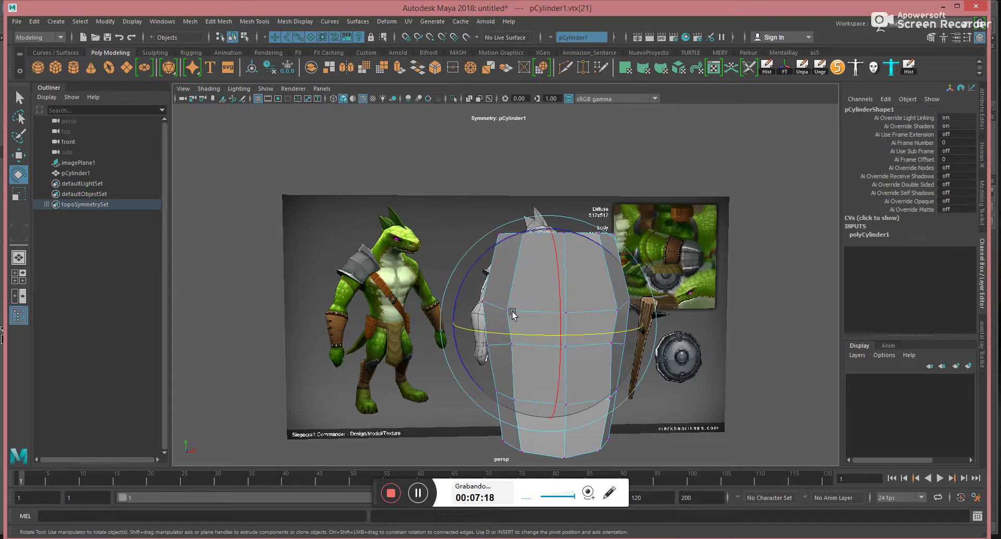
{"action": "key", "text": "w"}
{"action": "left_click", "coordinate": [508, 312]}
{"action": "left_click_drag", "start_coordinate": [569, 312], "coordinate": [562, 313]}
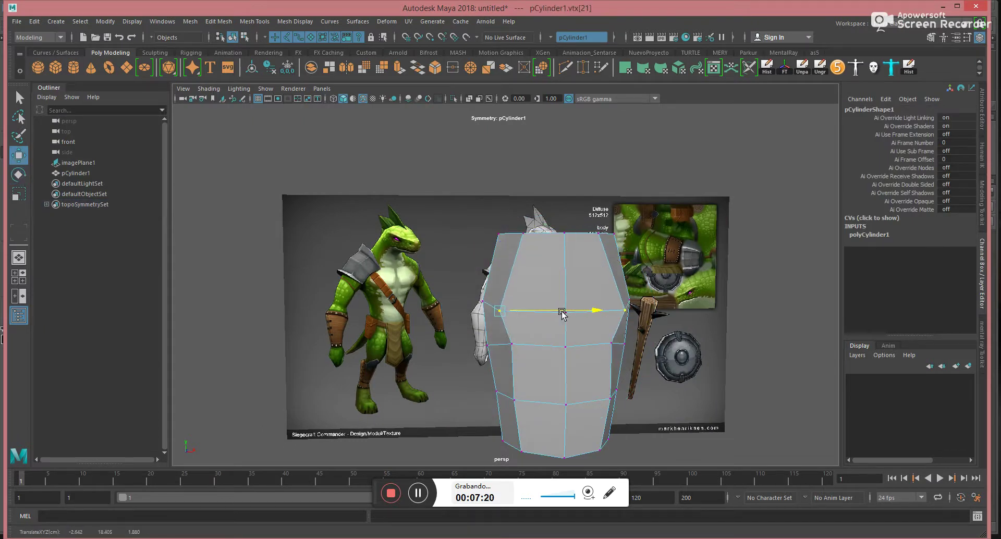
{"action": "left_click", "coordinate": [524, 235]}
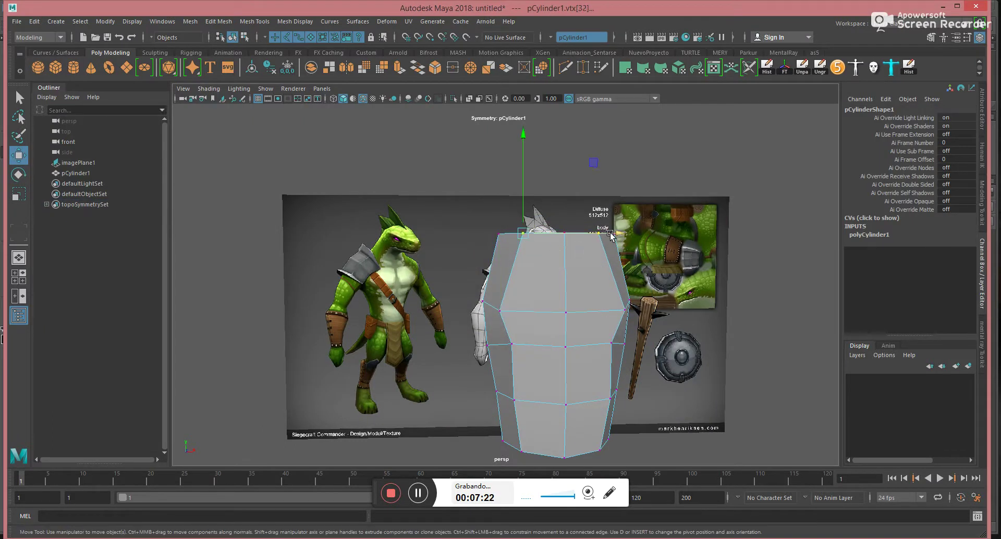
{"action": "left_click_drag", "start_coordinate": [610, 235], "coordinate": [596, 235]}
Widen the back by moving the diagonal vertices of the second, third and fourth rows outward, the fourth row's to about X -2.78
{"action": "left_click_drag", "start_coordinate": [454, 264], "coordinate": [557, 305], "text": "alt"}
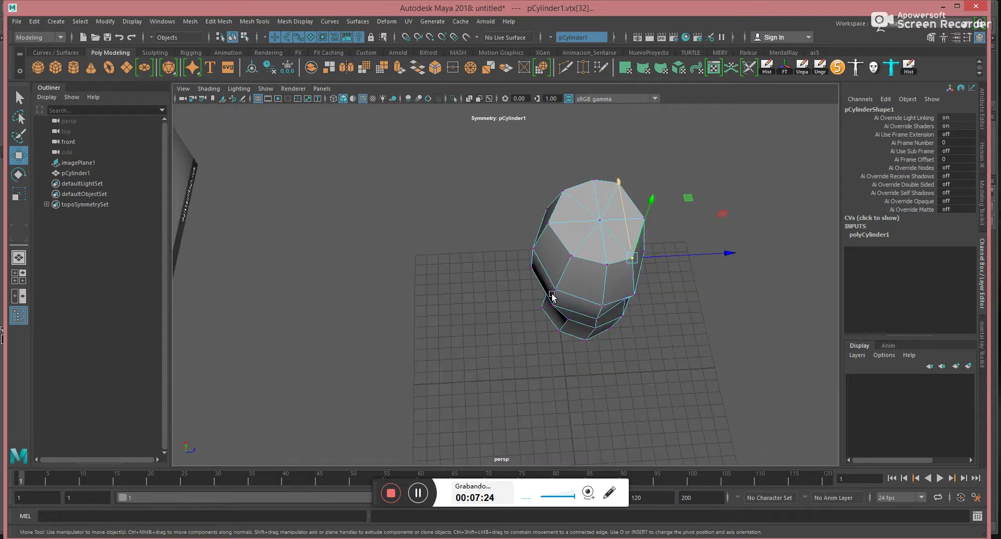
{"action": "left_click", "coordinate": [554, 288]}
{"action": "left_click_drag", "start_coordinate": [546, 229], "coordinate": [588, 307]}
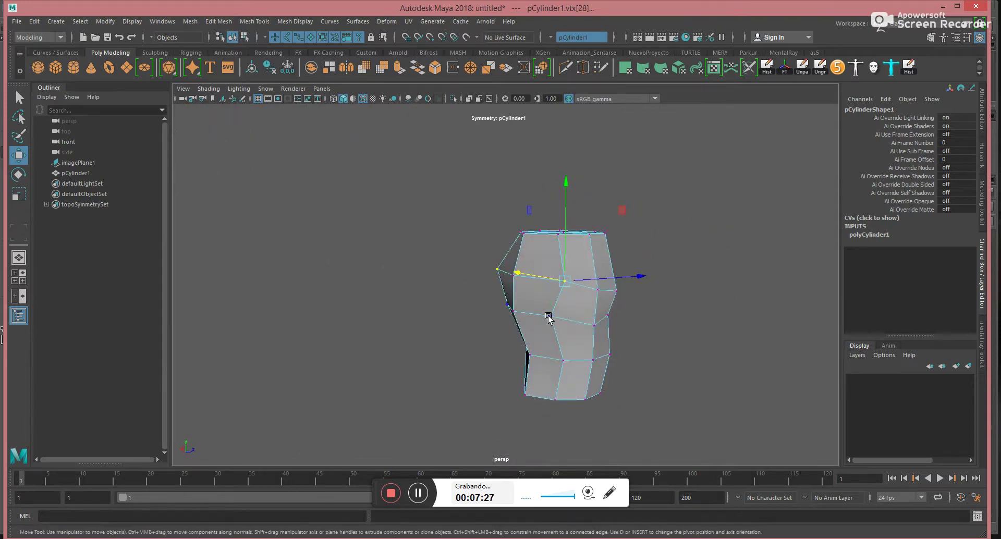
{"action": "left_click_drag", "start_coordinate": [520, 307], "coordinate": [529, 311]}
{"action": "left_click", "coordinate": [556, 360]}
{"action": "left_click_drag", "start_coordinate": [526, 347], "coordinate": [532, 348]}
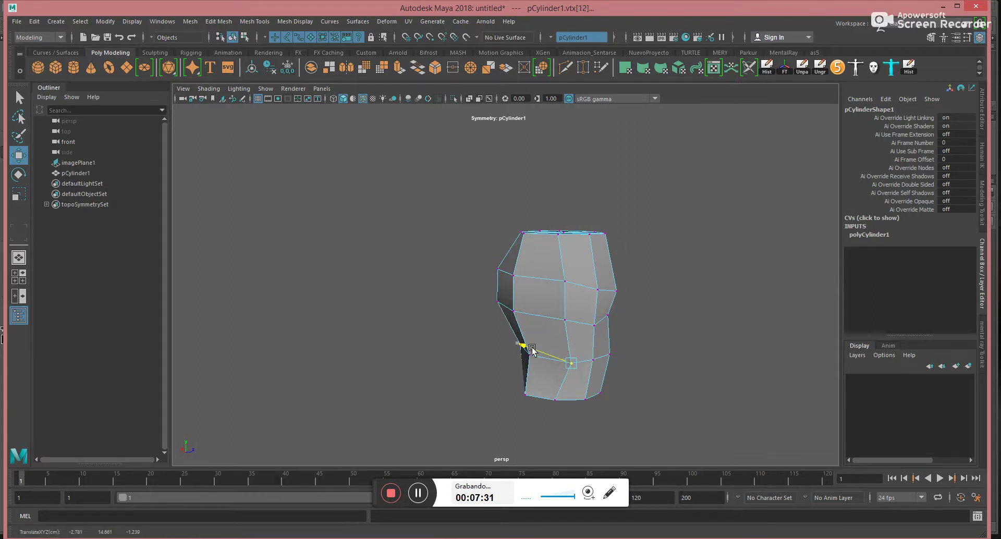
{"action": "left_click_drag", "start_coordinate": [523, 388], "coordinate": [485, 342]}
{"action": "left_click", "coordinate": [515, 404]}
{"action": "left_click", "coordinate": [526, 395]}
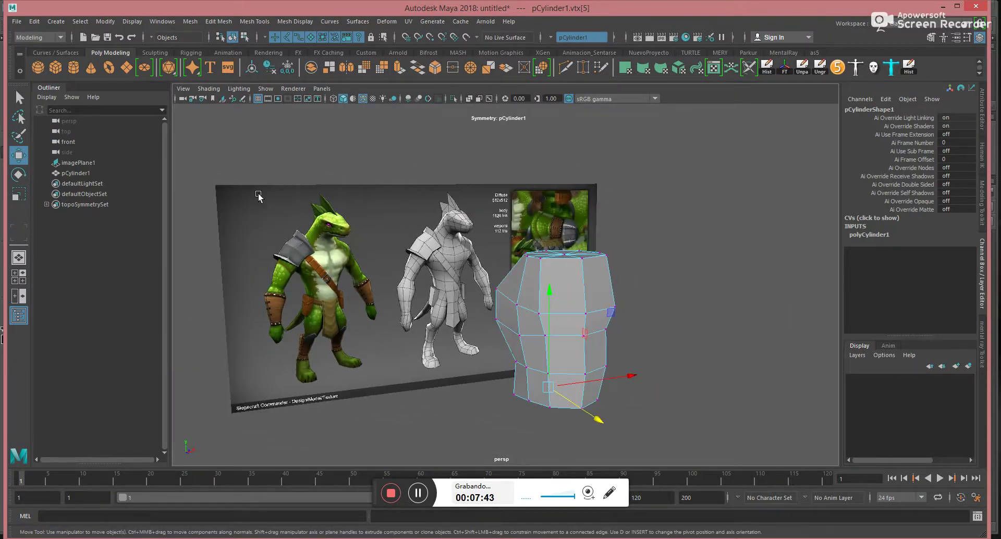
Insert a horizontal edge loop around the torso just below its top ring
{"action": "left_click", "coordinate": [301, 21]}
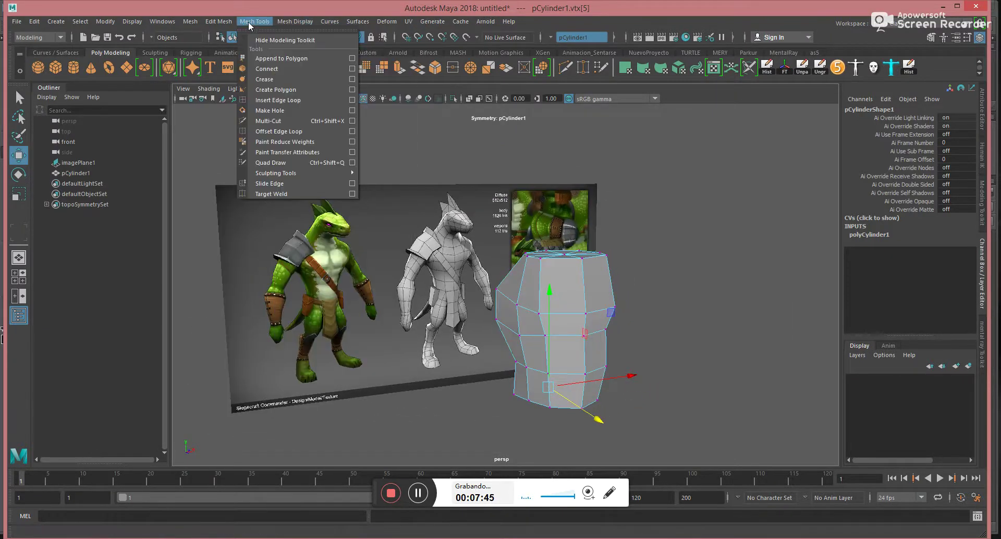
{"action": "mouse_move", "coordinate": [252, 22]}
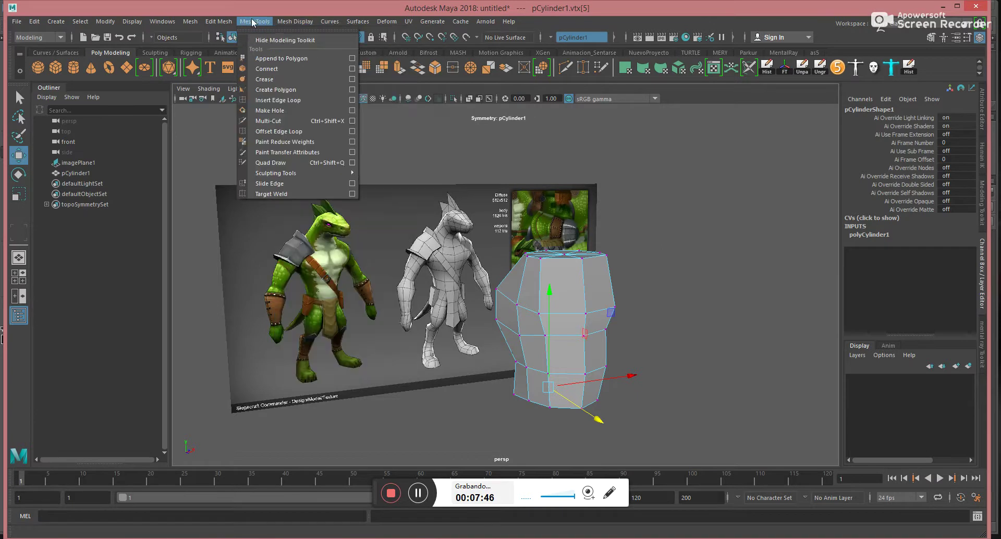
{"action": "left_click", "coordinate": [278, 100]}
{"action": "left_click", "coordinate": [542, 284]}
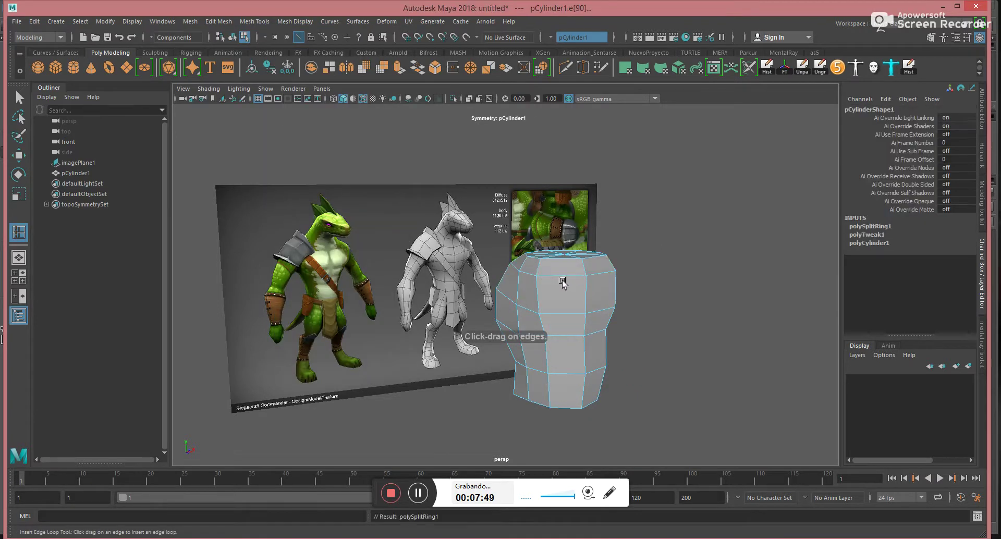
Select the top ring's vertices and scale them slightly narrower along X to round off the shoulders
{"action": "key", "text": "w"}
{"action": "left_click_drag", "start_coordinate": [679, 293], "coordinate": [554, 284], "text": "alt"}
{"action": "key", "text": "F9"}
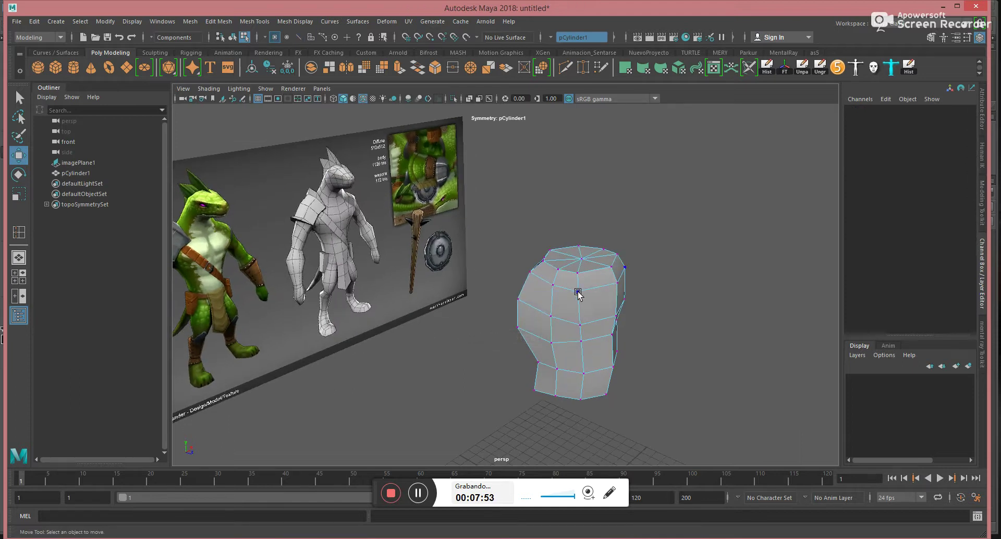
{"action": "left_click", "coordinate": [579, 291]}
{"action": "left_click_drag", "start_coordinate": [579, 290], "coordinate": [525, 262], "text": "alt"}
{"action": "key", "text": "e"}
{"action": "key", "text": "r"}
{"action": "left_click_drag", "start_coordinate": [421, 248], "coordinate": [427, 250]}
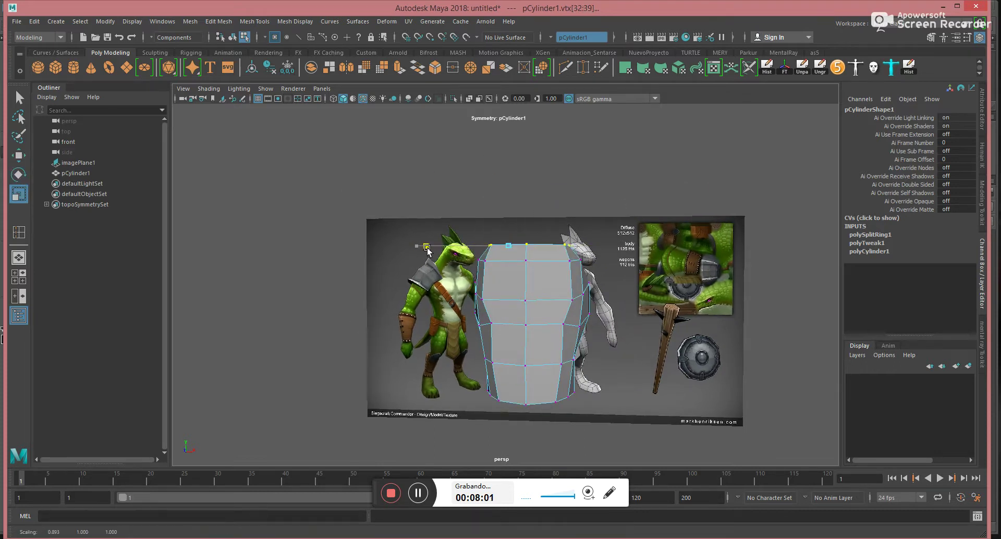
Move the side edges between the new loop and the chest row outward along X
{"action": "left_click_drag", "start_coordinate": [500, 293], "coordinate": [542, 297], "text": "alt"}
{"action": "key", "text": "F10"}
{"action": "left_click", "coordinate": [513, 256]}
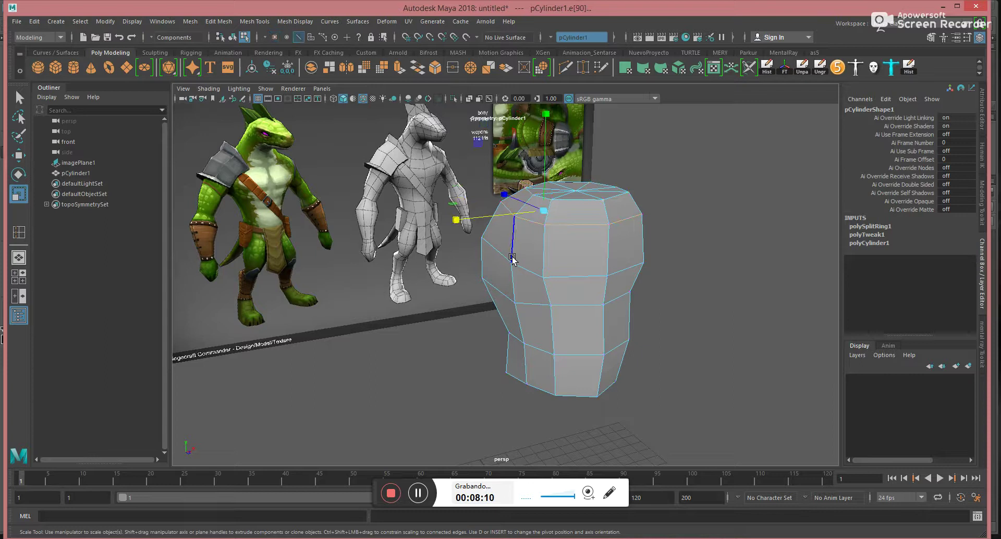
{"action": "key", "text": "w"}
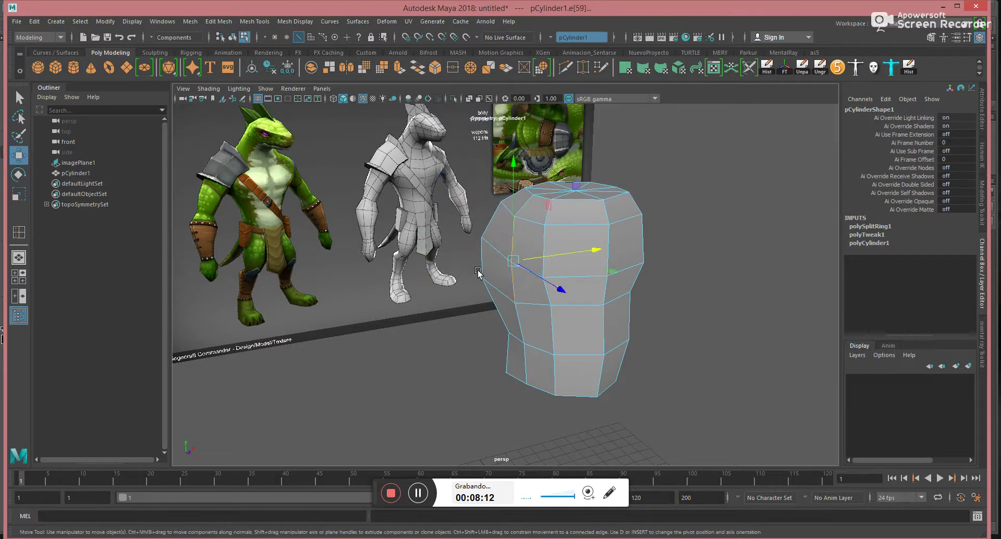
{"action": "left_click_drag", "start_coordinate": [557, 257], "coordinate": [465, 279]}
Adjust the bottom row's outer vertices to refine the hip outline, and switch the torso to face selection
{"action": "key", "text": "F8"}
{"action": "right_click_drag", "start_coordinate": [464, 279], "coordinate": [581, 339], "text": "alt"}
{"action": "key", "text": "F9"}
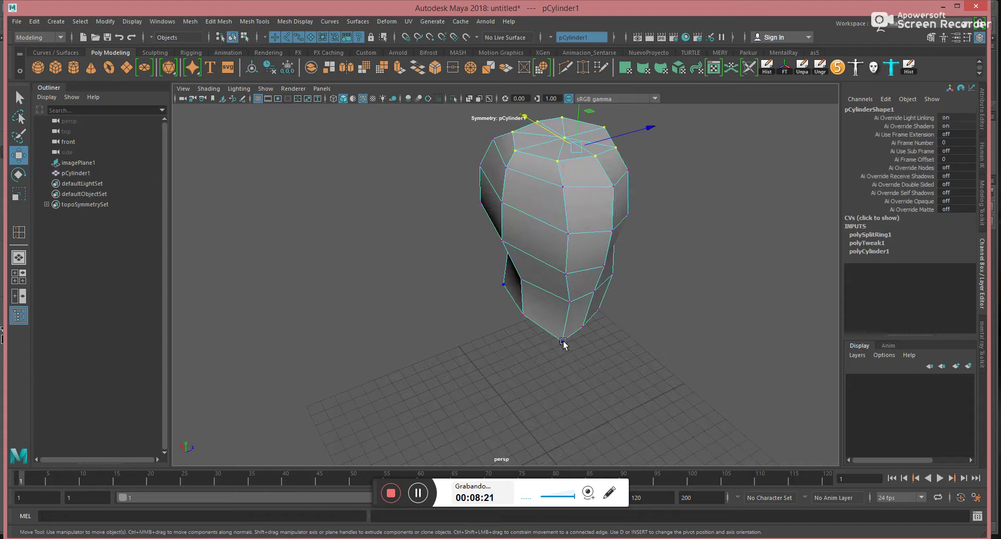
{"action": "left_click", "coordinate": [548, 336]}
{"action": "mouse_move", "coordinate": [543, 323]}
{"action": "left_mouse_down"}
{"action": "mouse_move", "coordinate": [525, 312]}
{"action": "mouse_move", "coordinate": [534, 317]}
{"action": "left_mouse_up"}
{"action": "left_click_drag", "start_coordinate": [579, 331], "coordinate": [477, 319], "text": "alt"}
{"action": "left_click", "coordinate": [510, 402]}
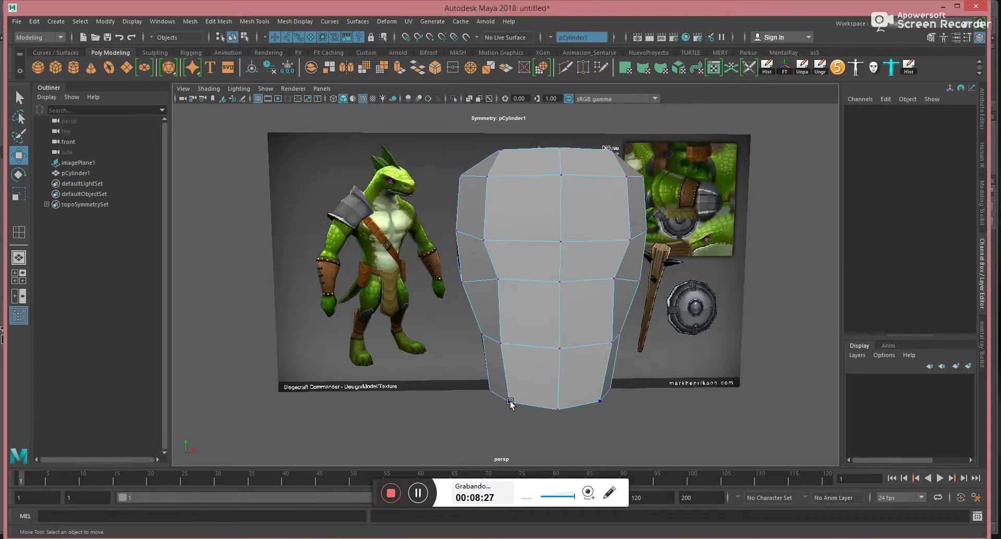
{"action": "left_click_drag", "start_coordinate": [545, 402], "coordinate": [522, 313], "text": "alt"}
{"action": "key", "text": "F11"}
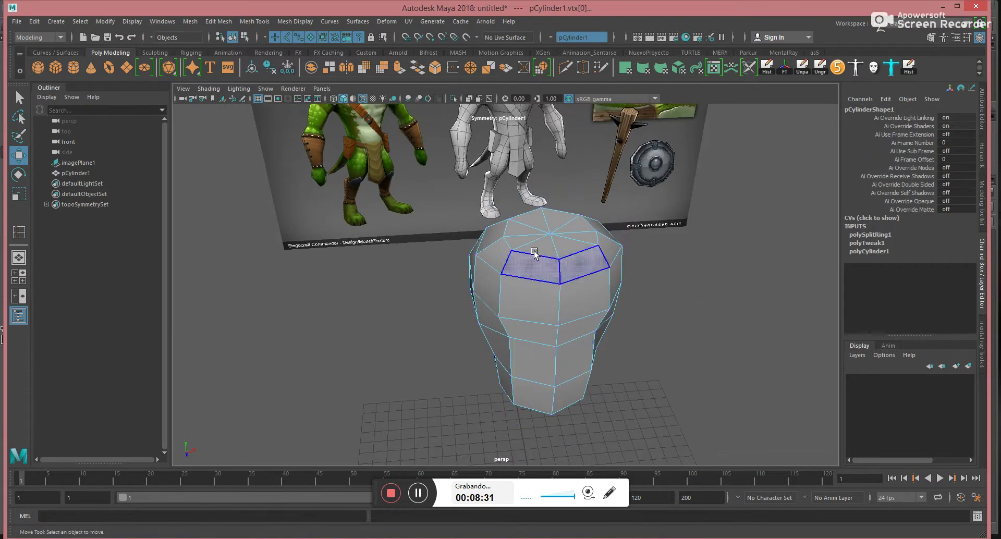
Delete all the cap faces on top of the torso to leave the neck end open
{"action": "left_click", "coordinate": [531, 248]}
{"action": "left_click", "coordinate": [516, 241], "text": "shift"}
{"action": "left_click", "coordinate": [515, 227], "text": "shift"}
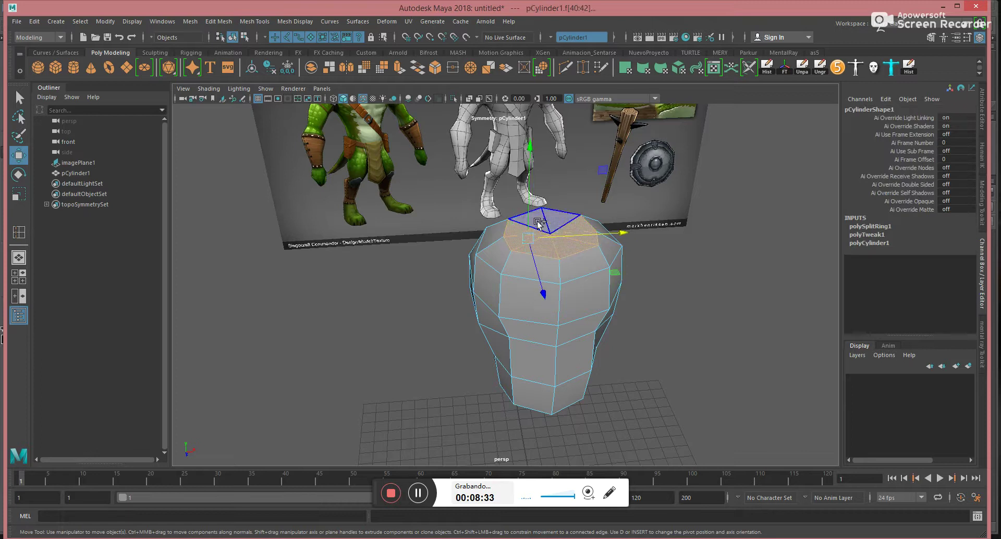
{"action": "key", "text": "Delete"}
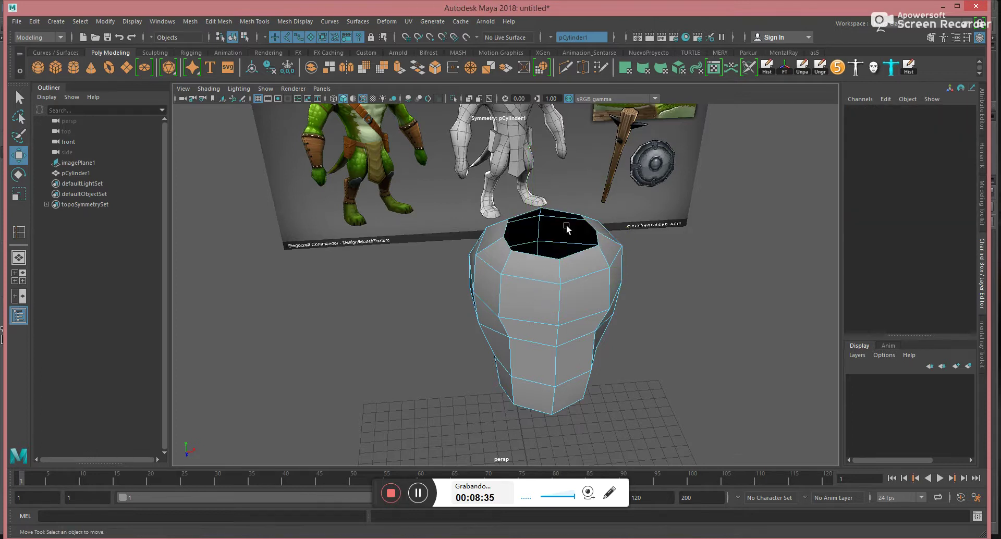
Delete all the cap faces on the torso's underside and return to object selection
{"action": "left_click_drag", "start_coordinate": [421, 237], "coordinate": [581, 313], "text": "alt"}
{"action": "left_click", "coordinate": [516, 294]}
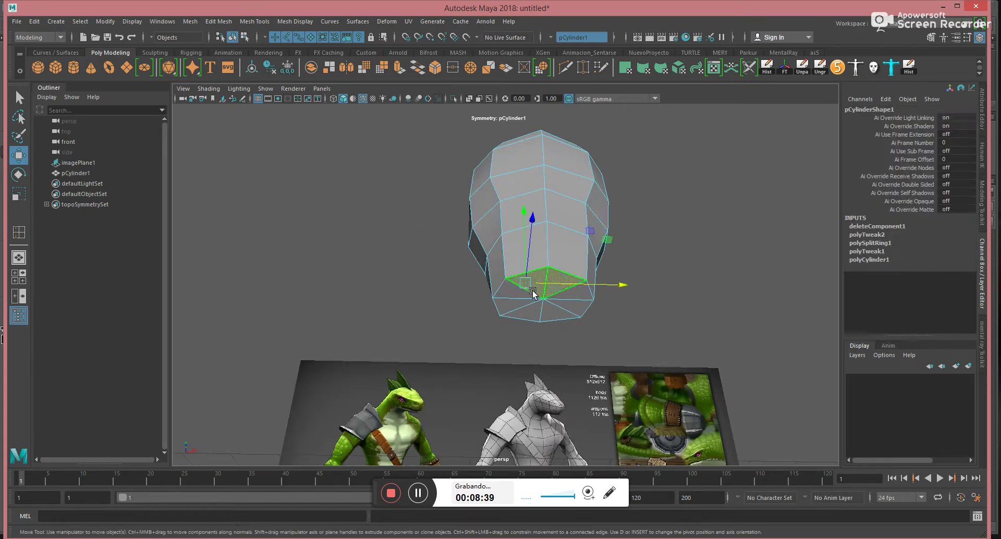
{"action": "left_click", "coordinate": [515, 294], "text": "shift"}
{"action": "left_click", "coordinate": [505, 306], "text": "shift"}
{"action": "left_click", "coordinate": [528, 312], "text": "shift"}
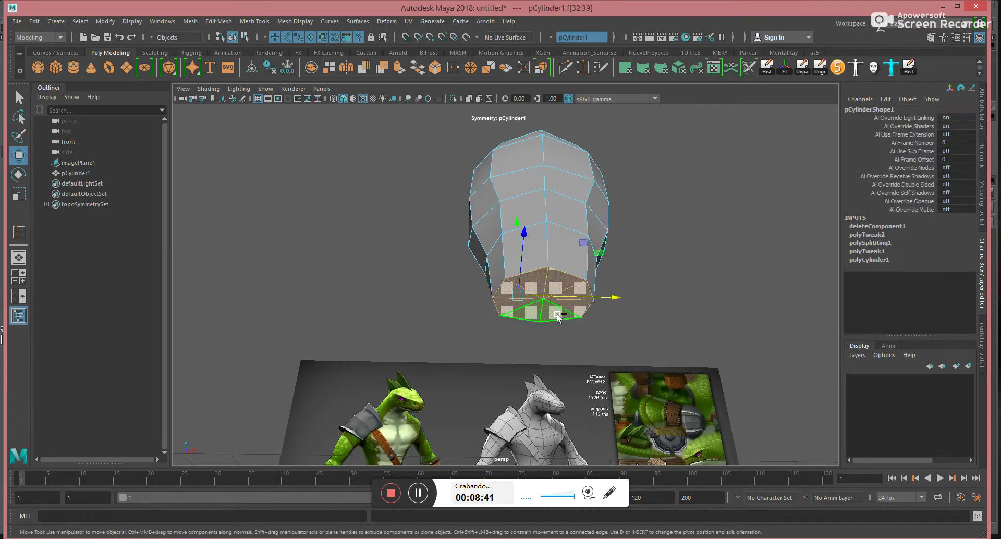
{"action": "key", "text": "Delete"}
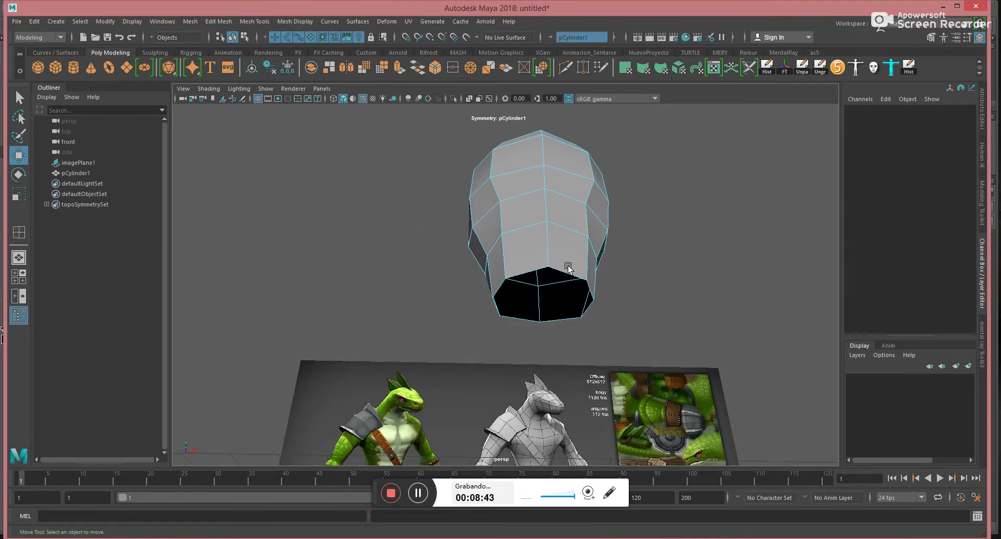
{"action": "left_click_drag", "start_coordinate": [566, 279], "coordinate": [581, 309], "text": "alt"}
{"action": "right_click_drag", "start_coordinate": [582, 309], "coordinate": [591, 284]}
{"action": "mouse_move", "coordinate": [570, 286]}
{"action": "left_mouse_down", "text": "alt"}
{"action": "mouse_move", "coordinate": [543, 293]}
{"action": "mouse_move", "coordinate": [530, 270]}
{"action": "mouse_move", "coordinate": [588, 282]}
{"action": "mouse_move", "coordinate": [555, 284]}
{"action": "mouse_move", "coordinate": [564, 287]}
{"action": "left_mouse_up", "text": "alt"}
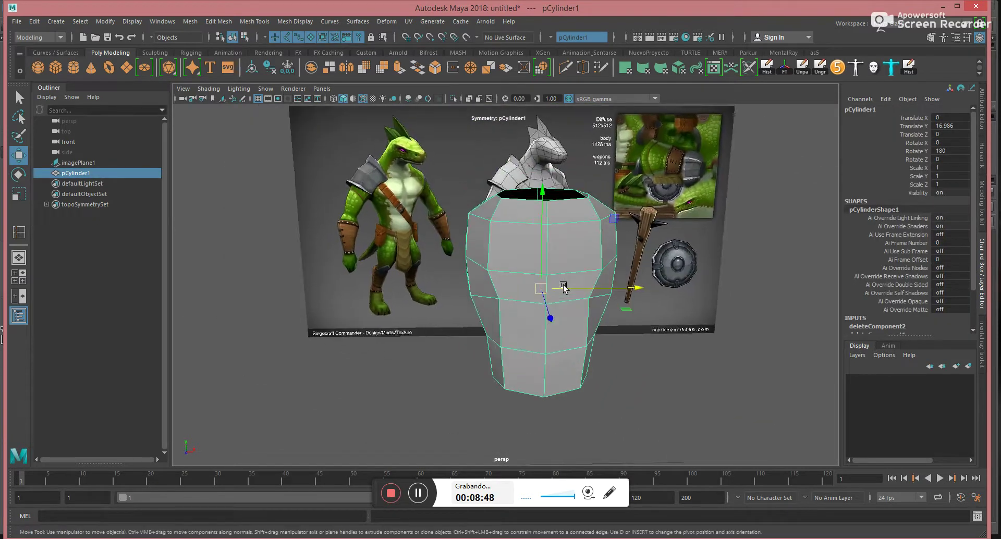
{"action": "right_click", "coordinate": [527, 293]}
{"action": "left_click", "coordinate": [527, 271]}
{"action": "left_click_drag", "start_coordinate": [428, 178], "coordinate": [496, 308]}
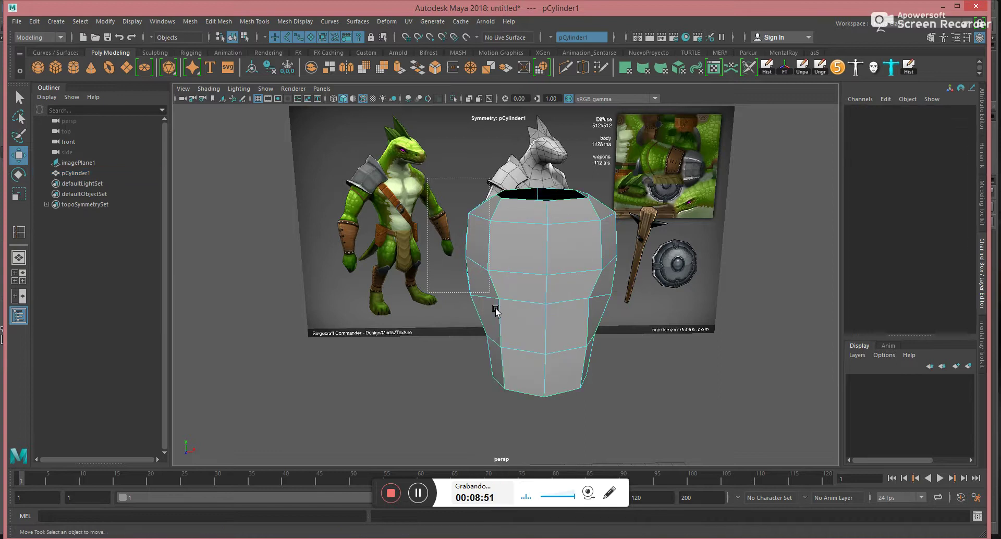
{"action": "left_click_drag", "start_coordinate": [522, 390], "coordinate": [522, 391]}
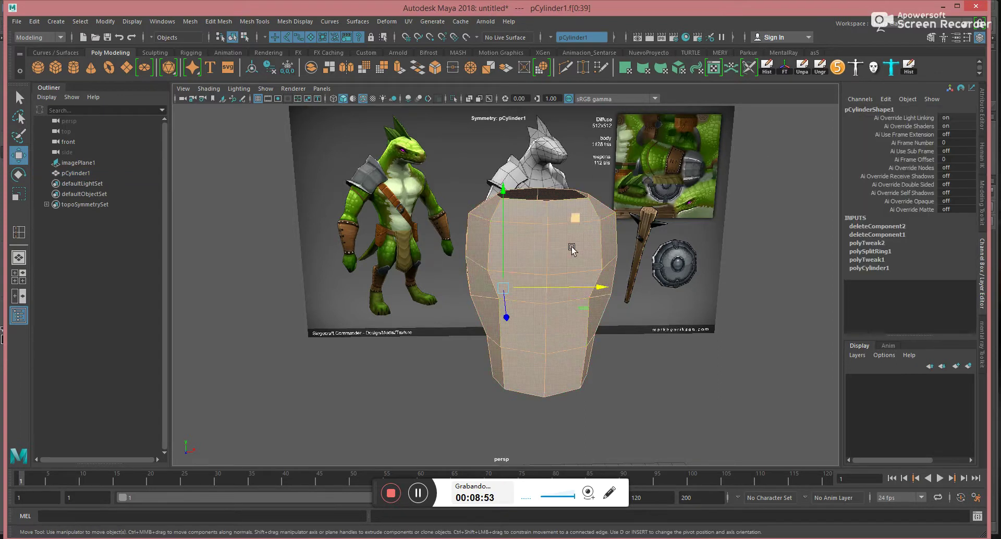
{"action": "key", "text": "F8"}
Turn off symmetry and delete all faces of the torso half on the negative X side
{"action": "left_click", "coordinate": [932, 37]}
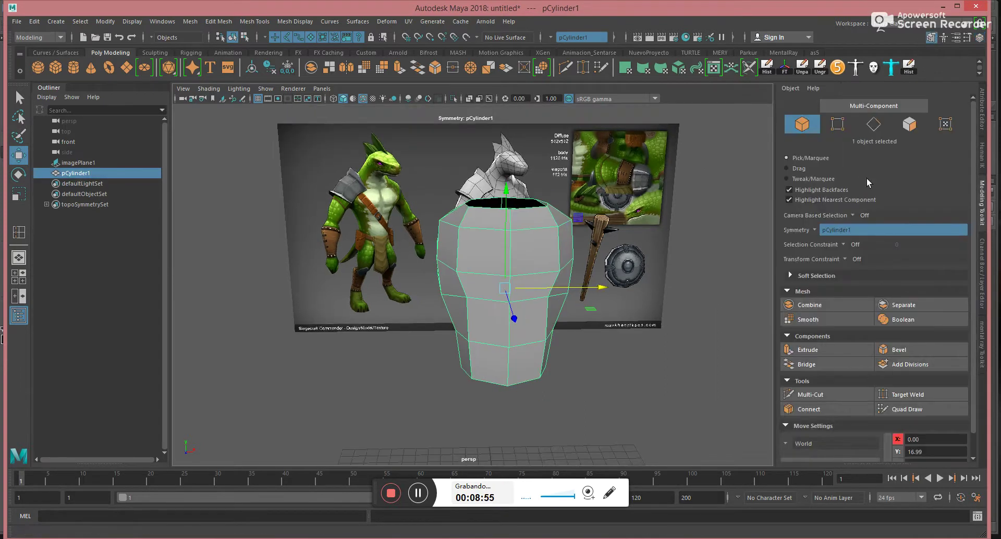
{"action": "left_click", "coordinate": [809, 229]}
{"action": "left_click", "coordinate": [821, 239]}
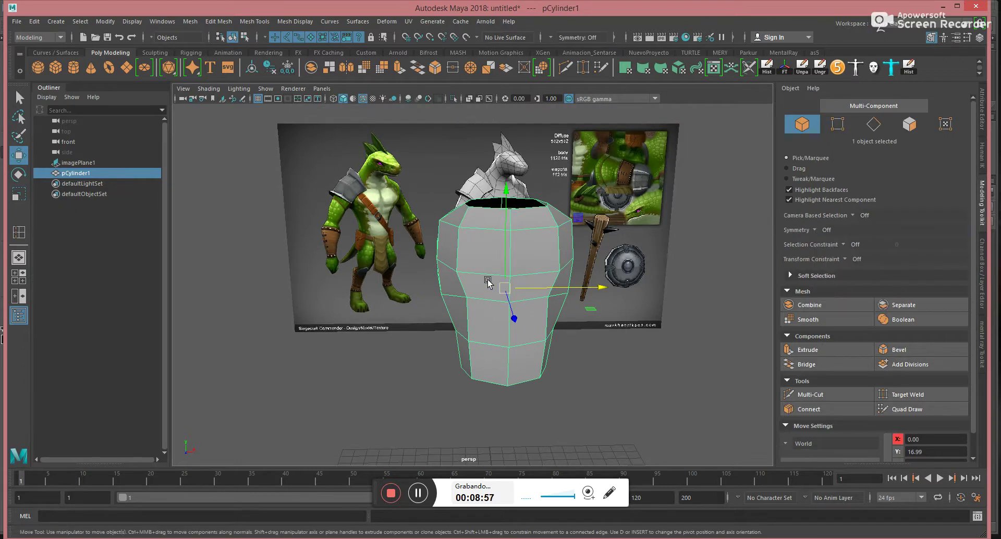
{"action": "right_click_drag", "start_coordinate": [489, 323], "coordinate": [489, 323]}
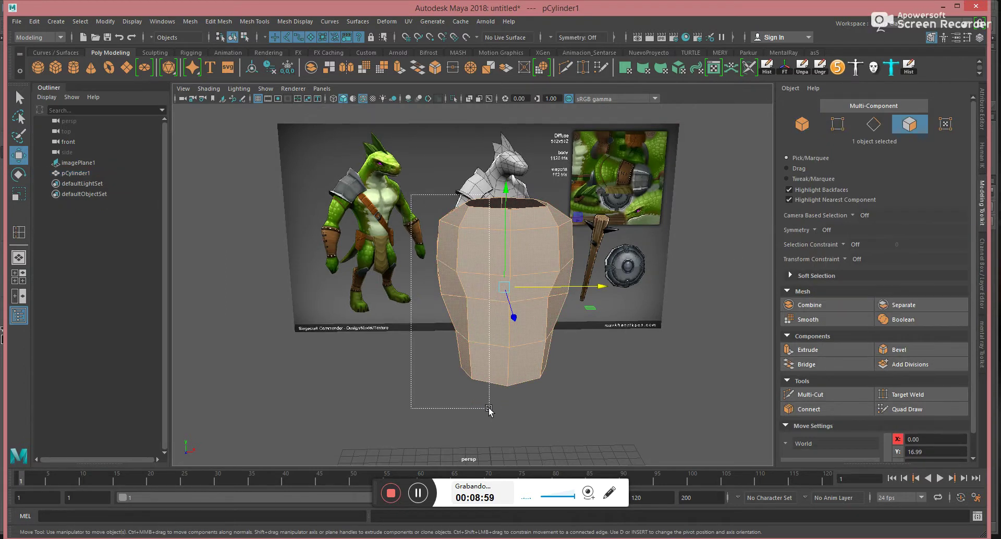
{"action": "left_click_drag", "start_coordinate": [489, 408], "coordinate": [485, 410]}
{"action": "key", "text": "Delete"}
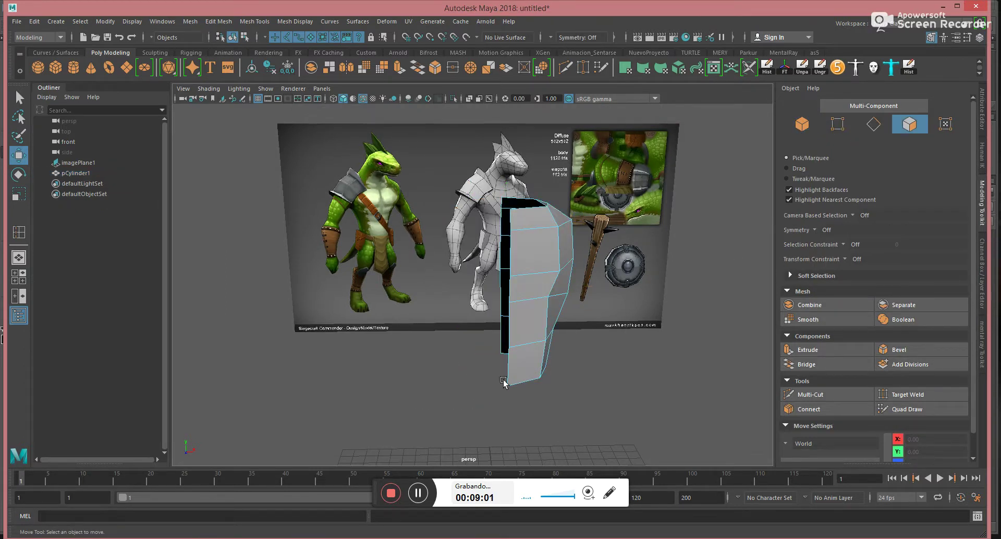
Insert a vertical edge loop down the front of the half torso, between the centre border and the next edge column
{"action": "right_click_drag", "start_coordinate": [540, 341], "coordinate": [577, 318]}
{"action": "left_click_drag", "start_coordinate": [624, 361], "coordinate": [539, 360], "text": "alt"}
{"action": "right_click_drag", "start_coordinate": [496, 358], "coordinate": [417, 357], "text": "alt"}
{"action": "left_click_drag", "start_coordinate": [425, 359], "coordinate": [456, 340], "text": "alt"}
{"action": "left_click", "coordinate": [254, 21]}
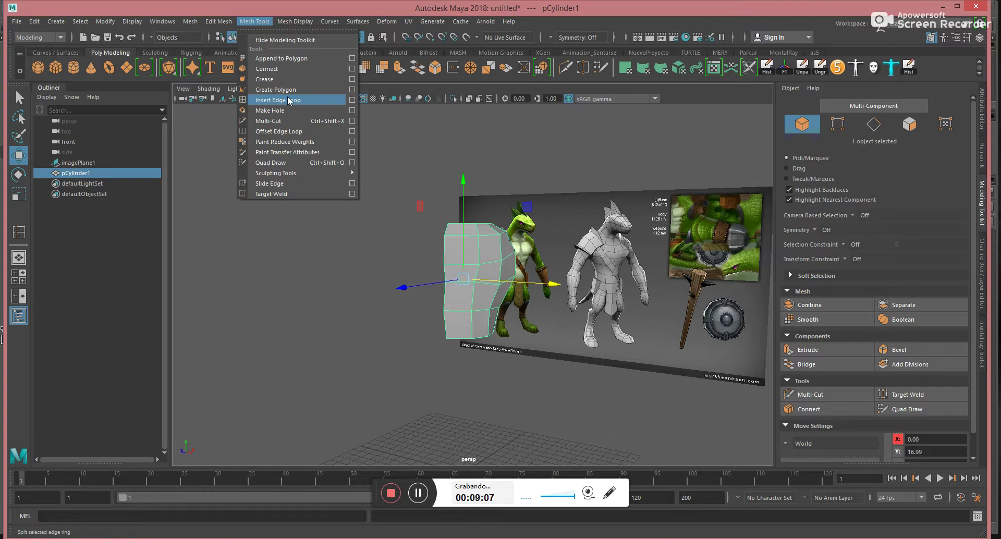
{"action": "left_click", "coordinate": [288, 100]}
{"action": "scroll", "coordinate": [475, 259], "scroll_direction": "up", "scroll_amount": 3}
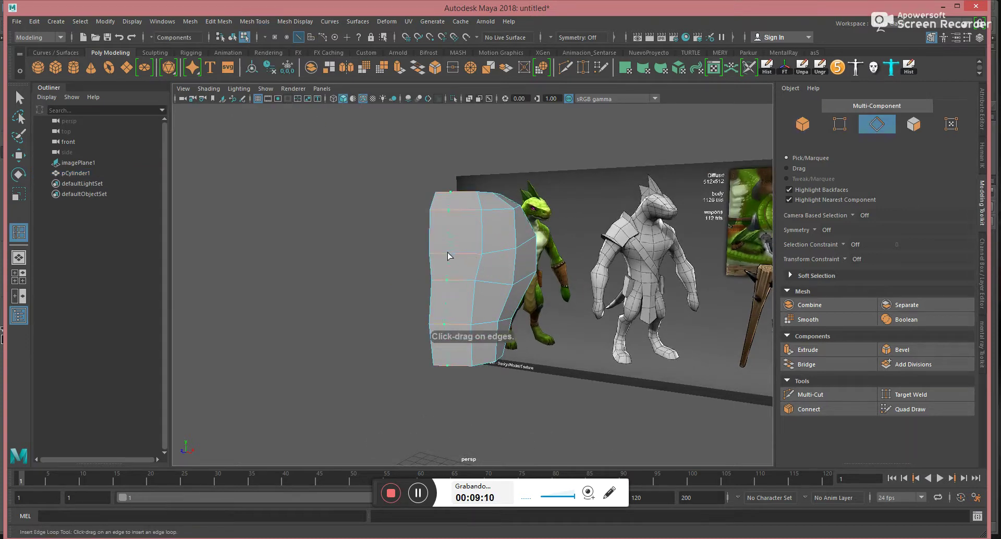
{"action": "left_click", "coordinate": [449, 255]}
{"action": "key", "text": "w"}
Move the new vertical loop's edges in the XZ plane to round the front, and return to object selection
{"action": "left_click_drag", "start_coordinate": [476, 286], "coordinate": [501, 394], "text": "alt"}
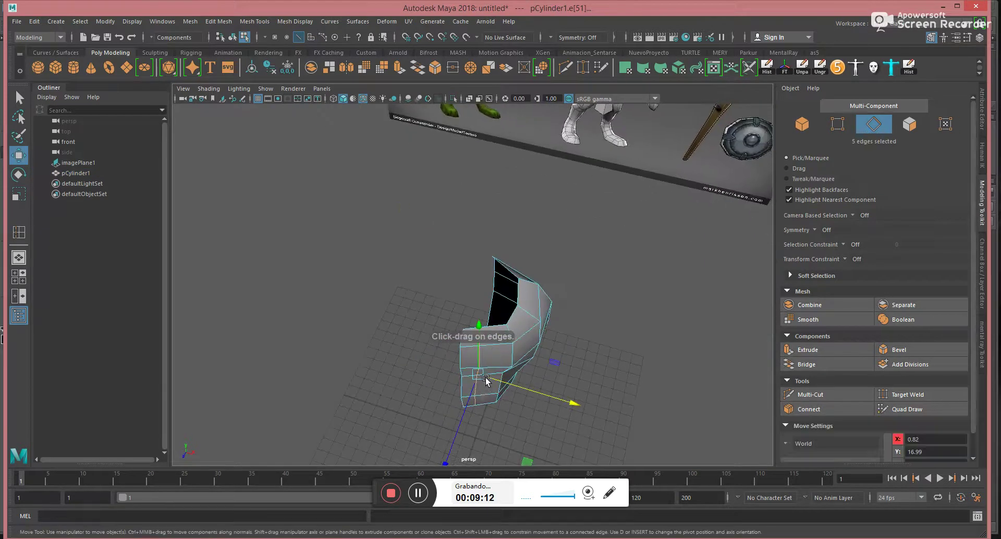
{"action": "middle_click_drag", "start_coordinate": [524, 461], "coordinate": [529, 462]}
{"action": "left_click_drag", "start_coordinate": [530, 462], "coordinate": [542, 315], "text": "alt"}
{"action": "right_click_drag", "start_coordinate": [517, 235], "coordinate": [516, 235]}
{"action": "left_click_drag", "start_coordinate": [516, 234], "coordinate": [525, 276], "text": "alt"}
{"action": "middle_click_drag", "start_coordinate": [599, 186], "coordinate": [519, 158], "text": "alt"}
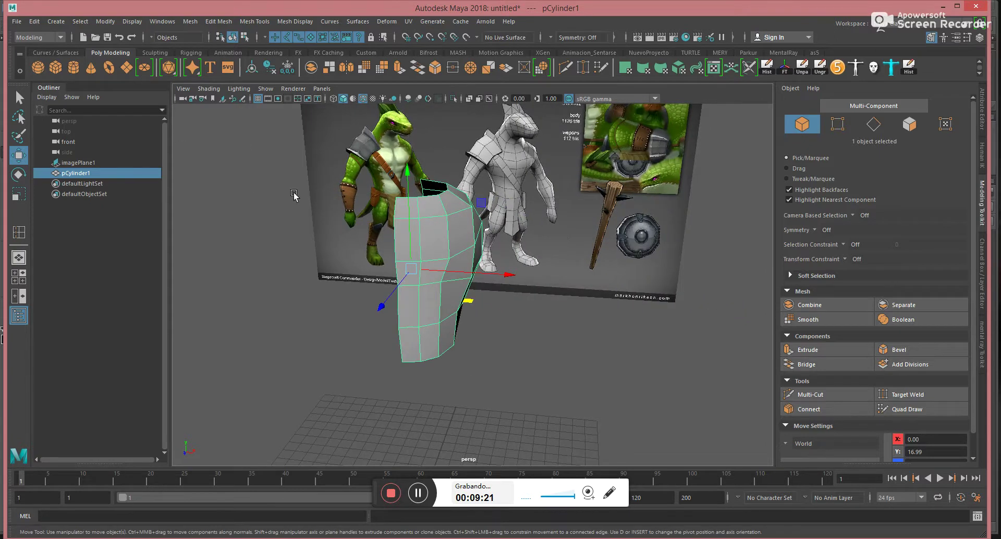
Switch to vertex selection and move the chest row's outer front vertex outward in the XY plane
{"action": "left_click_drag", "start_coordinate": [562, 265], "coordinate": [481, 205], "text": "alt"}
{"action": "right_click_drag", "start_coordinate": [432, 228], "coordinate": [412, 231]}
{"action": "left_click", "coordinate": [415, 241]}
{"action": "left_click_drag", "start_coordinate": [415, 241], "coordinate": [472, 216], "text": "alt"}
{"action": "middle_click_drag", "start_coordinate": [524, 165], "coordinate": [540, 162]}
Move the chest row's vertex on the new loop outward and down to about X 1.63, Y 17.89
{"action": "left_click_drag", "start_coordinate": [385, 225], "coordinate": [440, 243]}
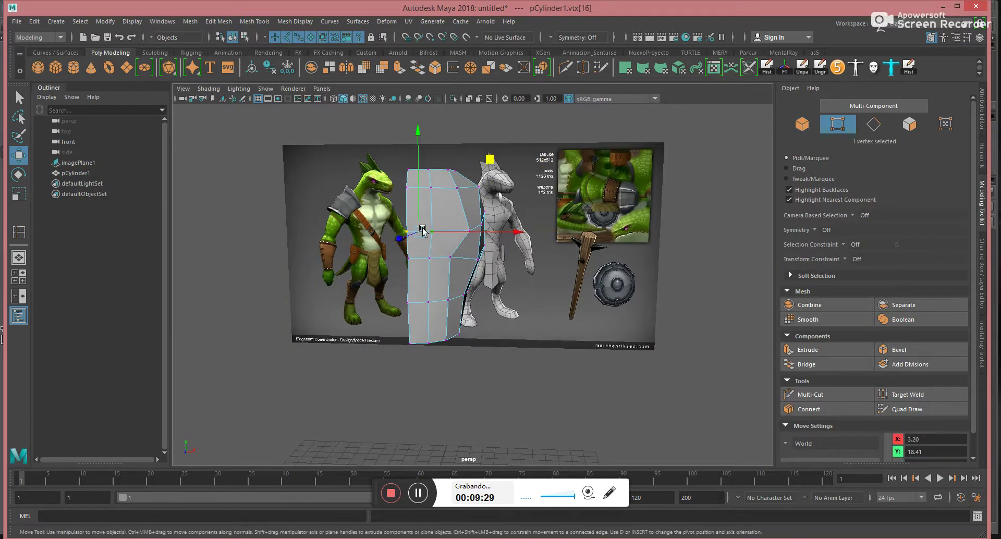
{"action": "left_click", "coordinate": [523, 296]}
{"action": "left_click", "coordinate": [441, 232]}
{"action": "key", "text": "F9"}
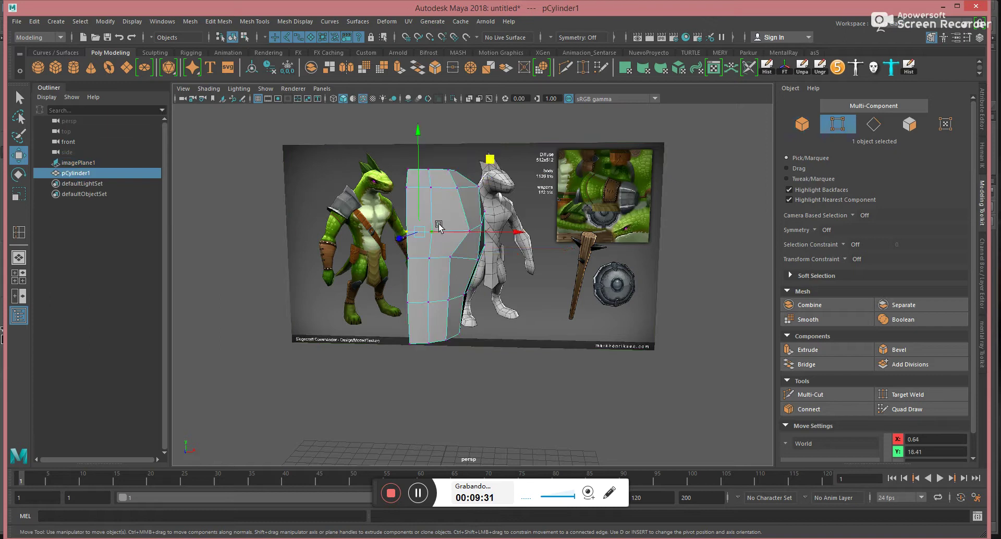
{"action": "left_click", "coordinate": [433, 233]}
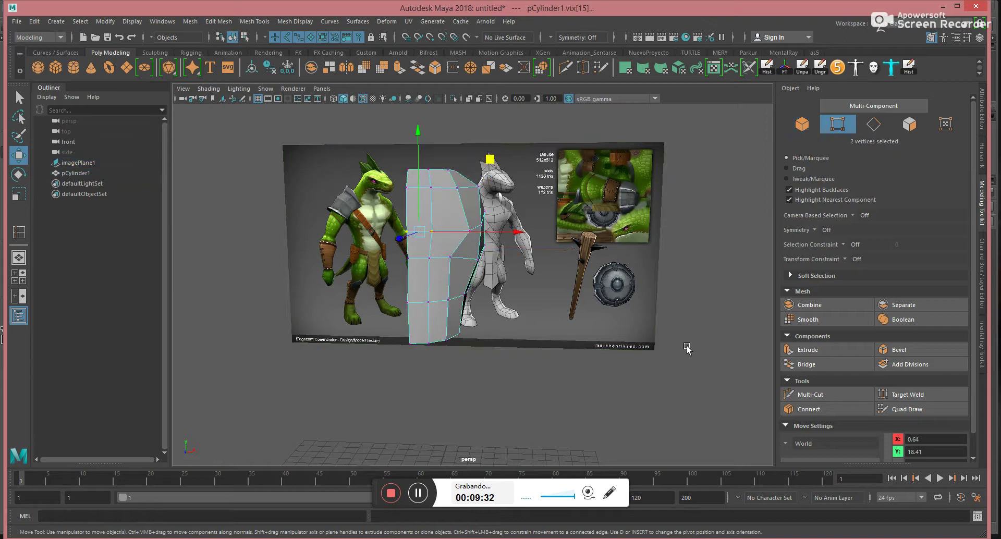
{"action": "left_click", "coordinate": [436, 232]}
{"action": "middle_click_drag", "start_coordinate": [498, 161], "coordinate": [508, 170]}
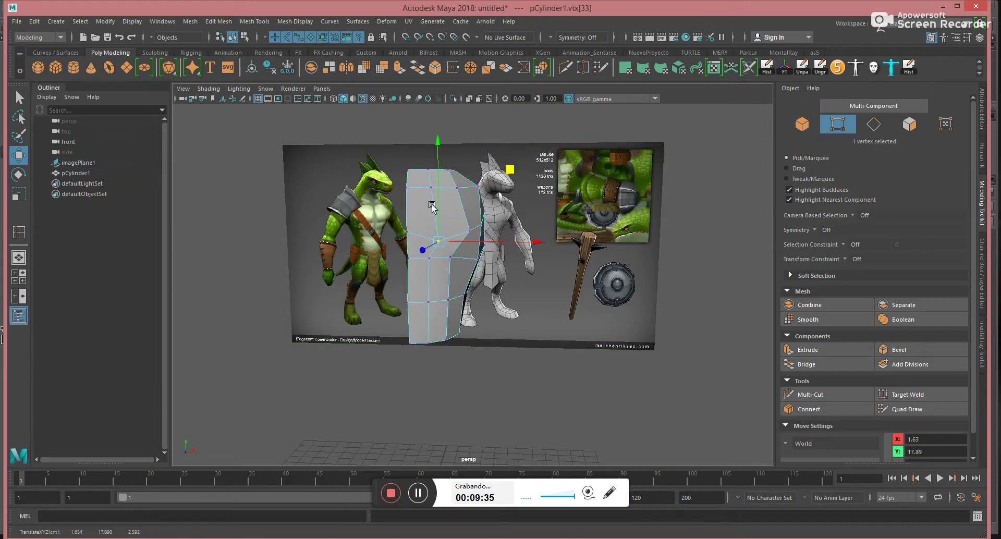
Lower the chest row's centre vertex along Y, and move the waist vertex on the new loop outward along X to 1.34
{"action": "left_click", "coordinate": [408, 237]}
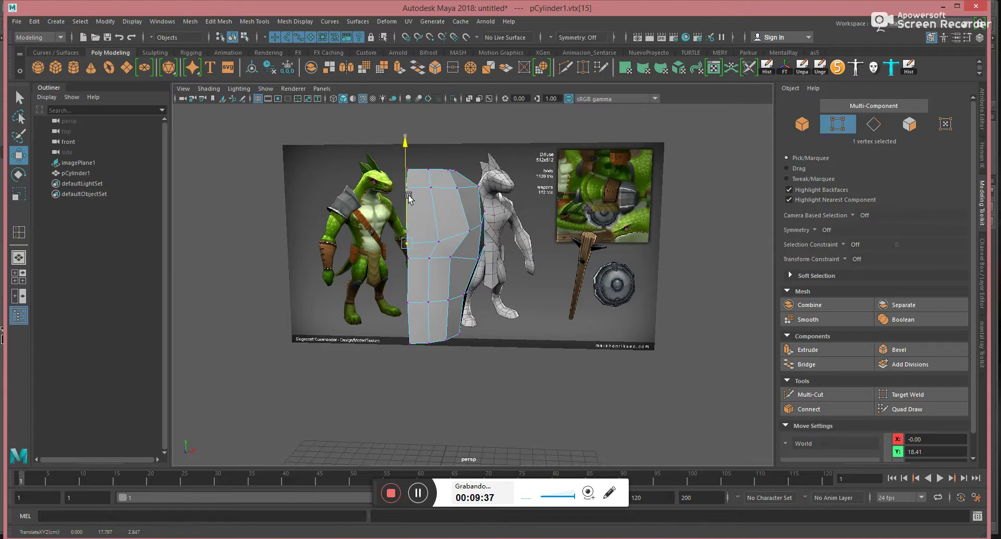
{"action": "left_click", "coordinate": [429, 258]}
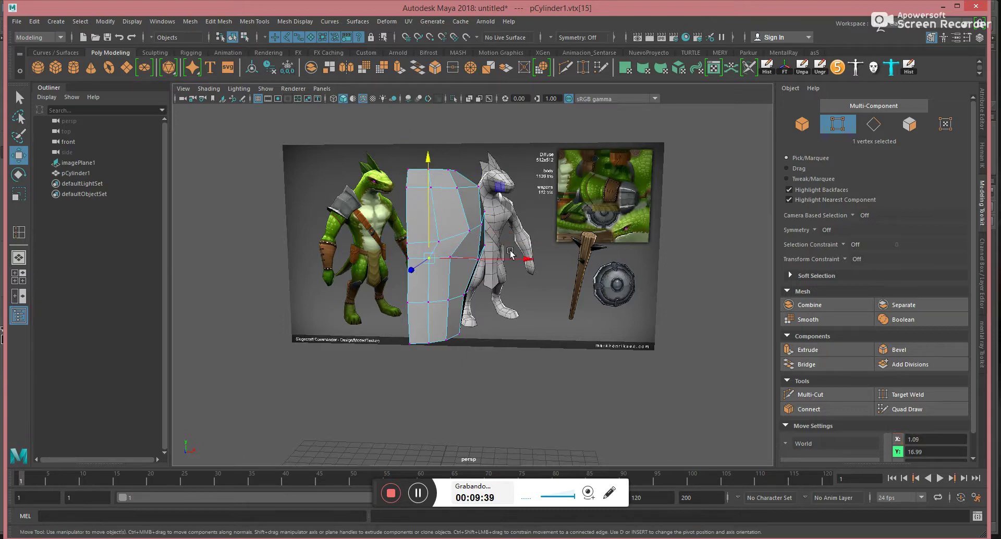
{"action": "left_click_drag", "start_coordinate": [514, 260], "coordinate": [517, 260]}
Move the chest row's two innermost front vertices forward and slightly up in the YZ plane
{"action": "left_click_drag", "start_coordinate": [526, 313], "coordinate": [473, 335], "text": "alt"}
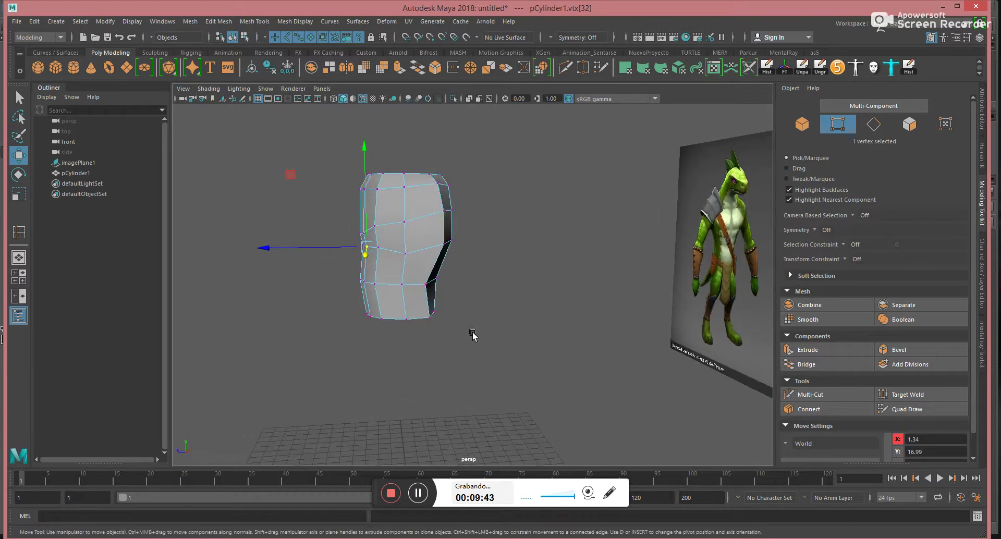
{"action": "left_click_drag", "start_coordinate": [368, 235], "coordinate": [369, 235]}
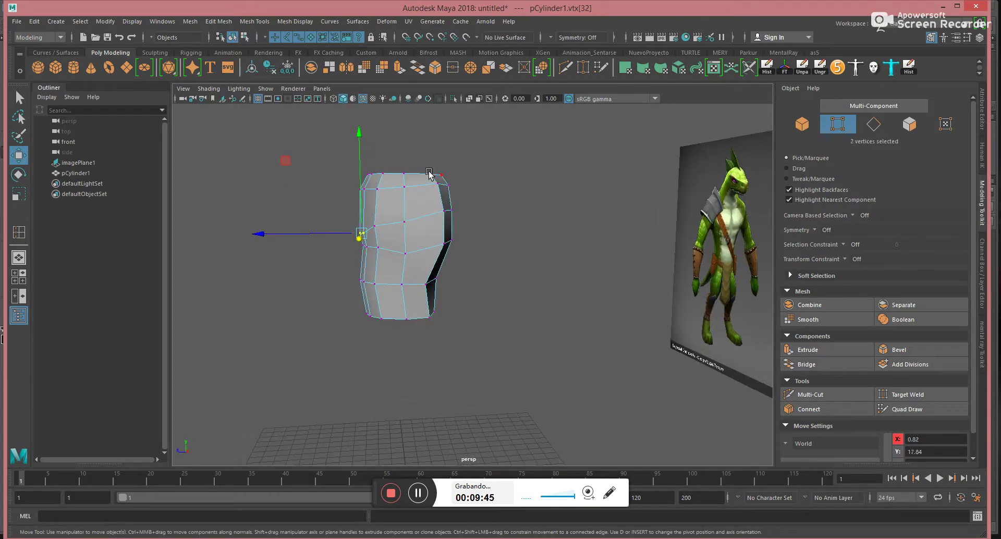
{"action": "middle_click_drag", "start_coordinate": [277, 158], "coordinate": [277, 157]}
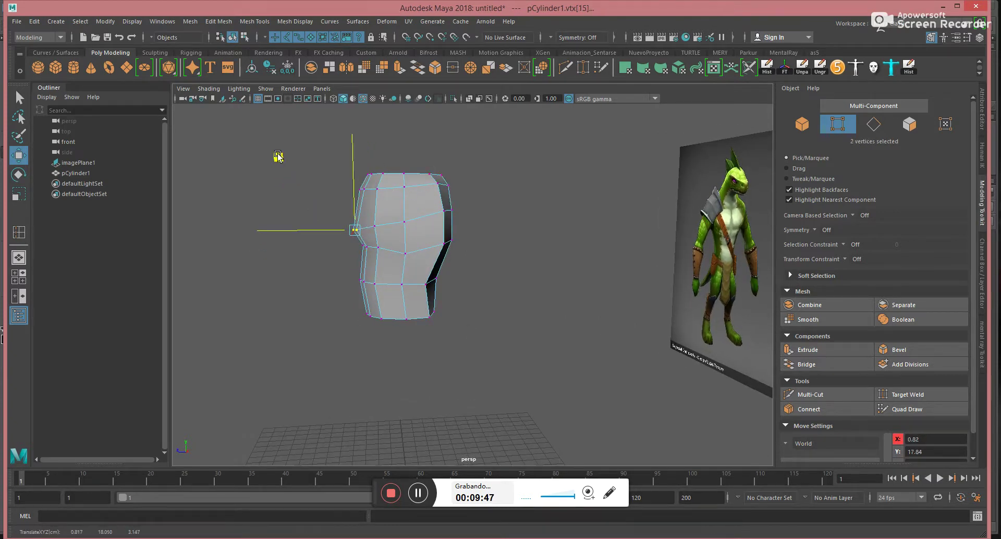
Shift the six upper front vertices slightly in the YZ plane, nudge the back waist vertices, and return to object selection
{"action": "left_click_drag", "start_coordinate": [379, 158], "coordinate": [348, 192]}
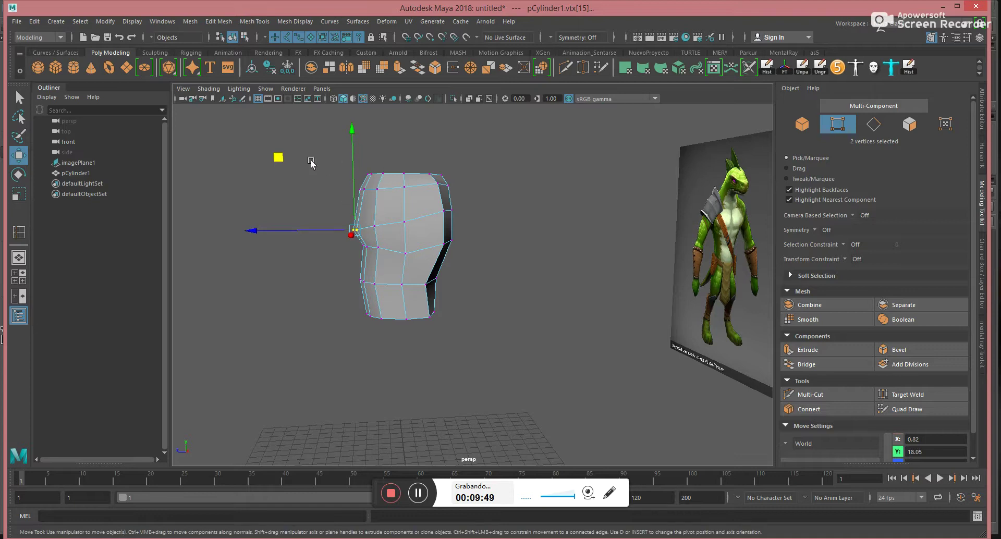
{"action": "middle_click_drag", "start_coordinate": [306, 111], "coordinate": [303, 113]}
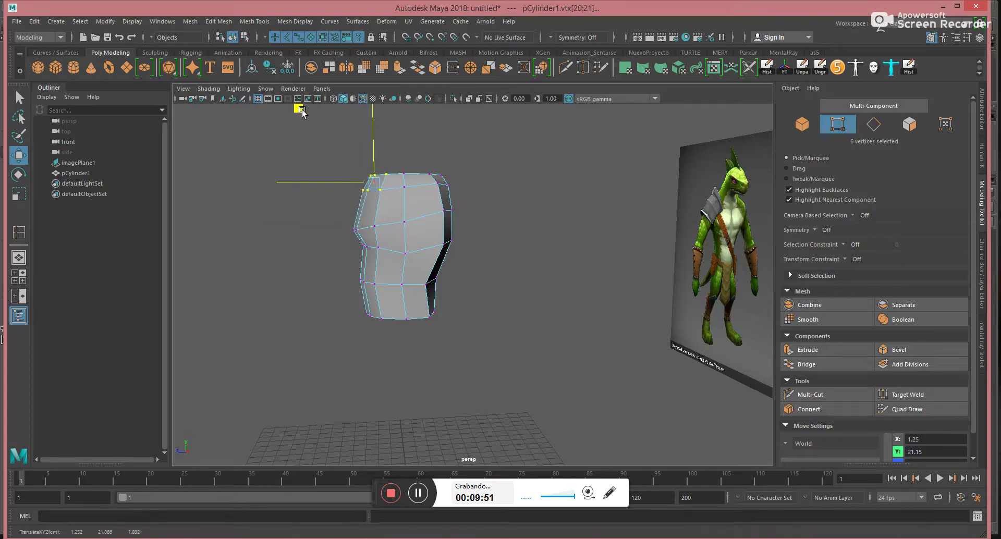
{"action": "left_click_drag", "start_coordinate": [492, 223], "coordinate": [443, 250]}
{"action": "middle_click_drag", "start_coordinate": [373, 170], "coordinate": [372, 174]}
{"action": "mouse_move", "coordinate": [463, 286]}
{"action": "left_mouse_down", "text": "alt"}
{"action": "mouse_move", "coordinate": [467, 279]}
{"action": "mouse_move", "coordinate": [455, 291]}
{"action": "left_mouse_up", "text": "alt"}
{"action": "left_click", "coordinate": [537, 317]}
{"action": "right_click_drag", "start_coordinate": [459, 271], "coordinate": [422, 275]}
{"action": "left_click", "coordinate": [451, 267]}
Put the reference image plane in a new display layer and set that layer to Reference
{"action": "left_click", "coordinate": [647, 280]}
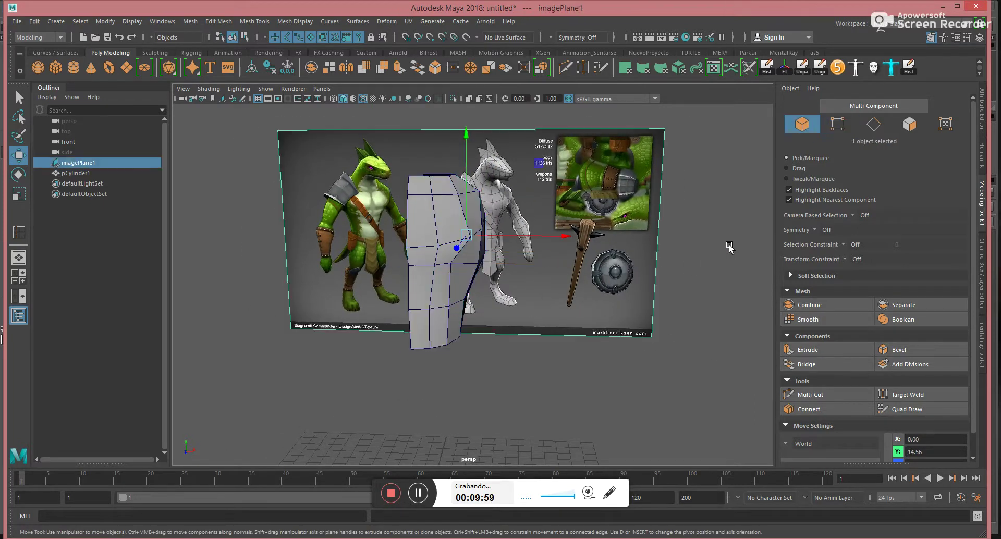
{"action": "left_click", "coordinate": [978, 37]}
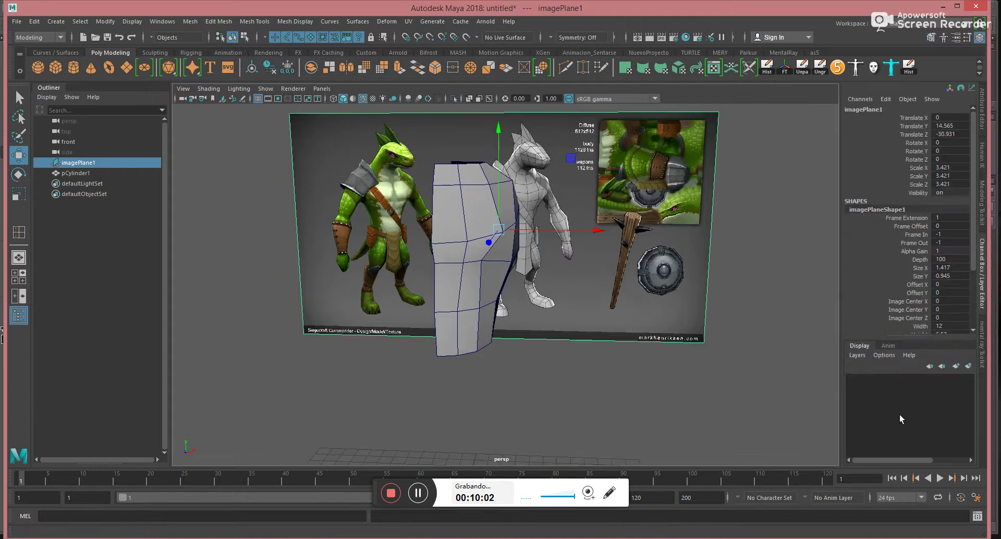
{"action": "left_click", "coordinate": [877, 380]}
{"action": "left_click", "coordinate": [877, 381]}
{"action": "left_click", "coordinate": [666, 351]}
Create a polygon cylinder and move it below the half torso, to about X 1.418 and Y 8.199
{"action": "left_click_drag", "start_coordinate": [698, 307], "coordinate": [493, 324], "text": "alt"}
{"action": "middle_click_drag", "start_coordinate": [493, 323], "coordinate": [485, 282], "text": "alt"}
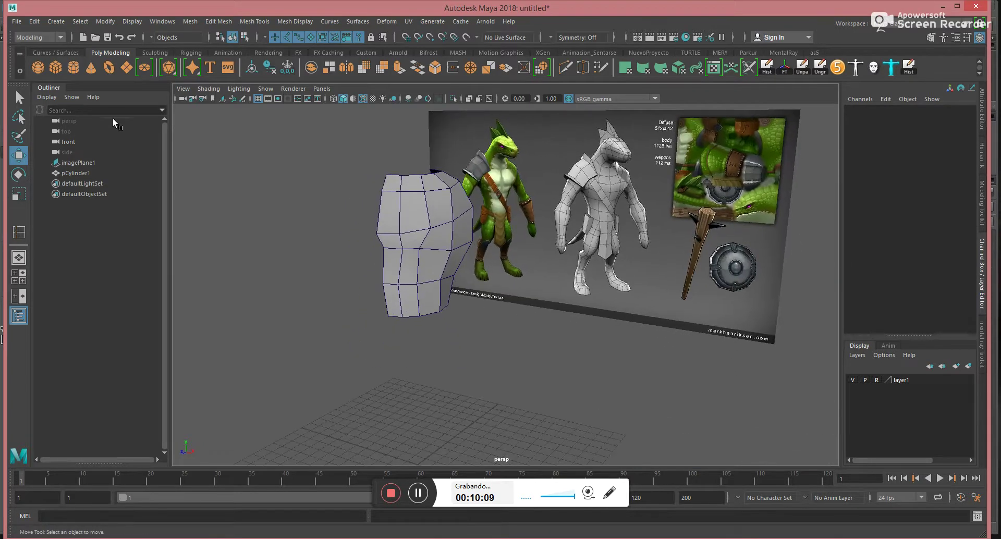
{"action": "left_click", "coordinate": [76, 68]}
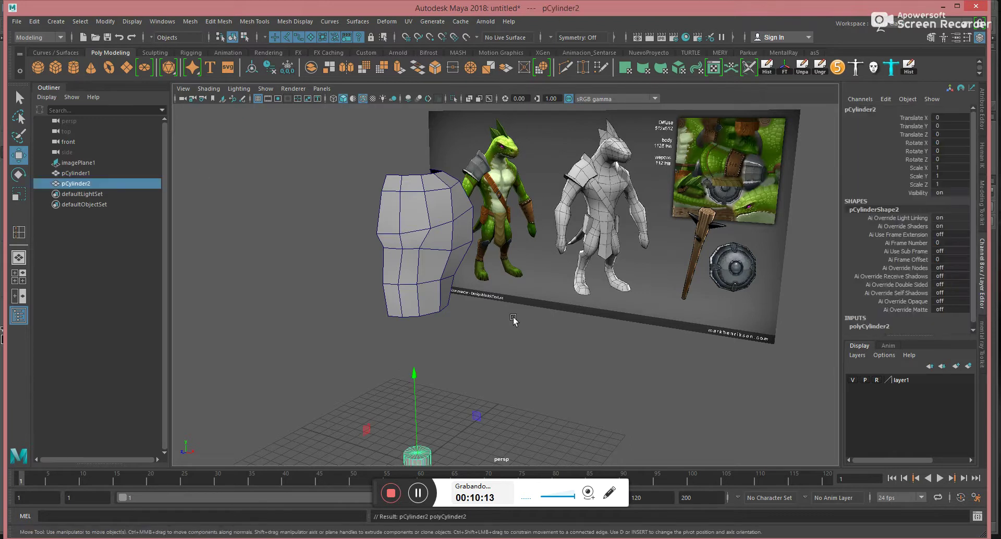
{"action": "right_click_drag", "start_coordinate": [514, 318], "coordinate": [467, 293], "text": "alt"}
{"action": "middle_click_drag", "start_coordinate": [467, 293], "coordinate": [465, 280], "text": "alt"}
{"action": "left_click_drag", "start_coordinate": [424, 326], "coordinate": [422, 236]}
{"action": "left_click_drag", "start_coordinate": [478, 333], "coordinate": [495, 335]}
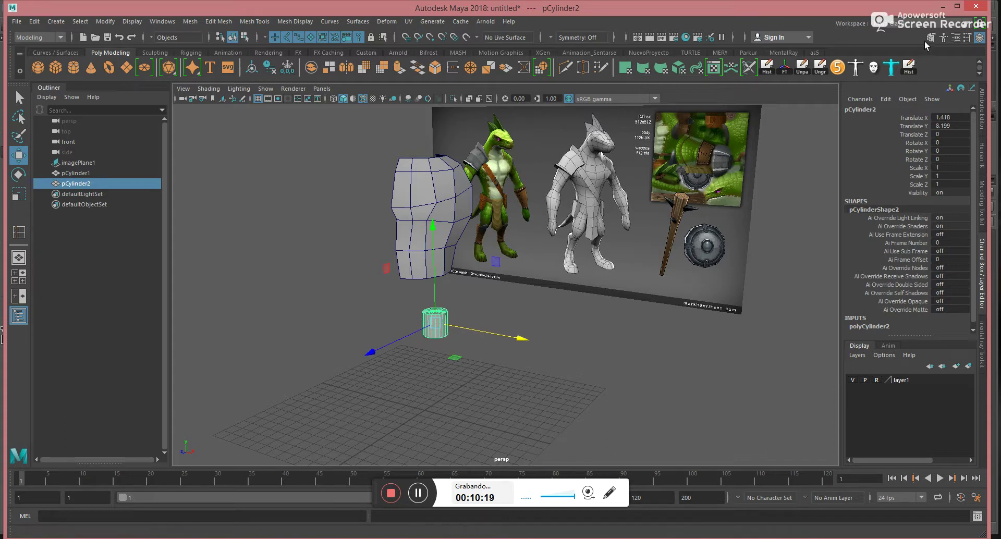
Set the new cylinder's axis subdivisions to 8
{"action": "scroll", "coordinate": [896, 282], "scroll_direction": "down", "scroll_amount": 1}
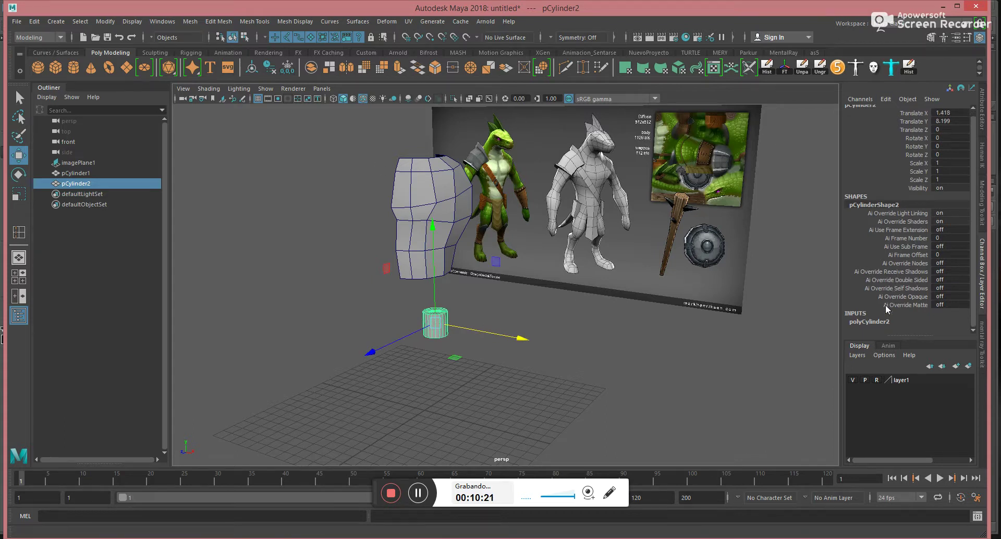
{"action": "left_click", "coordinate": [879, 322]}
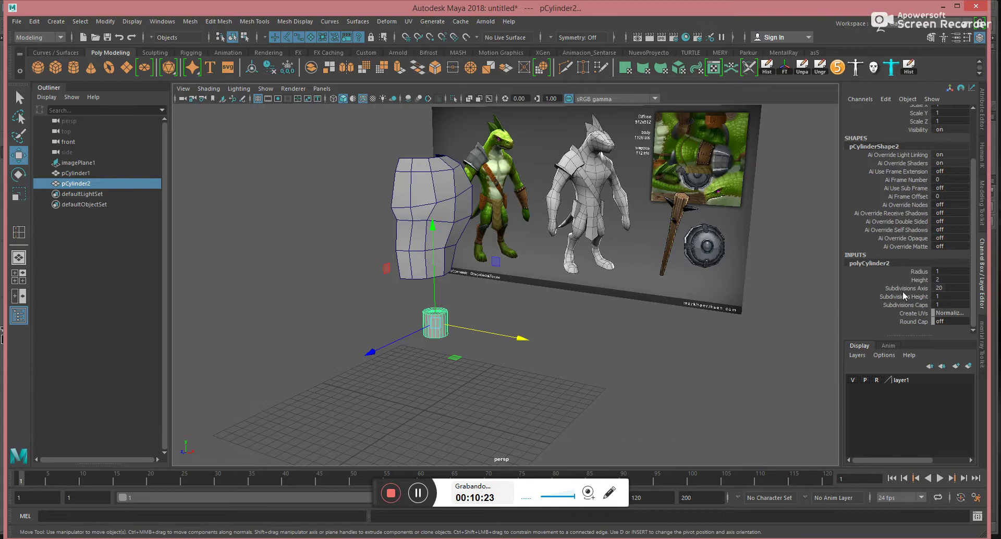
{"action": "double_click", "coordinate": [946, 288]}
{"action": "type", "text": "8"}
{"action": "key", "text": "Return"}
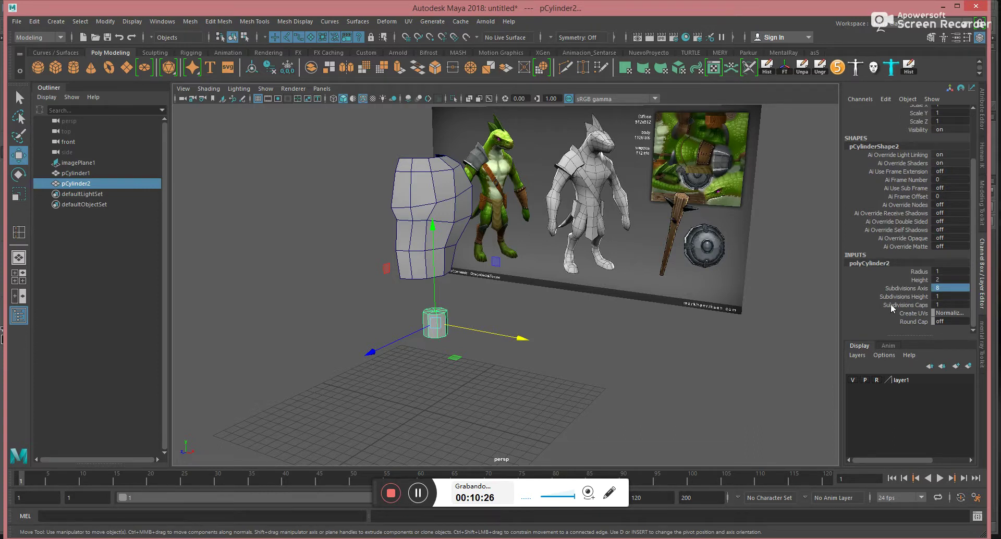
Set the leg cylinder's height to 7 and its height subdivisions to 5
{"action": "left_click", "coordinate": [921, 280]}
{"action": "middle_click_drag", "start_coordinate": [520, 279], "coordinate": [537, 287]}
{"action": "key", "text": "w"}
{"action": "left_click_drag", "start_coordinate": [534, 295], "coordinate": [493, 309], "text": "alt"}
{"action": "right_click_drag", "start_coordinate": [367, 257], "coordinate": [678, 360], "text": "alt"}
{"action": "middle_click_drag", "start_coordinate": [364, 284], "coordinate": [504, 242], "text": "alt"}
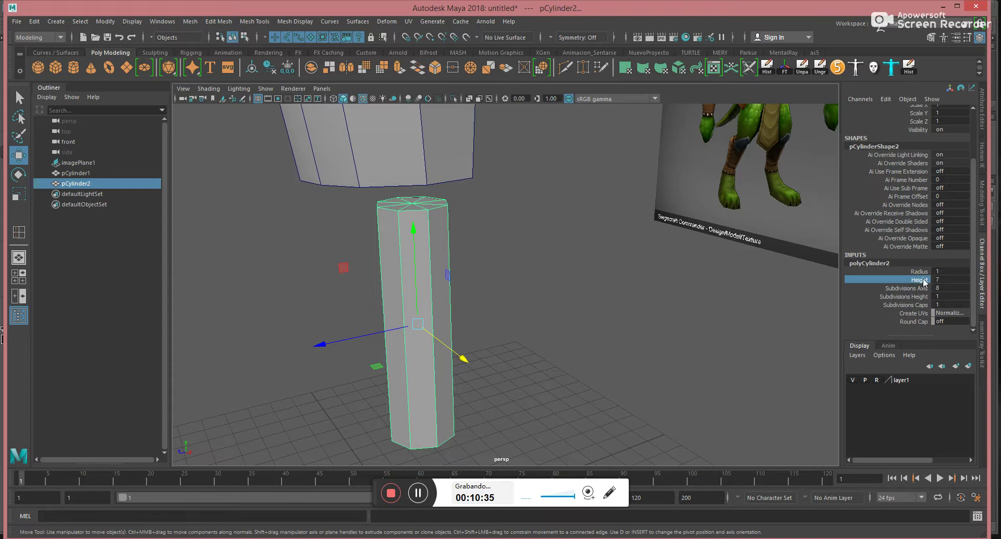
{"action": "left_click", "coordinate": [920, 296]}
{"action": "middle_click_drag", "start_coordinate": [633, 281], "coordinate": [600, 292]}
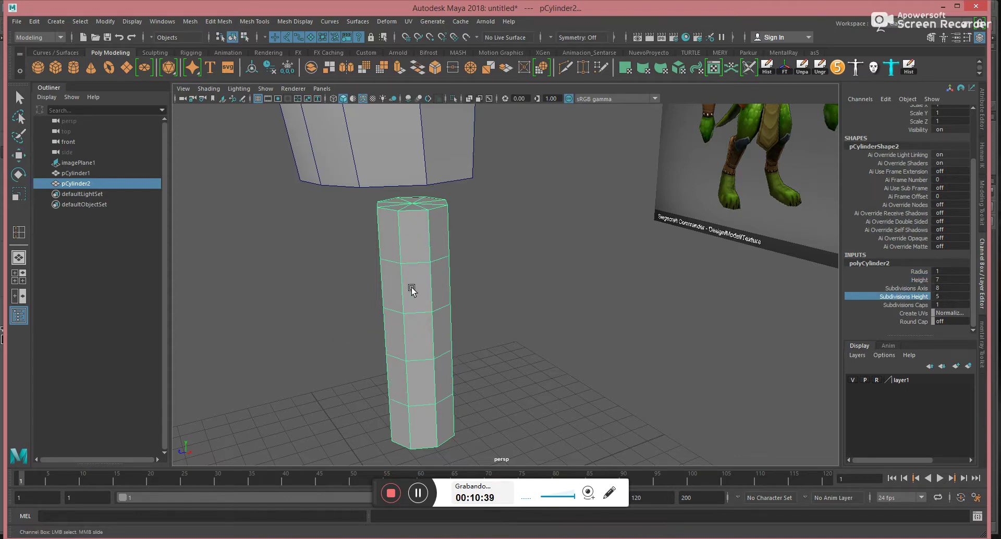
{"action": "key", "text": "w"}
{"action": "left_click_drag", "start_coordinate": [481, 257], "coordinate": [425, 265], "text": "alt"}
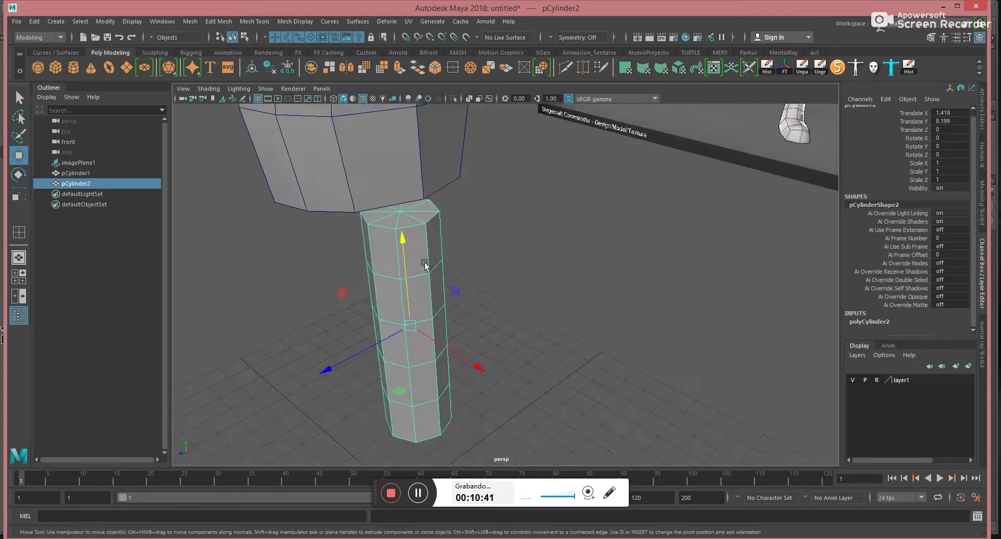
Delete the leg cylinder's top cap faces and return to object selection
{"action": "right_click_drag", "start_coordinate": [392, 235], "coordinate": [392, 255]}
{"action": "left_click_drag", "start_coordinate": [400, 242], "coordinate": [426, 205], "text": "alt"}
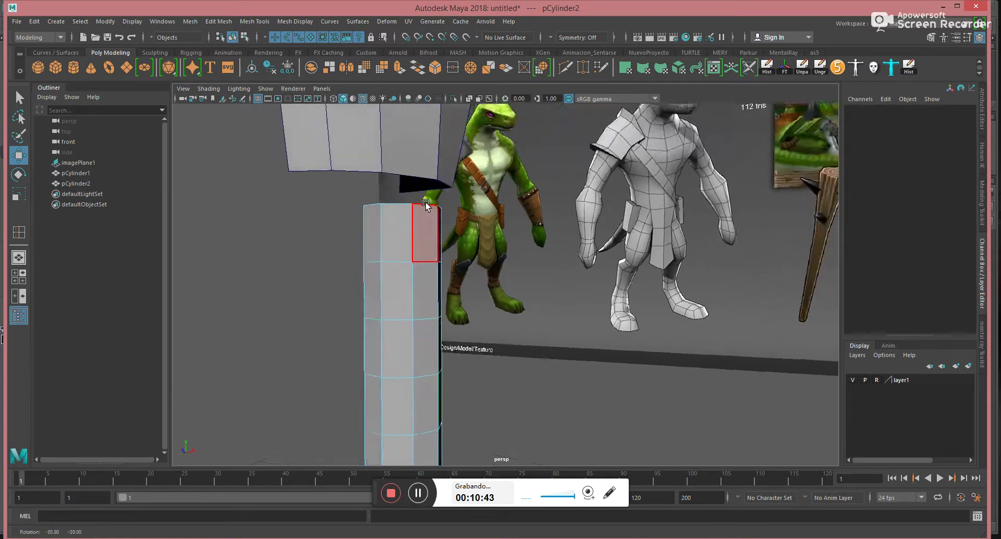
{"action": "double_click", "coordinate": [425, 211]}
{"action": "mouse_move", "coordinate": [542, 256]}
{"action": "left_mouse_down", "text": "alt"}
{"action": "mouse_move", "coordinate": [566, 313]}
{"action": "mouse_move", "coordinate": [553, 245]}
{"action": "left_mouse_up", "text": "alt"}
{"action": "left_click_drag", "start_coordinate": [549, 187], "coordinate": [253, 234]}
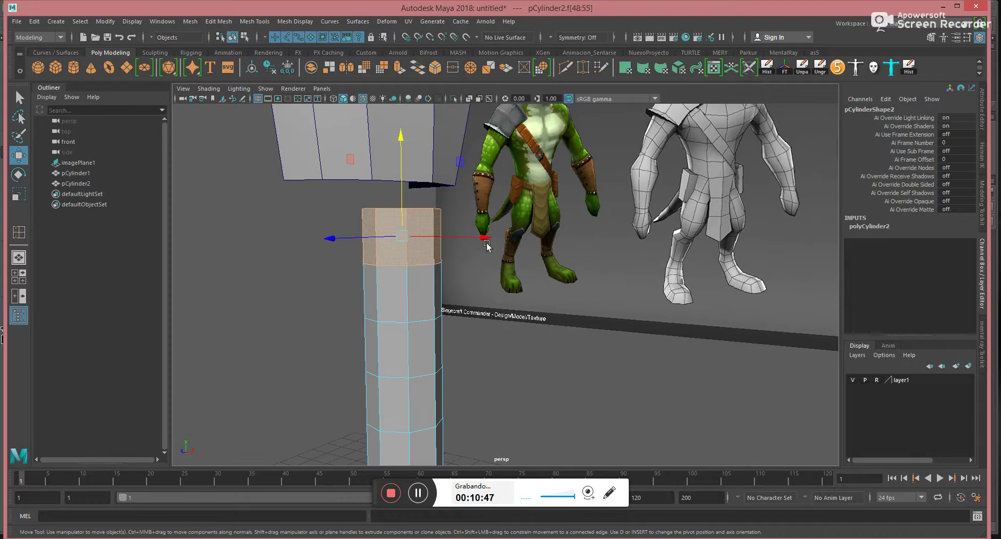
{"action": "left_click_drag", "start_coordinate": [597, 254], "coordinate": [255, 238]}
{"action": "left_click_drag", "start_coordinate": [588, 328], "coordinate": [508, 320], "text": "alt"}
{"action": "key", "text": "Delete"}
{"action": "key", "text": "space"}
{"action": "key", "text": "space"}
{"action": "right_click_drag", "start_coordinate": [401, 286], "coordinate": [457, 232]}
Examine the half torso and leg cylinder against the reference image in the perspective, front and side views
{"action": "right_click_drag", "start_coordinate": [559, 310], "coordinate": [346, 261], "text": "alt"}
{"action": "left_click_drag", "start_coordinate": [345, 261], "coordinate": [384, 238], "text": "alt"}
{"action": "key", "text": "space"}
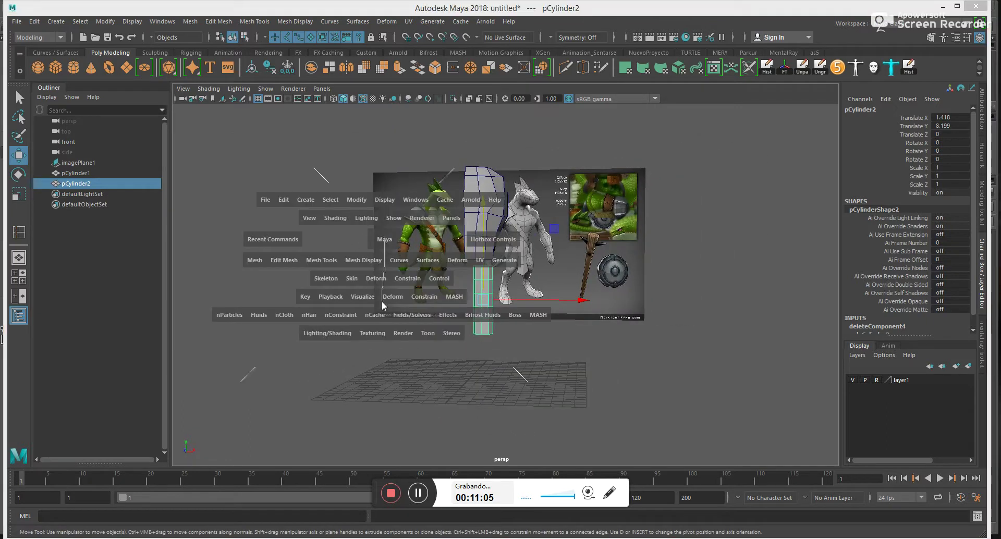
{"action": "left_click_drag", "start_coordinate": [383, 302], "coordinate": [382, 299]}
{"action": "right_click_drag", "start_coordinate": [431, 267], "coordinate": [430, 288]}
{"action": "left_click", "coordinate": [435, 264]}
{"action": "key", "text": "space"}
{"action": "left_click_drag", "start_coordinate": [342, 295], "coordinate": [340, 253]}
{"action": "mouse_move", "coordinate": [442, 295]}
{"action": "left_mouse_down", "text": "alt"}
{"action": "mouse_move", "coordinate": [448, 304]}
{"action": "mouse_move", "coordinate": [437, 307]}
{"action": "left_mouse_up", "text": "alt"}
{"action": "key", "text": "space"}
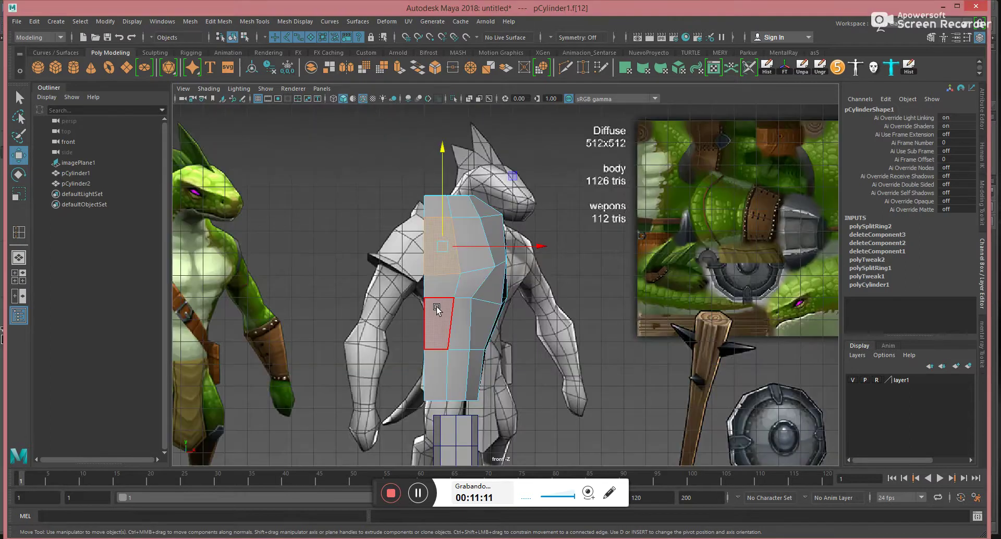
{"action": "key", "text": "space"}
{"action": "left_click_drag", "start_coordinate": [437, 307], "coordinate": [425, 307]}
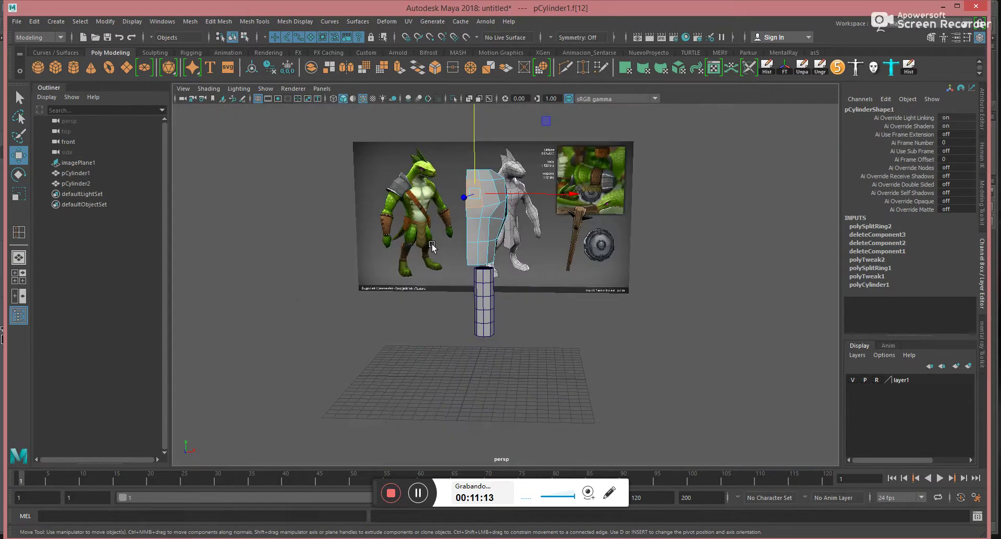
{"action": "key", "text": "space"}
{"action": "left_click_drag", "start_coordinate": [433, 245], "coordinate": [485, 249]}
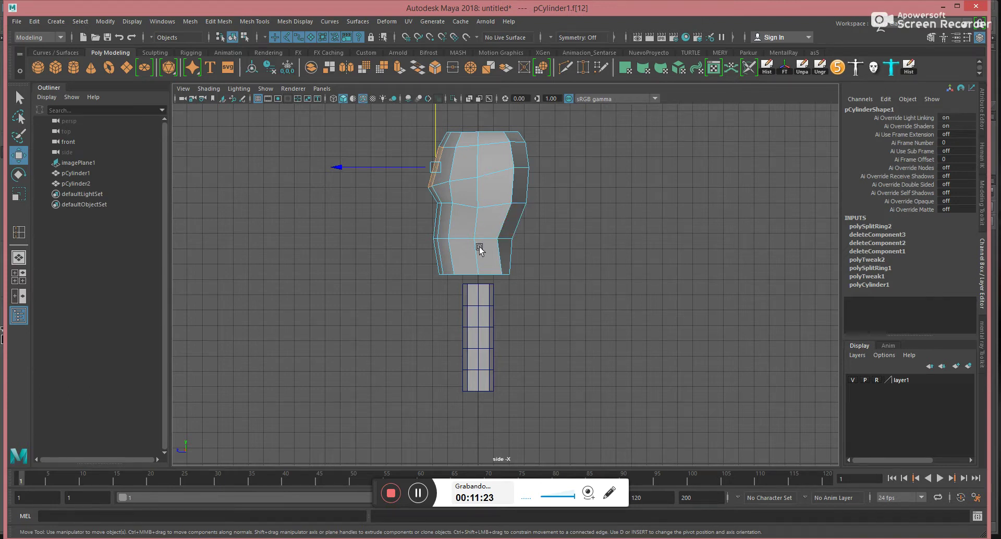
{"action": "key", "text": "space"}
{"action": "left_click_drag", "start_coordinate": [500, 259], "coordinate": [505, 219]}
{"action": "left_click_drag", "start_coordinate": [461, 263], "coordinate": [434, 276], "text": "alt"}
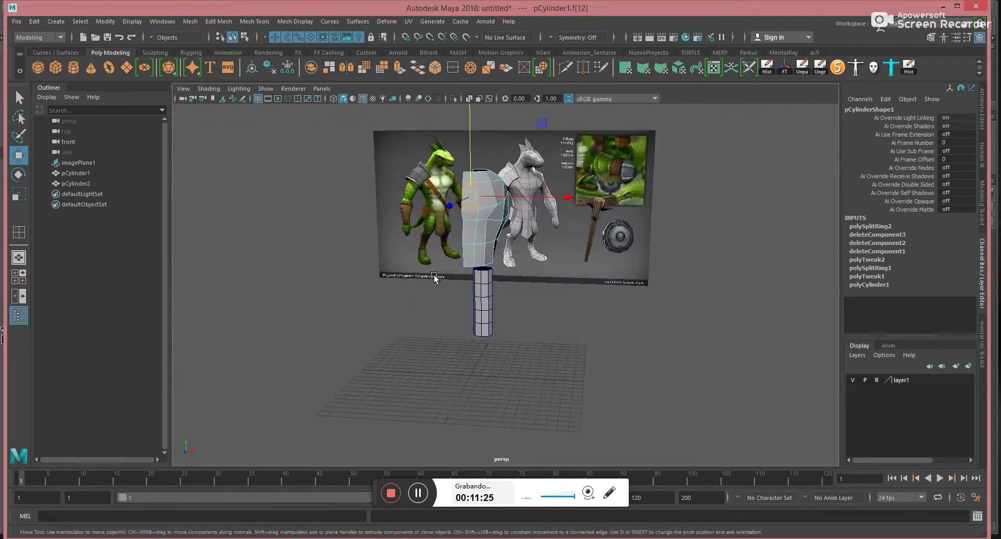
{"action": "scroll", "coordinate": [490, 219], "scroll_direction": "up", "scroll_amount": 2}
{"action": "right_click_drag", "start_coordinate": [492, 211], "coordinate": [519, 193]}
{"action": "mouse_move", "coordinate": [532, 279]}
{"action": "left_mouse_down", "text": "alt"}
{"action": "mouse_move", "coordinate": [475, 287]}
{"action": "mouse_move", "coordinate": [542, 282]}
{"action": "left_mouse_up", "text": "alt"}
{"action": "left_click", "coordinate": [483, 284]}
{"action": "key", "text": "space"}
{"action": "middle_click_drag", "start_coordinate": [424, 320], "coordinate": [395, 240], "text": "alt"}
{"action": "scroll", "coordinate": [425, 320], "scroll_direction": "up", "scroll_amount": 3}
{"action": "right_click_drag", "start_coordinate": [423, 242], "coordinate": [373, 242]}
{"action": "key", "text": "space"}
{"action": "left_click_drag", "start_coordinate": [306, 252], "coordinate": [346, 290]}
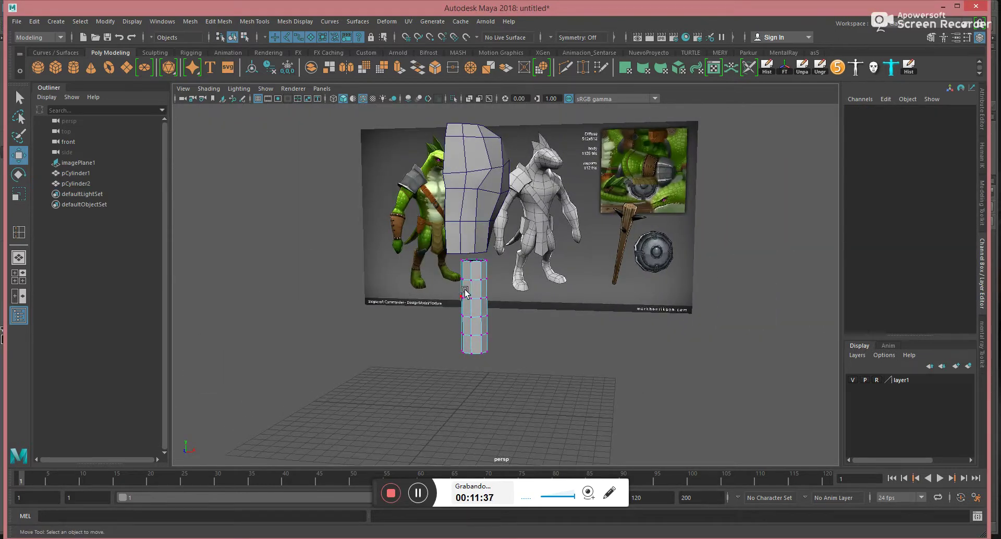
{"action": "right_click_drag", "start_coordinate": [464, 289], "coordinate": [507, 265]}
Switch to Photoshop, hide the torso sketch layer Capa 2 and add a new empty layer
{"action": "left_click", "coordinate": [277, 538]}
{"action": "left_click", "coordinate": [314, 497]}
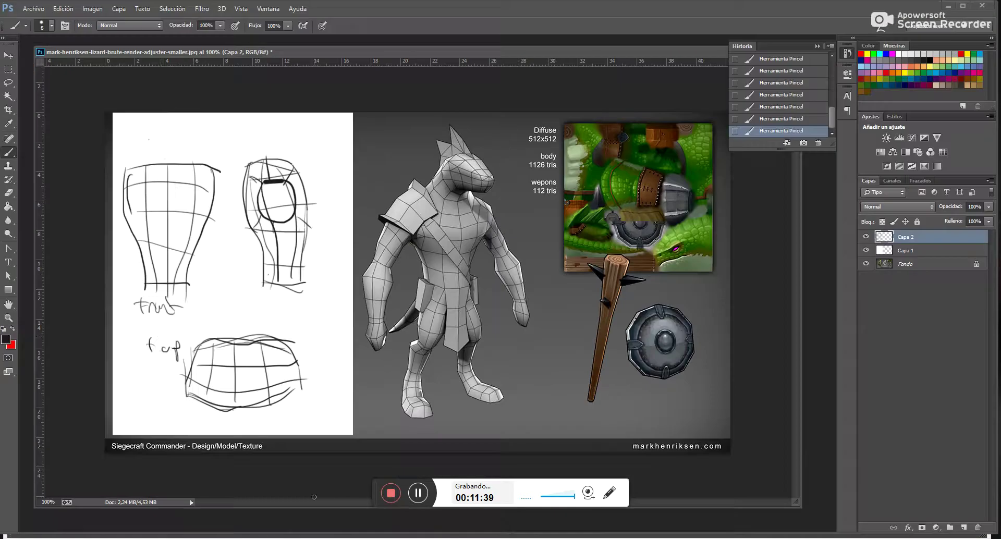
{"action": "left_click", "coordinate": [866, 237]}
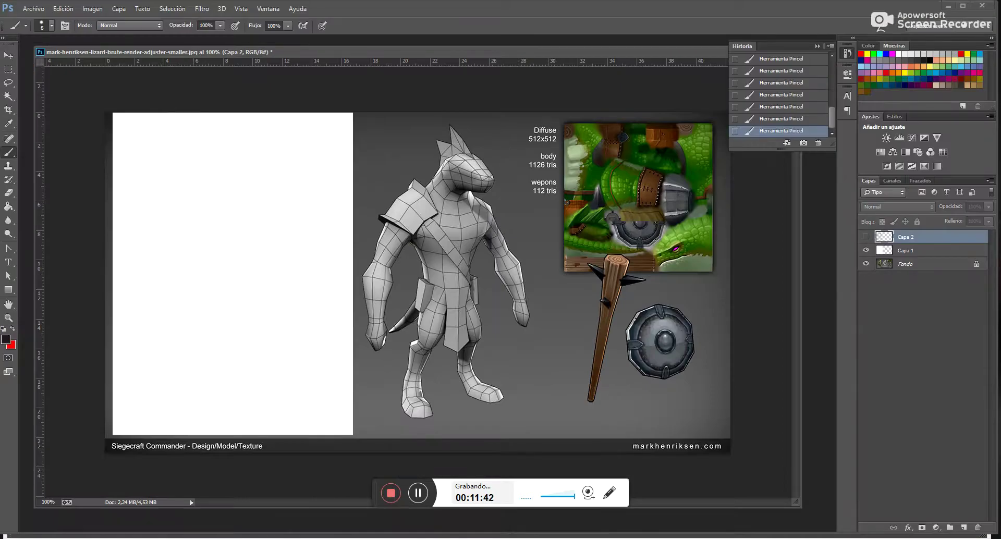
{"action": "left_click", "coordinate": [959, 528]}
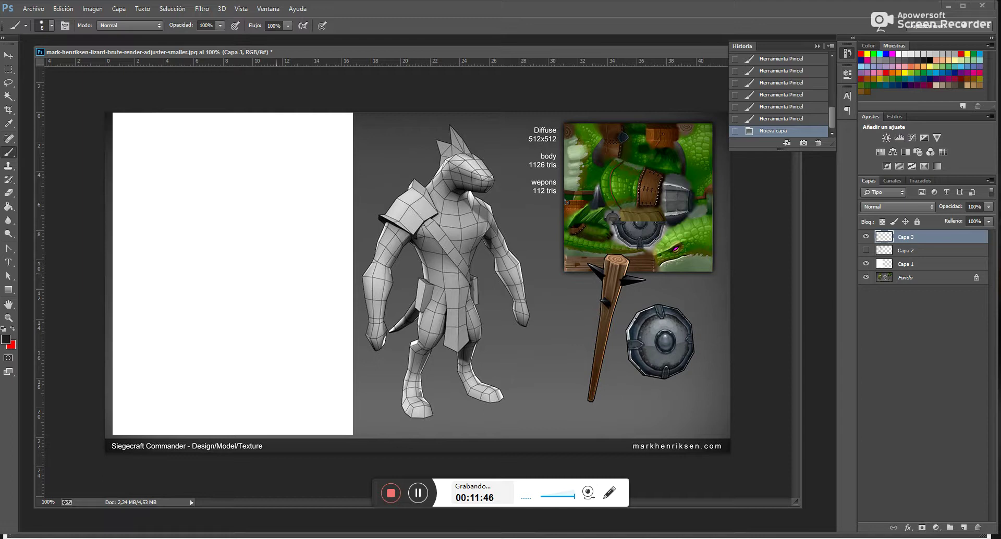
Sketch the leg cylinder on the white area as a black grid of two columns by five rows
{"action": "left_click_drag", "start_coordinate": [155, 158], "coordinate": [148, 286]}
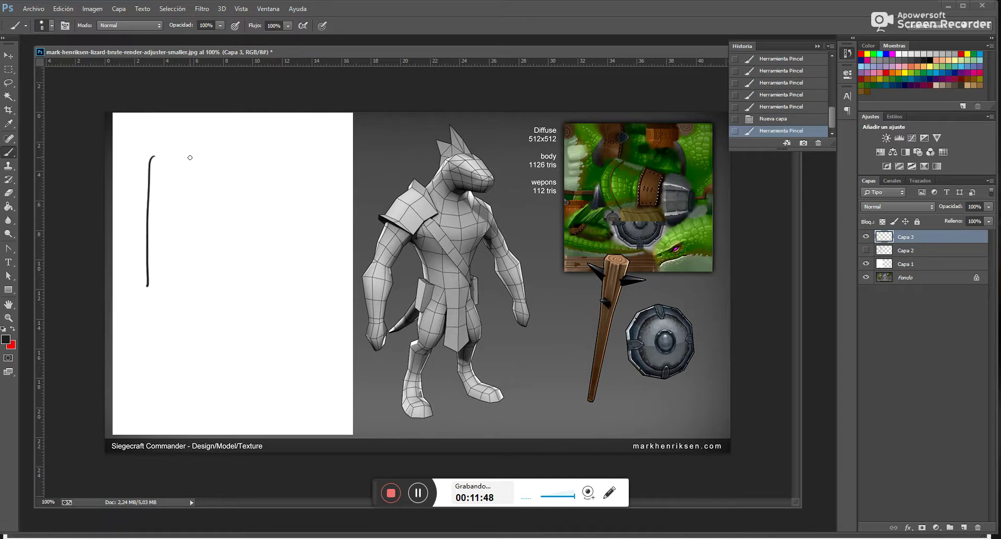
{"action": "key", "text": "ctrl+z"}
{"action": "left_click_drag", "start_coordinate": [144, 152], "coordinate": [139, 303]}
{"action": "mouse_move", "coordinate": [197, 155]}
{"action": "left_mouse_down"}
{"action": "mouse_move", "coordinate": [197, 298]}
{"action": "mouse_move", "coordinate": [208, 308]}
{"action": "left_mouse_up"}
{"action": "left_click_drag", "start_coordinate": [144, 270], "coordinate": [206, 270]}
{"action": "left_click_drag", "start_coordinate": [144, 233], "coordinate": [204, 239]}
{"action": "left_click_drag", "start_coordinate": [136, 197], "coordinate": [210, 196]}
{"action": "left_click_drag", "start_coordinate": [146, 162], "coordinate": [205, 155]}
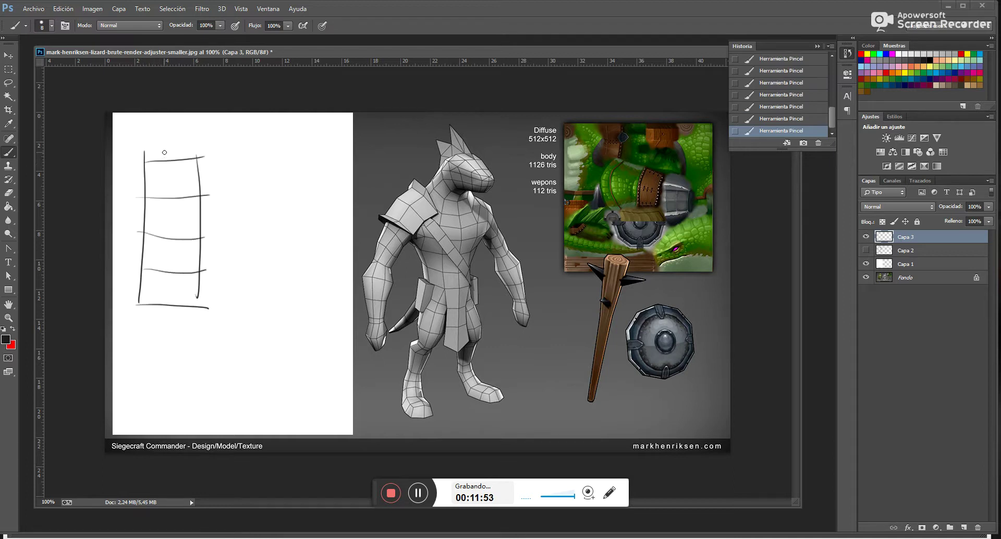
{"action": "mouse_move", "coordinate": [156, 132]}
{"action": "left_mouse_down"}
{"action": "mouse_move", "coordinate": [202, 139]}
{"action": "mouse_move", "coordinate": [164, 307]}
{"action": "left_mouse_up"}
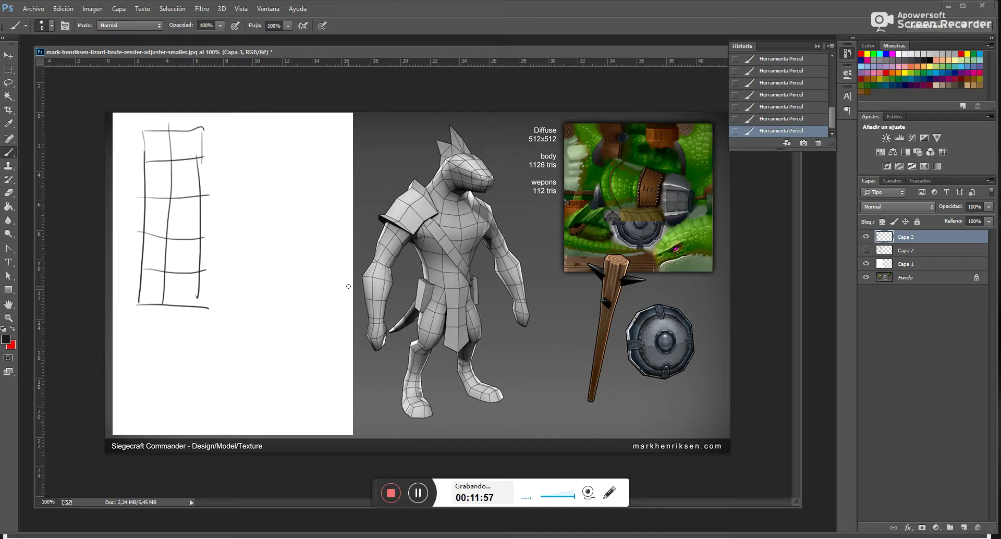
Sketch the side profile of the leg and foot in black beside the cylinder grid
{"action": "mouse_move", "coordinate": [283, 154]}
{"action": "left_mouse_down"}
{"action": "mouse_move", "coordinate": [257, 223]}
{"action": "mouse_move", "coordinate": [263, 245]}
{"action": "left_mouse_up"}
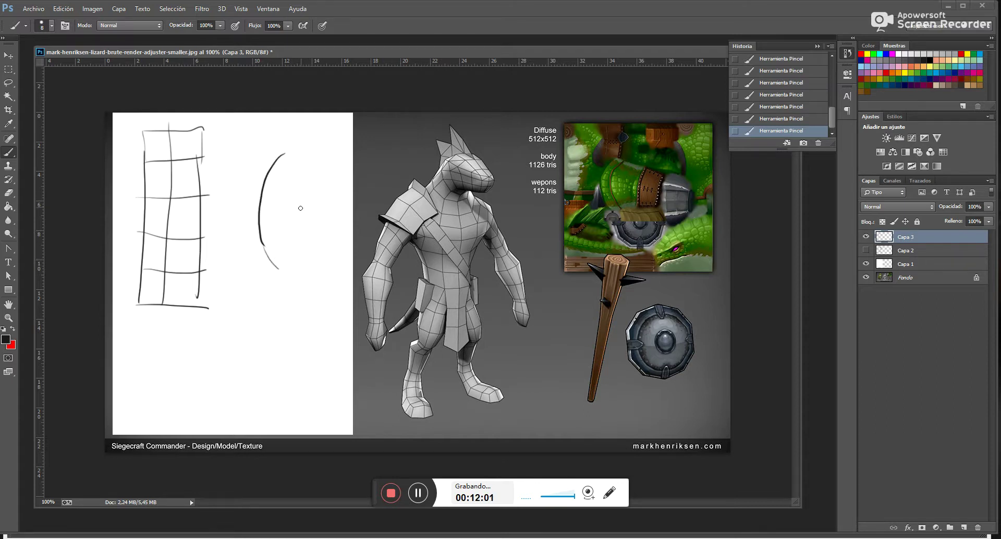
{"action": "mouse_move", "coordinate": [307, 248]}
{"action": "left_mouse_down"}
{"action": "mouse_move", "coordinate": [349, 161]}
{"action": "mouse_move", "coordinate": [302, 250]}
{"action": "left_mouse_up"}
{"action": "left_click_drag", "start_coordinate": [265, 253], "coordinate": [296, 338]}
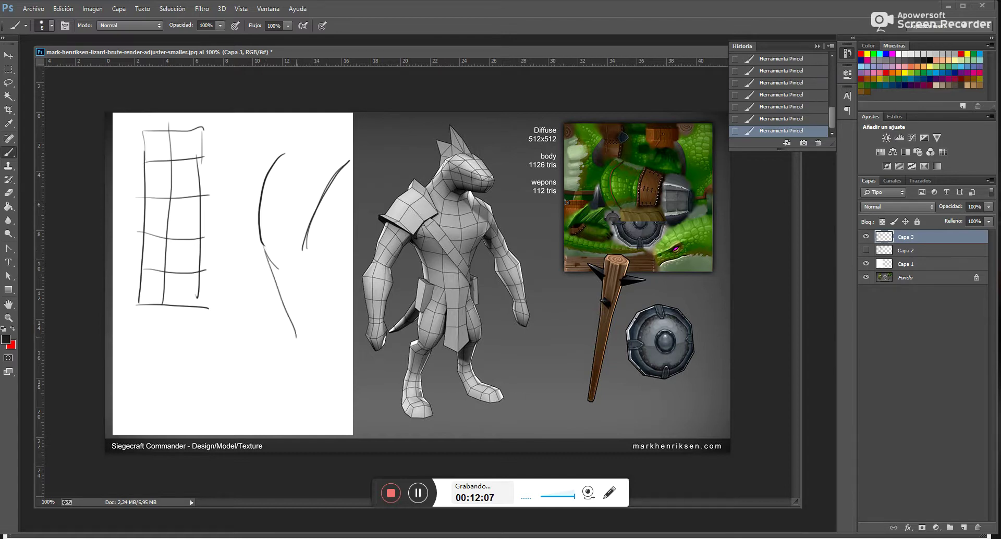
{"action": "mouse_move", "coordinate": [302, 241]}
{"action": "left_mouse_down"}
{"action": "mouse_move", "coordinate": [310, 341]}
{"action": "mouse_move", "coordinate": [291, 327]}
{"action": "mouse_move", "coordinate": [269, 350]}
{"action": "mouse_move", "coordinate": [211, 353]}
{"action": "mouse_move", "coordinate": [204, 368]}
{"action": "mouse_move", "coordinate": [259, 384]}
{"action": "mouse_move", "coordinate": [290, 366]}
{"action": "mouse_move", "coordinate": [315, 322]}
{"action": "left_mouse_up"}
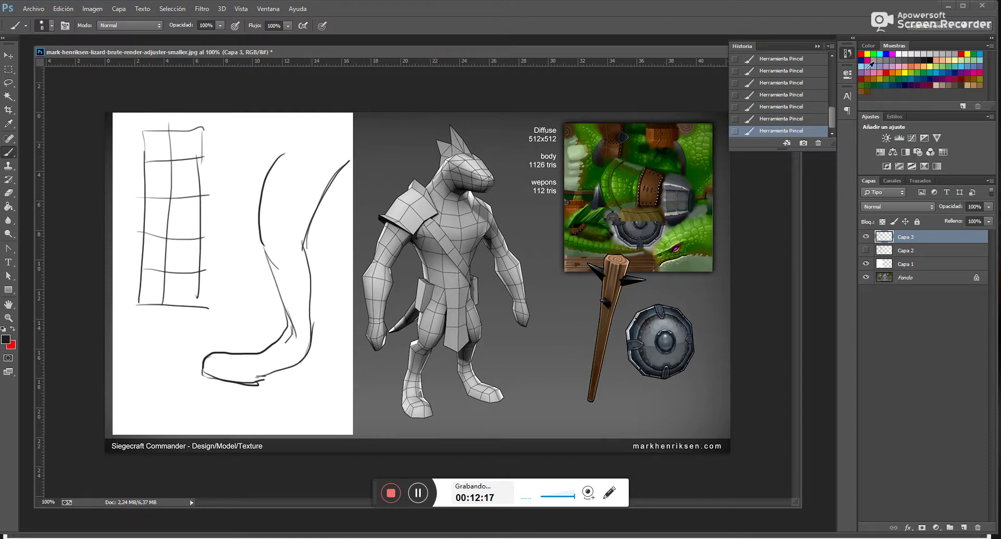
On a new layer, sketch in red an angled foot block below the grid and division lines across the side-view foot
{"action": "left_click", "coordinate": [861, 54]}
{"action": "left_click", "coordinate": [964, 528]}
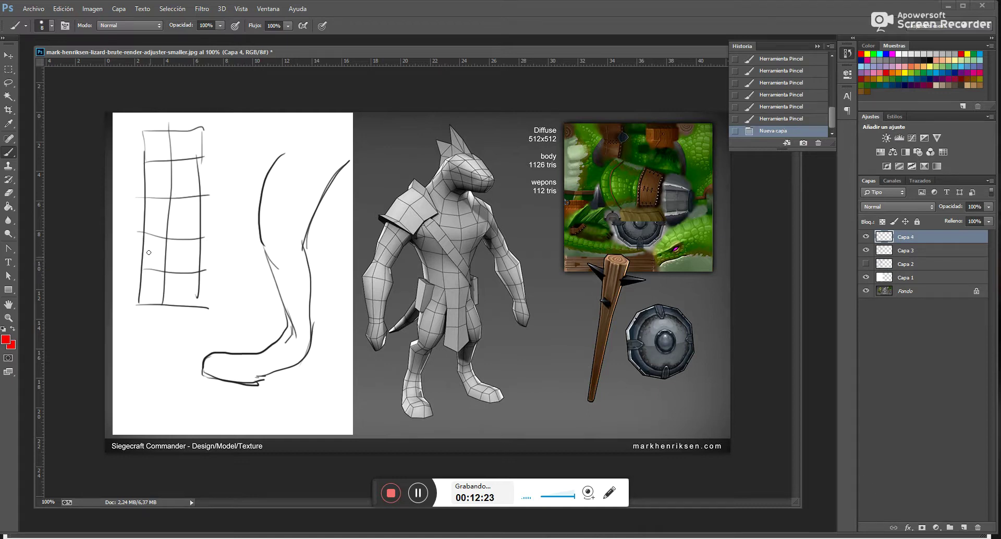
{"action": "left_click", "coordinate": [142, 301]}
{"action": "mouse_move", "coordinate": [161, 315]}
{"action": "left_mouse_down"}
{"action": "mouse_move", "coordinate": [148, 337]}
{"action": "mouse_move", "coordinate": [140, 319]}
{"action": "mouse_move", "coordinate": [141, 357]}
{"action": "left_mouse_up"}
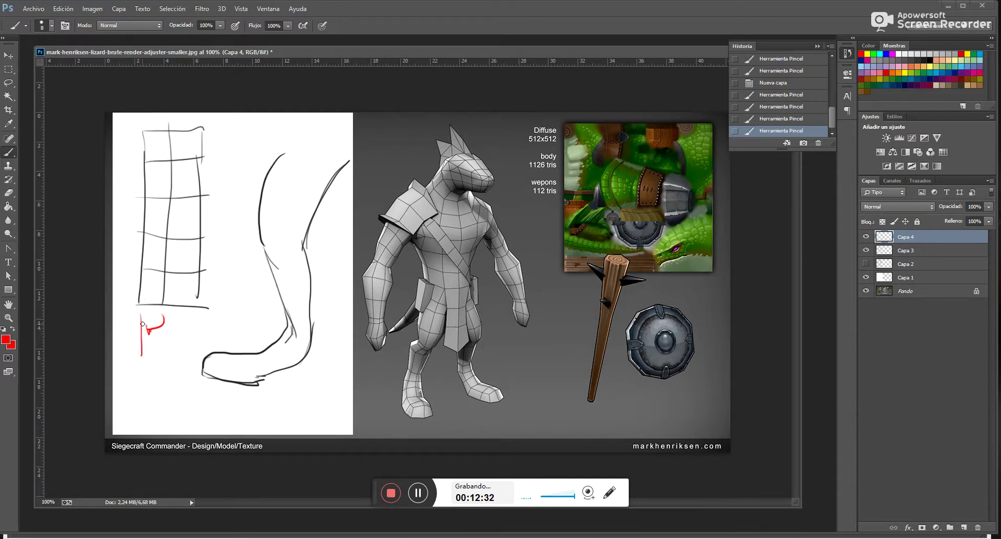
{"action": "left_click_drag", "start_coordinate": [141, 316], "coordinate": [162, 316]}
{"action": "left_click_drag", "start_coordinate": [160, 360], "coordinate": [193, 363]}
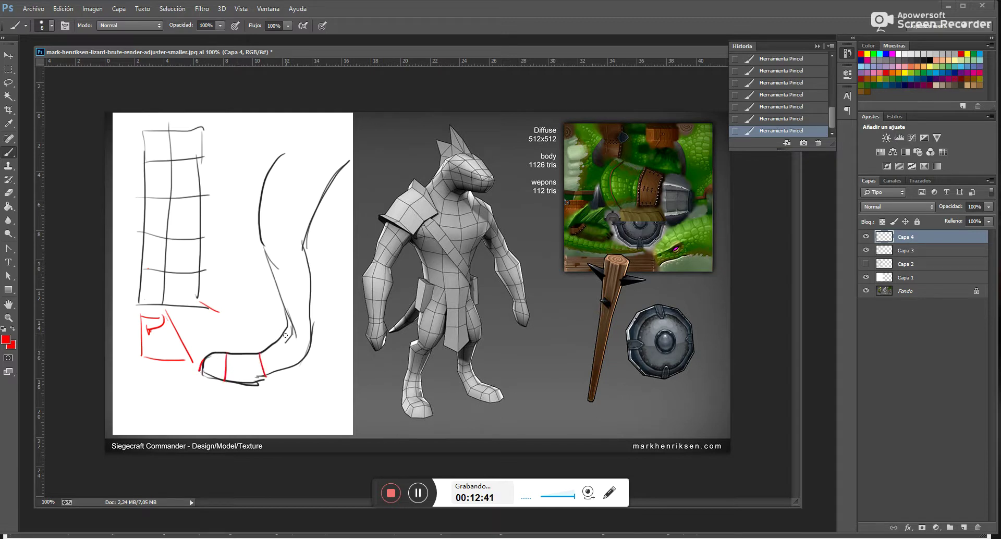
Draw red division lines across the ankle, shin, knee and thigh of the side-view leg sketch
{"action": "left_click_drag", "start_coordinate": [286, 333], "coordinate": [318, 351]}
{"action": "left_click_drag", "start_coordinate": [273, 284], "coordinate": [320, 270]}
{"action": "left_click_drag", "start_coordinate": [266, 250], "coordinate": [307, 243]}
{"action": "left_click_drag", "start_coordinate": [280, 197], "coordinate": [319, 205]}
{"action": "left_click_drag", "start_coordinate": [321, 157], "coordinate": [330, 160]}
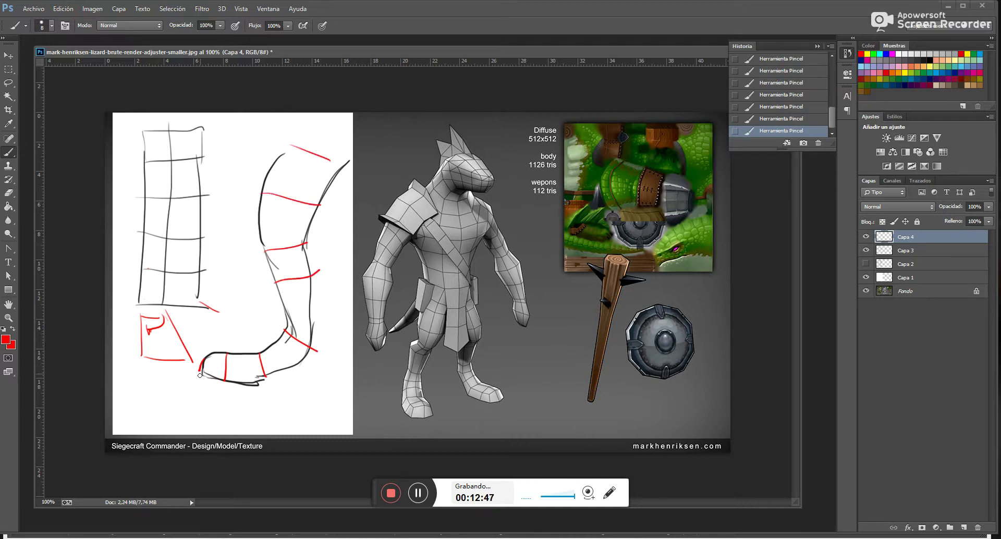
Draw a red lengthwise line through the middle of the side-view leg and foot, and trace the sole and heel in red
{"action": "mouse_move", "coordinate": [203, 364]}
{"action": "left_mouse_down"}
{"action": "mouse_move", "coordinate": [247, 367]}
{"action": "mouse_move", "coordinate": [288, 342]}
{"action": "mouse_move", "coordinate": [305, 309]}
{"action": "mouse_move", "coordinate": [291, 219]}
{"action": "left_mouse_up"}
{"action": "key", "text": "ctrl+z"}
{"action": "mouse_move", "coordinate": [314, 144]}
{"action": "left_mouse_down"}
{"action": "mouse_move", "coordinate": [277, 220]}
{"action": "mouse_move", "coordinate": [295, 296]}
{"action": "mouse_move", "coordinate": [290, 353]}
{"action": "left_mouse_up"}
{"action": "mouse_move", "coordinate": [205, 365]}
{"action": "left_mouse_down"}
{"action": "mouse_move", "coordinate": [254, 366]}
{"action": "mouse_move", "coordinate": [291, 343]}
{"action": "left_mouse_up"}
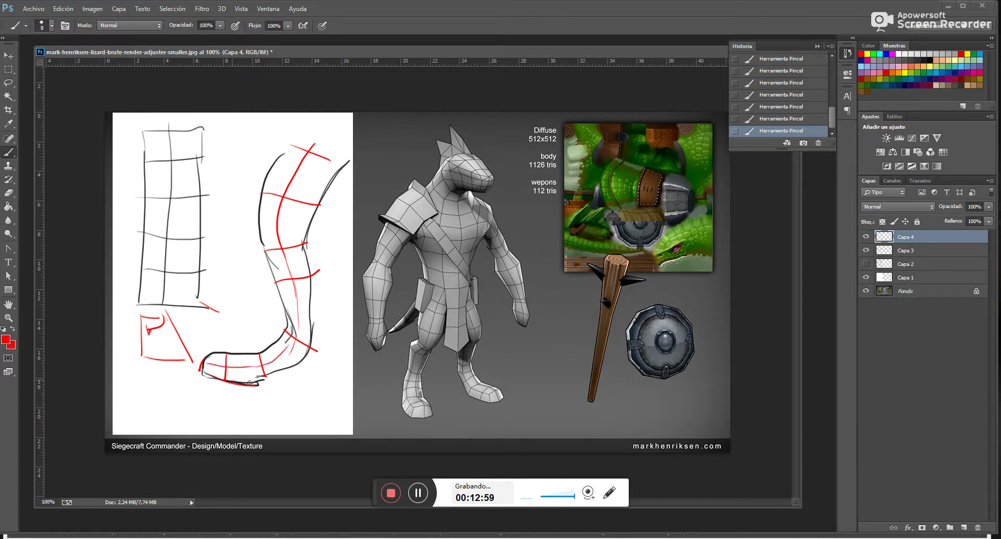
{"action": "left_click_drag", "start_coordinate": [269, 376], "coordinate": [310, 344]}
Erase the black cylinder grid from layer Capa 3 using a larger eraser
{"action": "key", "text": "e"}
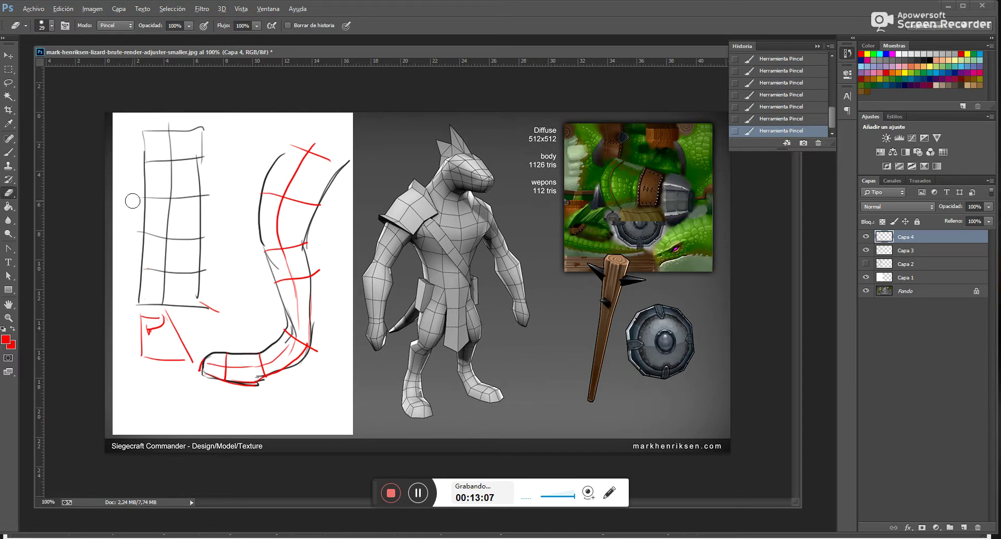
{"action": "right_click_drag", "start_coordinate": [168, 229], "coordinate": [200, 252], "text": "alt"}
{"action": "left_click_drag", "start_coordinate": [142, 142], "coordinate": [145, 224]}
{"action": "left_click_drag", "start_coordinate": [136, 184], "coordinate": [137, 219]}
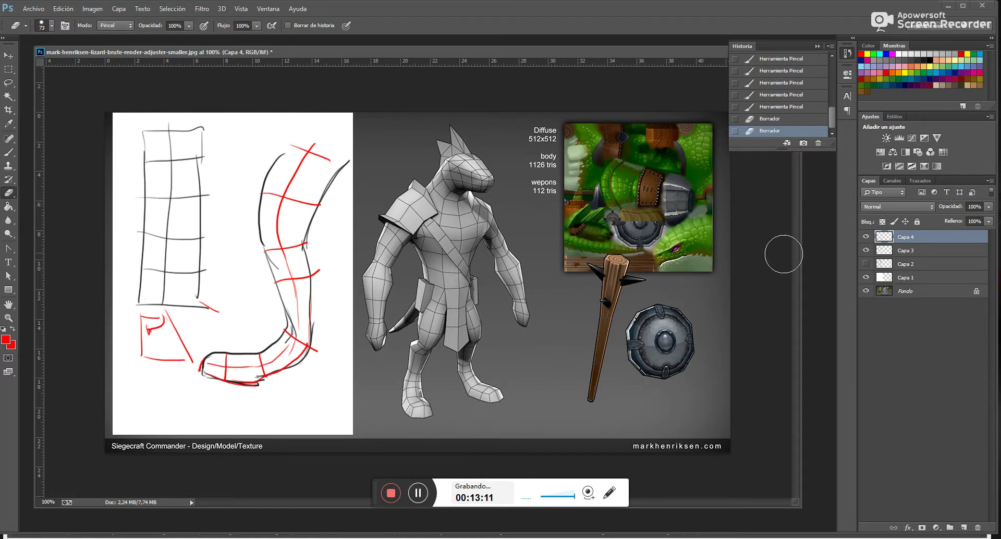
{"action": "left_click", "coordinate": [928, 264]}
{"action": "left_click", "coordinate": [917, 254]}
{"action": "left_click_drag", "start_coordinate": [193, 245], "coordinate": [201, 131]}
{"action": "left_click_drag", "start_coordinate": [174, 281], "coordinate": [139, 277]}
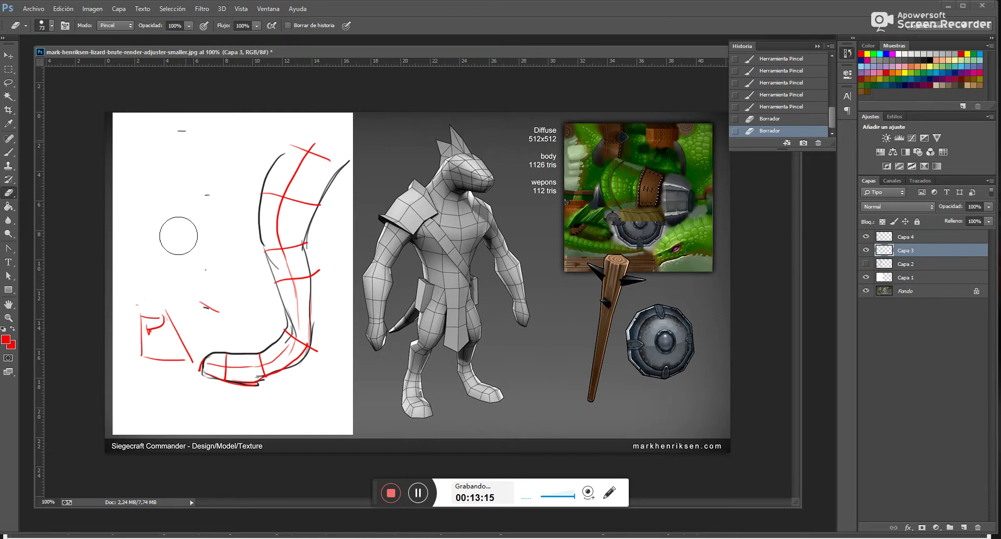
Sketch the front view of the leg and foot in black, adding red contours and division lines
{"action": "key", "text": "b"}
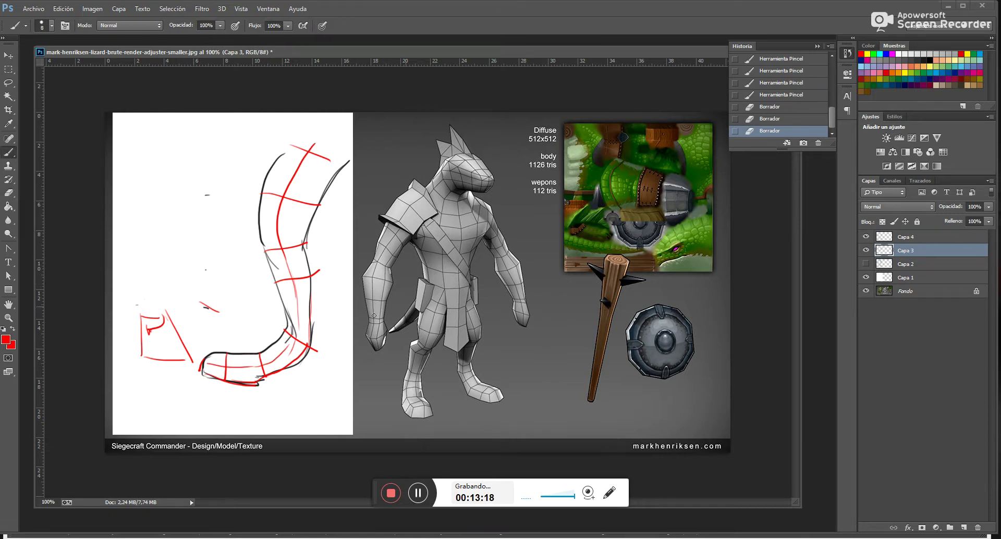
{"action": "left_click", "coordinate": [926, 60]}
{"action": "left_click_drag", "start_coordinate": [146, 135], "coordinate": [154, 227]}
{"action": "left_click_drag", "start_coordinate": [215, 157], "coordinate": [193, 228]}
{"action": "left_click_drag", "start_coordinate": [173, 124], "coordinate": [175, 268]}
{"action": "left_click_drag", "start_coordinate": [152, 220], "coordinate": [170, 238]}
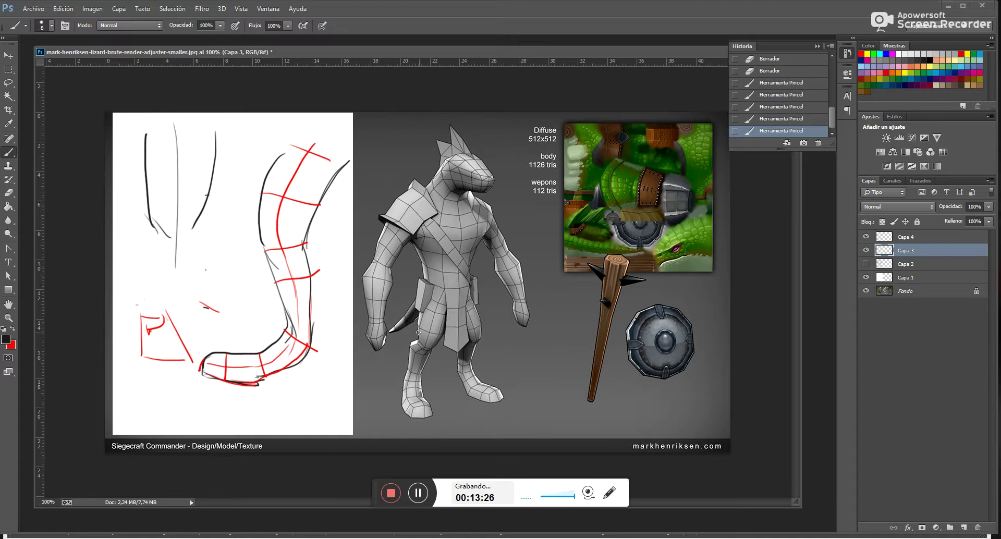
{"action": "mouse_move", "coordinate": [194, 230]}
{"action": "left_mouse_down"}
{"action": "mouse_move", "coordinate": [187, 250]}
{"action": "mouse_move", "coordinate": [157, 248]}
{"action": "mouse_move", "coordinate": [146, 310]}
{"action": "mouse_move", "coordinate": [155, 286]}
{"action": "mouse_move", "coordinate": [169, 337]}
{"action": "left_mouse_up"}
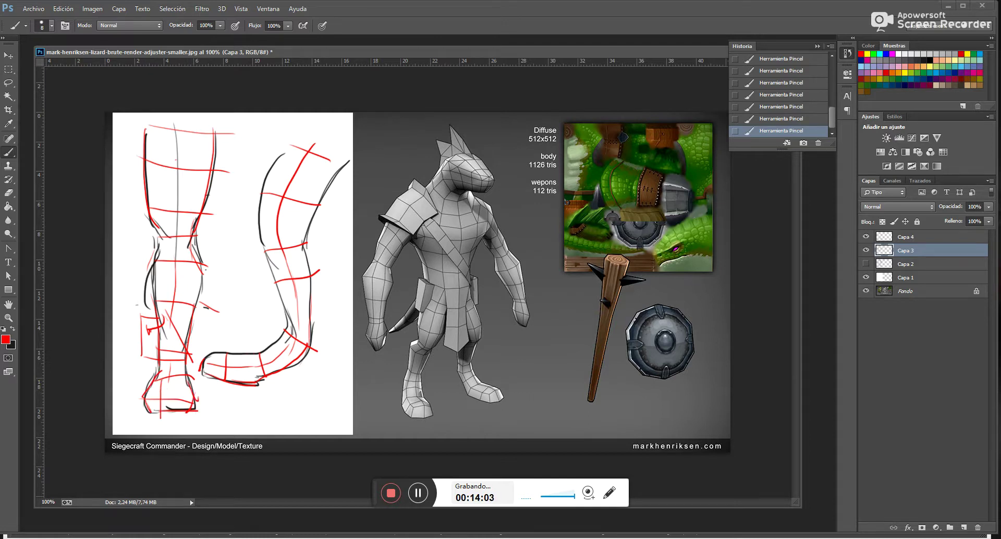
Switch to Maya and move the leg cylinder's bottom ring of vertices forward and down in the side view
{"action": "left_click", "coordinate": [242, 498]}
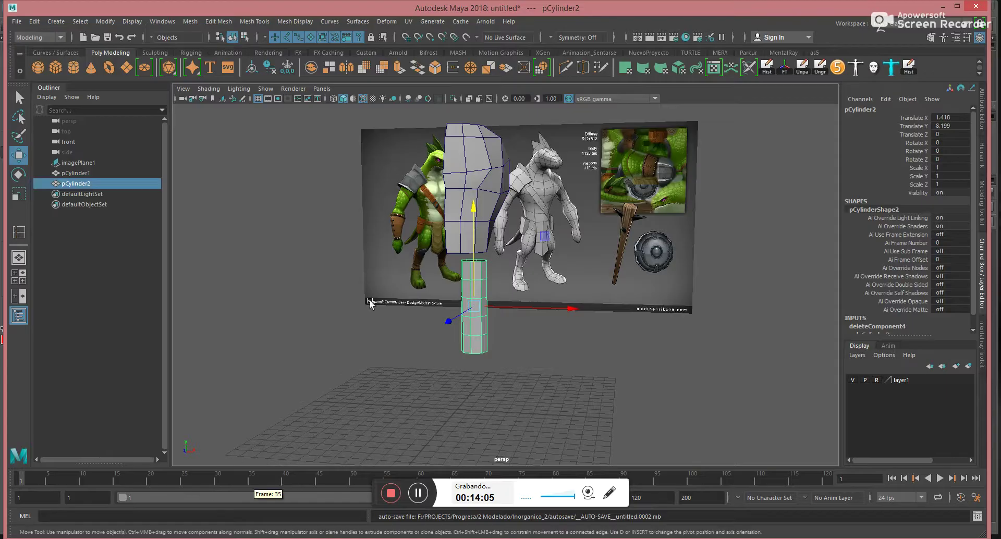
{"action": "left_click_drag", "start_coordinate": [570, 304], "coordinate": [526, 312], "text": "alt"}
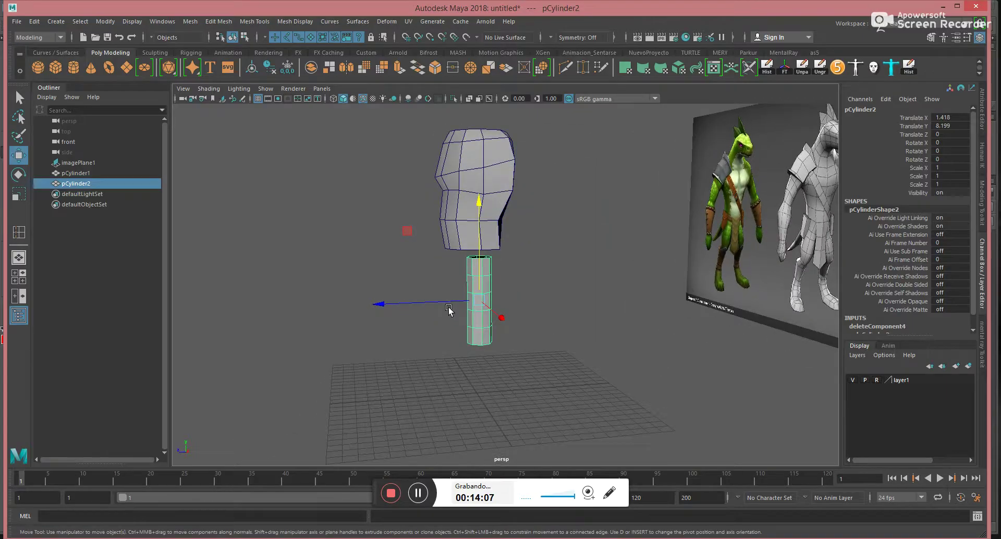
{"action": "key", "text": "space"}
{"action": "key", "text": "space"}
{"action": "right_click_drag", "start_coordinate": [395, 286], "coordinate": [379, 290]}
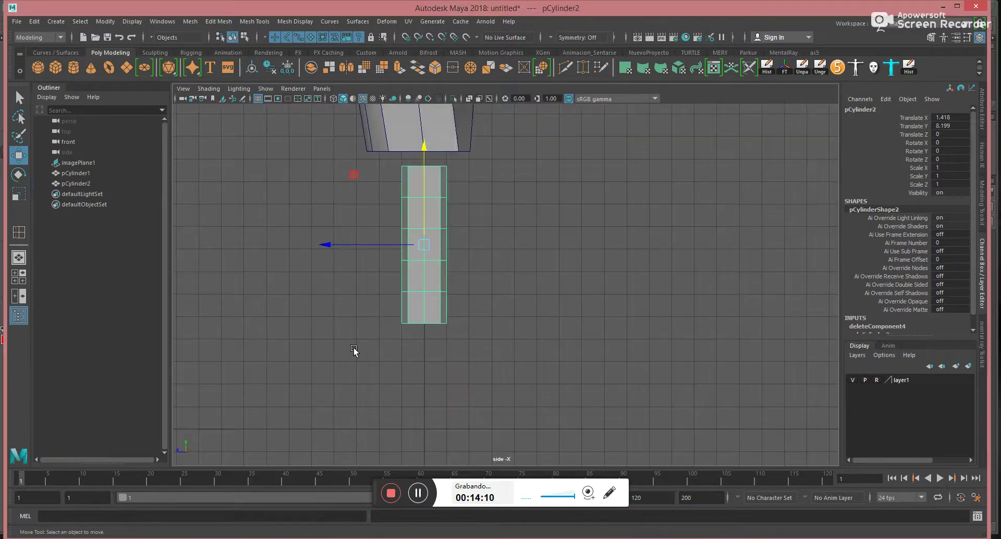
{"action": "left_click_drag", "start_coordinate": [353, 350], "coordinate": [488, 309]}
{"action": "middle_click_drag", "start_coordinate": [324, 351], "coordinate": [195, 382]}
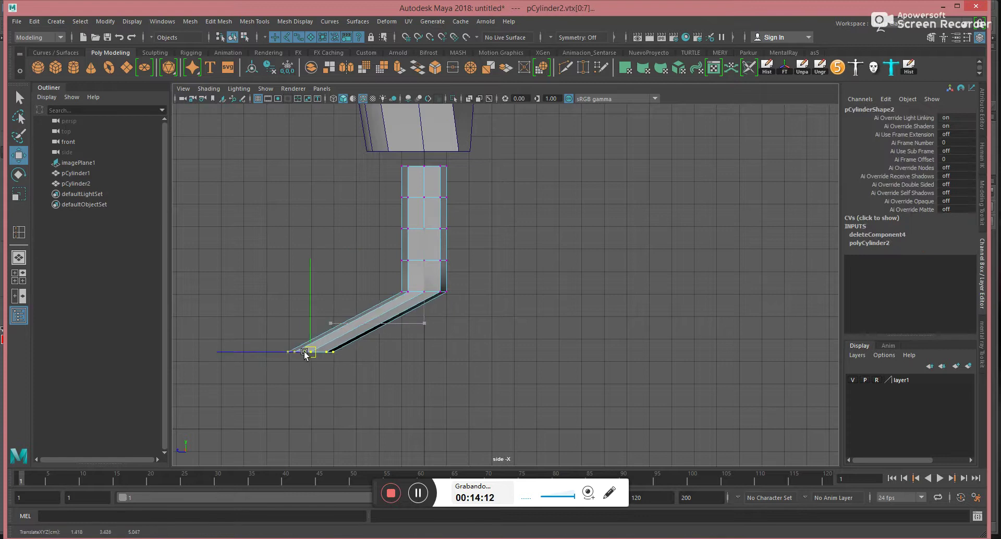
Rotate the leg's bottom vertex ring upright, and move the ring above it forward and down, rotating it to form the foot
{"action": "key", "text": "e"}
{"action": "left_click_drag", "start_coordinate": [352, 293], "coordinate": [388, 407]}
{"action": "left_click_drag", "start_coordinate": [519, 272], "coordinate": [397, 307]}
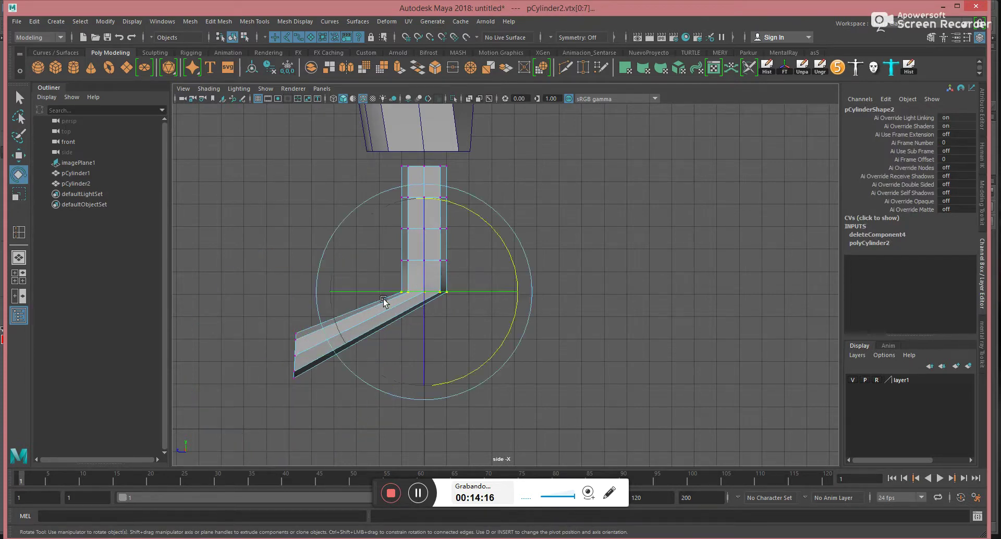
{"action": "key", "text": "w"}
{"action": "left_click_drag", "start_coordinate": [355, 224], "coordinate": [294, 290]}
{"action": "key", "text": "e"}
{"action": "left_click_drag", "start_coordinate": [381, 268], "coordinate": [472, 341]}
Move the third vertex ring from the bottom down to the heel and rotate it diagonally across the ankle bend
{"action": "key", "text": "w"}
{"action": "left_click_drag", "start_coordinate": [362, 277], "coordinate": [484, 294]}
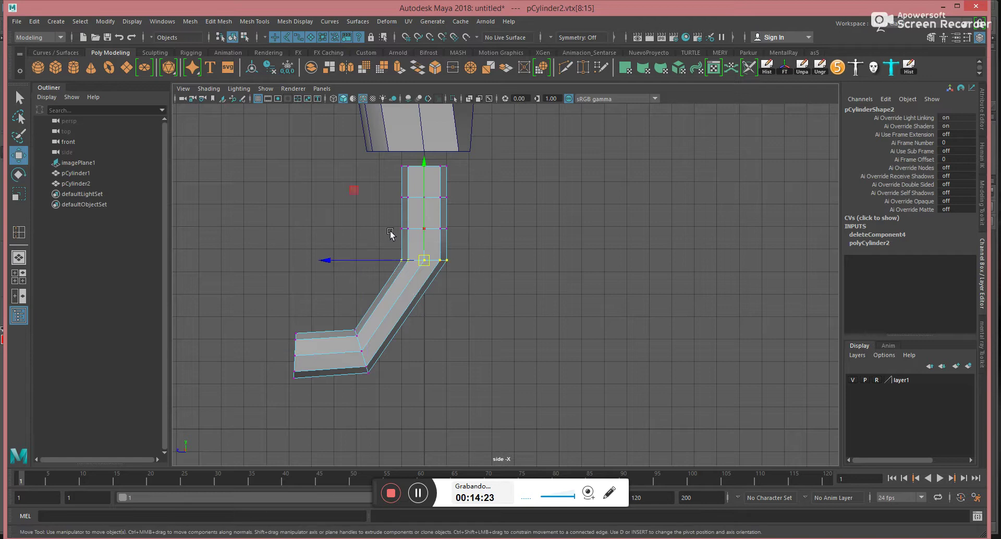
{"action": "left_click_drag", "start_coordinate": [352, 194], "coordinate": [344, 267]}
{"action": "key", "text": "e"}
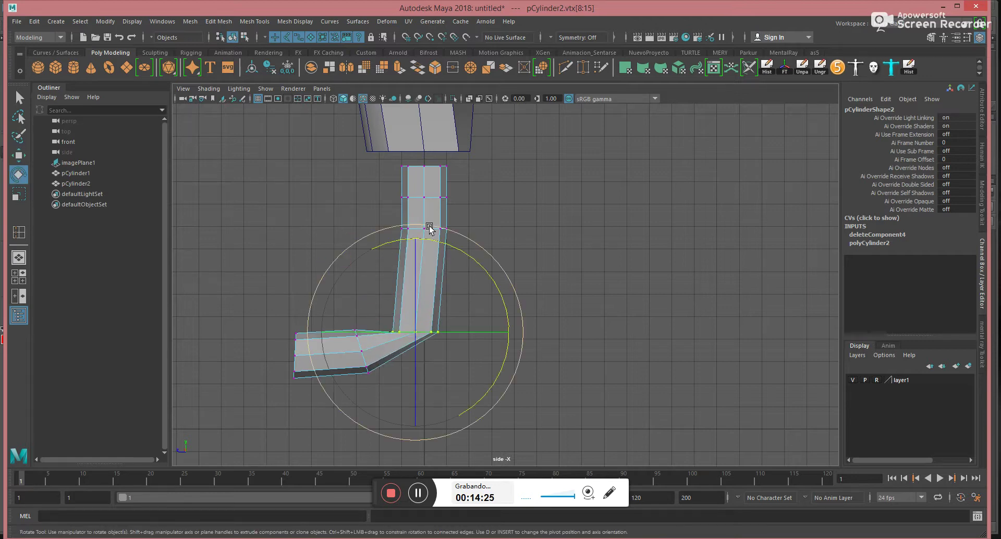
{"action": "left_click_drag", "start_coordinate": [448, 249], "coordinate": [443, 310]}
{"action": "key", "text": "w"}
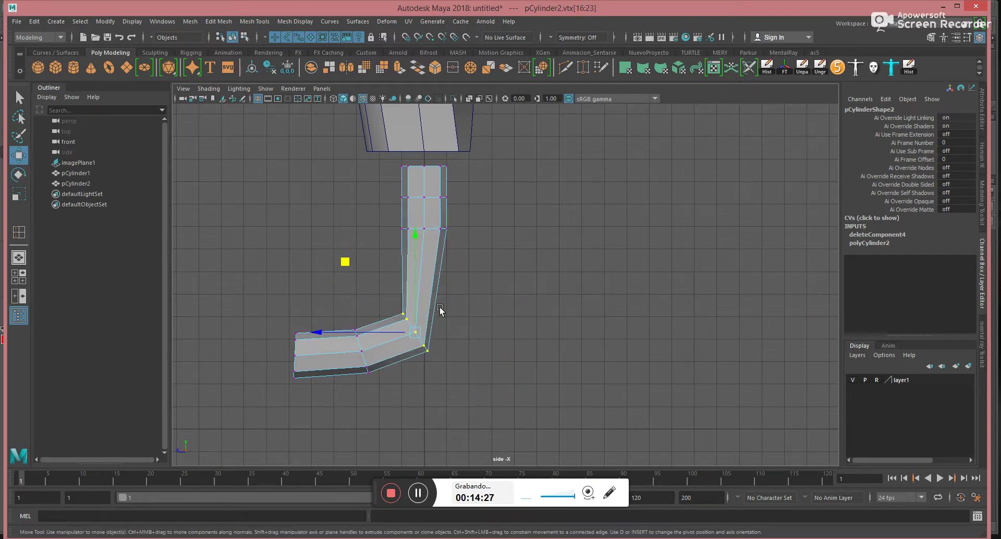
{"action": "middle_click_drag", "start_coordinate": [359, 275], "coordinate": [370, 295]}
Bend the upper leg in the side view by shifting the top two vertex rings forward and the knee ring backward
{"action": "left_click_drag", "start_coordinate": [381, 238], "coordinate": [484, 218]}
{"action": "middle_click_drag", "start_coordinate": [358, 162], "coordinate": [391, 193]}
{"action": "left_click_drag", "start_coordinate": [381, 143], "coordinate": [467, 183]}
{"action": "middle_click_drag", "start_coordinate": [453, 168], "coordinate": [460, 251], "text": "alt"}
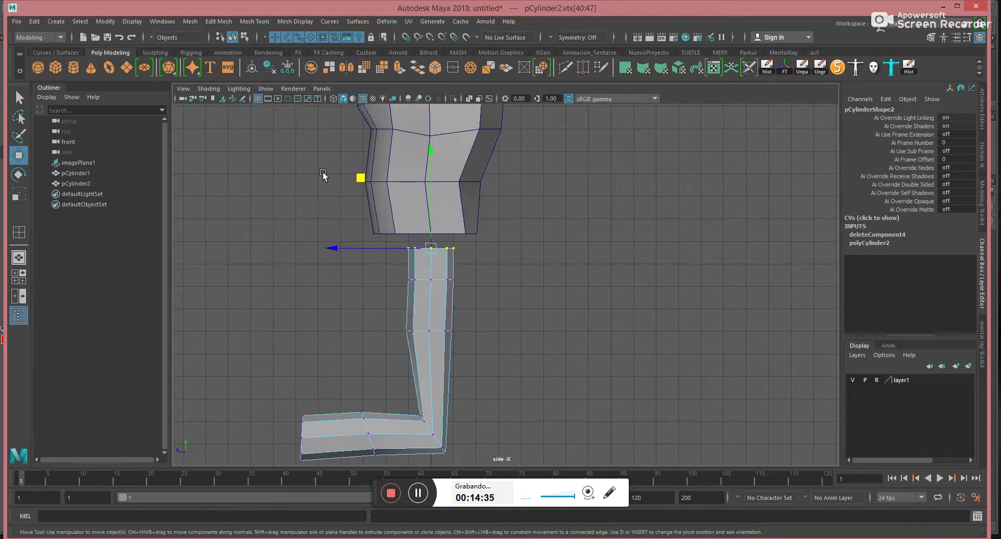
{"action": "middle_click_drag", "start_coordinate": [352, 180], "coordinate": [336, 153]}
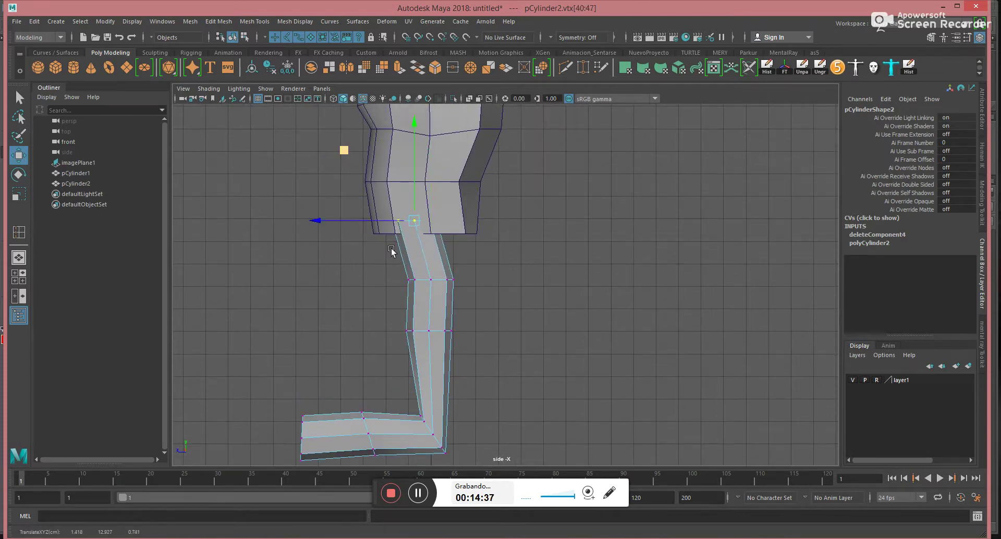
{"action": "left_click_drag", "start_coordinate": [360, 263], "coordinate": [494, 317]}
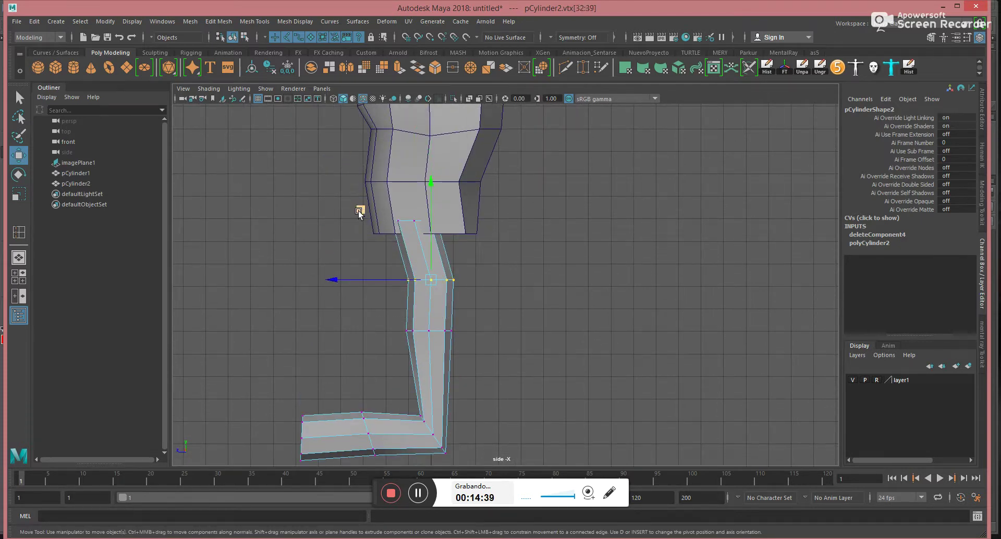
{"action": "middle_click_drag", "start_coordinate": [358, 212], "coordinate": [333, 217]}
{"action": "left_click_drag", "start_coordinate": [497, 314], "coordinate": [374, 342]}
{"action": "middle_click_drag", "start_coordinate": [359, 259], "coordinate": [369, 141]}
Scale all the foot vertices down slightly and move them down to the ground line
{"action": "left_click_drag", "start_coordinate": [257, 258], "coordinate": [516, 394]}
{"action": "key", "text": "r"}
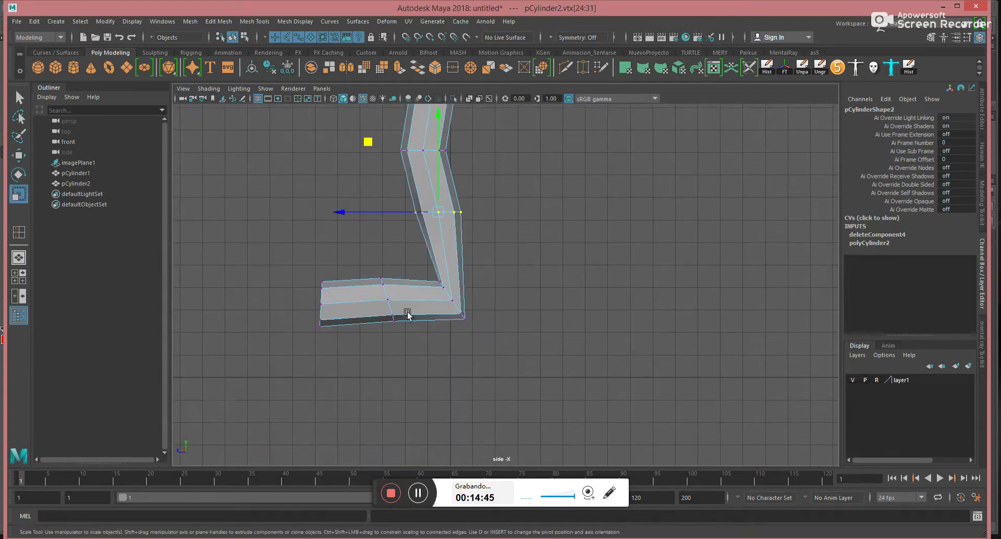
{"action": "left_click_drag", "start_coordinate": [391, 302], "coordinate": [376, 316]}
{"action": "key", "text": "w"}
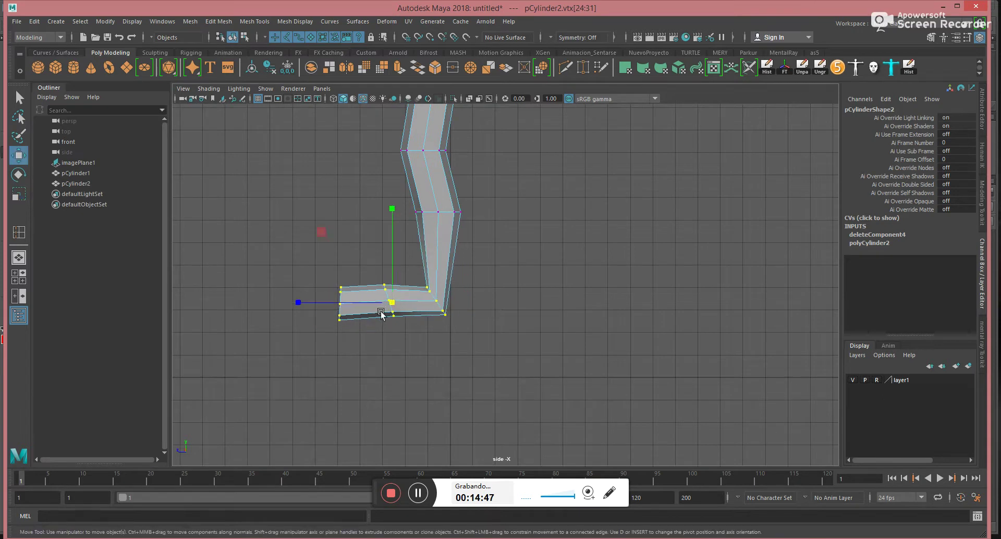
{"action": "middle_click_drag", "start_coordinate": [324, 232], "coordinate": [321, 291]}
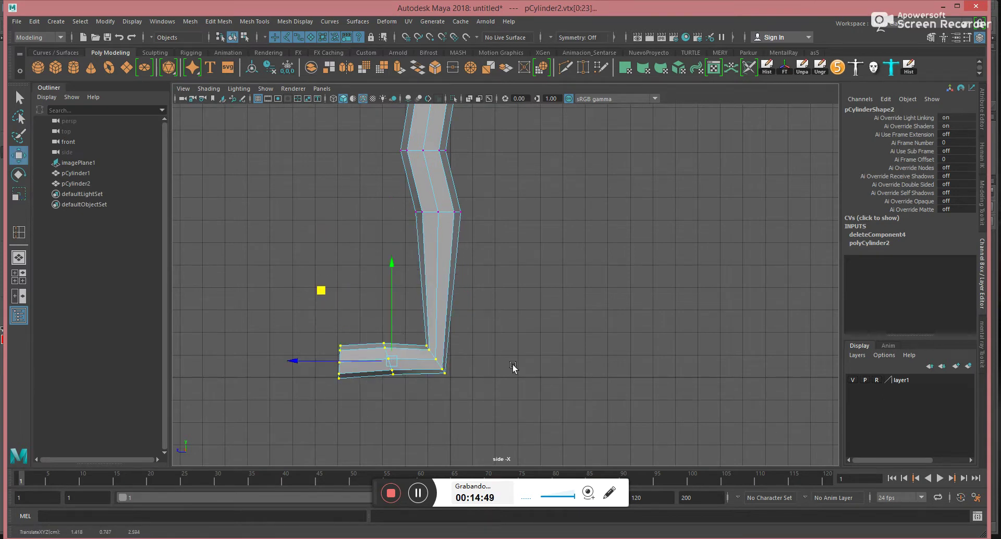
{"action": "left_click", "coordinate": [577, 367]}
Flatten the sole vertices of the front foot vertically and move the toe ring forward to lengthen the foot
{"action": "left_click_drag", "start_coordinate": [311, 403], "coordinate": [463, 370]}
{"action": "key", "text": "e"}
{"action": "key", "text": "r"}
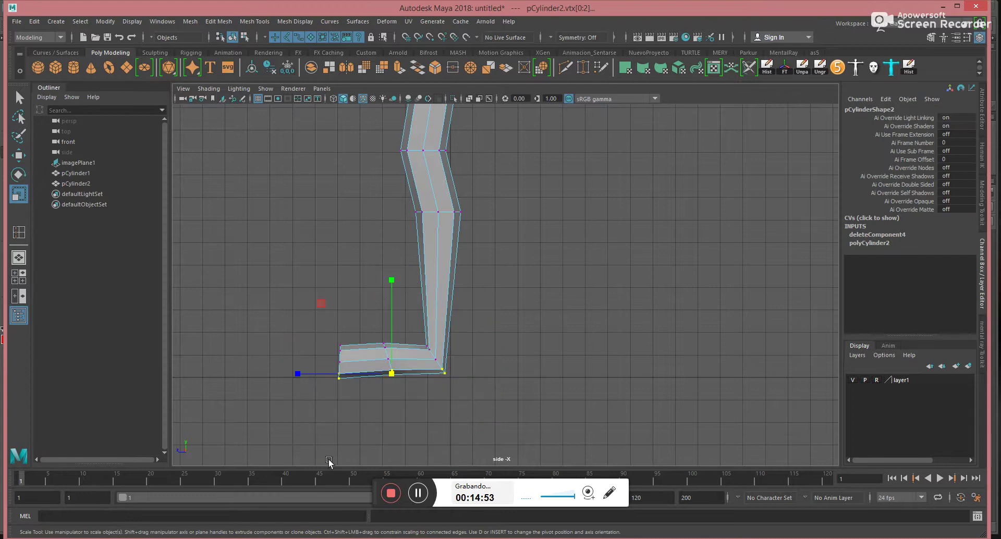
{"action": "left_click_drag", "start_coordinate": [309, 418], "coordinate": [415, 358]}
{"action": "left_click_drag", "start_coordinate": [365, 284], "coordinate": [376, 397]}
{"action": "key", "text": "w"}
{"action": "left_click_drag", "start_coordinate": [369, 317], "coordinate": [355, 397]}
{"action": "mouse_move", "coordinate": [297, 369]}
{"action": "left_mouse_down"}
{"action": "mouse_move", "coordinate": [284, 362]}
{"action": "mouse_move", "coordinate": [304, 350]}
{"action": "left_mouse_up"}
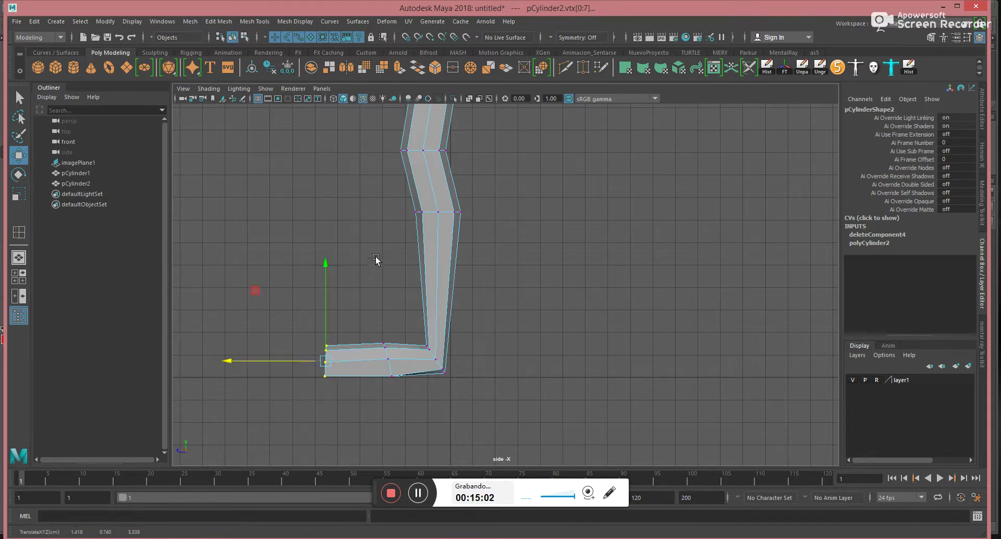
{"action": "left_click", "coordinate": [309, 192]}
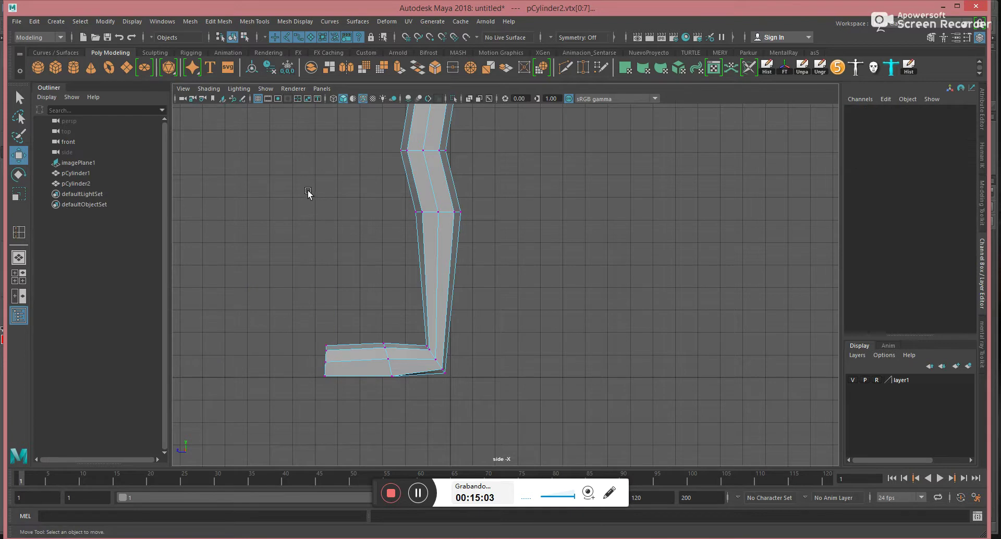
Switch to the front view and move the whole leg cylinder sideways to Translate X 4.43
{"action": "key", "text": "space"}
{"action": "left_click_drag", "start_coordinate": [309, 192], "coordinate": [315, 219]}
{"action": "middle_click_drag", "start_coordinate": [545, 309], "coordinate": [520, 177], "text": "alt"}
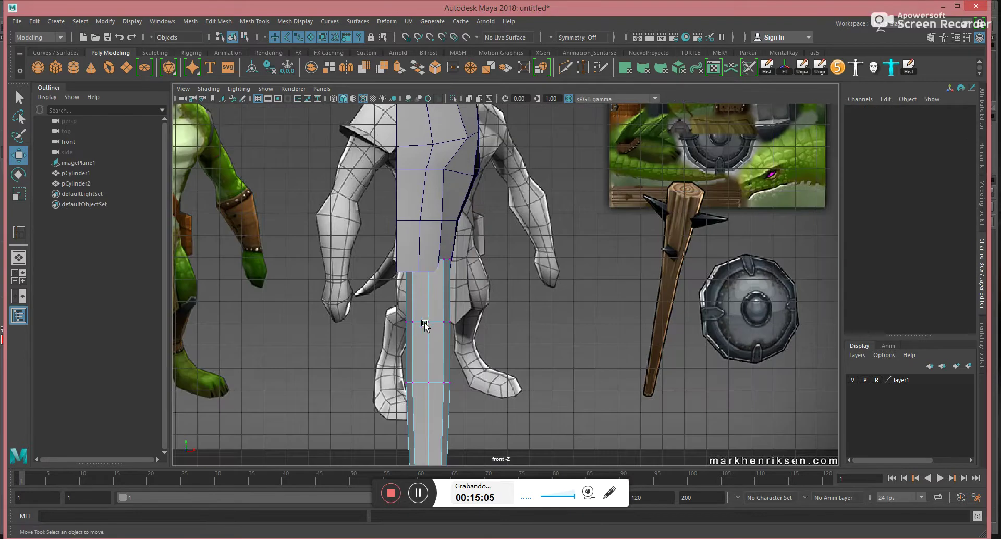
{"action": "right_click_drag", "start_coordinate": [425, 325], "coordinate": [465, 296]}
{"action": "right_click_drag", "start_coordinate": [561, 342], "coordinate": [489, 359], "text": "alt"}
{"action": "middle_click_drag", "start_coordinate": [488, 359], "coordinate": [448, 233], "text": "alt"}
{"action": "left_click_drag", "start_coordinate": [449, 232], "coordinate": [520, 228]}
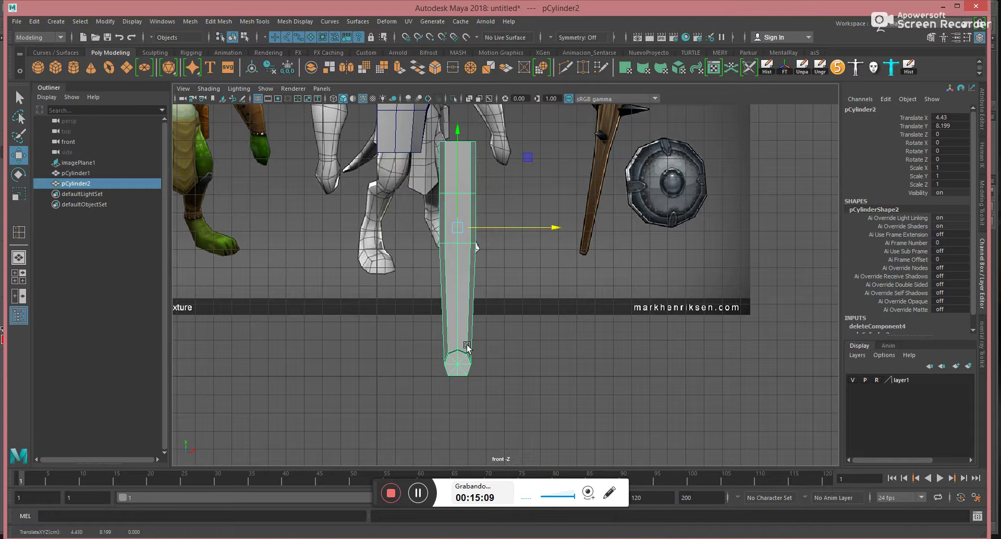
Switch to the perspective view and insert edge loops around the middle of the shin and the front of the foot
{"action": "key", "text": "F9"}
{"action": "left_click_drag", "start_coordinate": [394, 342], "coordinate": [509, 407]}
{"action": "key", "text": "space"}
{"action": "left_click_drag", "start_coordinate": [510, 332], "coordinate": [538, 360]}
{"action": "middle_click_drag", "start_coordinate": [537, 359], "coordinate": [527, 208], "text": "alt"}
{"action": "right_click_drag", "start_coordinate": [527, 209], "coordinate": [533, 288], "text": "alt"}
{"action": "left_click_drag", "start_coordinate": [534, 291], "coordinate": [449, 287], "text": "alt"}
{"action": "key", "text": "e"}
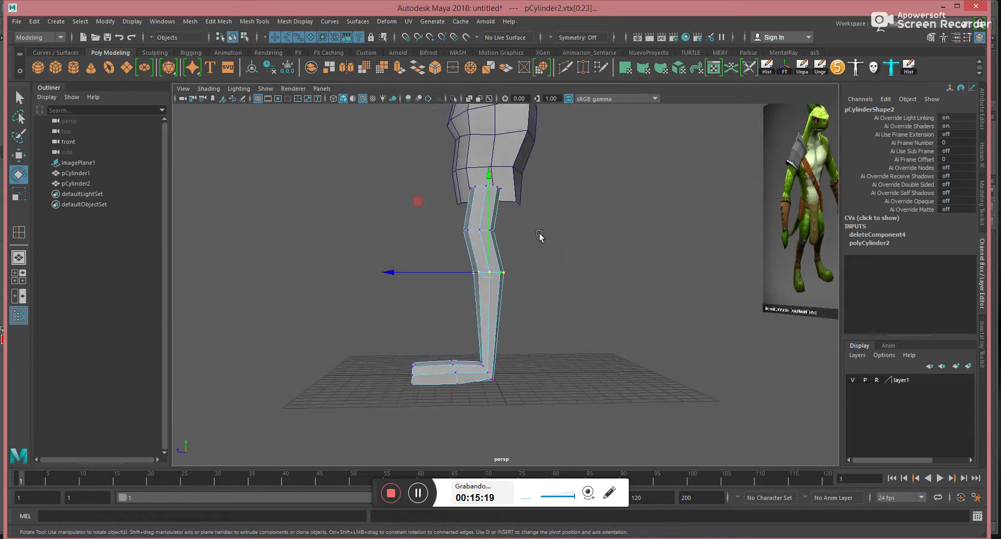
{"action": "left_click", "coordinate": [219, 127]}
{"action": "left_click", "coordinate": [239, 22]}
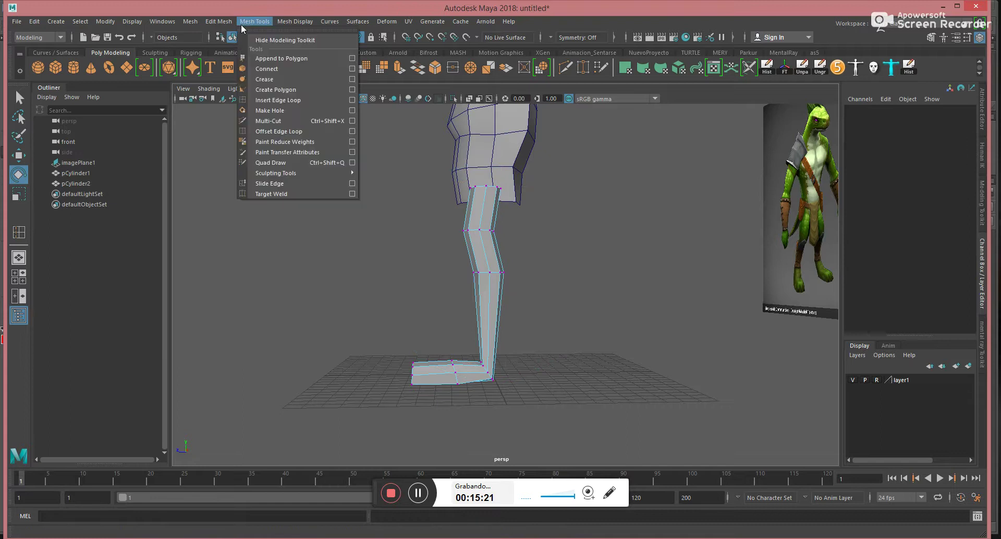
{"action": "left_click", "coordinate": [276, 101]}
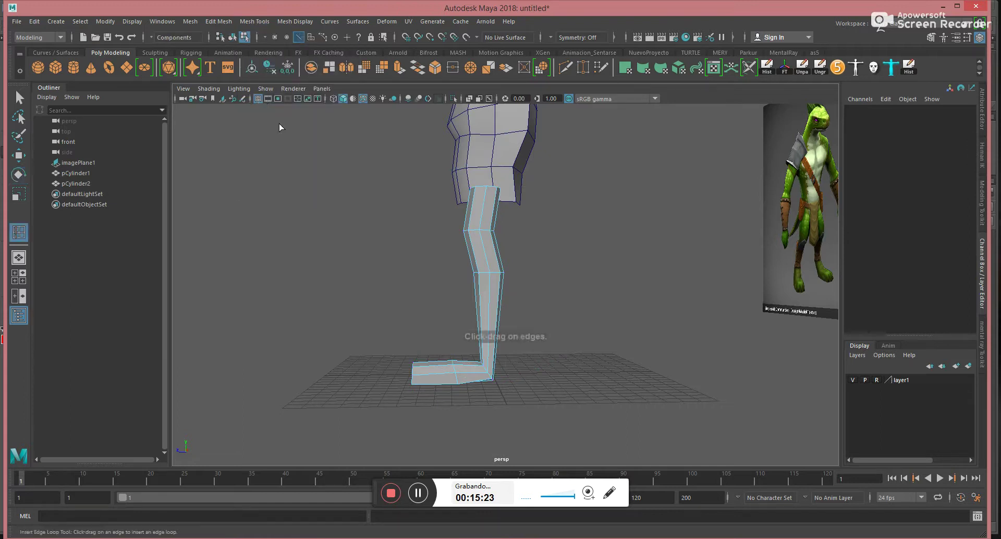
{"action": "left_click", "coordinate": [493, 312]}
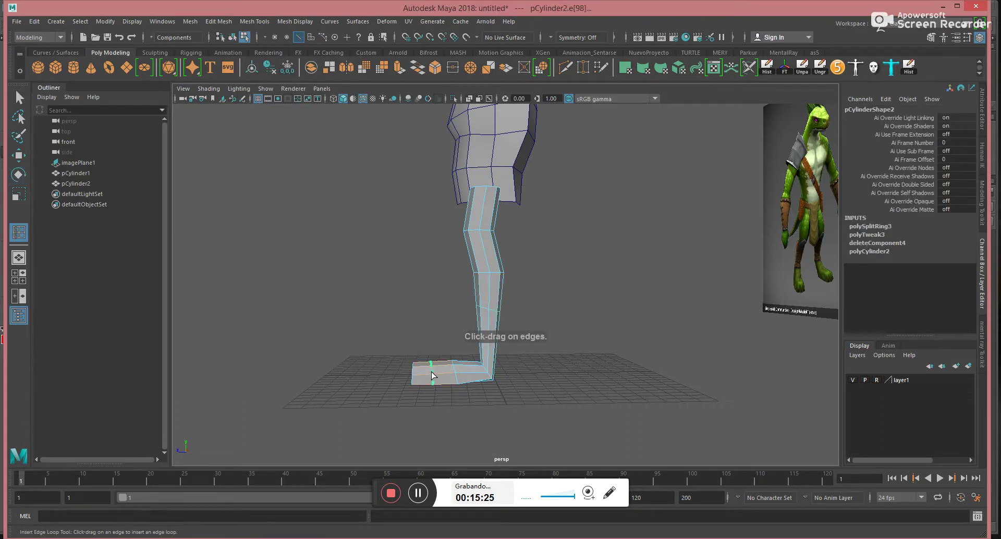
Move the new shin vertex ring backward and rotate it to follow the leg's bend
{"action": "key", "text": "w"}
{"action": "key", "text": "F9"}
{"action": "left_click_drag", "start_coordinate": [461, 290], "coordinate": [536, 342]}
{"action": "middle_click_drag", "start_coordinate": [561, 360], "coordinate": [533, 380], "text": "alt"}
{"action": "left_click_drag", "start_coordinate": [400, 330], "coordinate": [407, 332]}
{"action": "key", "text": "e"}
{"action": "left_click_drag", "start_coordinate": [402, 271], "coordinate": [387, 314]}
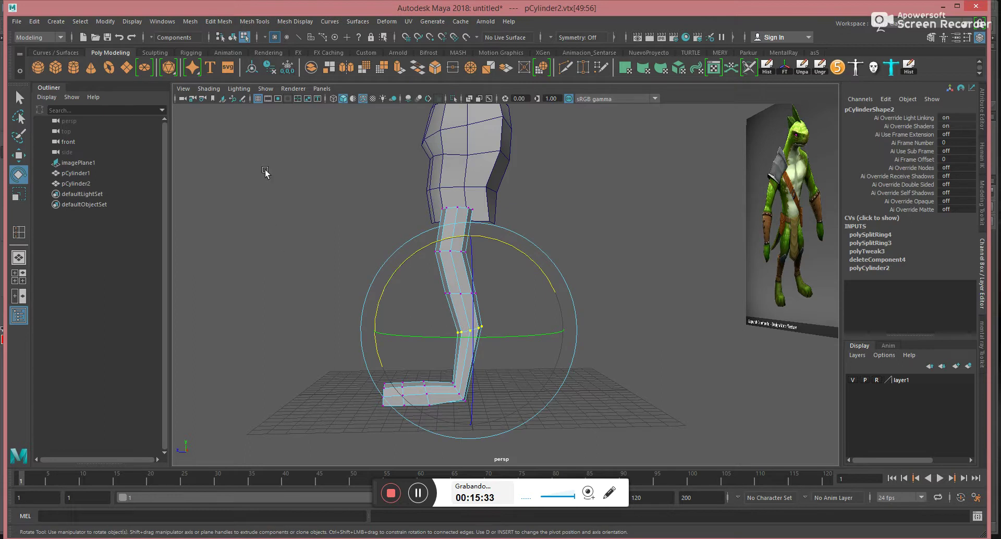
Insert an edge loop around the lower shin just above the heel and move it backward
{"action": "left_click", "coordinate": [247, 22]}
{"action": "left_click", "coordinate": [278, 100]}
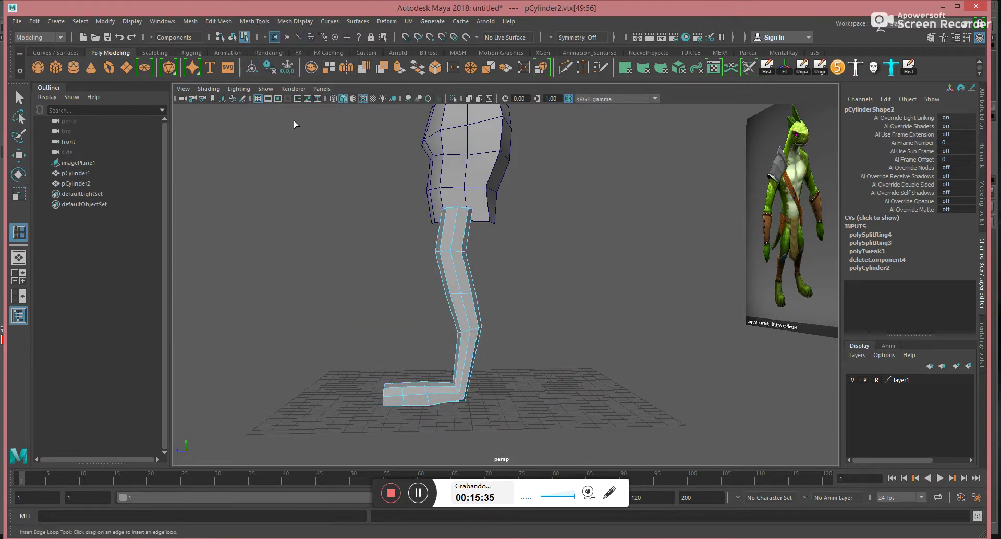
{"action": "left_click", "coordinate": [466, 377]}
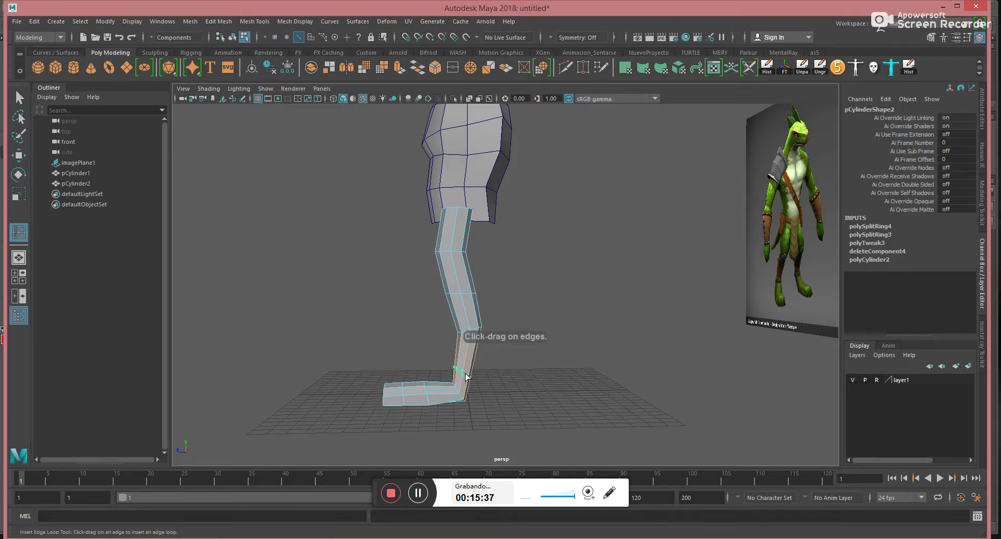
{"action": "left_click", "coordinate": [466, 377]}
{"action": "key", "text": "w"}
{"action": "left_click_drag", "start_coordinate": [388, 307], "coordinate": [402, 312]}
Select the edge loop around the heel and move it forward along the foot
{"action": "right_click_drag", "start_coordinate": [475, 418], "coordinate": [528, 431], "text": "alt"}
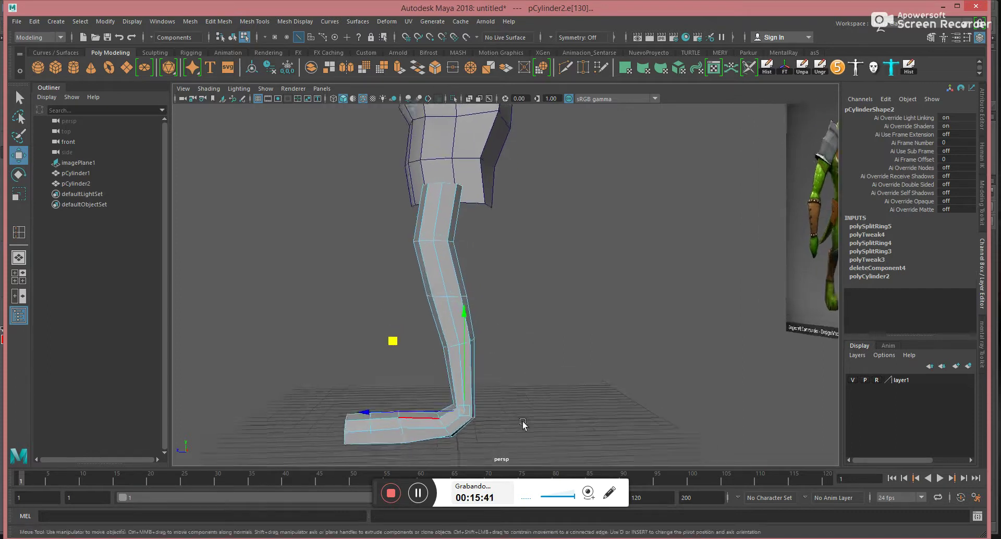
{"action": "middle_click_drag", "start_coordinate": [462, 431], "coordinate": [474, 340], "text": "alt"}
{"action": "right_click_drag", "start_coordinate": [474, 340], "coordinate": [543, 354], "text": "alt"}
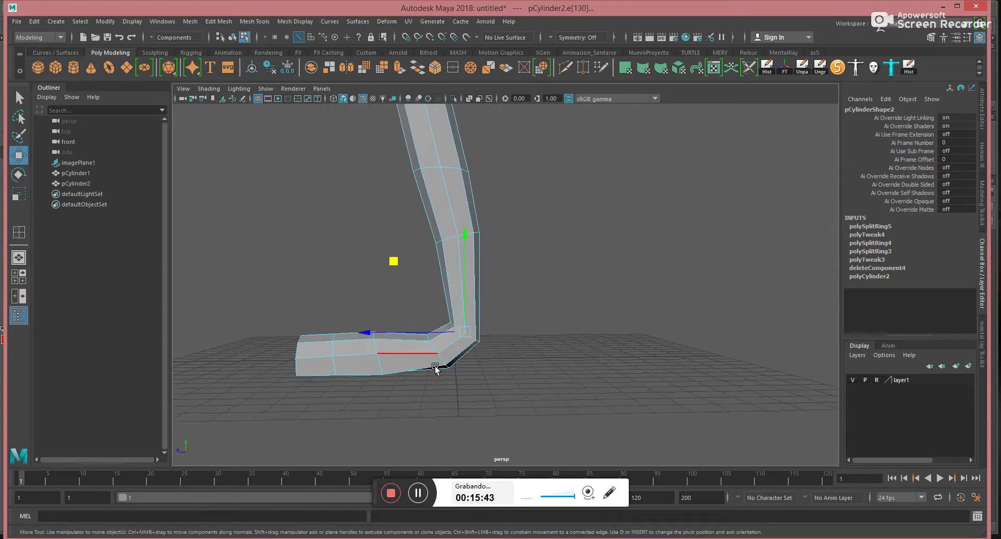
{"action": "double_click", "coordinate": [442, 362]}
{"action": "left_click_drag", "start_coordinate": [402, 360], "coordinate": [386, 363]}
Scale the sole vertices from toe to heel vertically so that they lie on one level
{"action": "key", "text": "F9"}
{"action": "left_click_drag", "start_coordinate": [267, 399], "coordinate": [440, 362]}
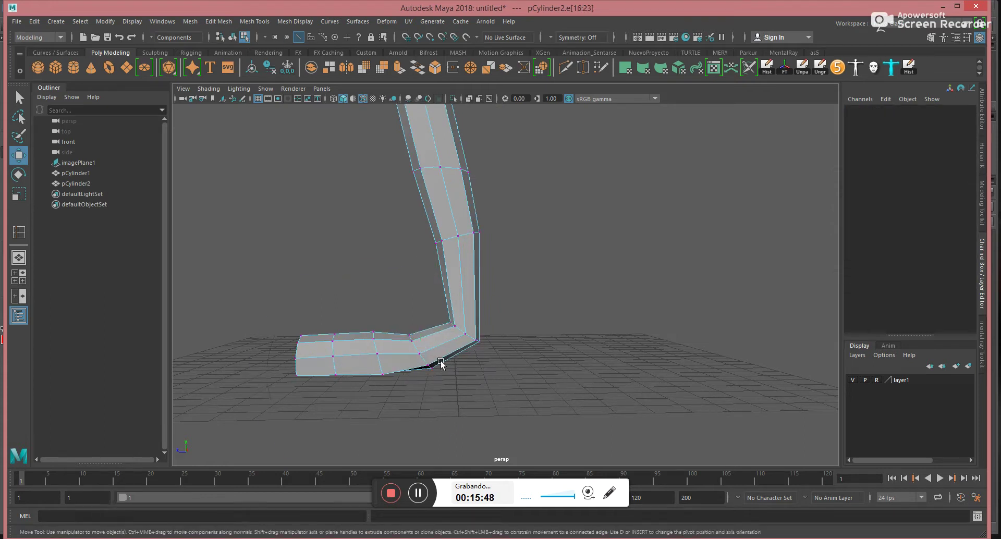
{"action": "key", "text": "e"}
{"action": "key", "text": "r"}
{"action": "left_click_drag", "start_coordinate": [366, 280], "coordinate": [377, 476]}
{"action": "key", "text": "w"}
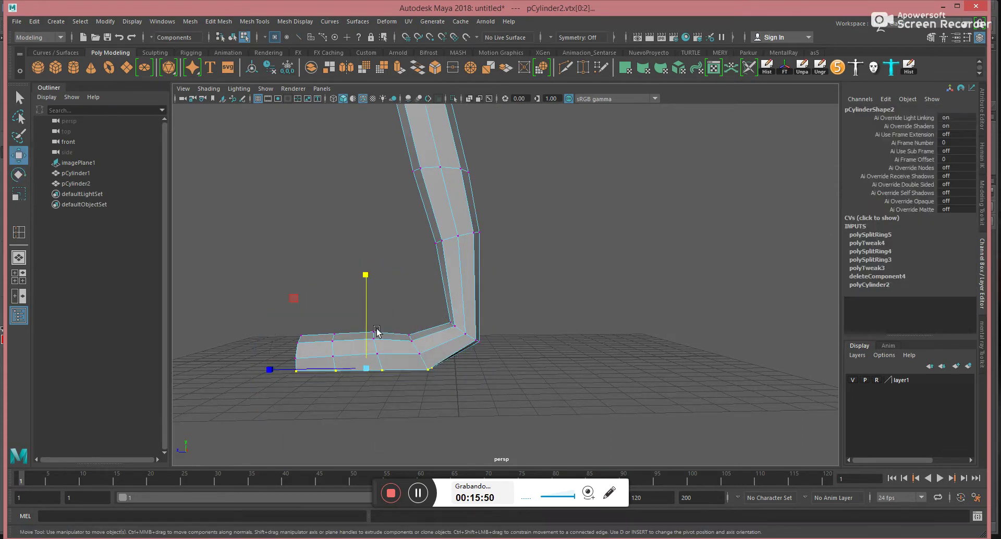
Delete the radial edges on the toe end cap
{"action": "left_click_drag", "start_coordinate": [368, 312], "coordinate": [470, 302], "text": "alt"}
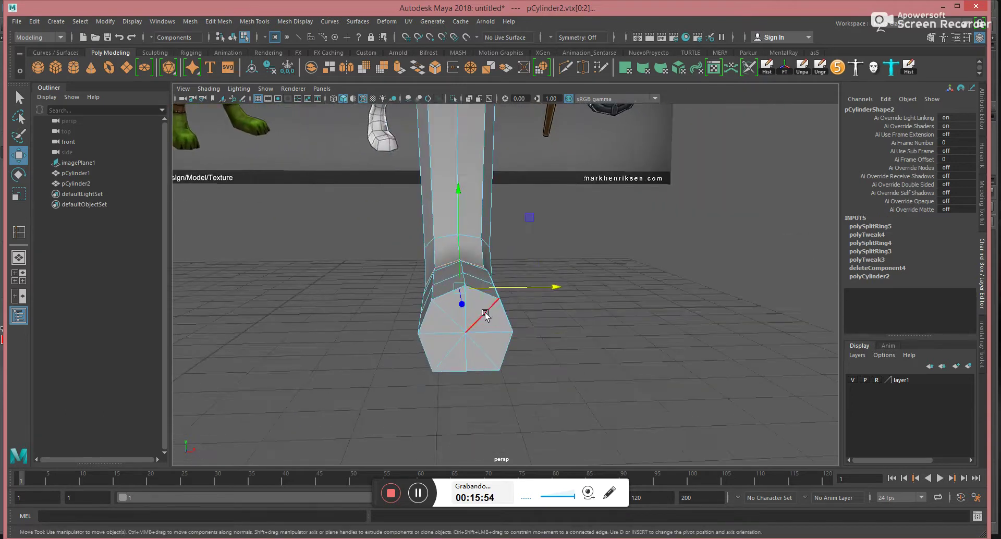
{"action": "left_click", "coordinate": [444, 312], "text": "shift"}
{"action": "left_click", "coordinate": [448, 353], "text": "shift"}
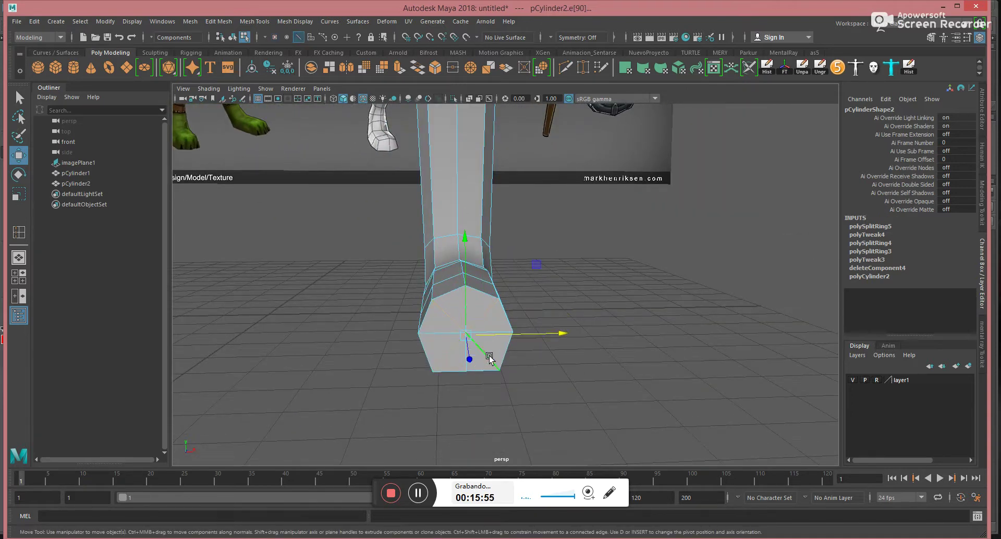
{"action": "key", "text": "Delete"}
{"action": "key", "text": "F9"}
{"action": "left_click", "coordinate": [468, 333]}
Scale the vertex ring at the toe end down and lower it toward the ground
{"action": "left_click_drag", "start_coordinate": [575, 365], "coordinate": [606, 376], "text": "alt"}
{"action": "middle_click_drag", "start_coordinate": [606, 376], "coordinate": [436, 328], "text": "alt"}
{"action": "left_click_drag", "start_coordinate": [646, 325], "coordinate": [637, 292]}
{"action": "left_click_drag", "start_coordinate": [643, 241], "coordinate": [589, 329]}
{"action": "key", "text": "r"}
{"action": "left_click_drag", "start_coordinate": [619, 283], "coordinate": [616, 312]}
{"action": "key", "text": "w"}
{"action": "left_click_drag", "start_coordinate": [620, 255], "coordinate": [620, 255]}
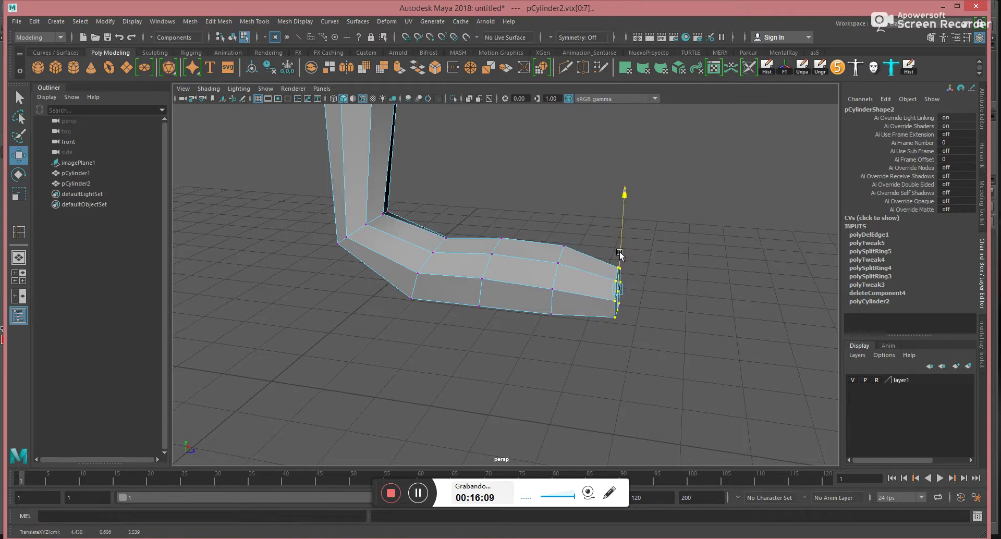
Move the vertices along the side of the foot outward along X to widen its front
{"action": "left_click_drag", "start_coordinate": [623, 295], "coordinate": [589, 244], "text": "alt"}
{"action": "left_click_drag", "start_coordinate": [660, 255], "coordinate": [396, 429]}
{"action": "left_click", "coordinate": [475, 402]}
{"action": "left_click_drag", "start_coordinate": [490, 318], "coordinate": [422, 428]}
{"action": "left_click_drag", "start_coordinate": [518, 369], "coordinate": [529, 370]}
{"action": "left_click_drag", "start_coordinate": [489, 267], "coordinate": [421, 301]}
{"action": "left_click_drag", "start_coordinate": [491, 285], "coordinate": [638, 185]}
Adjust the foot's side vertices and scale the vertex ring in front of the heel along X
{"action": "scroll", "coordinate": [460, 286], "scroll_direction": "down", "scroll_amount": 4}
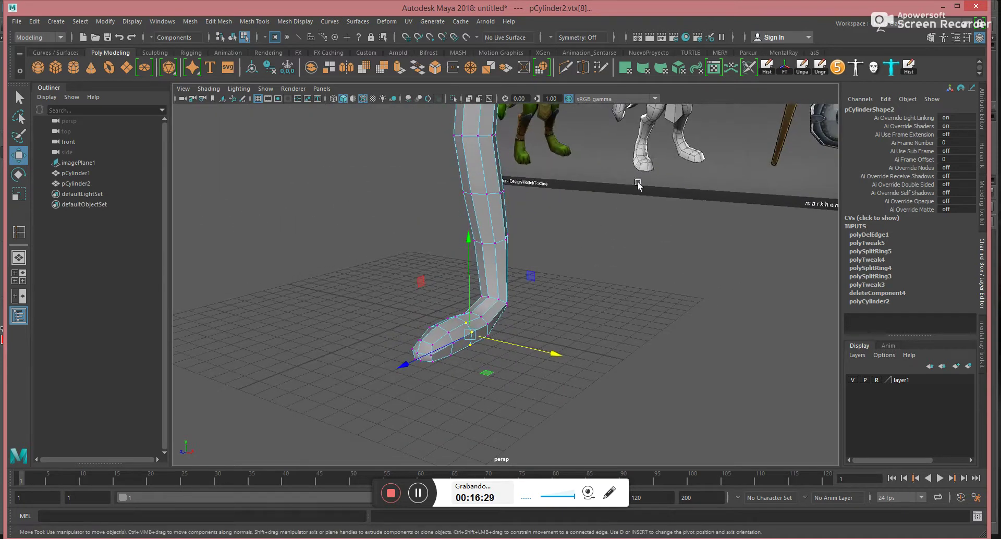
{"action": "right_click_drag", "start_coordinate": [671, 161], "coordinate": [744, 170], "text": "alt"}
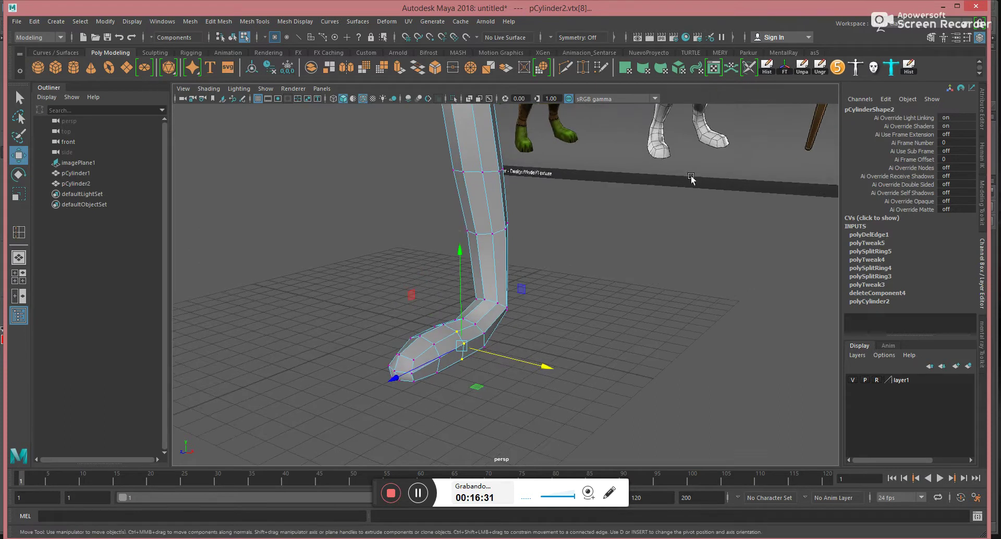
{"action": "left_click_drag", "start_coordinate": [472, 294], "coordinate": [451, 335], "text": "alt"}
{"action": "left_click_drag", "start_coordinate": [513, 386], "coordinate": [514, 386]}
{"action": "key", "text": "e"}
{"action": "key", "text": "r"}
{"action": "left_click_drag", "start_coordinate": [405, 378], "coordinate": [421, 407], "text": "alt"}
{"action": "middle_click_drag", "start_coordinate": [421, 386], "coordinate": [422, 344], "text": "alt"}
{"action": "left_click_drag", "start_coordinate": [422, 344], "coordinate": [407, 410], "text": "alt"}
{"action": "left_click_drag", "start_coordinate": [542, 302], "coordinate": [588, 337]}
{"action": "left_click_drag", "start_coordinate": [362, 250], "coordinate": [564, 266]}
Raise the middle vertex on the upper edge of the foot's front end
{"action": "left_click_drag", "start_coordinate": [637, 315], "coordinate": [437, 249], "text": "alt"}
{"action": "right_click_drag", "start_coordinate": [437, 250], "coordinate": [608, 306], "text": "alt"}
{"action": "left_click_drag", "start_coordinate": [608, 306], "coordinate": [679, 301], "text": "alt"}
{"action": "right_click_drag", "start_coordinate": [545, 340], "coordinate": [506, 345]}
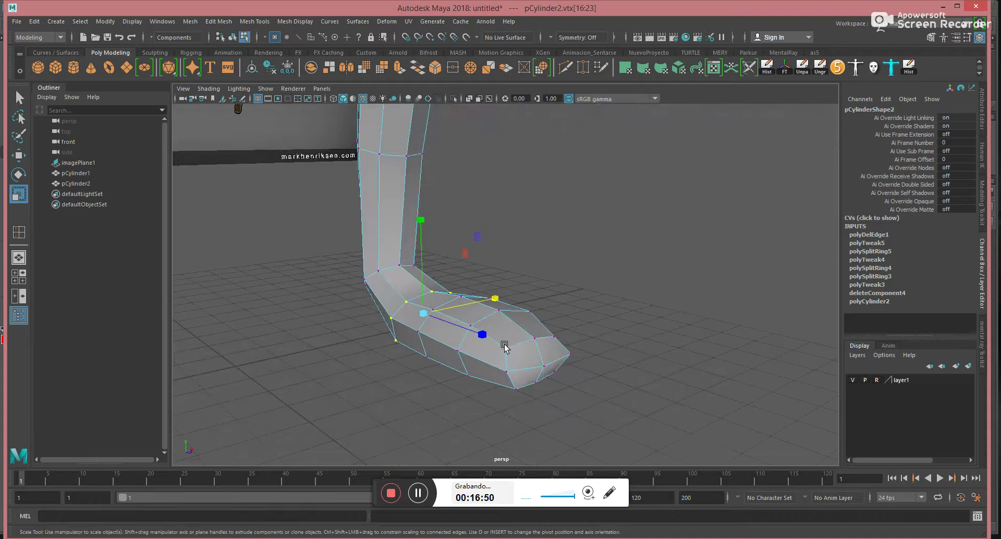
{"action": "key", "text": "w"}
{"action": "left_click", "coordinate": [505, 339]}
{"action": "left_click", "coordinate": [624, 323]}
{"action": "left_click", "coordinate": [535, 338]}
{"action": "left_click_drag", "start_coordinate": [538, 300], "coordinate": [540, 285]}
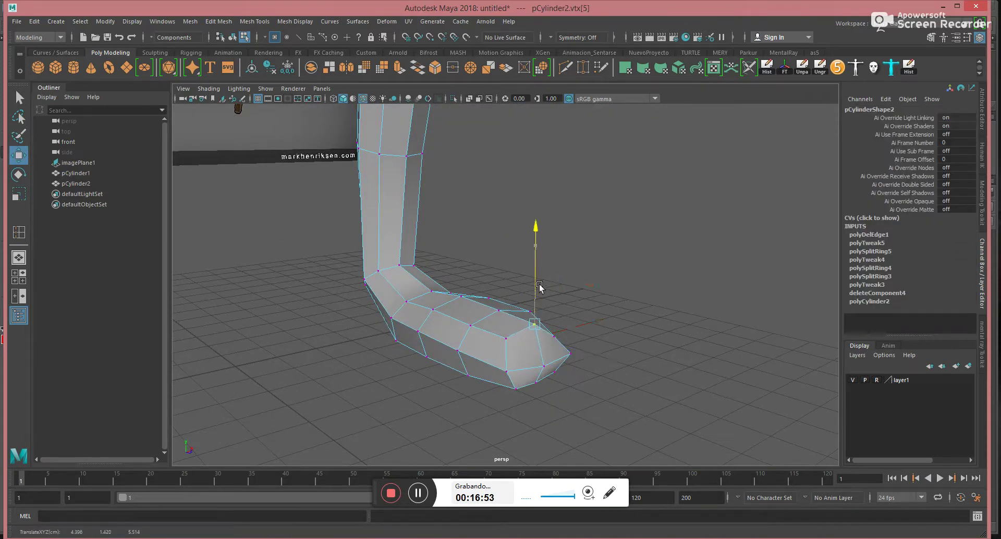
Reposition the individual vertices around the toe tip to refine the shape of the foot's front
{"action": "left_click", "coordinate": [555, 336]}
{"action": "left_click_drag", "start_coordinate": [558, 337], "coordinate": [563, 354], "text": "alt"}
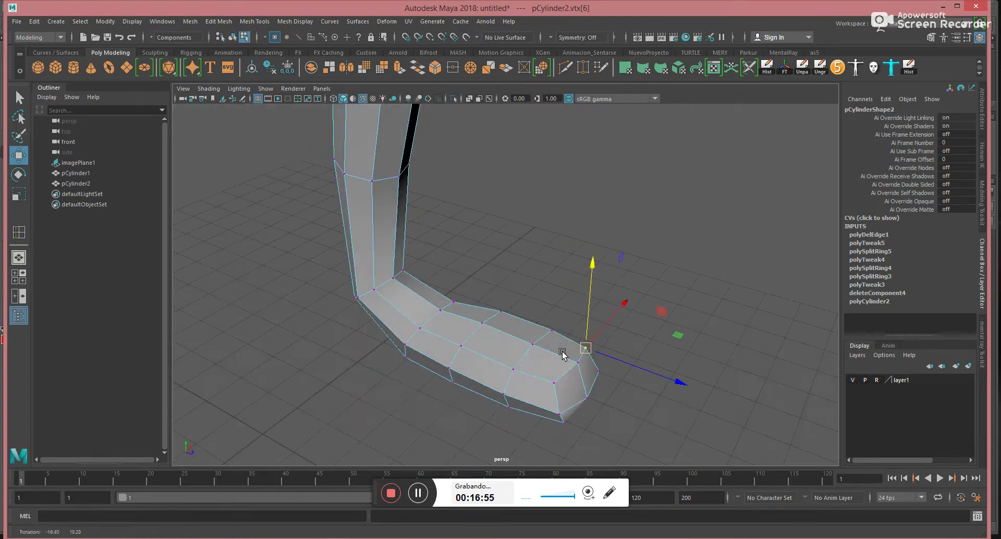
{"action": "left_click_drag", "start_coordinate": [542, 434], "coordinate": [569, 371]}
{"action": "left_click_drag", "start_coordinate": [595, 422], "coordinate": [552, 400]}
{"action": "left_click_drag", "start_coordinate": [476, 424], "coordinate": [476, 422]}
{"action": "left_click_drag", "start_coordinate": [584, 460], "coordinate": [582, 450]}
{"action": "left_click_drag", "start_coordinate": [487, 307], "coordinate": [458, 287], "text": "alt"}
{"action": "left_click_drag", "start_coordinate": [535, 280], "coordinate": [542, 282]}
Return the leg cylinder to object mode and examine it from the front against the reference image
{"action": "right_click_drag", "start_coordinate": [448, 306], "coordinate": [505, 278]}
{"action": "right_click_drag", "start_coordinate": [642, 279], "coordinate": [456, 269], "text": "alt"}
{"action": "left_click_drag", "start_coordinate": [456, 269], "coordinate": [463, 246], "text": "alt"}
{"action": "right_click_drag", "start_coordinate": [463, 248], "coordinate": [534, 331], "text": "alt"}
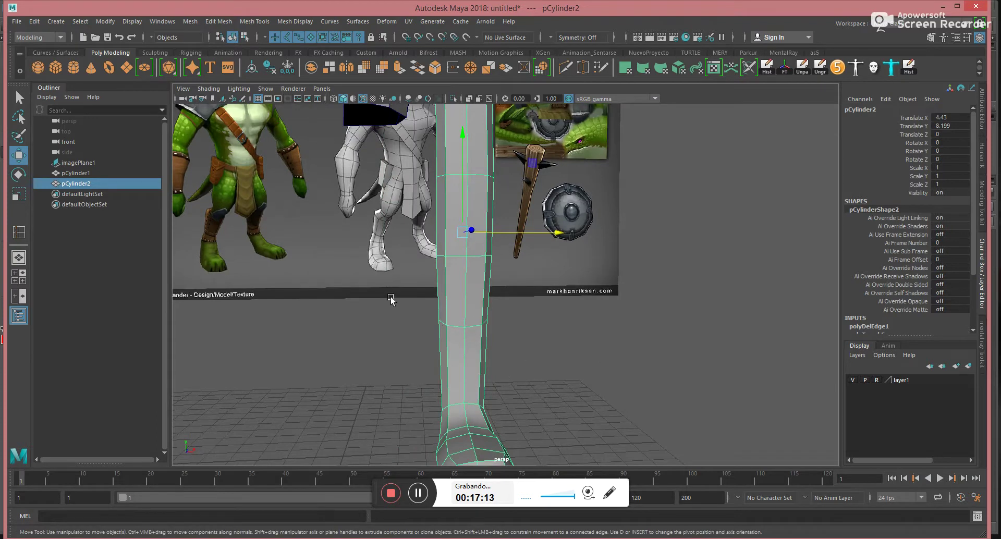
Raise the leg's calf vertex ring slightly and widen it along X
{"action": "right_click_drag", "start_coordinate": [391, 298], "coordinate": [378, 299]}
{"action": "left_click_drag", "start_coordinate": [541, 349], "coordinate": [462, 271]}
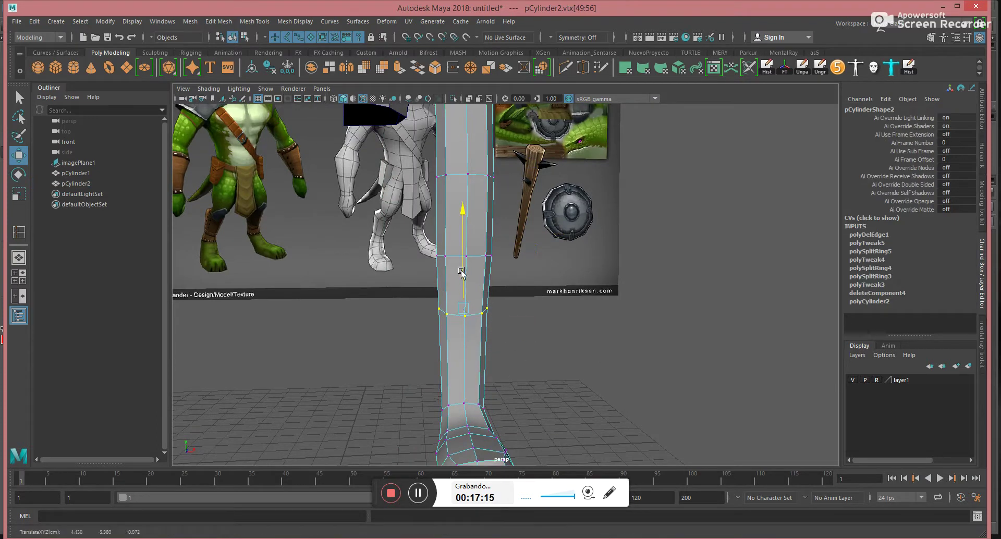
{"action": "key", "text": "e"}
{"action": "key", "text": "r"}
{"action": "mouse_move", "coordinate": [555, 308]}
{"action": "left_mouse_down"}
{"action": "mouse_move", "coordinate": [593, 309]}
{"action": "mouse_move", "coordinate": [555, 308]}
{"action": "left_mouse_up"}
{"action": "key", "text": "w"}
Rotate and scale the knee vertex ring directly above the calf ring
{"action": "left_click_drag", "start_coordinate": [586, 333], "coordinate": [574, 337], "text": "alt"}
{"action": "left_click_drag", "start_coordinate": [407, 273], "coordinate": [406, 273]}
{"action": "key", "text": "e"}
{"action": "key", "text": "r"}
{"action": "left_click_drag", "start_coordinate": [467, 257], "coordinate": [417, 290]}
{"action": "key", "text": "e"}
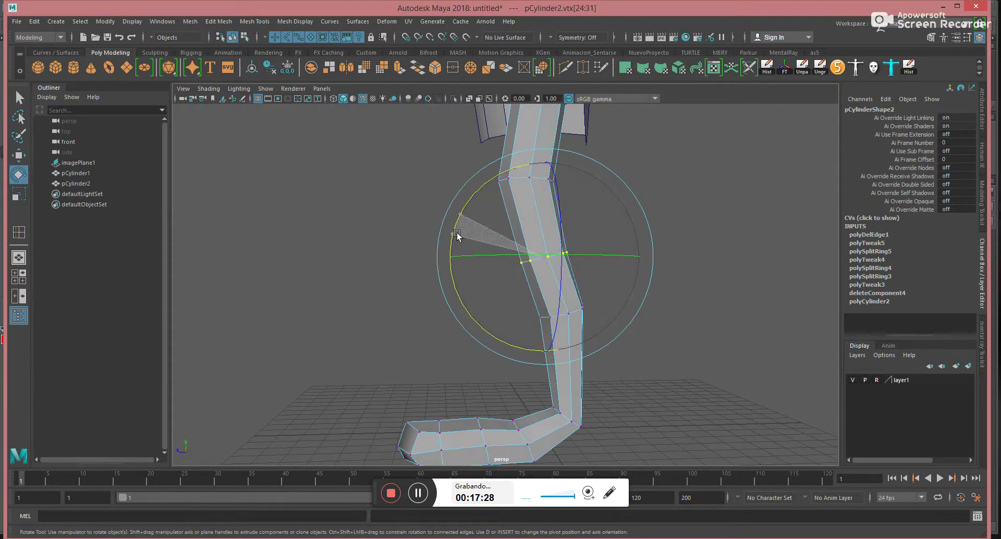
{"action": "key", "text": "r"}
{"action": "left_click_drag", "start_coordinate": [546, 259], "coordinate": [466, 258]}
{"action": "key", "text": "w"}
Widen the mid-thigh vertex ring along X to match the reference's thigh silhouette from the front
{"action": "right_click_drag", "start_coordinate": [522, 273], "coordinate": [509, 261], "text": "alt"}
{"action": "left_click_drag", "start_coordinate": [509, 260], "coordinate": [599, 255], "text": "alt"}
{"action": "left_click_drag", "start_coordinate": [459, 221], "coordinate": [462, 219]}
{"action": "key", "text": "r"}
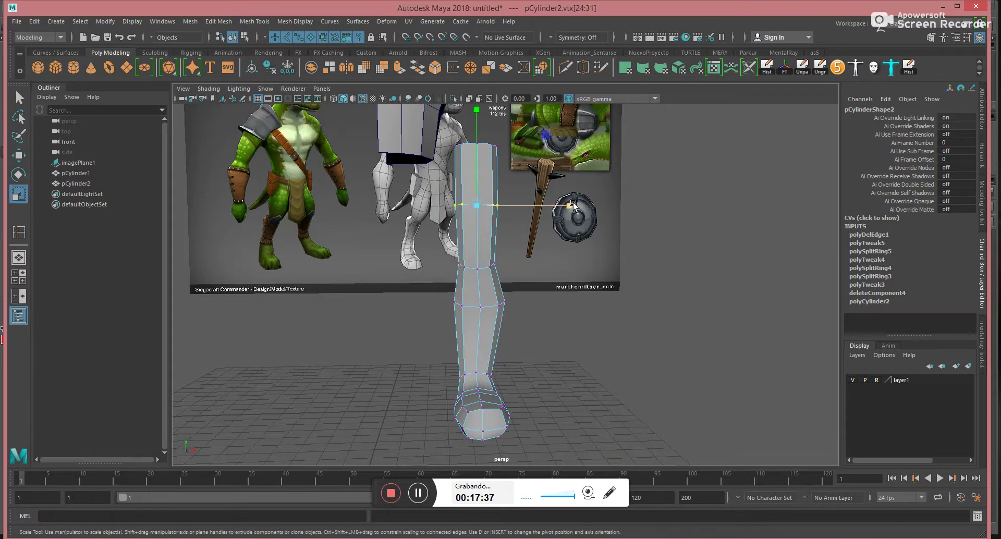
{"action": "left_click_drag", "start_coordinate": [571, 209], "coordinate": [628, 208]}
{"action": "key", "text": "w"}
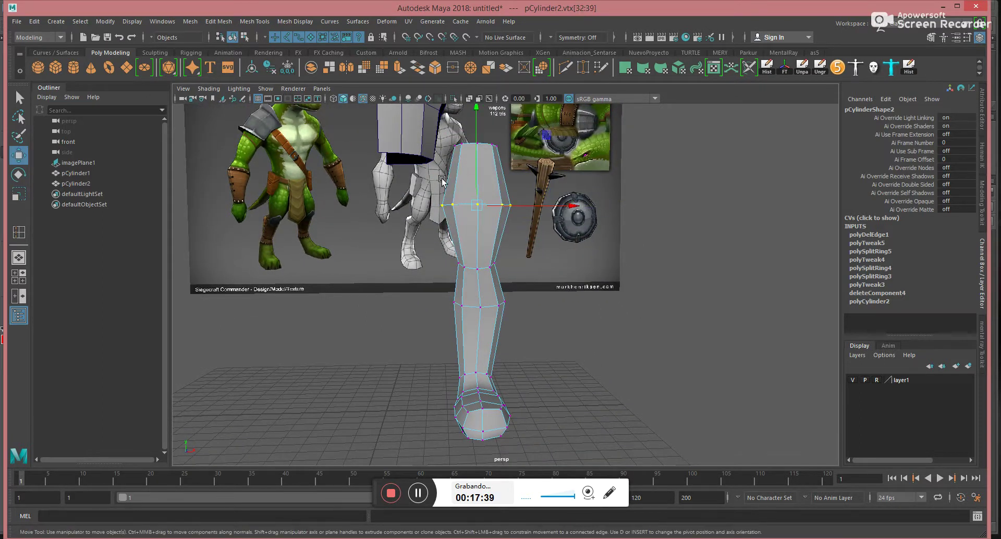
Select the leg's topmost vertex ring and widen it slightly along X
{"action": "left_click_drag", "start_coordinate": [567, 123], "coordinate": [447, 165]}
{"action": "middle_click_drag", "start_coordinate": [522, 169], "coordinate": [521, 226], "text": "alt"}
{"action": "key", "text": "e"}
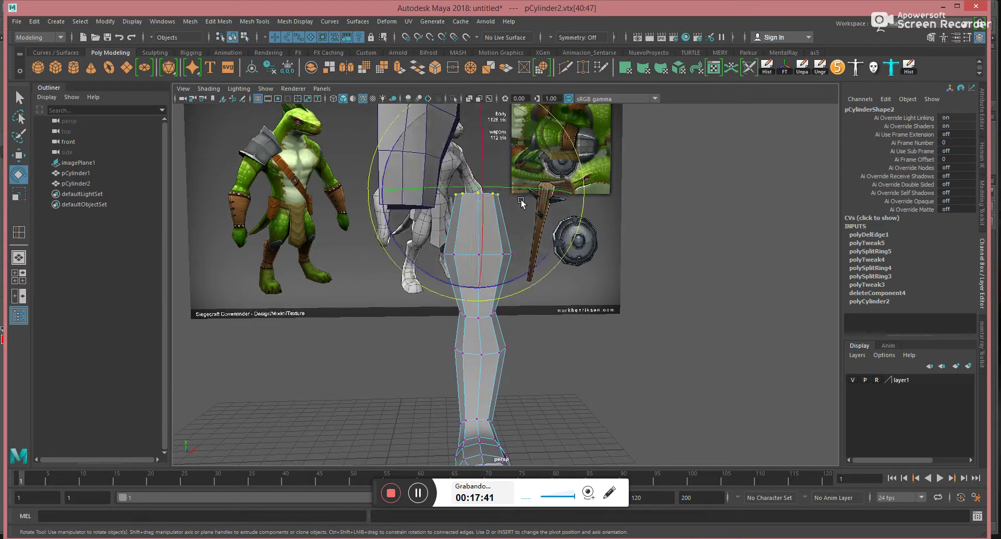
{"action": "key", "text": "r"}
{"action": "left_click_drag", "start_coordinate": [564, 192], "coordinate": [595, 194]}
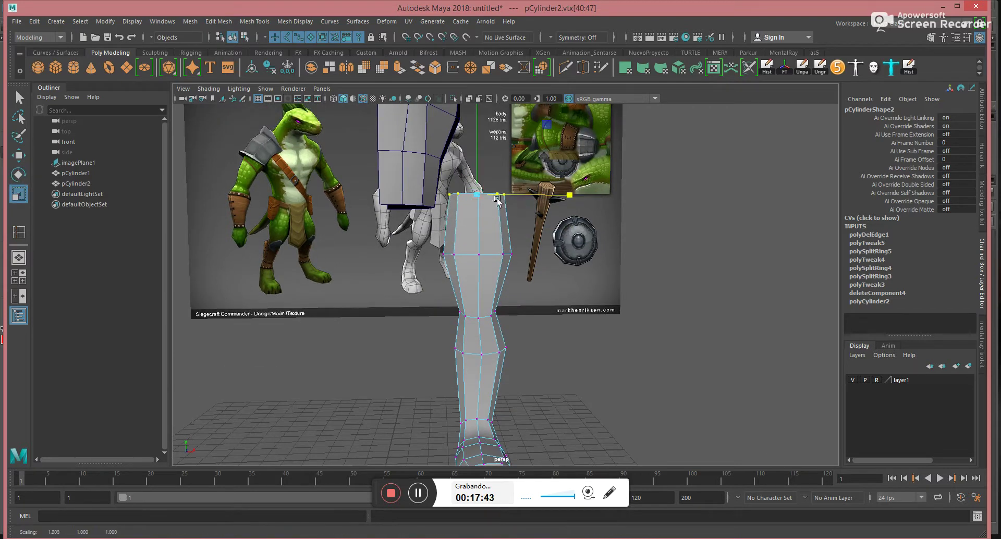
In the side view, tilt the leg's topmost vertex ring and move it backward under the hip
{"action": "left_click", "coordinate": [271, 222]}
{"action": "left_click_drag", "start_coordinate": [413, 174], "coordinate": [604, 208]}
{"action": "key", "text": "space"}
{"action": "scroll", "coordinate": [565, 233], "scroll_direction": "up", "scroll_amount": 5}
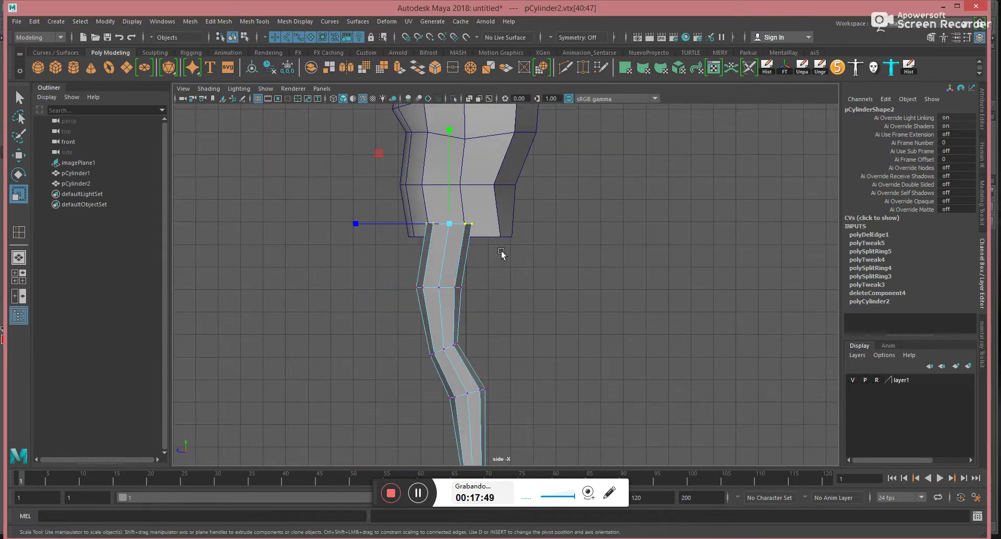
{"action": "key", "text": "e"}
{"action": "left_click_drag", "start_coordinate": [527, 180], "coordinate": [537, 247]}
{"action": "key", "text": "w"}
{"action": "middle_click_drag", "start_coordinate": [374, 153], "coordinate": [407, 167]}
Rotate the mid-thigh vertex ring to follow the thigh's slope in the side view and clear the selection
{"action": "left_click_drag", "start_coordinate": [368, 268], "coordinate": [497, 309]}
{"action": "key", "text": "e"}
{"action": "mouse_move", "coordinate": [514, 237]}
{"action": "left_mouse_down"}
{"action": "mouse_move", "coordinate": [522, 253]}
{"action": "mouse_move", "coordinate": [520, 243]}
{"action": "left_mouse_up"}
{"action": "left_click", "coordinate": [645, 298]}
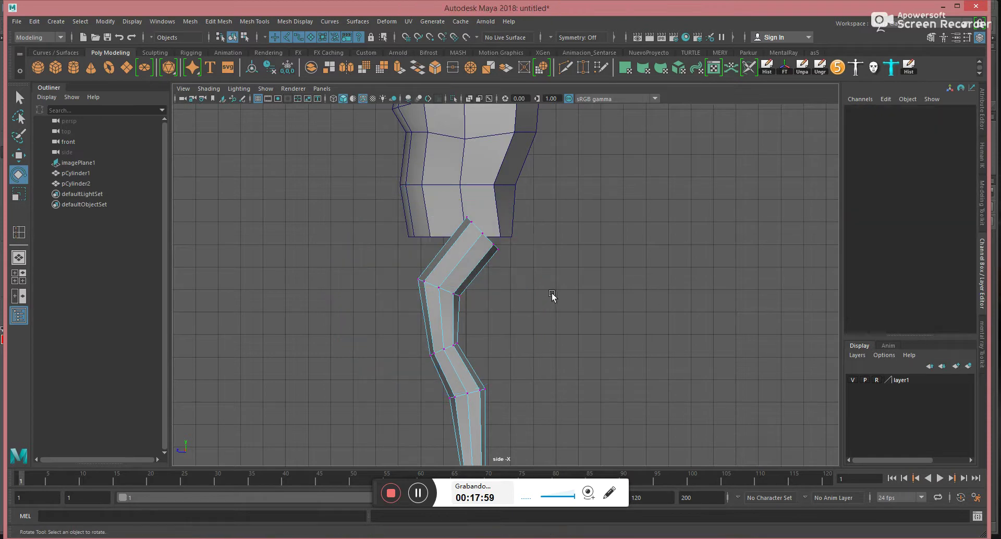
Move the rear vertices of the mid-thigh ring backward to thicken the thigh
{"action": "left_click_drag", "start_coordinate": [449, 309], "coordinate": [448, 310]}
{"action": "key", "text": "w"}
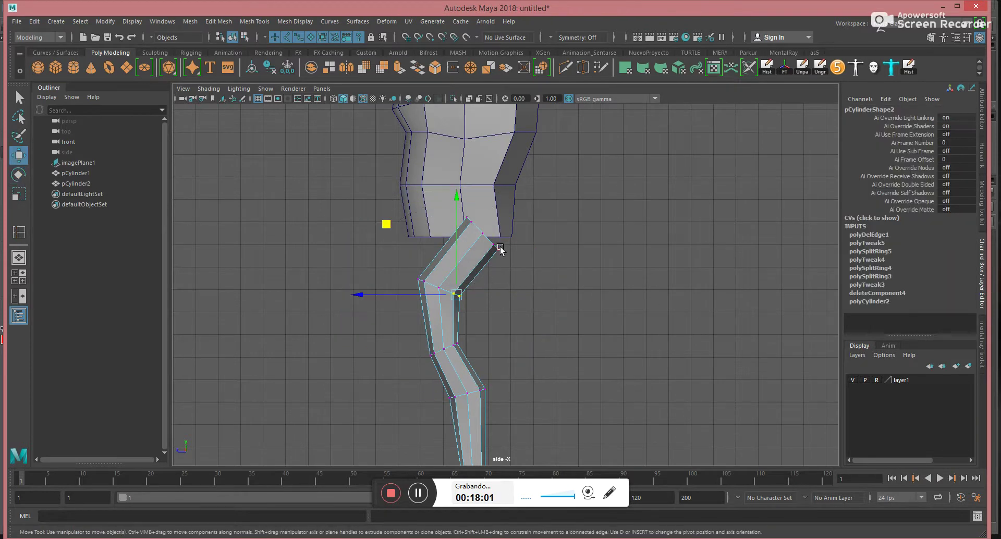
{"action": "left_click_drag", "start_coordinate": [383, 226], "coordinate": [399, 230]}
{"action": "middle_click_drag", "start_coordinate": [399, 230], "coordinate": [399, 231]}
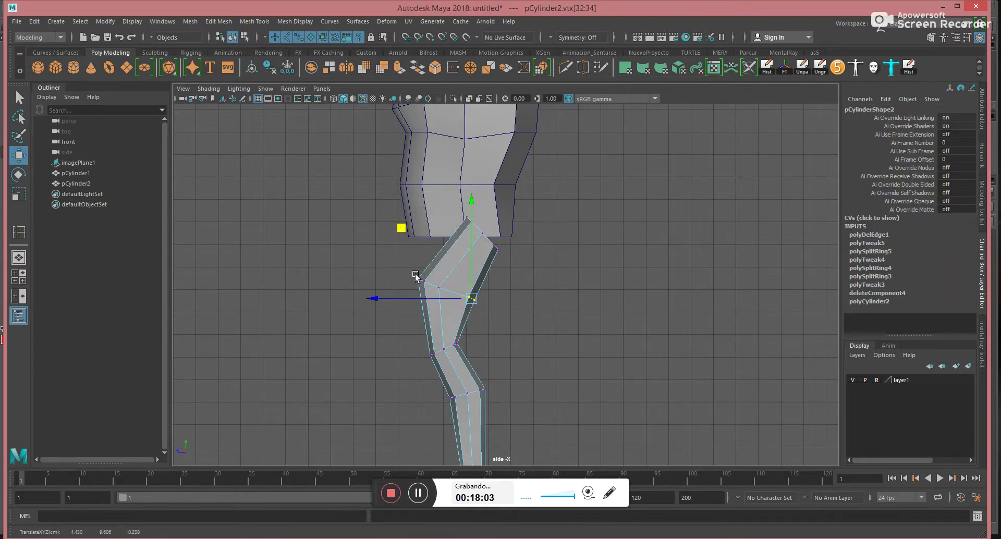
Shift the middle vertices of the mid-thigh ring slightly backward to even out their spacing
{"action": "left_click_drag", "start_coordinate": [453, 270], "coordinate": [426, 305]}
{"action": "left_click_drag", "start_coordinate": [372, 219], "coordinate": [384, 225]}
{"action": "middle_click_drag", "start_coordinate": [384, 225], "coordinate": [381, 223]}
Move the rear vertices of the knee ring slightly backward
{"action": "left_click", "coordinate": [456, 344]}
{"action": "middle_click_drag", "start_coordinate": [397, 281], "coordinate": [394, 275]}
Bring up the mesh editing tools for further work on the leg
{"action": "left_click", "coordinate": [254, 21]}
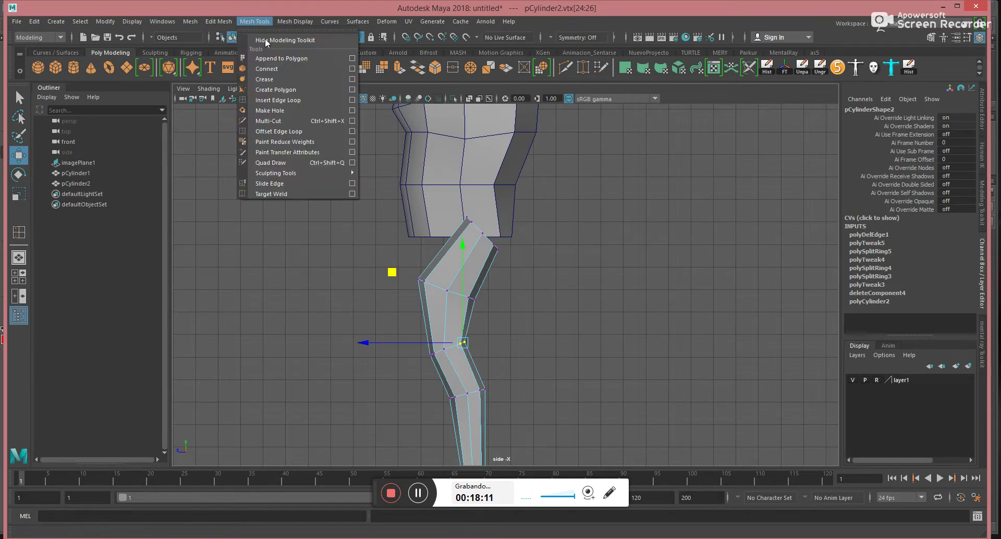
Insert edge loops around the leg just above and below the knee bend
{"action": "left_click", "coordinate": [276, 100]}
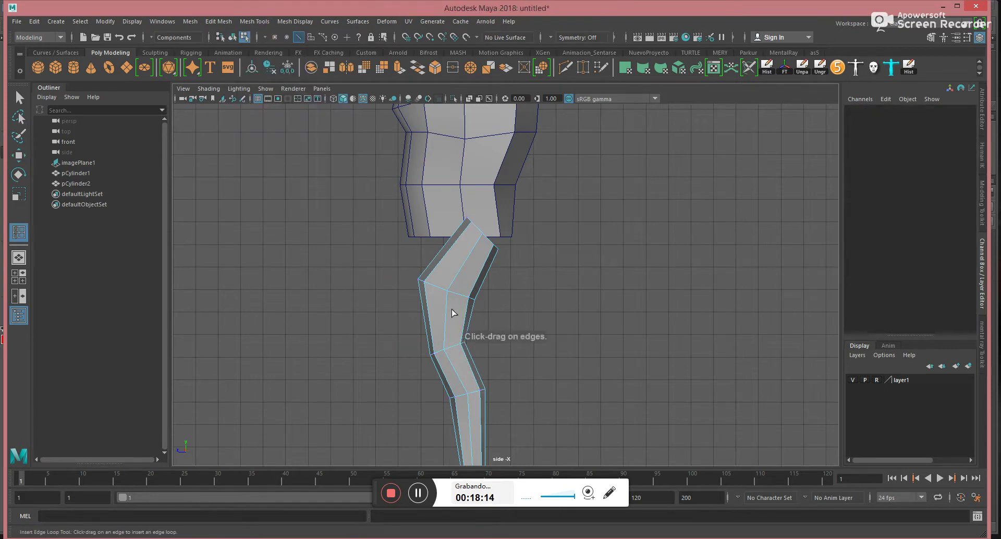
{"action": "left_click_drag", "start_coordinate": [446, 332], "coordinate": [443, 327]}
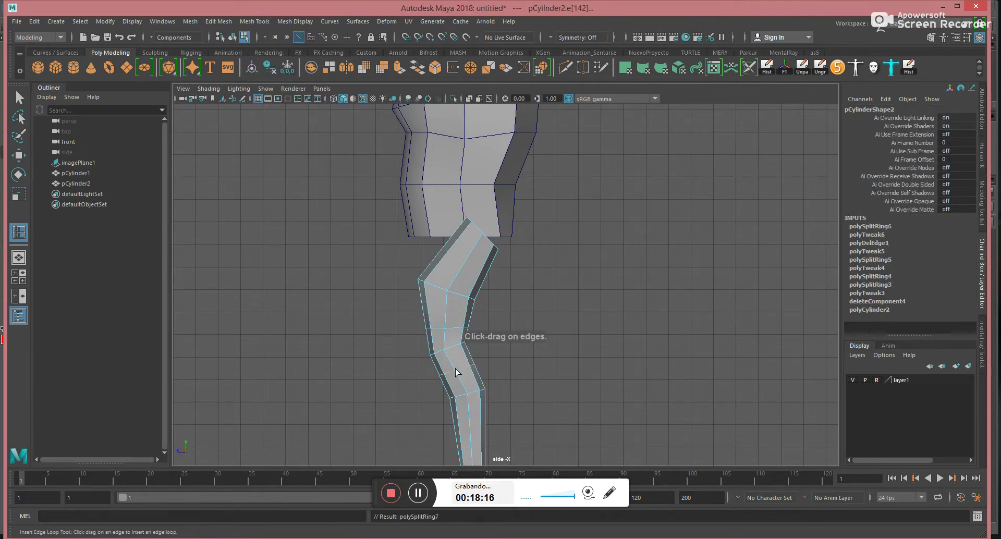
{"action": "middle_click_drag", "start_coordinate": [524, 335], "coordinate": [487, 209], "text": "alt"}
{"action": "key", "text": "w"}
Raise the vertices along the top of the foot in the side view to give the instep more height
{"action": "scroll", "coordinate": [459, 333], "scroll_direction": "up", "scroll_amount": 2}
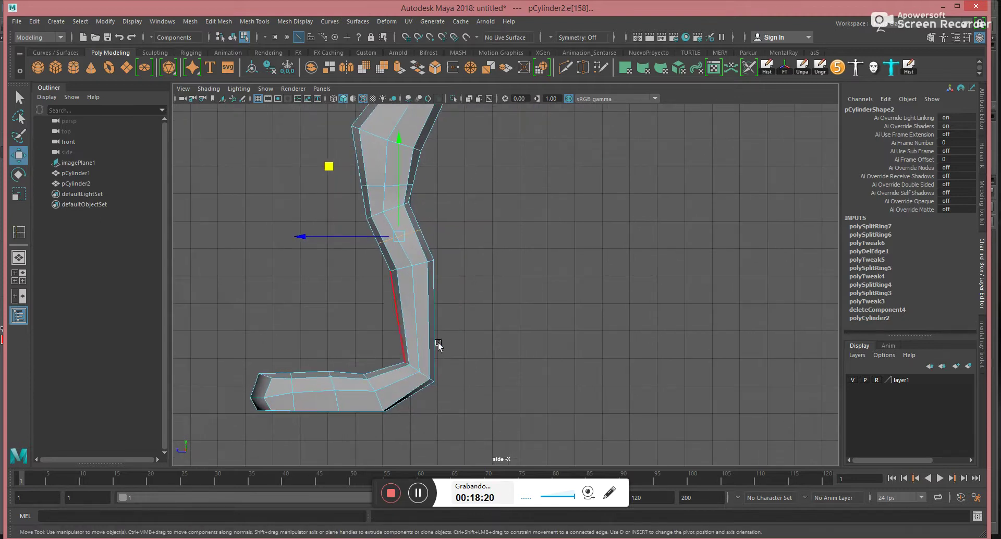
{"action": "left_click_drag", "start_coordinate": [306, 387], "coordinate": [362, 322], "text": "alt"}
{"action": "scroll", "coordinate": [360, 323], "scroll_direction": "up", "scroll_amount": 2}
{"action": "key", "text": "F9"}
{"action": "left_click_drag", "start_coordinate": [251, 294], "coordinate": [329, 333]}
{"action": "left_click_drag", "start_coordinate": [313, 277], "coordinate": [369, 326]}
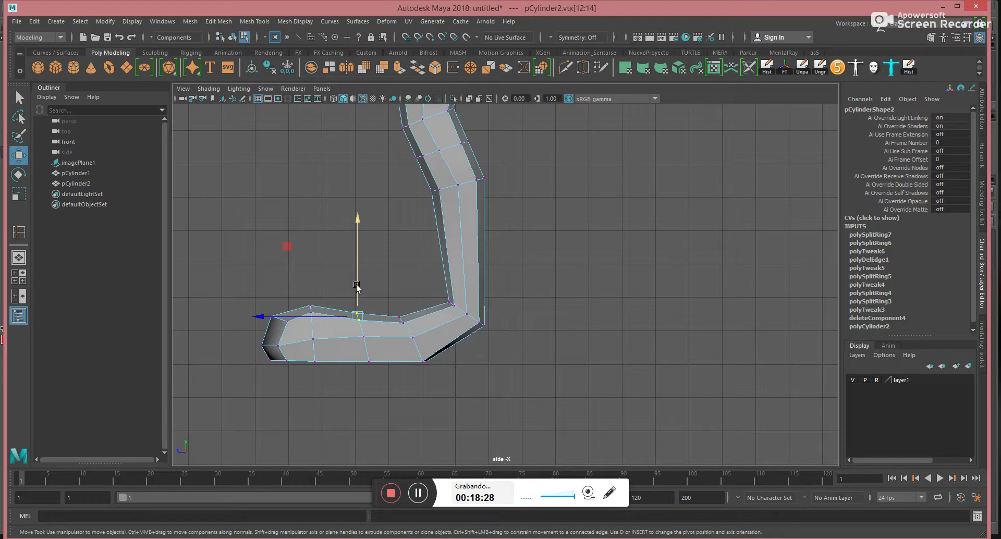
{"action": "left_click_drag", "start_coordinate": [398, 297], "coordinate": [411, 331]}
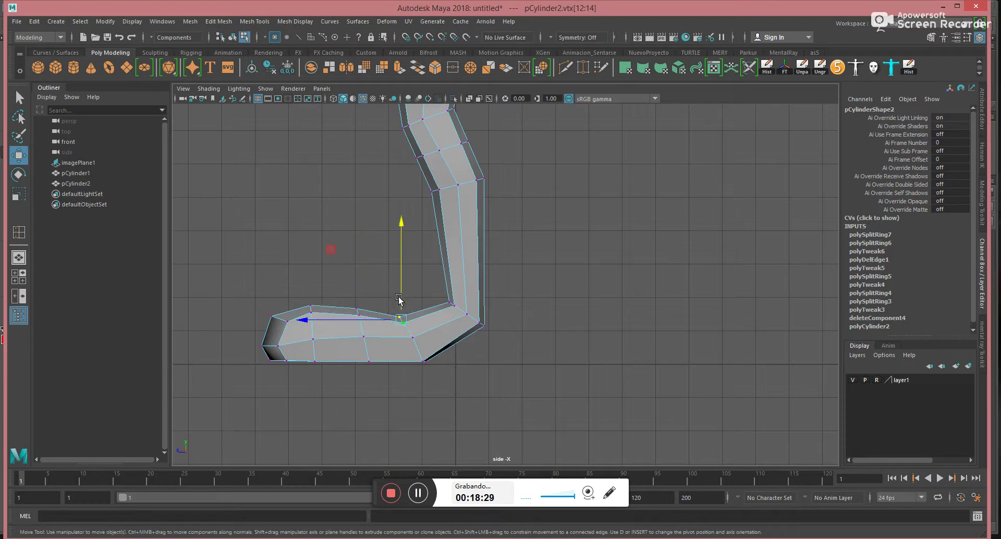
{"action": "left_click_drag", "start_coordinate": [402, 295], "coordinate": [402, 291]}
Straighten the two middle vertex rows of the foot into vertical columns by scaling them along the foot's length
{"action": "left_click_drag", "start_coordinate": [336, 384], "coordinate": [378, 290]}
{"action": "key", "text": "r"}
{"action": "left_click_drag", "start_coordinate": [268, 333], "coordinate": [366, 337]}
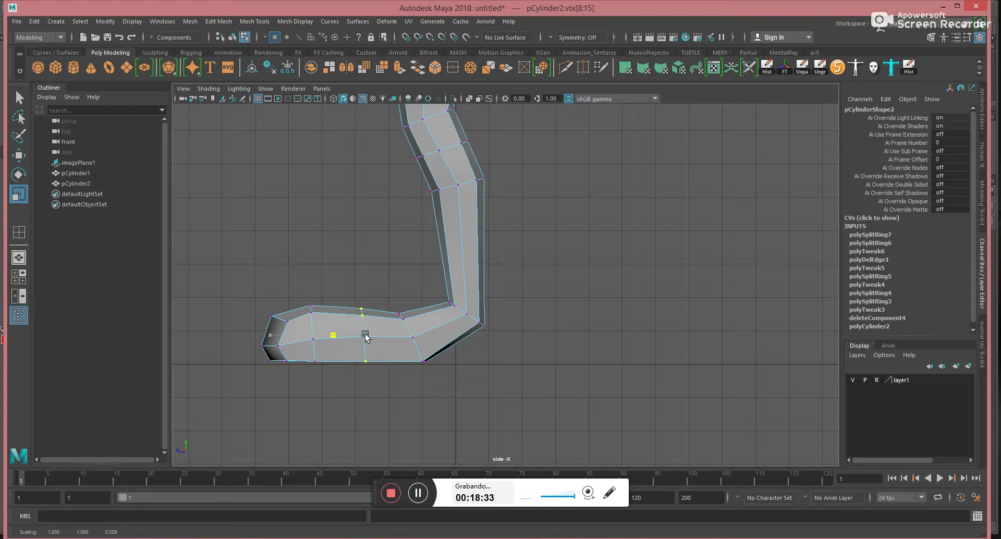
{"action": "left_click_drag", "start_coordinate": [301, 387], "coordinate": [327, 292]}
{"action": "left_click_drag", "start_coordinate": [219, 334], "coordinate": [309, 335]}
Adjust the instep vertices near the ankle, and reposition the foot's vertices along its length in the perspective view
{"action": "left_click", "coordinate": [398, 314]}
{"action": "key", "text": "w"}
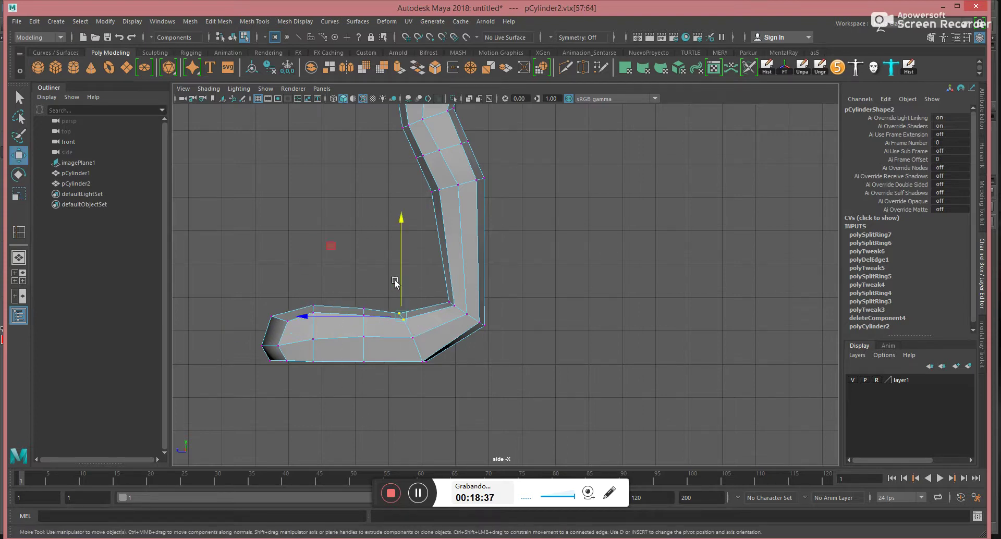
{"action": "middle_click_drag", "start_coordinate": [331, 249], "coordinate": [337, 253]}
{"action": "key", "text": "space"}
{"action": "left_click_drag", "start_coordinate": [424, 315], "coordinate": [427, 266]}
{"action": "mouse_move", "coordinate": [491, 344]}
{"action": "left_mouse_down", "text": "alt"}
{"action": "mouse_move", "coordinate": [386, 346]}
{"action": "mouse_move", "coordinate": [335, 260]}
{"action": "mouse_move", "coordinate": [479, 328]}
{"action": "mouse_move", "coordinate": [487, 342]}
{"action": "left_mouse_up", "text": "alt"}
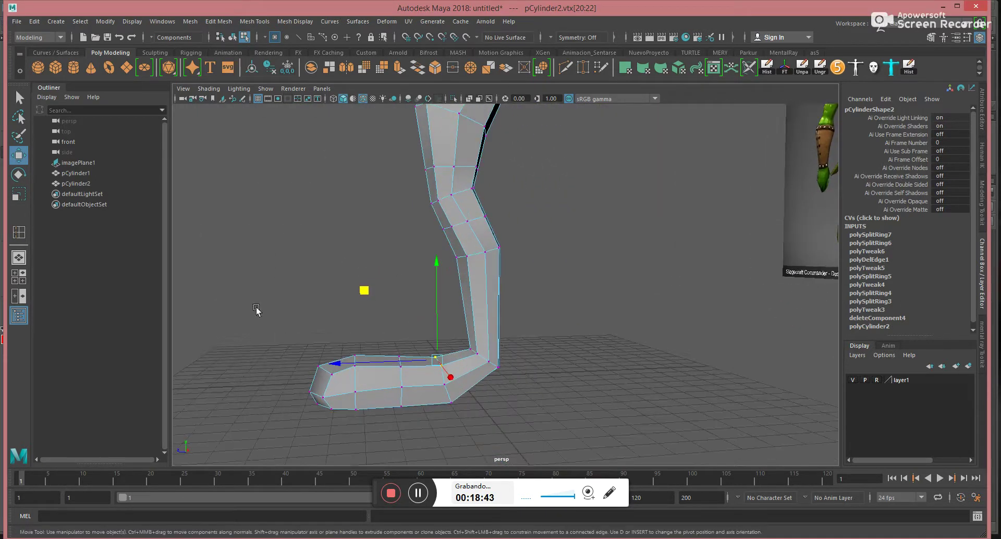
{"action": "left_click_drag", "start_coordinate": [332, 380], "coordinate": [425, 430]}
{"action": "left_click_drag", "start_coordinate": [280, 382], "coordinate": [302, 383]}
{"action": "left_click_drag", "start_coordinate": [412, 343], "coordinate": [542, 292], "text": "alt"}
Insert an edge loop around the lower leg midway between the calf and the ankle
{"action": "key", "text": "F8"}
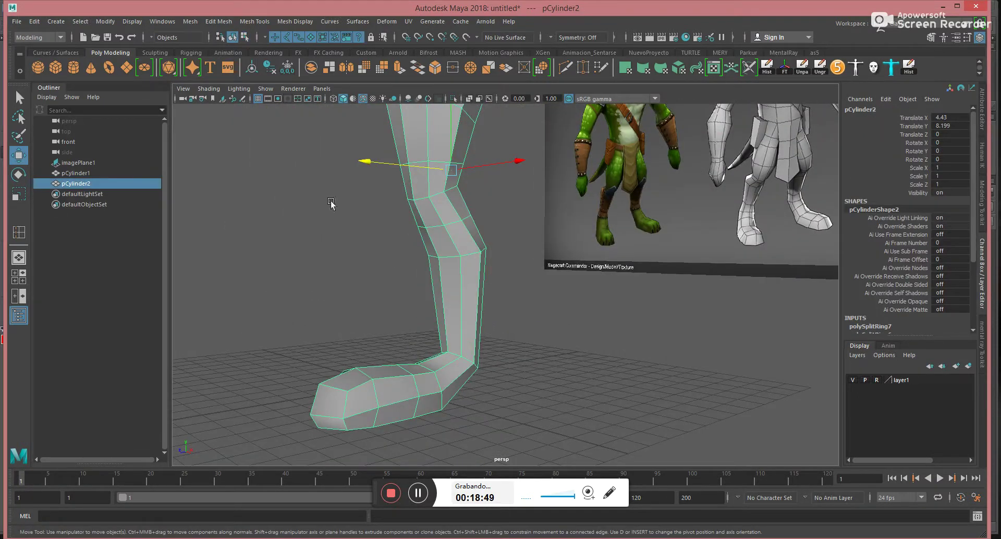
{"action": "left_click", "coordinate": [232, 23]}
{"action": "mouse_move", "coordinate": [248, 21]}
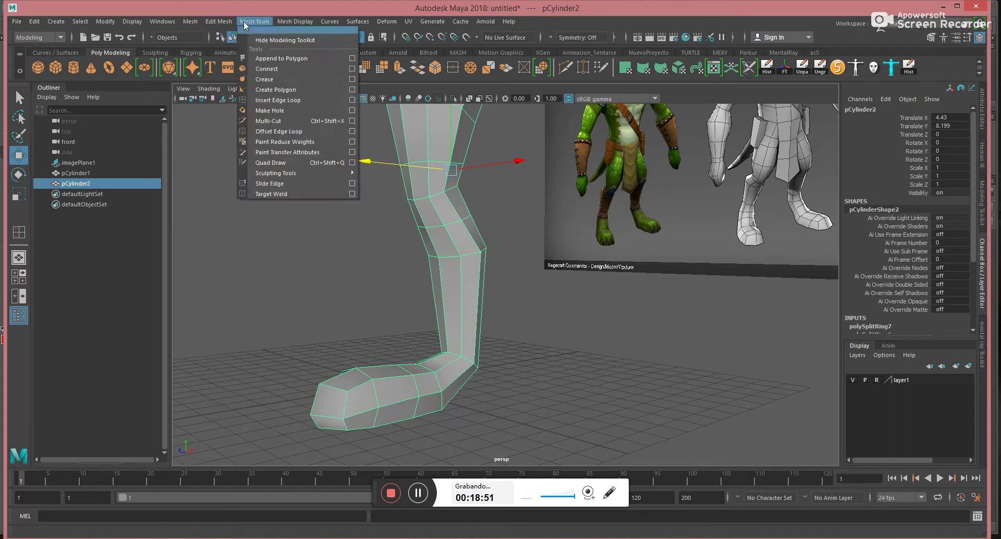
{"action": "left_click", "coordinate": [267, 99]}
{"action": "left_click", "coordinate": [464, 307]}
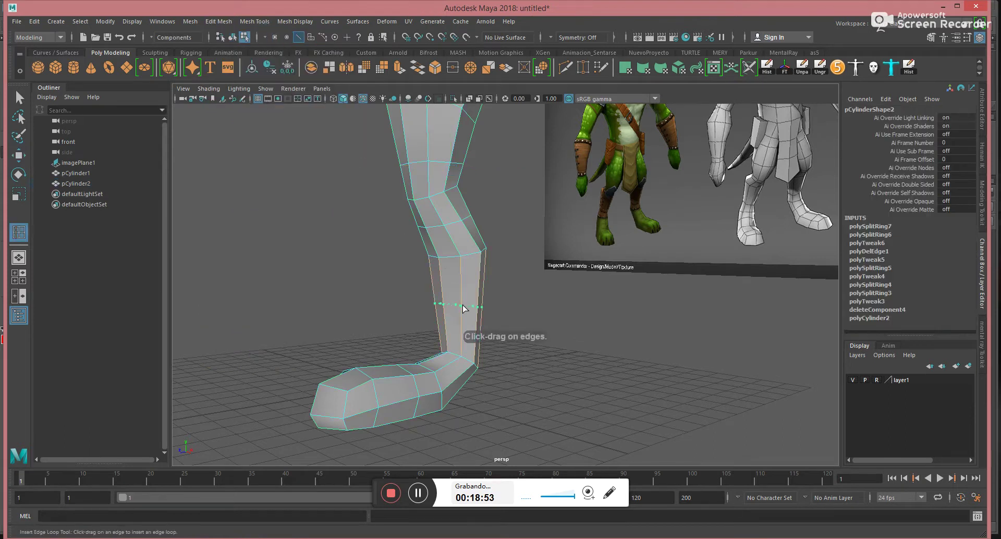
{"action": "key", "text": "w"}
Adjust the vertices around the heel and ankle, and shift the whole foot back toward the heel
{"action": "left_click_drag", "start_coordinate": [524, 317], "coordinate": [517, 360], "text": "alt"}
{"action": "middle_click_drag", "start_coordinate": [538, 365], "coordinate": [460, 329], "text": "alt"}
{"action": "left_click_drag", "start_coordinate": [460, 329], "coordinate": [384, 323], "text": "alt"}
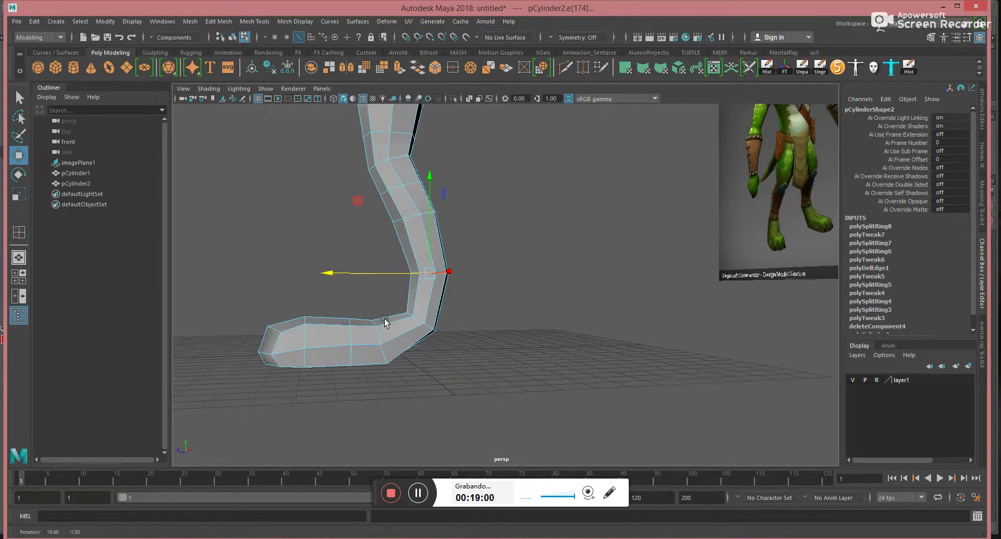
{"action": "key", "text": "F9"}
{"action": "left_click_drag", "start_coordinate": [459, 315], "coordinate": [427, 347]}
{"action": "left_click_drag", "start_coordinate": [435, 280], "coordinate": [407, 312]}
{"action": "left_click", "coordinate": [411, 301]}
{"action": "left_click_drag", "start_coordinate": [577, 327], "coordinate": [439, 389], "text": "alt"}
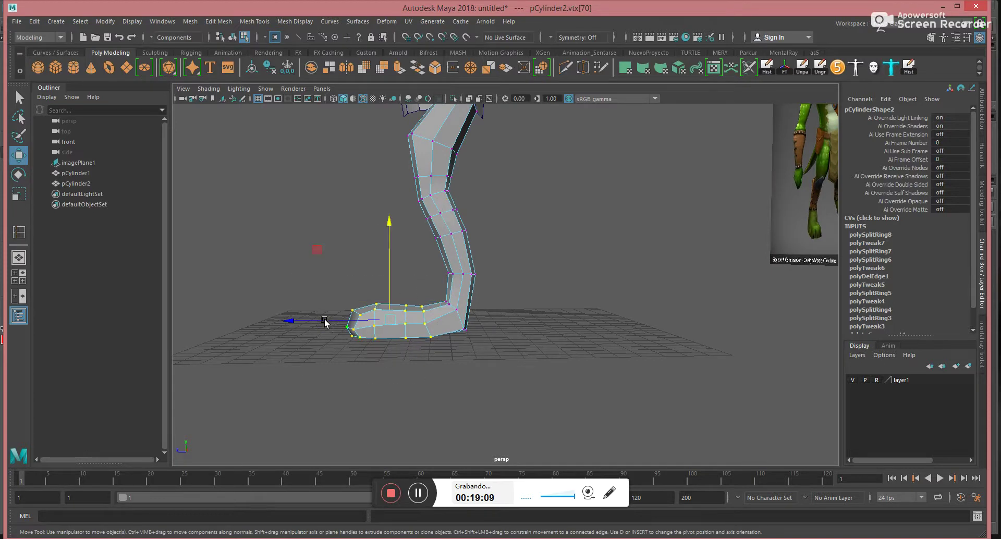
{"action": "left_click_drag", "start_coordinate": [312, 319], "coordinate": [323, 326]}
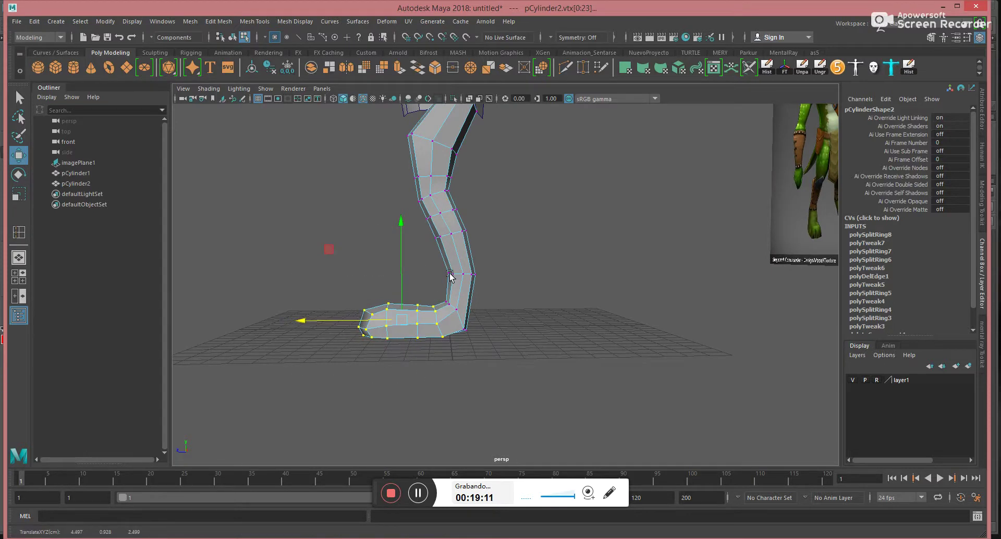
Narrow the vertex ring around the lower shin by scaling it along X and adjust its sideways position
{"action": "middle_click_drag", "start_coordinate": [441, 287], "coordinate": [447, 355], "text": "alt"}
{"action": "left_click_drag", "start_coordinate": [446, 353], "coordinate": [425, 344], "text": "alt"}
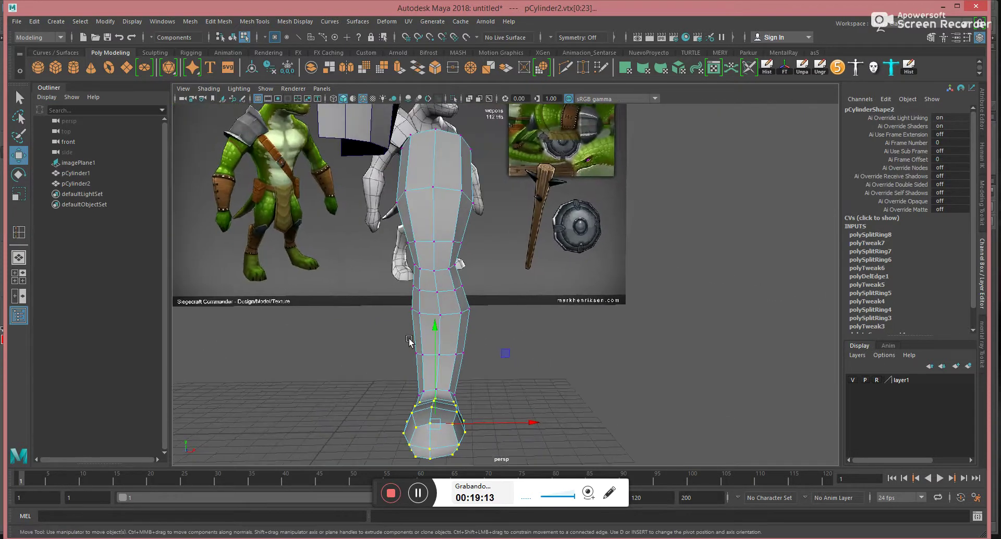
{"action": "key", "text": "r"}
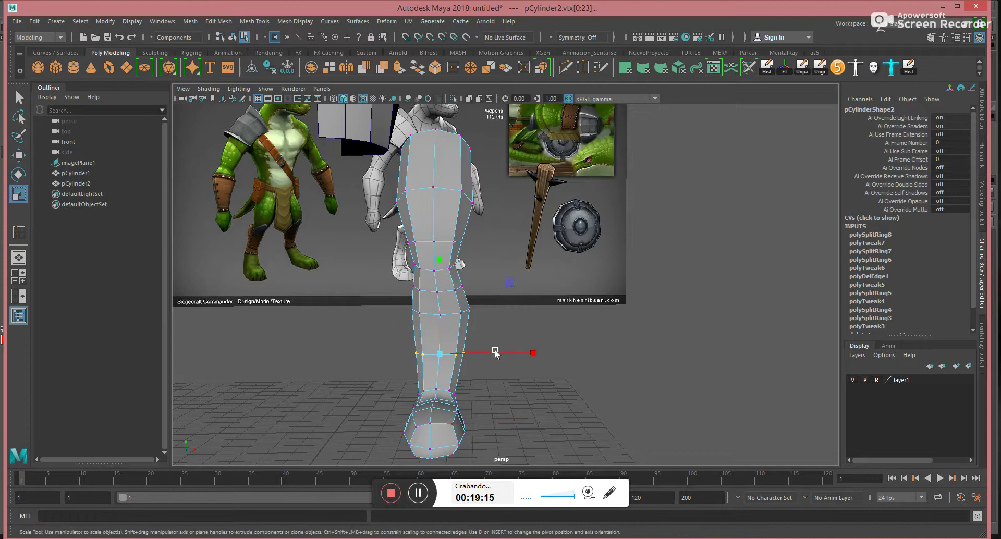
{"action": "left_click_drag", "start_coordinate": [526, 354], "coordinate": [506, 355]}
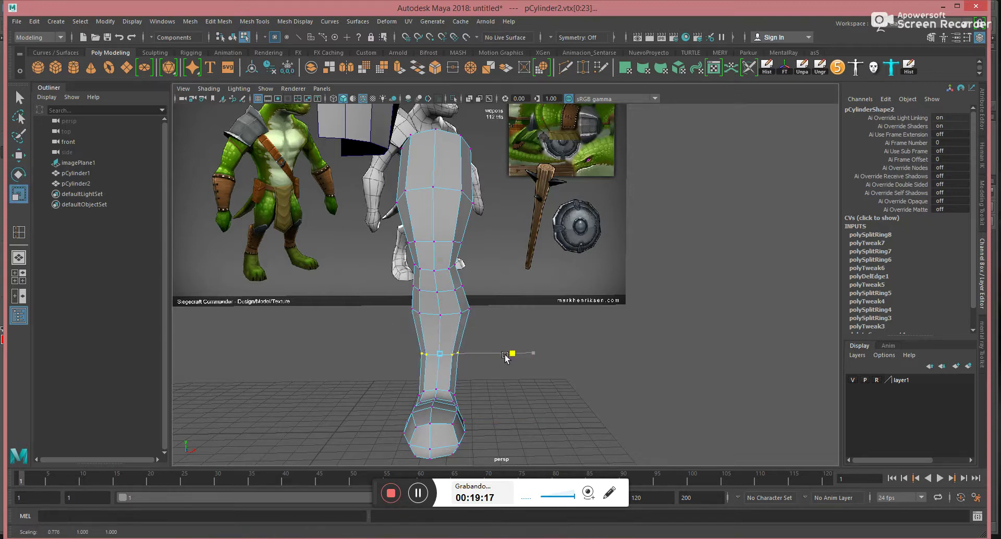
{"action": "key", "text": "w"}
{"action": "left_click_drag", "start_coordinate": [518, 353], "coordinate": [521, 354]}
Reshape the calf's front outline by moving its outer side vertices outward and adjusting both sides just below the knee
{"action": "left_click", "coordinate": [473, 319]}
{"action": "left_click_drag", "start_coordinate": [530, 309], "coordinate": [508, 306]}
{"action": "left_click_drag", "start_coordinate": [505, 266], "coordinate": [459, 286]}
{"action": "left_click", "coordinate": [460, 285]}
{"action": "middle_click_drag", "start_coordinate": [525, 218], "coordinate": [531, 216]}
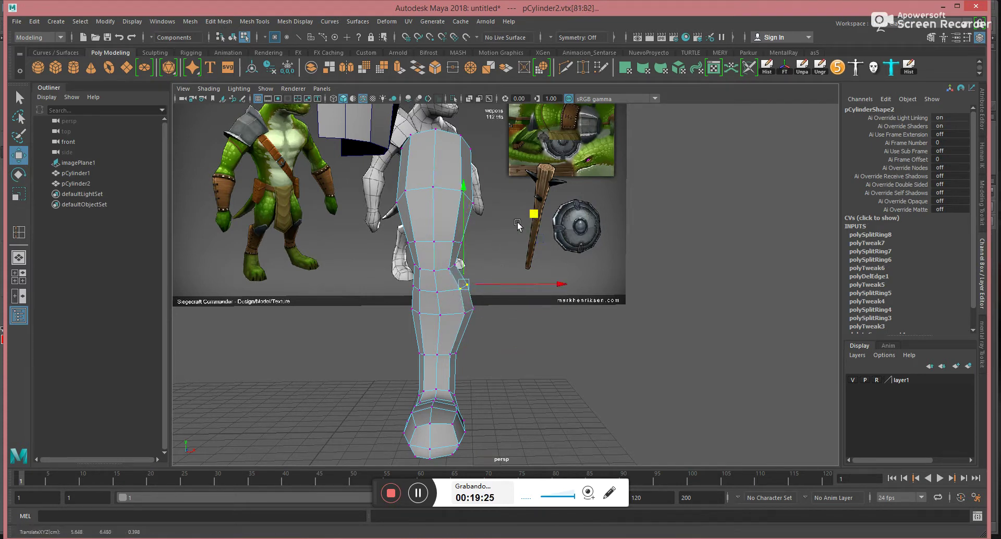
{"action": "left_click_drag", "start_coordinate": [403, 272], "coordinate": [423, 301]}
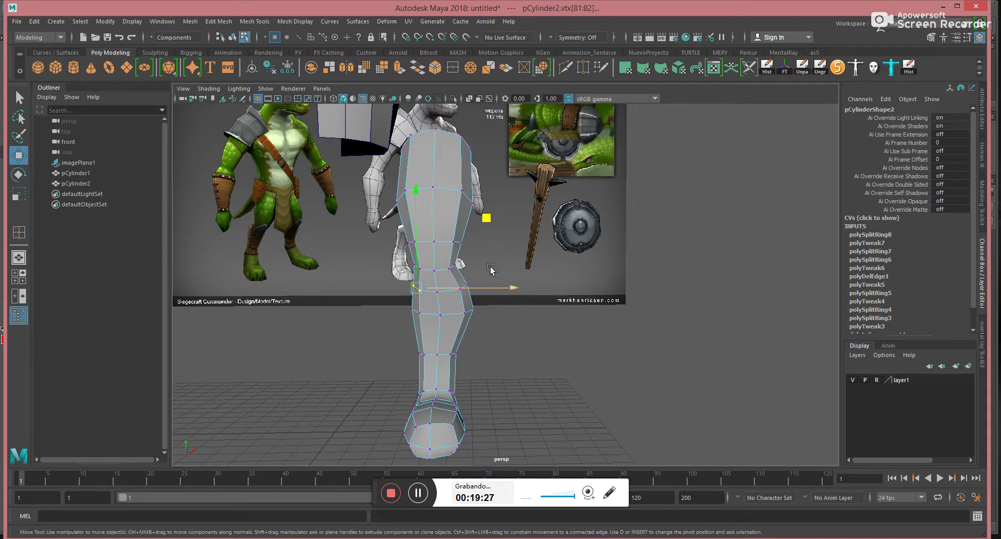
{"action": "left_click_drag", "start_coordinate": [514, 287], "coordinate": [515, 293]}
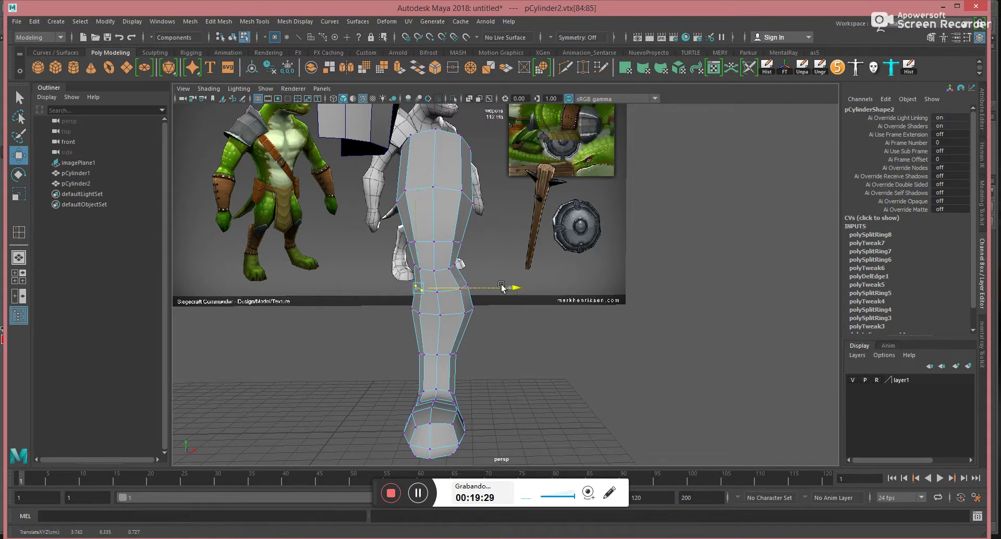
Widen the leg just above the knee by moving the vertices on both sides outward
{"action": "left_click_drag", "start_coordinate": [397, 231], "coordinate": [425, 259]}
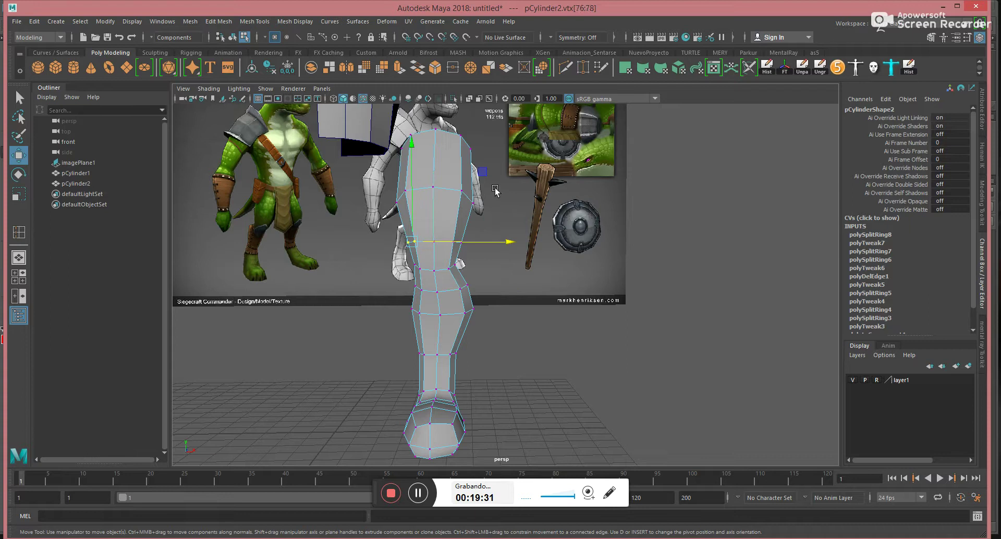
{"action": "left_click_drag", "start_coordinate": [485, 175], "coordinate": [482, 179]}
{"action": "left_click_drag", "start_coordinate": [484, 230], "coordinate": [449, 247]}
{"action": "left_click_drag", "start_coordinate": [527, 174], "coordinate": [538, 180]}
Pull the front vertices of the lower thigh forward to form the bulge above the knee
{"action": "left_click", "coordinate": [434, 242]}
{"action": "left_click_drag", "start_coordinate": [513, 272], "coordinate": [398, 265], "text": "alt"}
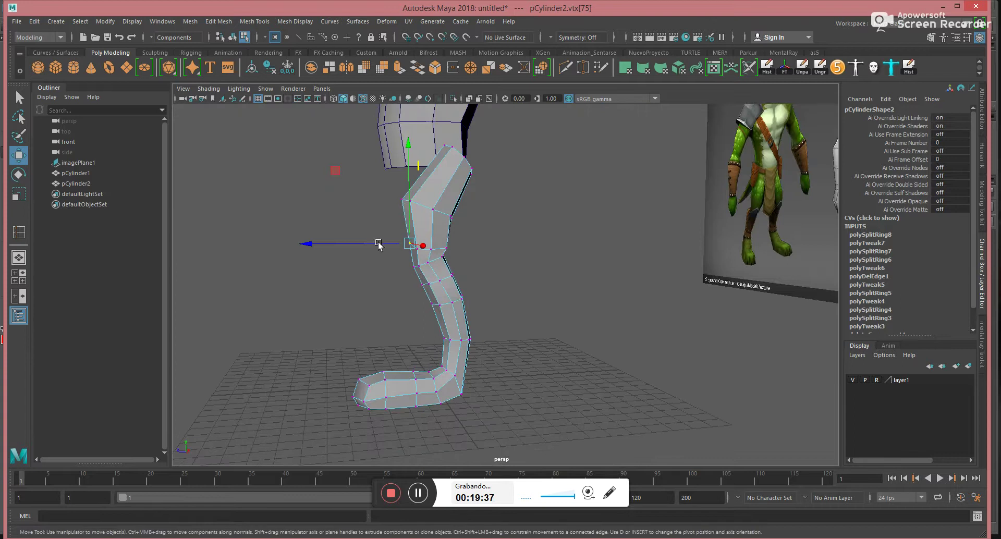
{"action": "left_click_drag", "start_coordinate": [341, 179], "coordinate": [325, 177]}
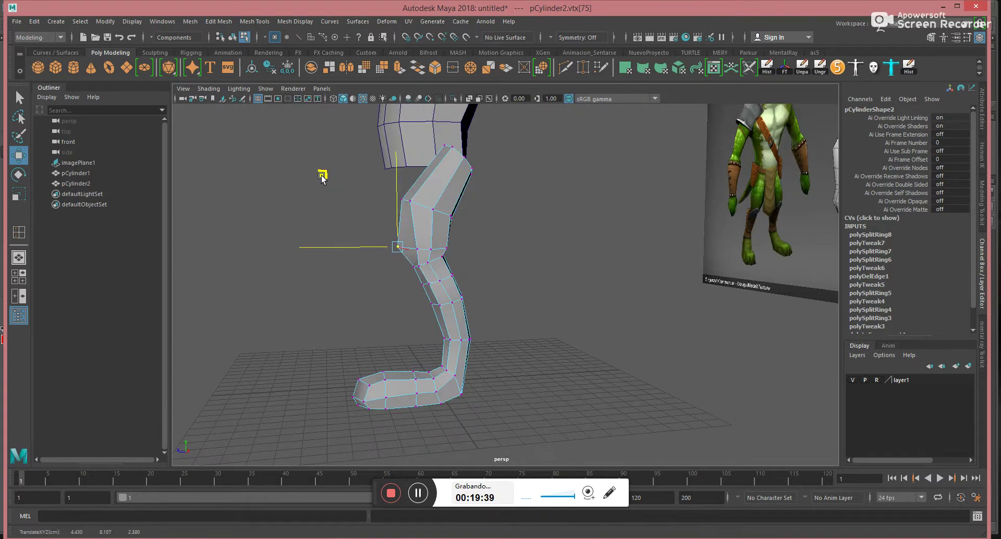
{"action": "left_click", "coordinate": [420, 250]}
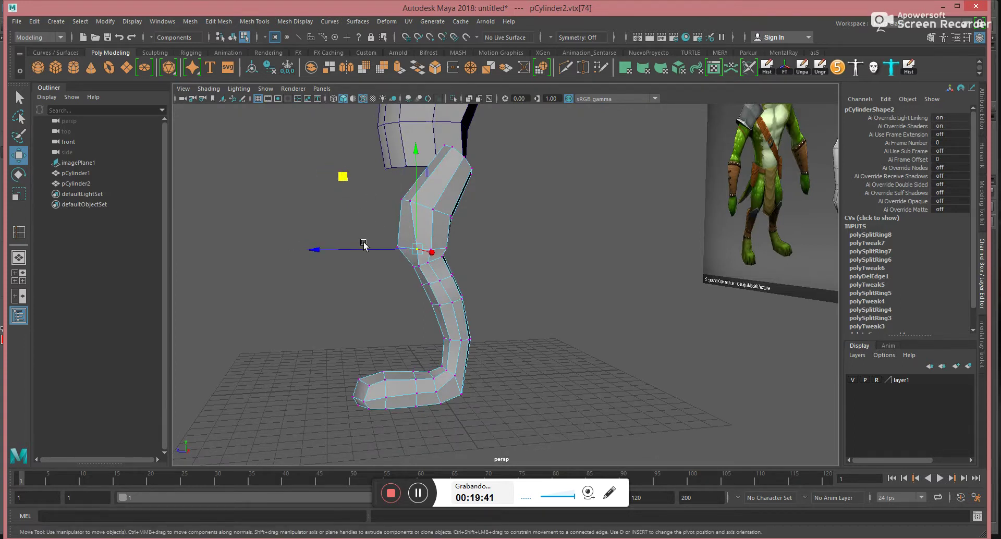
{"action": "left_click_drag", "start_coordinate": [395, 253], "coordinate": [506, 277]}
Fill out the back of the thigh by repositioning its rear vertices and those at the upper edge
{"action": "left_click_drag", "start_coordinate": [558, 293], "coordinate": [567, 282], "text": "alt"}
{"action": "left_click", "coordinate": [566, 208]}
{"action": "mouse_move", "coordinate": [572, 247]}
{"action": "left_mouse_down", "text": "alt"}
{"action": "mouse_move", "coordinate": [547, 245]}
{"action": "mouse_move", "coordinate": [568, 233]}
{"action": "left_mouse_up", "text": "alt"}
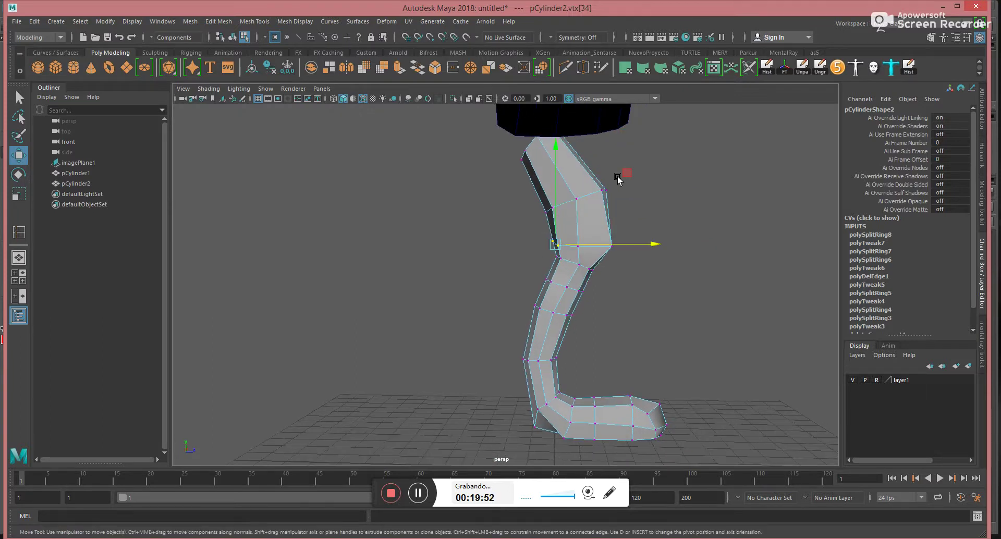
{"action": "left_click_drag", "start_coordinate": [507, 228], "coordinate": [558, 197]}
{"action": "middle_click_drag", "start_coordinate": [621, 139], "coordinate": [620, 221]}
{"action": "left_click_drag", "start_coordinate": [518, 196], "coordinate": [519, 195]}
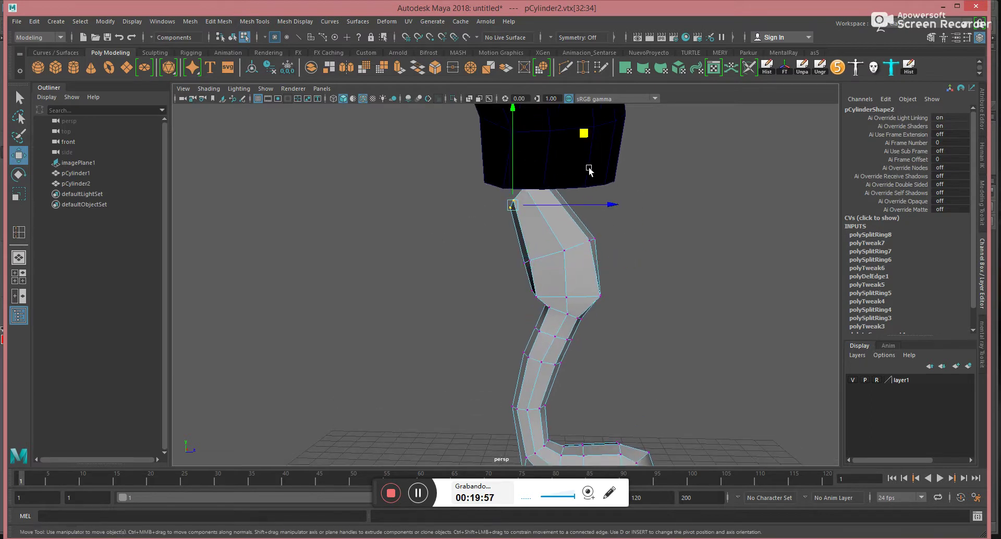
Pull the front vertices at and below the knee forward to smooth the transition from thigh to shin
{"action": "left_click_drag", "start_coordinate": [574, 139], "coordinate": [392, 336], "text": "alt"}
{"action": "left_click_drag", "start_coordinate": [392, 336], "coordinate": [405, 326]}
{"action": "key", "text": "ctrl+z"}
{"action": "left_click_drag", "start_coordinate": [334, 256], "coordinate": [330, 261]}
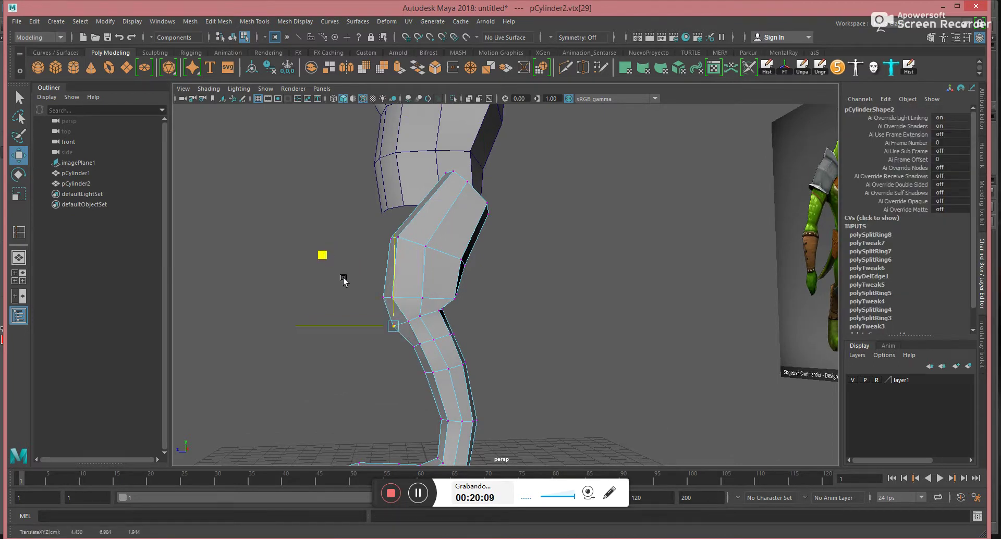
{"action": "left_click_drag", "start_coordinate": [398, 359], "coordinate": [418, 344]}
{"action": "left_click_drag", "start_coordinate": [346, 275], "coordinate": [338, 276]}
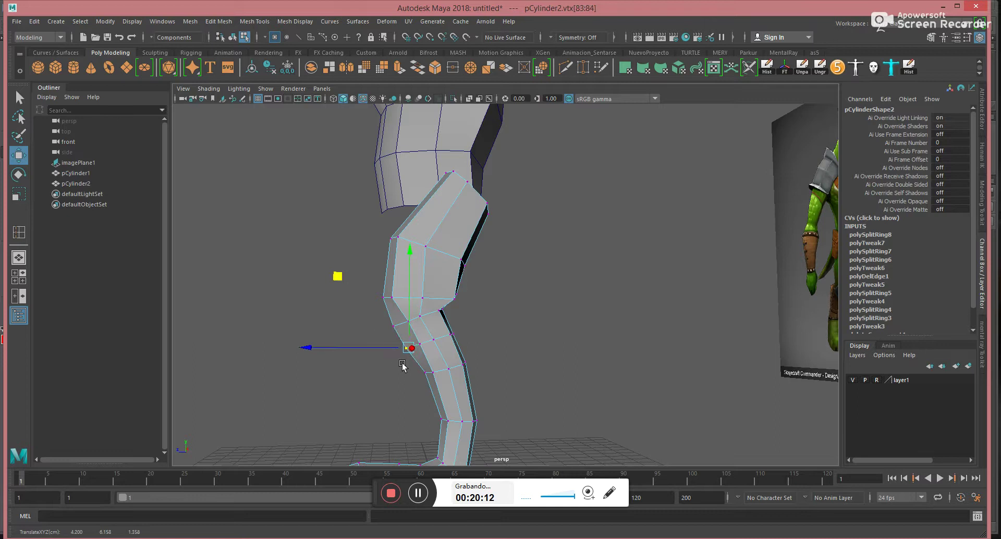
Show the Modeling Toolkit and reshape the front of the shin by tweaking its vertices in Tweak/Marquee mode
{"action": "left_click", "coordinate": [341, 291]}
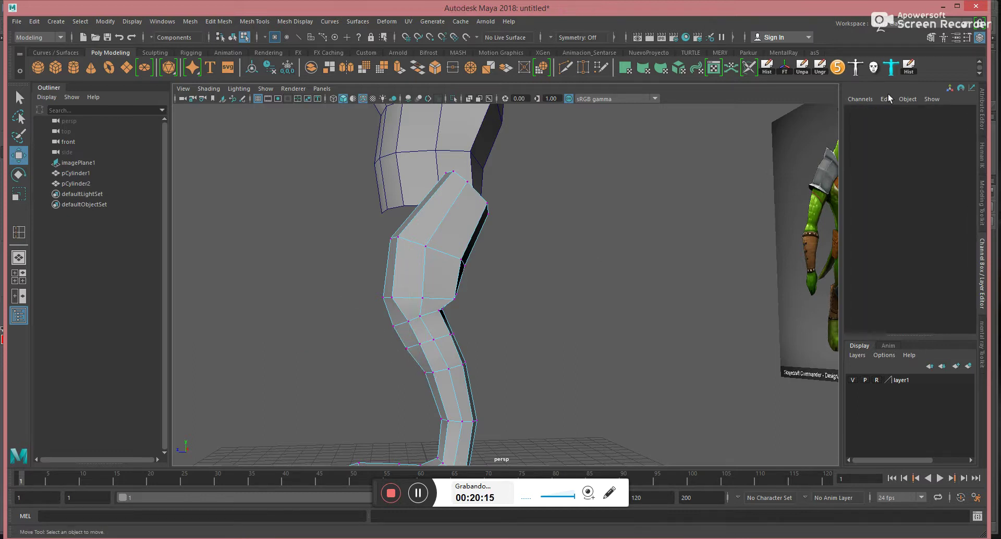
{"action": "left_click", "coordinate": [931, 37]}
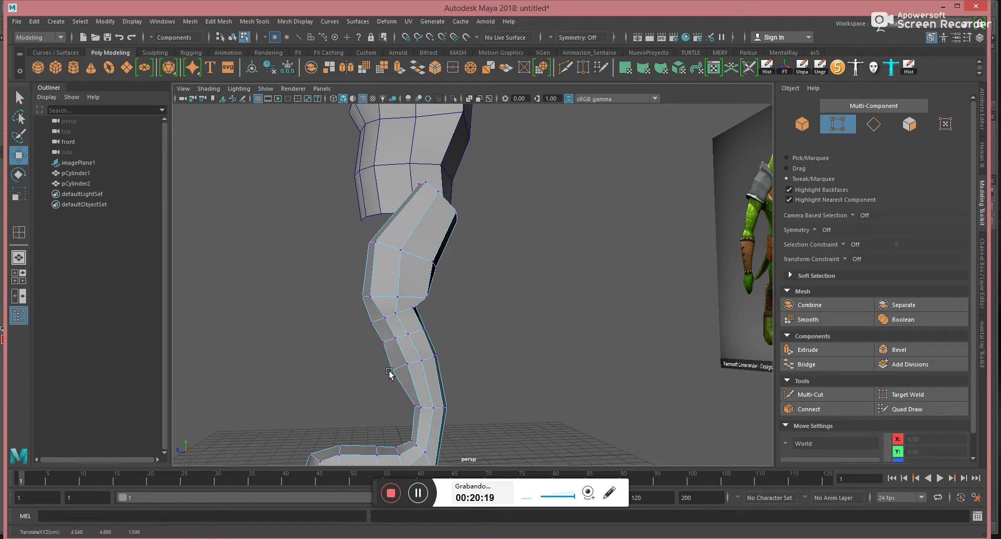
{"action": "left_click", "coordinate": [383, 344]}
{"action": "left_click_drag", "start_coordinate": [412, 402], "coordinate": [408, 408]}
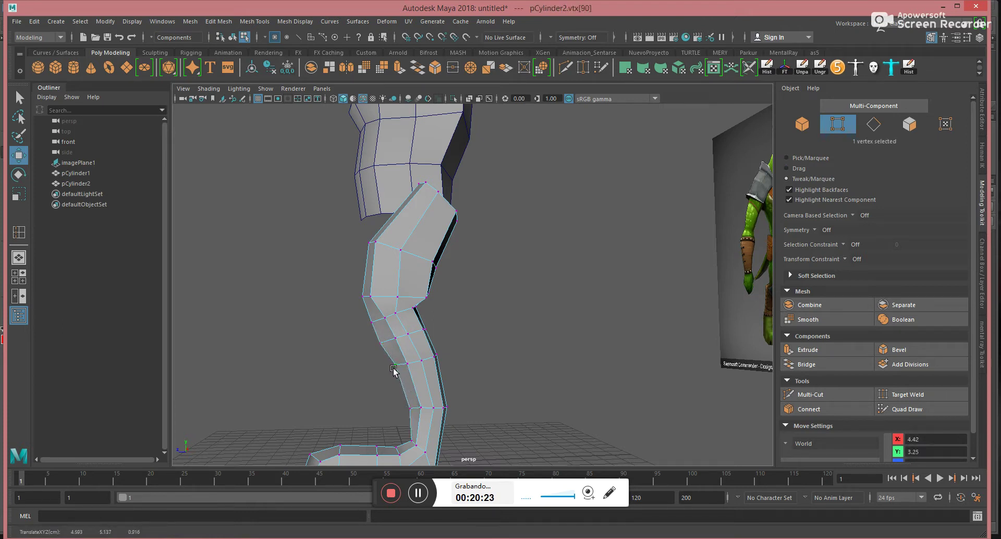
Tweak individual vertices around the calf and lower leg from several angles to round the shape
{"action": "left_click_drag", "start_coordinate": [447, 399], "coordinate": [480, 346], "text": "alt"}
{"action": "left_click", "coordinate": [480, 397]}
{"action": "mouse_move", "coordinate": [523, 393]}
{"action": "left_mouse_down", "text": "alt"}
{"action": "mouse_move", "coordinate": [492, 402]}
{"action": "mouse_move", "coordinate": [496, 353]}
{"action": "mouse_move", "coordinate": [530, 376]}
{"action": "mouse_move", "coordinate": [515, 384]}
{"action": "left_mouse_up", "text": "alt"}
{"action": "left_click", "coordinate": [544, 384]}
{"action": "left_click_drag", "start_coordinate": [545, 351], "coordinate": [588, 344], "text": "alt"}
{"action": "left_click", "coordinate": [575, 328]}
{"action": "left_click", "coordinate": [591, 338]}
{"action": "left_click_drag", "start_coordinate": [572, 390], "coordinate": [575, 390]}
Tweak the vertices at the heel and the front of the ankle to refine where the leg meets the foot
{"action": "left_click_drag", "start_coordinate": [469, 378], "coordinate": [458, 318], "text": "alt"}
{"action": "left_click_drag", "start_coordinate": [563, 347], "coordinate": [541, 383], "text": "alt"}
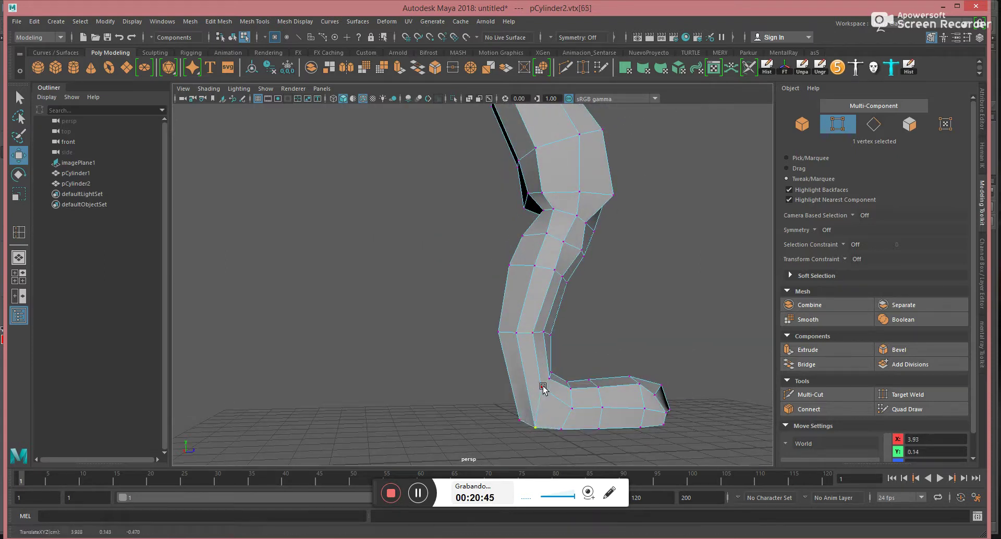
{"action": "left_click", "coordinate": [547, 401]}
{"action": "left_click_drag", "start_coordinate": [548, 401], "coordinate": [520, 380], "text": "alt"}
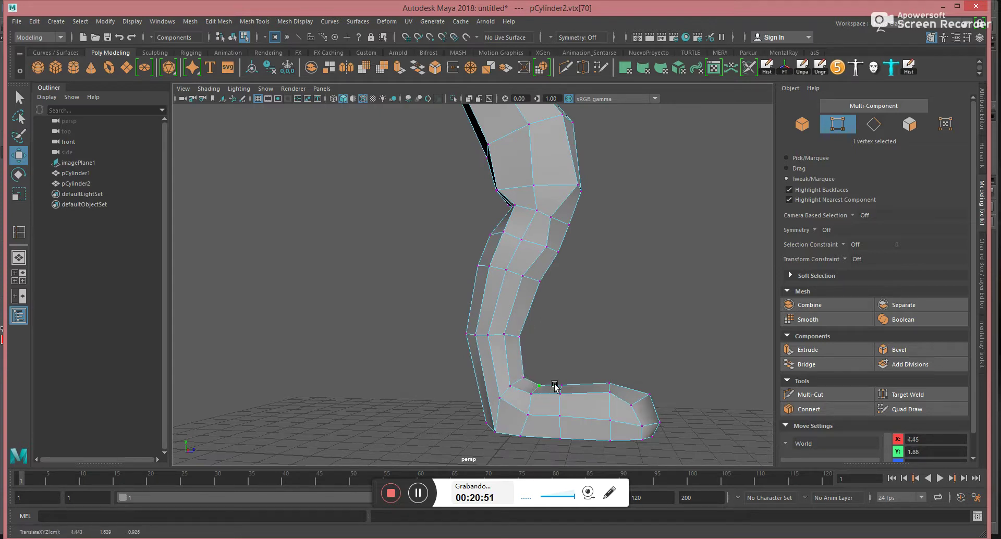
Tweak the vertices along the top of the foot, the ankle side and the toe end to round the foot
{"action": "left_click_drag", "start_coordinate": [609, 384], "coordinate": [568, 401]}
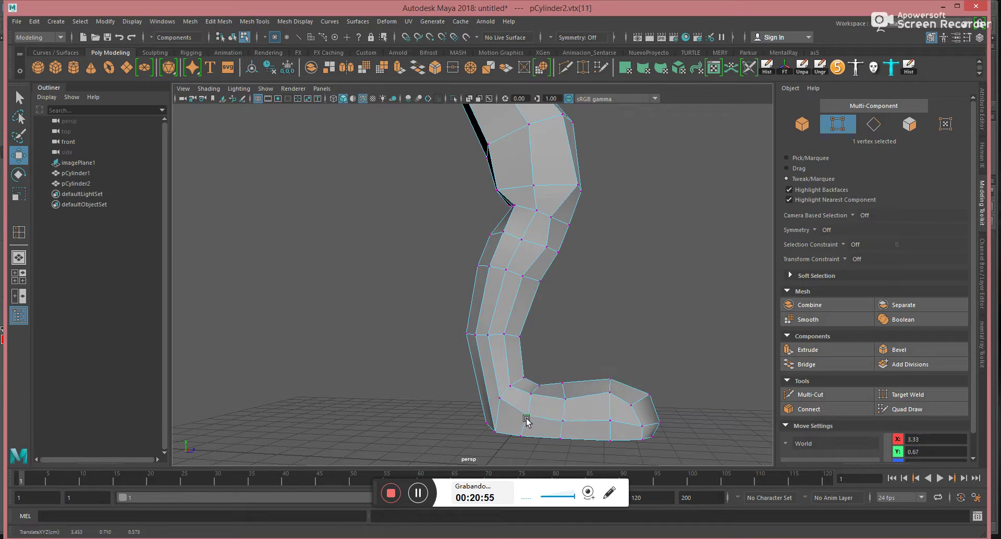
{"action": "mouse_move", "coordinate": [501, 398]}
{"action": "left_mouse_down"}
{"action": "mouse_move", "coordinate": [500, 409]}
{"action": "mouse_move", "coordinate": [517, 397]}
{"action": "left_mouse_up"}
{"action": "left_click_drag", "start_coordinate": [632, 408], "coordinate": [612, 402], "text": "alt"}
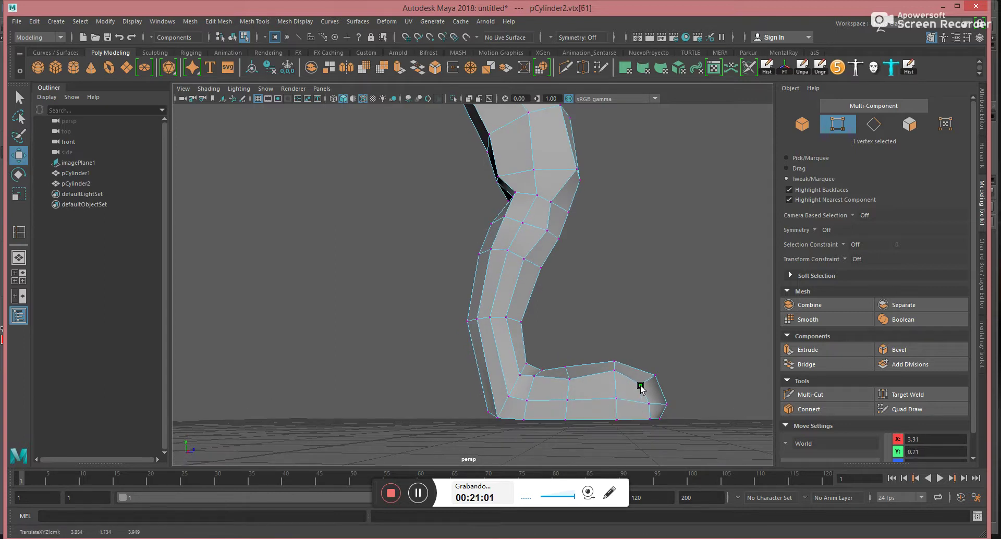
{"action": "left_click", "coordinate": [621, 379]}
{"action": "left_click_drag", "start_coordinate": [617, 380], "coordinate": [503, 373], "text": "alt"}
{"action": "right_click_drag", "start_coordinate": [436, 375], "coordinate": [464, 381], "text": "alt"}
{"action": "left_click_drag", "start_coordinate": [402, 381], "coordinate": [402, 383]}
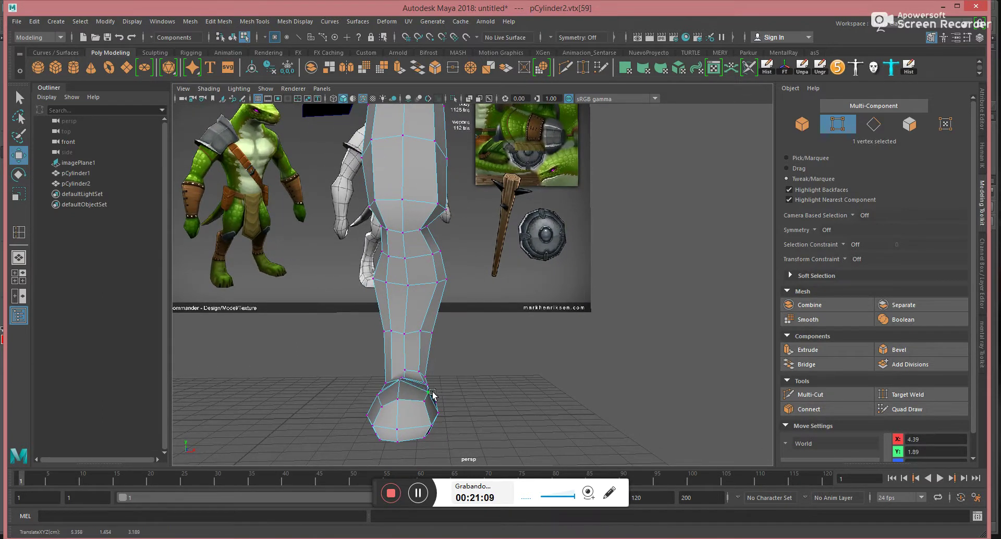
{"action": "left_click", "coordinate": [433, 425]}
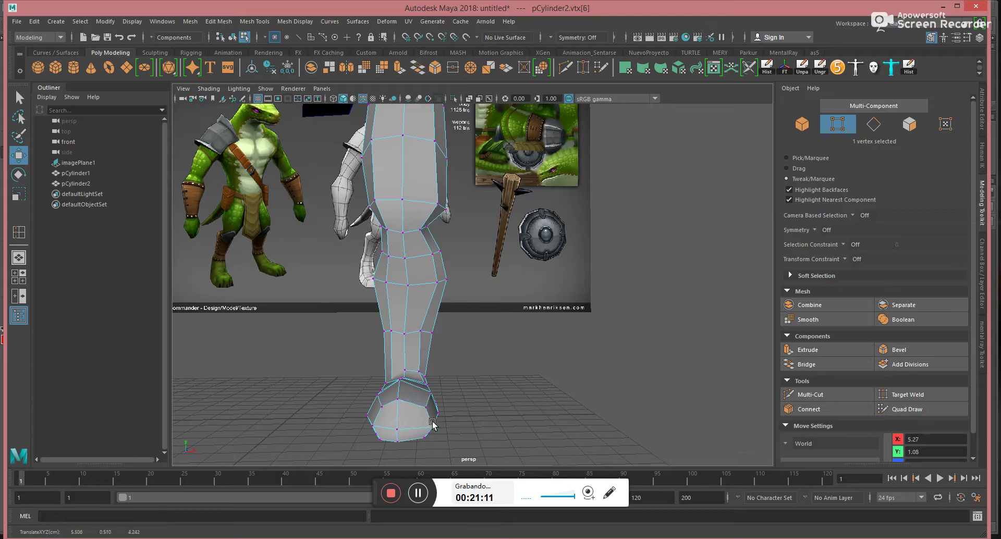
Tweak the front vertices of the thigh and lower shin to even out the leg's front silhouette
{"action": "right_click_drag", "start_coordinate": [537, 387], "coordinate": [481, 326], "text": "alt"}
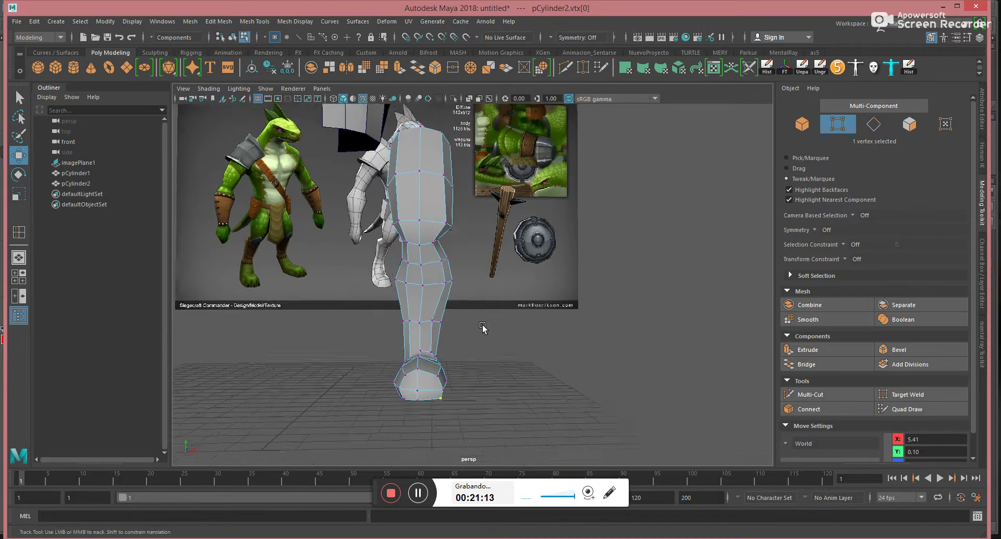
{"action": "middle_click_drag", "start_coordinate": [481, 325], "coordinate": [491, 350], "text": "alt"}
{"action": "left_click_drag", "start_coordinate": [465, 247], "coordinate": [462, 238]}
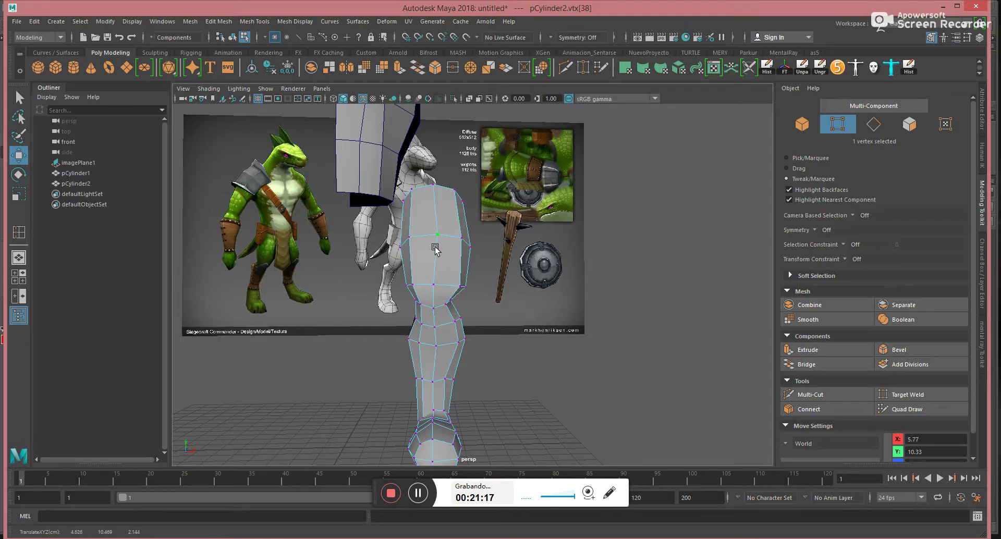
{"action": "left_click", "coordinate": [433, 381]}
{"action": "right_click_drag", "start_coordinate": [435, 373], "coordinate": [474, 297], "text": "alt"}
{"action": "left_click_drag", "start_coordinate": [473, 297], "coordinate": [422, 280], "text": "alt"}
{"action": "left_click_drag", "start_coordinate": [538, 292], "coordinate": [530, 258], "text": "alt"}
{"action": "key", "text": "F8"}
{"action": "right_click_drag", "start_coordinate": [530, 261], "coordinate": [579, 277], "text": "alt"}
{"action": "mouse_move", "coordinate": [428, 230]}
{"action": "left_mouse_down", "text": "alt"}
{"action": "mouse_move", "coordinate": [500, 244]}
{"action": "mouse_move", "coordinate": [459, 245]}
{"action": "mouse_move", "coordinate": [441, 229]}
{"action": "left_mouse_up", "text": "alt"}
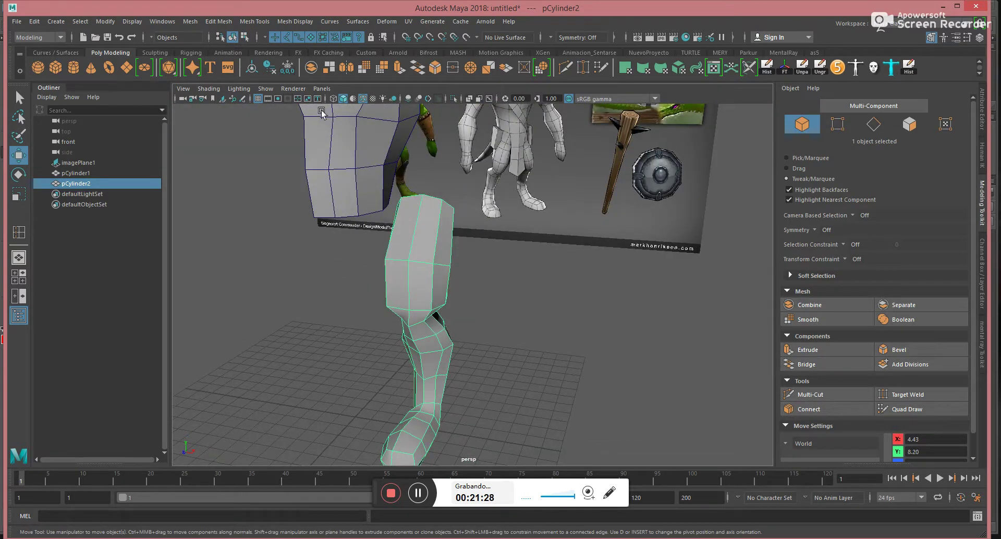
{"action": "key", "text": "F9"}
{"action": "left_click", "coordinate": [399, 199]}
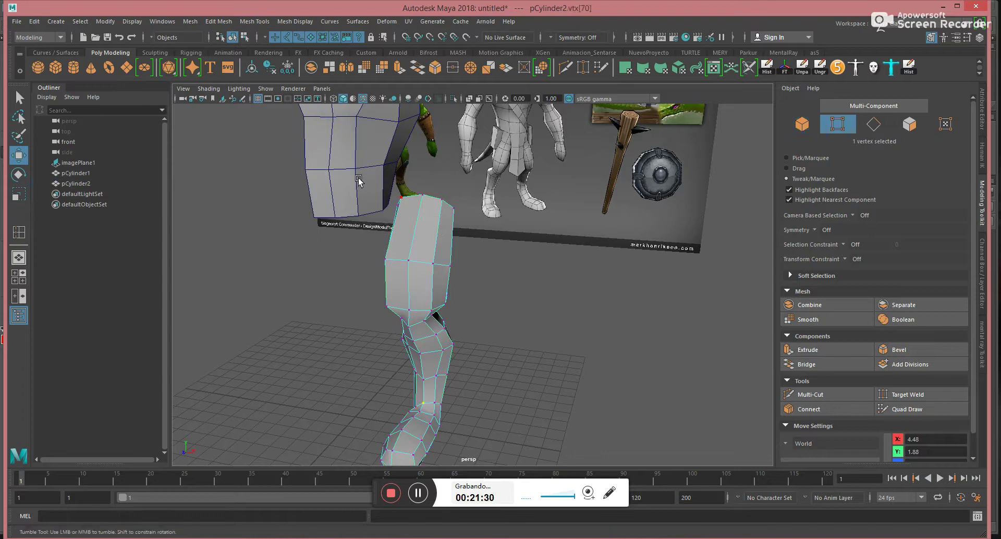
{"action": "left_click_drag", "start_coordinate": [352, 174], "coordinate": [476, 295]}
{"action": "key", "text": "ctrl+z"}
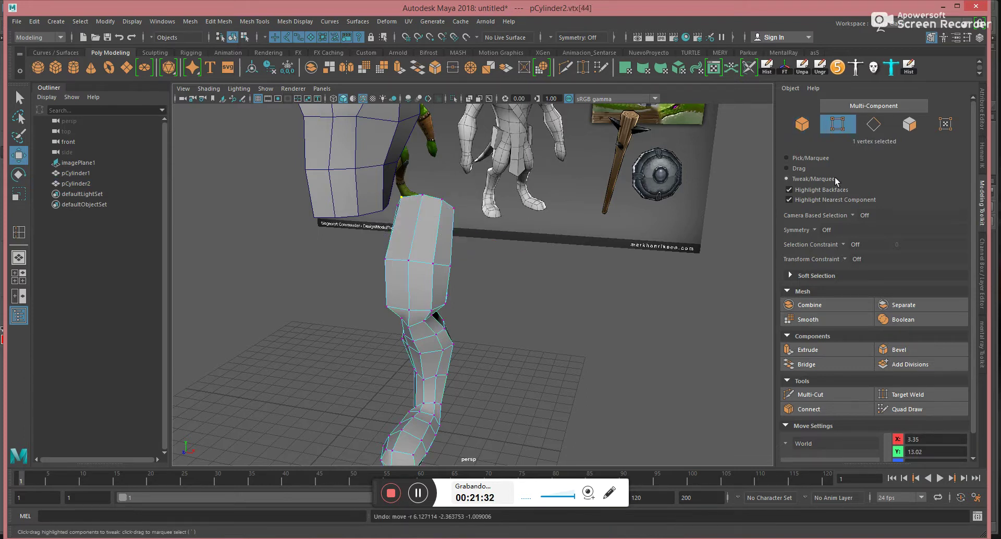
In Pick/Marquee mode, select the eight vertices of the thigh's top opening, scale them up slightly and rotate them to slant the opening
{"action": "left_click", "coordinate": [809, 159]}
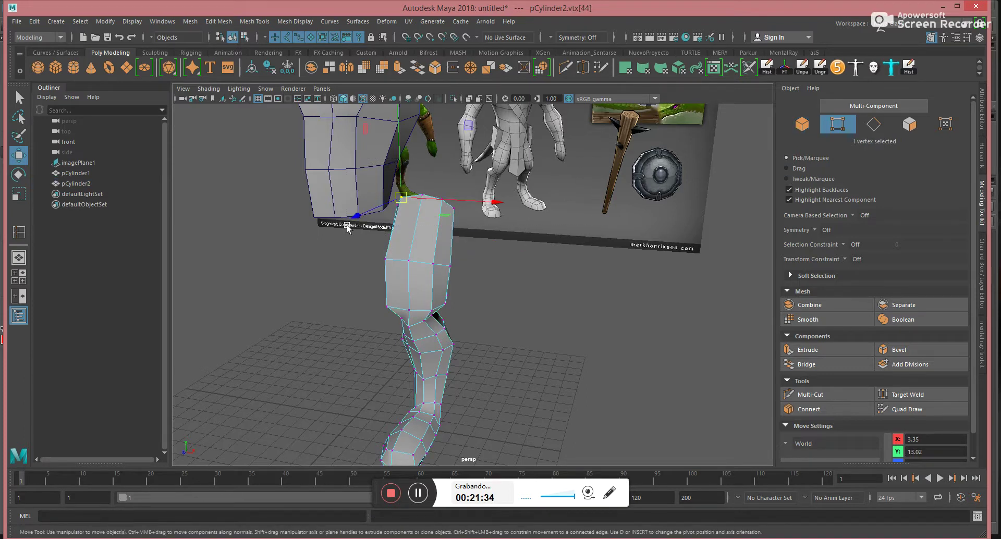
{"action": "left_click_drag", "start_coordinate": [344, 224], "coordinate": [473, 180]}
{"action": "key", "text": "e"}
{"action": "left_click_drag", "start_coordinate": [532, 220], "coordinate": [428, 205], "text": "alt"}
{"action": "key", "text": "r"}
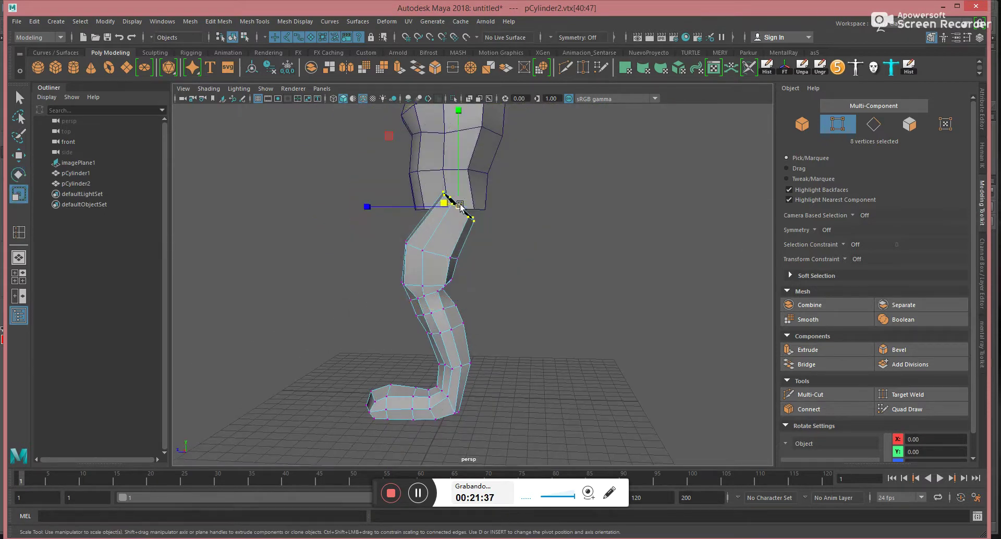
{"action": "left_click_drag", "start_coordinate": [458, 206], "coordinate": [464, 206]}
{"action": "key", "text": "e"}
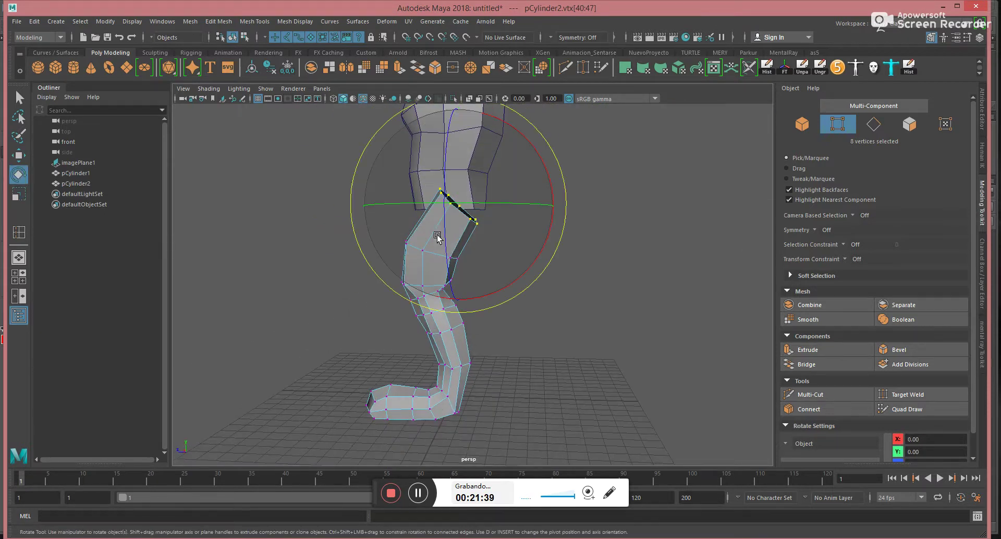
{"action": "left_click_drag", "start_coordinate": [432, 235], "coordinate": [585, 302]}
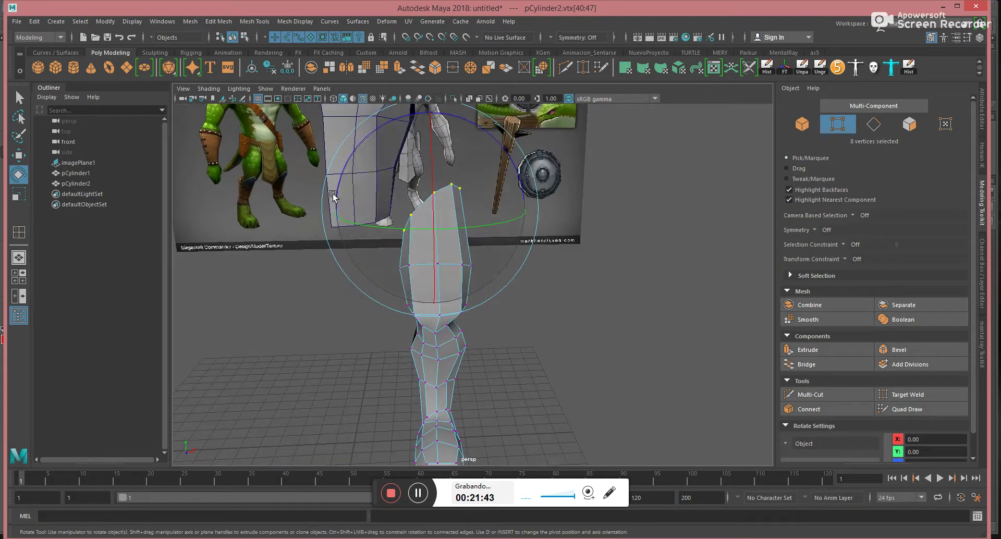
Return to object mode and compare the upper thigh from several angles with the reference wireframe
{"action": "right_click_drag", "start_coordinate": [440, 235], "coordinate": [475, 209]}
{"action": "left_click", "coordinate": [581, 313]}
{"action": "scroll", "coordinate": [581, 313], "scroll_direction": "down", "scroll_amount": 5}
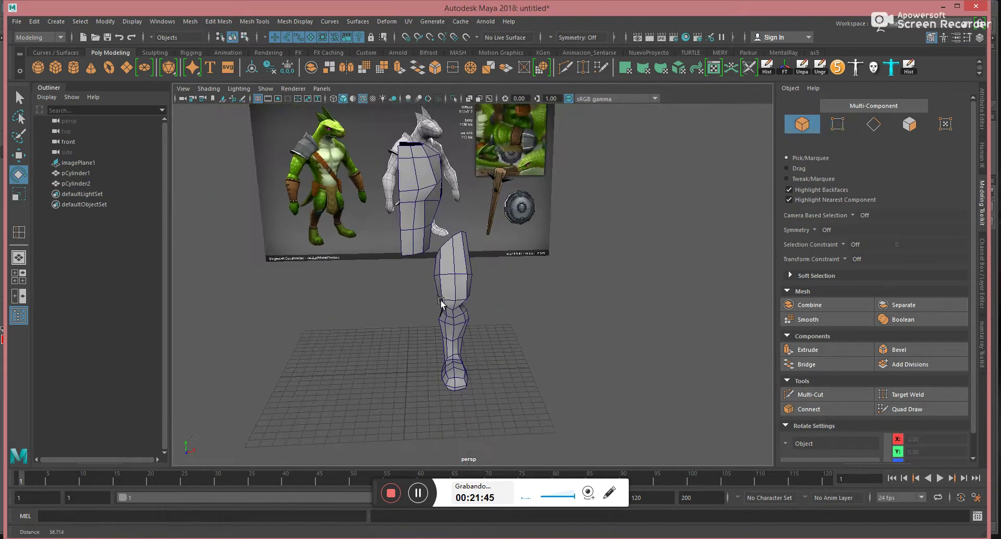
{"action": "left_click", "coordinate": [457, 285]}
{"action": "scroll", "coordinate": [317, 137], "scroll_direction": "up", "scroll_amount": 5}
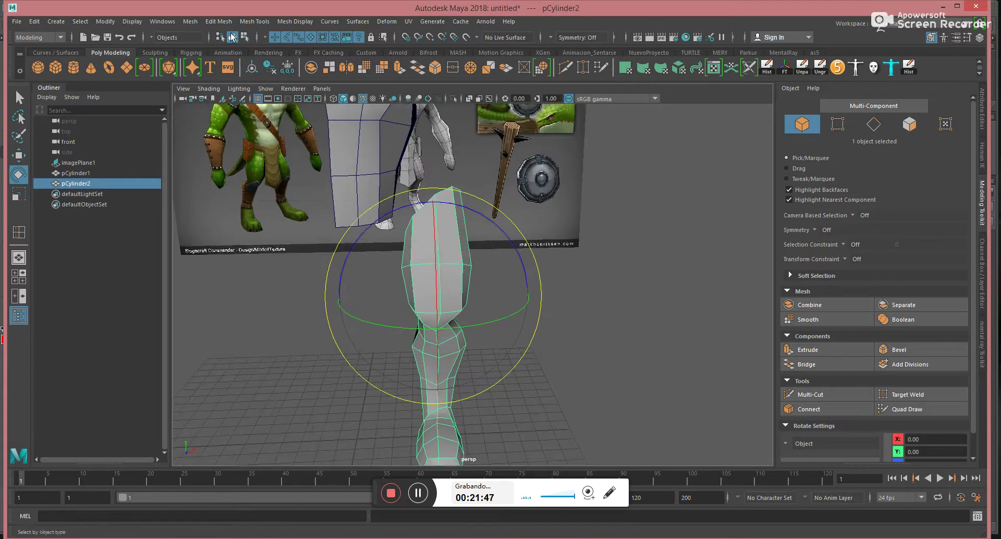
{"action": "left_click", "coordinate": [254, 21]}
{"action": "left_click", "coordinate": [620, 186]}
{"action": "left_click", "coordinate": [621, 183]}
{"action": "left_click_drag", "start_coordinate": [360, 153], "coordinate": [410, 136], "text": "alt"}
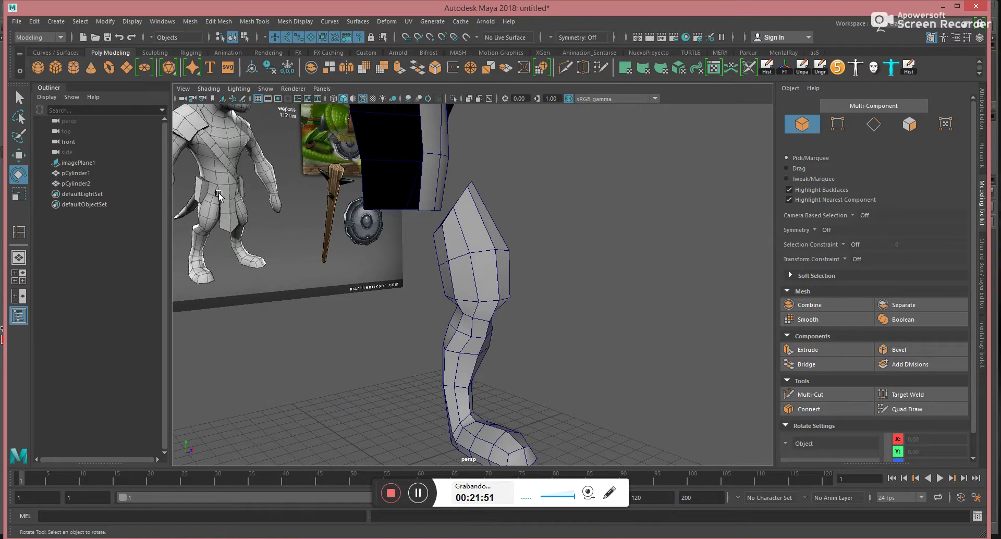
{"action": "left_click_drag", "start_coordinate": [241, 236], "coordinate": [499, 264], "text": "alt"}
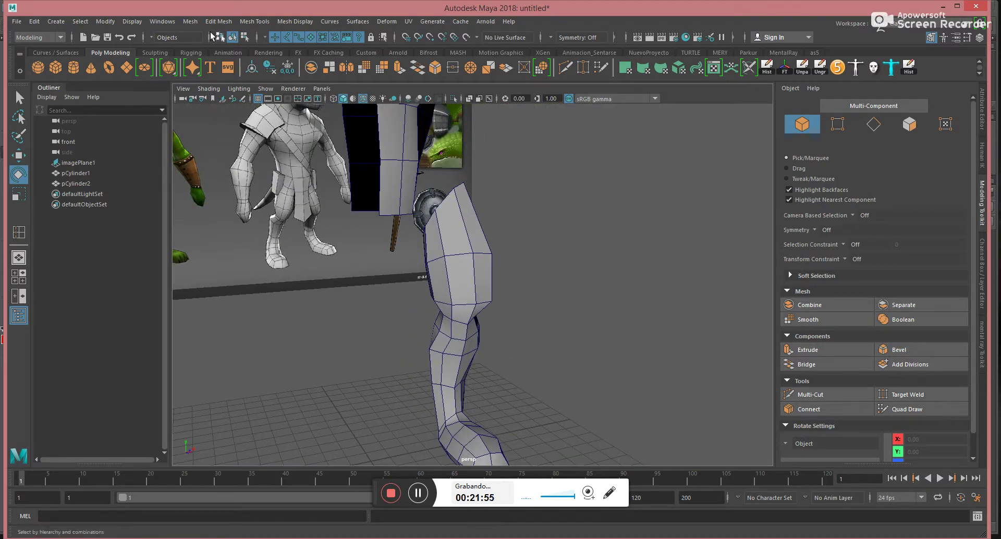
Insert an edge loop around the upper thigh, between its top opening and the loop below
{"action": "left_click", "coordinate": [254, 22]}
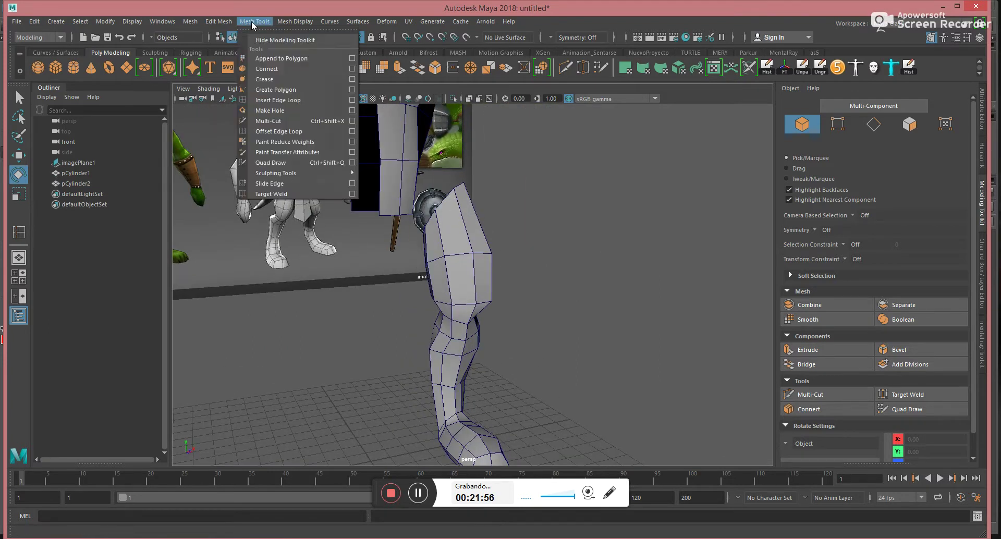
{"action": "left_click", "coordinate": [280, 100]}
{"action": "left_click", "coordinate": [440, 233]}
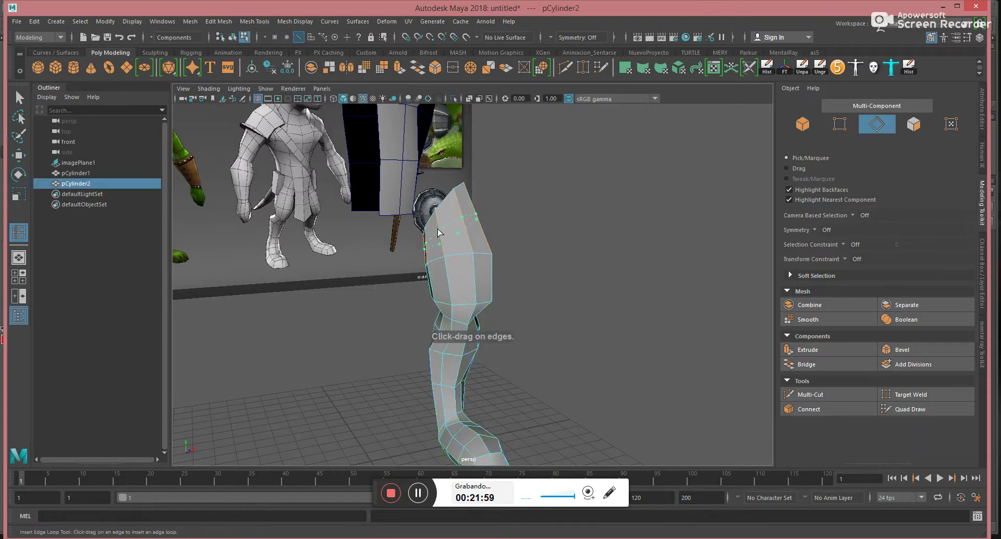
{"action": "left_click", "coordinate": [438, 232]}
{"action": "key", "text": "w"}
{"action": "left_click_drag", "start_coordinate": [454, 215], "coordinate": [452, 204], "text": "alt"}
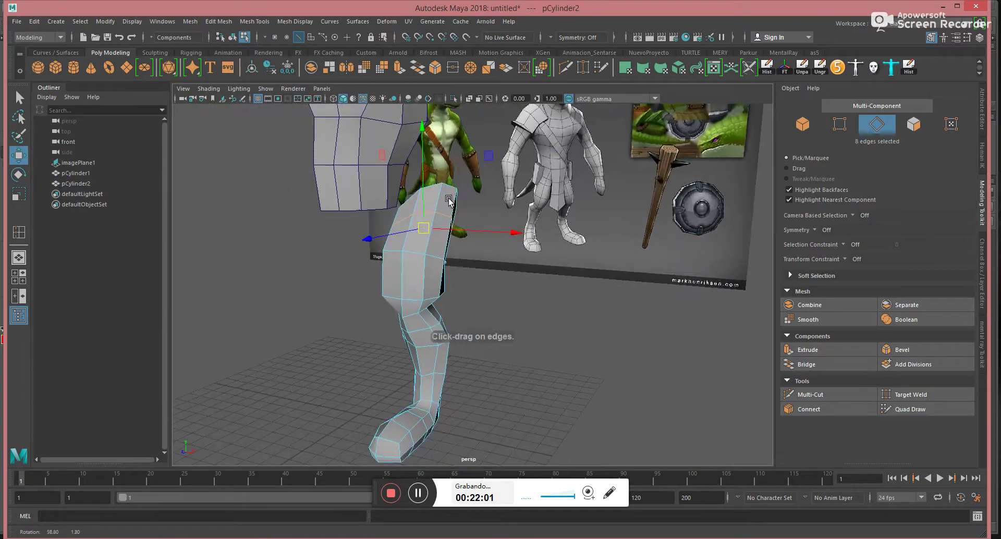
Select the edge loop at the top of the thigh, scale it up, and return to object mode
{"action": "double_click", "coordinate": [445, 183]}
{"action": "key", "text": "e"}
{"action": "key", "text": "r"}
{"action": "left_click_drag", "start_coordinate": [430, 207], "coordinate": [485, 210]}
{"action": "key", "text": "w"}
{"action": "right_click_drag", "start_coordinate": [438, 219], "coordinate": [583, 278]}
{"action": "left_click_drag", "start_coordinate": [624, 334], "coordinate": [663, 312], "text": "alt"}
{"action": "right_click_drag", "start_coordinate": [425, 251], "coordinate": [500, 223]}
{"action": "left_click", "coordinate": [632, 347]}
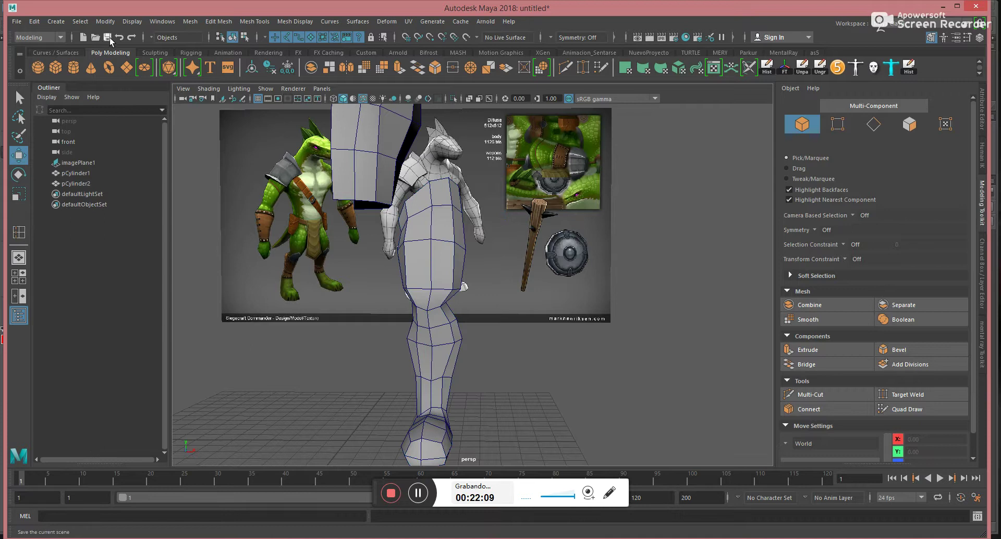
Save the scene as a Maya Binary file named Reptil_LowPOly_01 in the project's sourceimages folder
{"action": "key", "text": "ctrl+shift+s"}
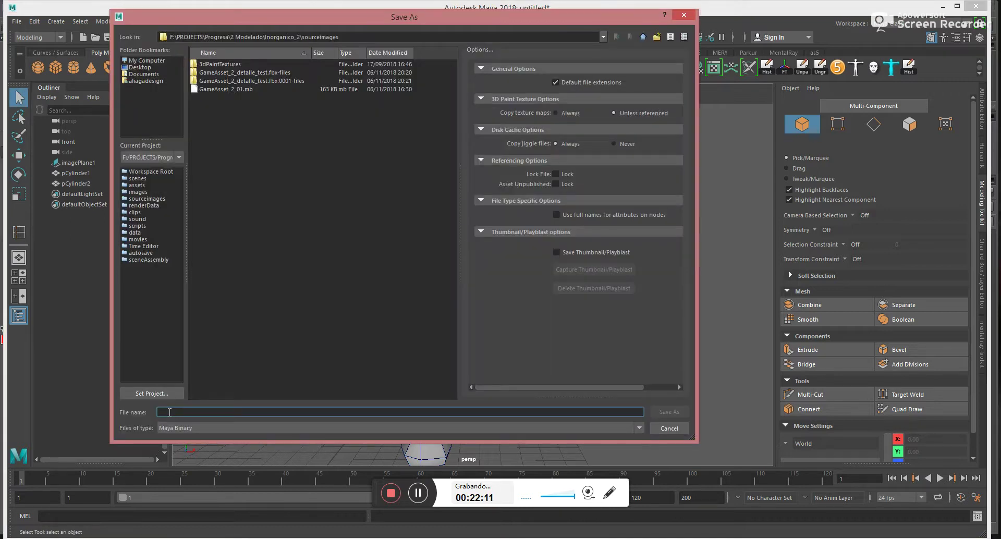
{"action": "type", "text": "Reptil_LowPOly_01"}
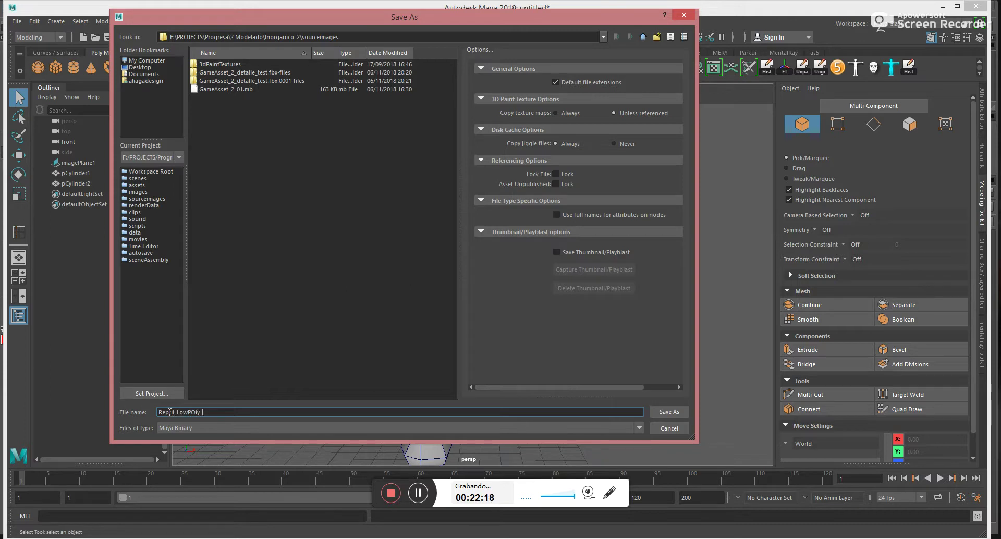
{"action": "key", "text": "Return"}
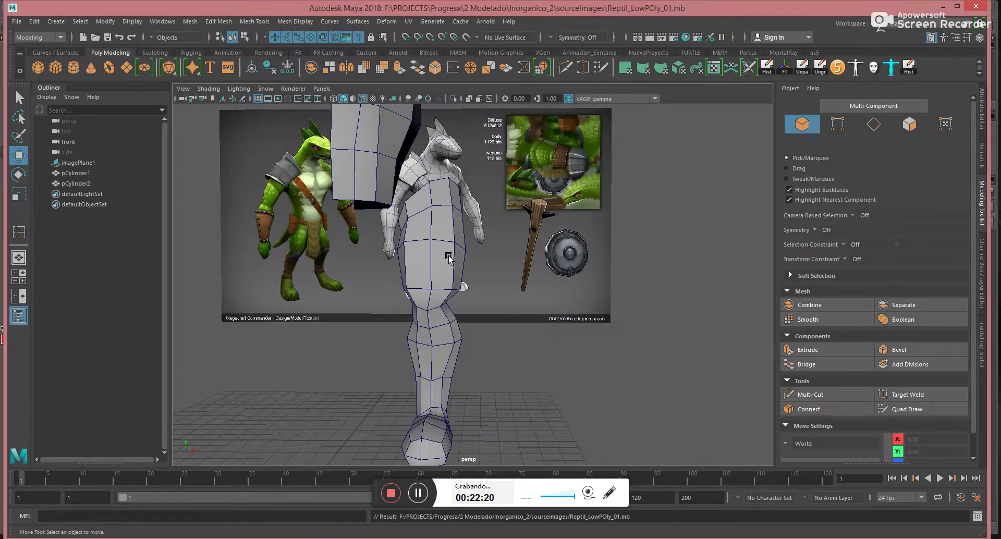
Scale the torso up slightly and shift it upward
{"action": "key", "text": "w"}
{"action": "left_click", "coordinate": [448, 258]}
{"action": "right_click_drag", "start_coordinate": [510, 276], "coordinate": [389, 262], "text": "alt"}
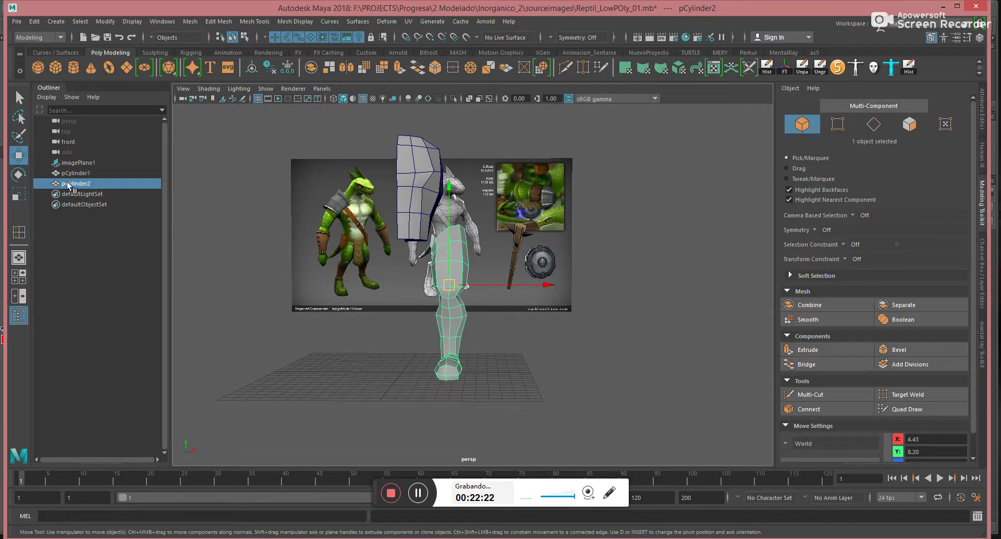
{"action": "left_click_drag", "start_coordinate": [412, 193], "coordinate": [476, 246], "text": "alt"}
{"action": "left_click_drag", "start_coordinate": [422, 230], "coordinate": [400, 237], "text": "alt"}
{"action": "left_click", "coordinate": [405, 242]}
{"action": "key", "text": "e"}
{"action": "key", "text": "r"}
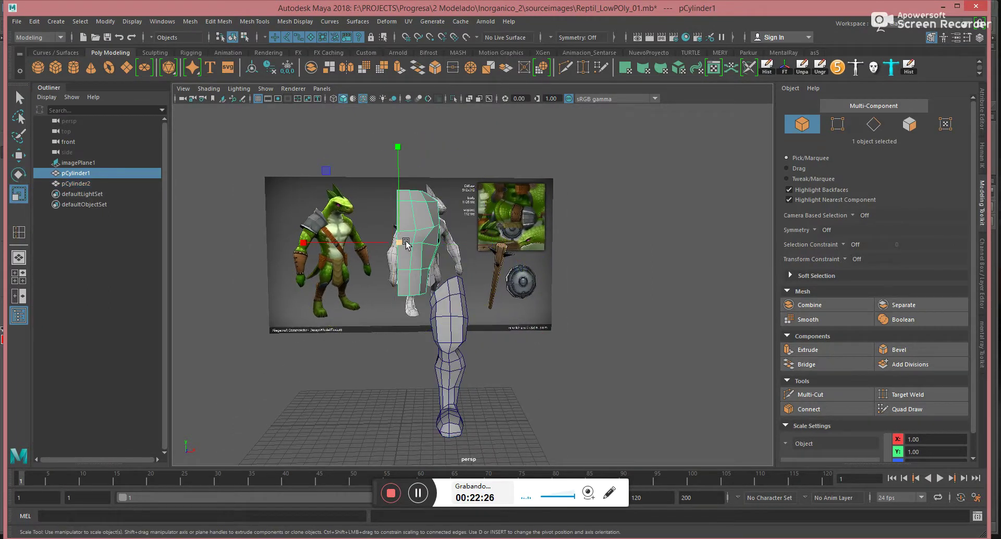
{"action": "left_click_drag", "start_coordinate": [407, 243], "coordinate": [399, 194]}
{"action": "key", "text": "w"}
Move the leg slightly sideways along the X axis toward the torso
{"action": "left_click", "coordinate": [454, 341]}
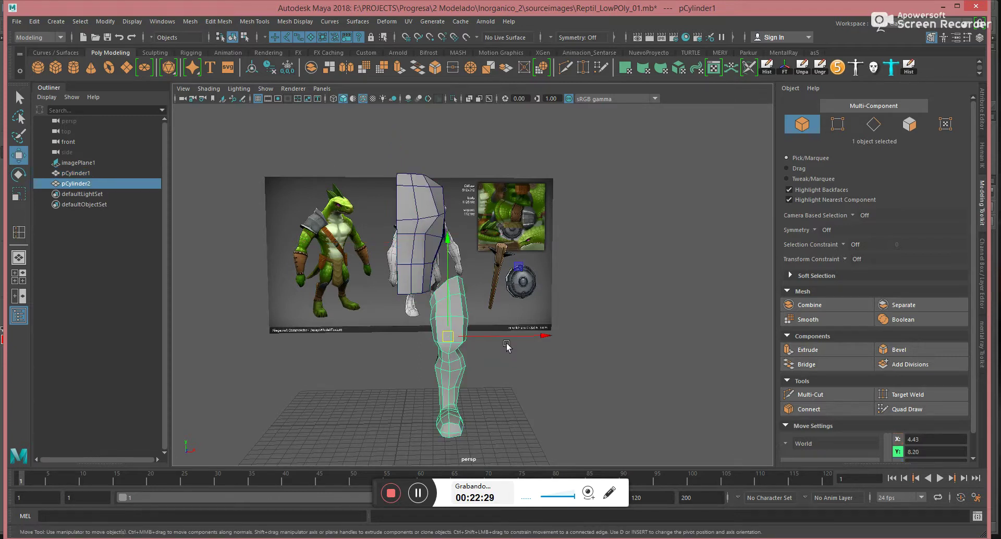
{"action": "left_click", "coordinate": [491, 340]}
{"action": "left_click", "coordinate": [456, 339]}
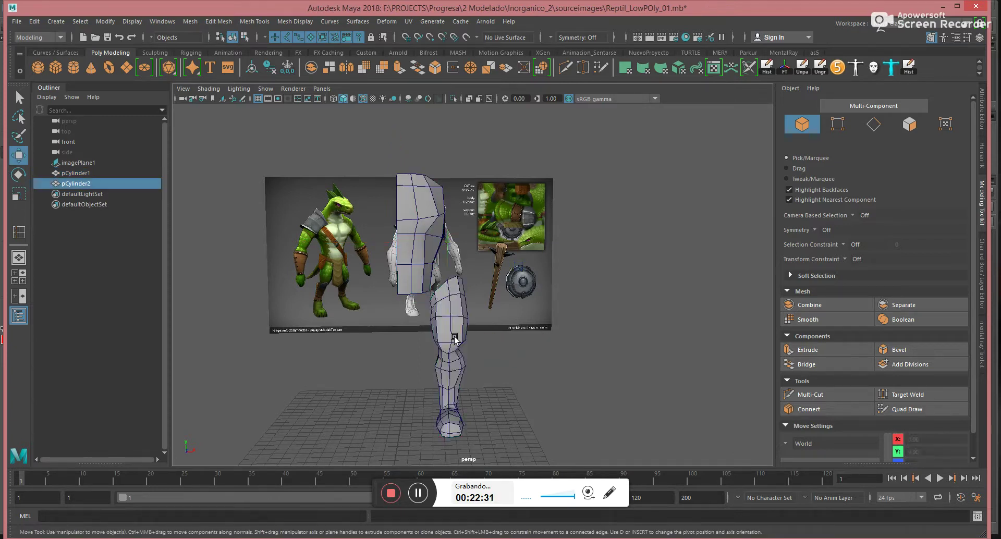
{"action": "left_click_drag", "start_coordinate": [488, 337], "coordinate": [475, 339]}
{"action": "left_click", "coordinate": [578, 340]}
Snap the leg's pivot to a vertex on the sole of the foot using point snapping
{"action": "key", "text": "space"}
{"action": "left_click_drag", "start_coordinate": [373, 292], "coordinate": [401, 375], "text": "alt"}
{"action": "left_click", "coordinate": [427, 351]}
{"action": "key", "text": "r"}
{"action": "left_click_drag", "start_coordinate": [421, 336], "coordinate": [398, 379], "text": "alt"}
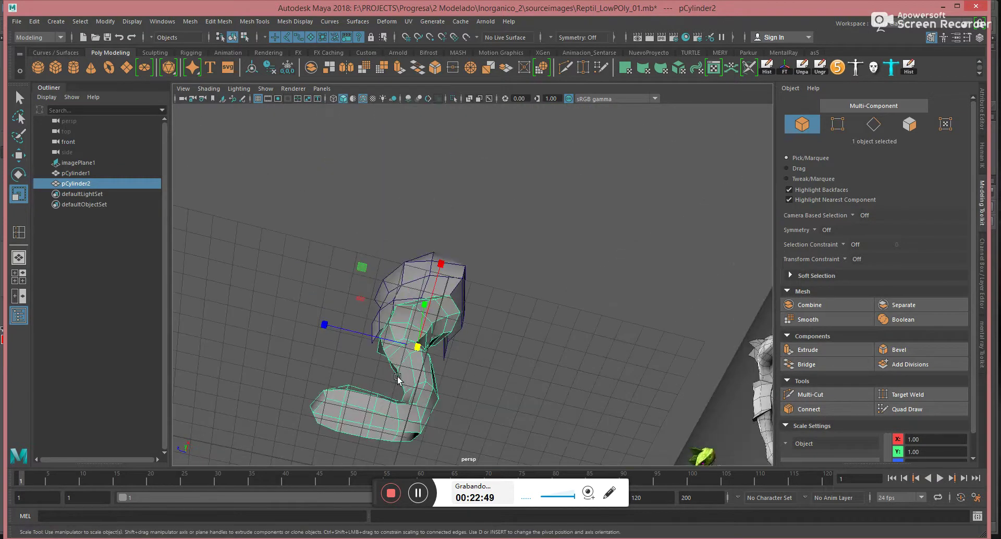
{"action": "key", "text": "v"}
{"action": "key", "text": "d"}
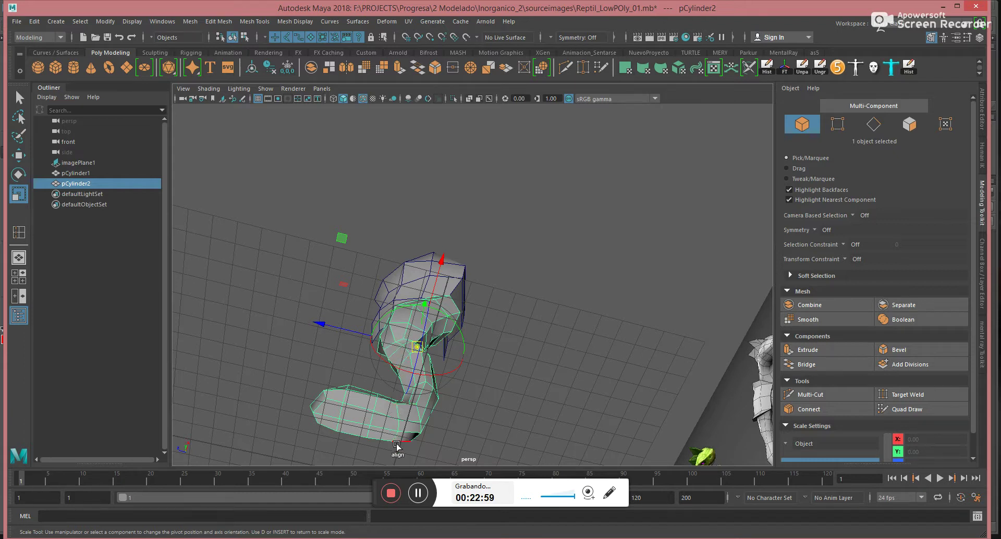
{"action": "key", "text": "v"}
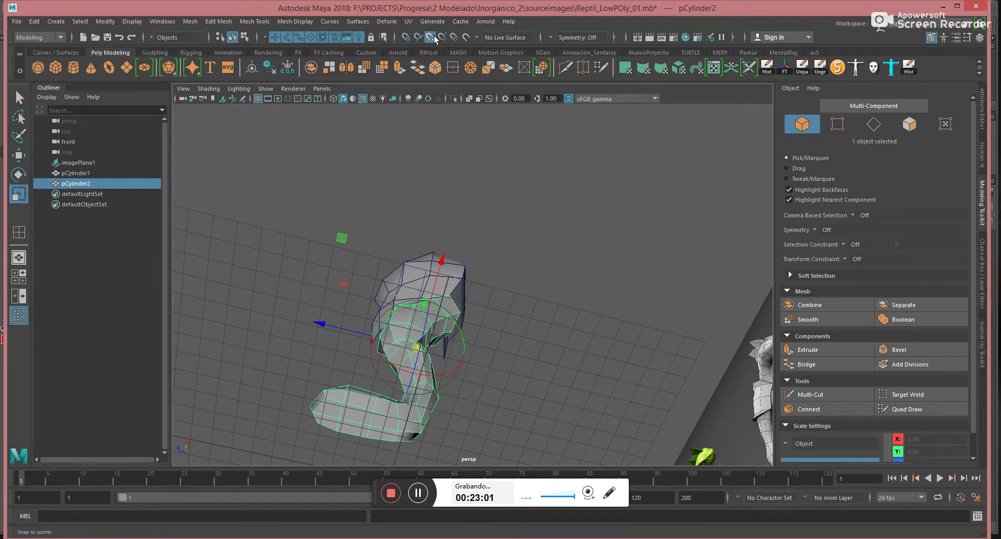
{"action": "middle_click", "coordinate": [369, 427]}
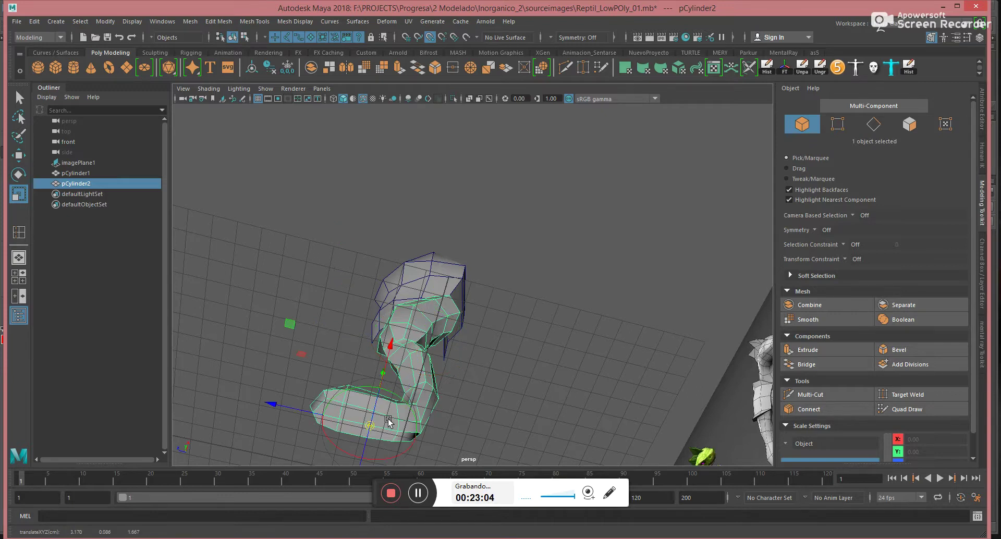
{"action": "left_click_drag", "start_coordinate": [592, 346], "coordinate": [583, 391], "text": "alt"}
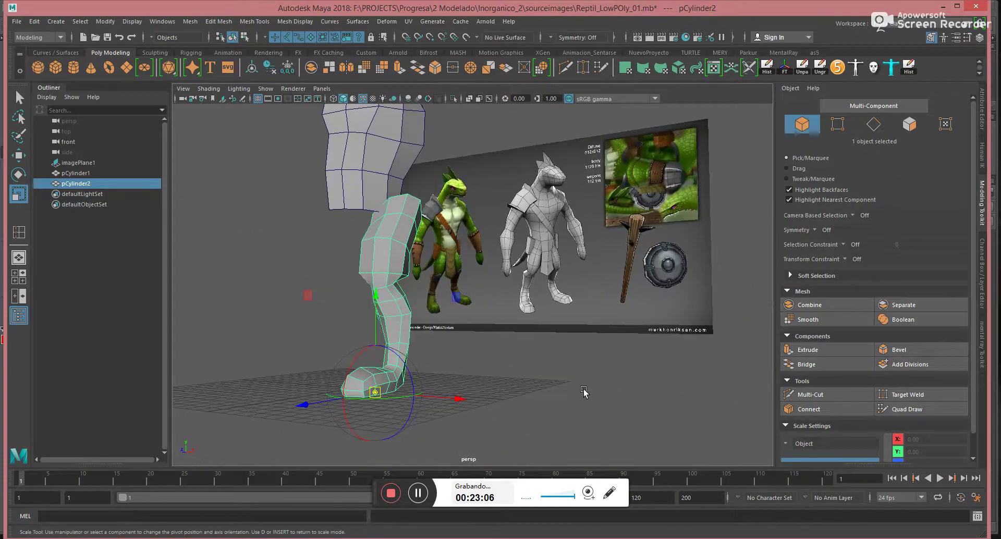
{"action": "key", "text": "Insert"}
Scale the leg uniformly from its sole to about 0.89 and slightly adjust its height
{"action": "left_click_drag", "start_coordinate": [387, 395], "coordinate": [352, 406]}
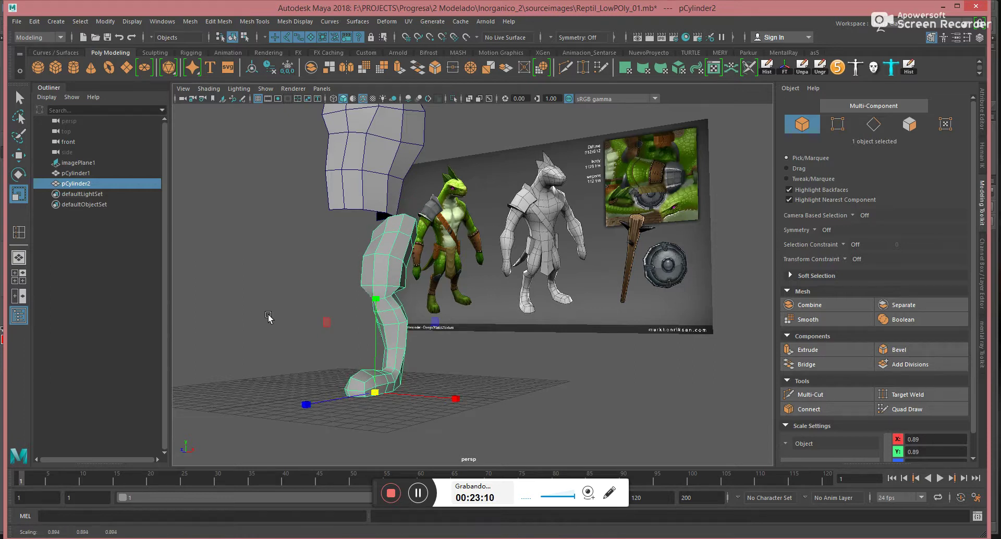
{"action": "left_click", "coordinate": [312, 313]}
{"action": "left_click_drag", "start_coordinate": [313, 314], "coordinate": [443, 365], "text": "alt"}
{"action": "left_click", "coordinate": [442, 360]}
{"action": "left_click_drag", "start_coordinate": [433, 273], "coordinate": [433, 268]}
{"action": "left_click_drag", "start_coordinate": [432, 370], "coordinate": [482, 331]}
Move the whole leg backward along the Z axis beneath the torso
{"action": "key", "text": "w"}
{"action": "left_click", "coordinate": [508, 332]}
{"action": "left_click", "coordinate": [427, 364]}
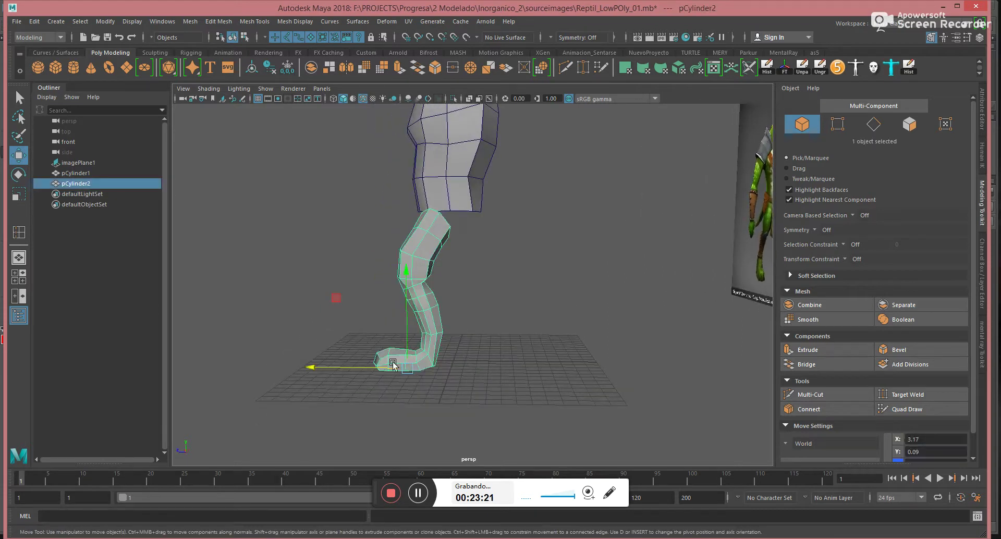
{"action": "left_click_drag", "start_coordinate": [344, 368], "coordinate": [368, 368]}
{"action": "key", "text": "e"}
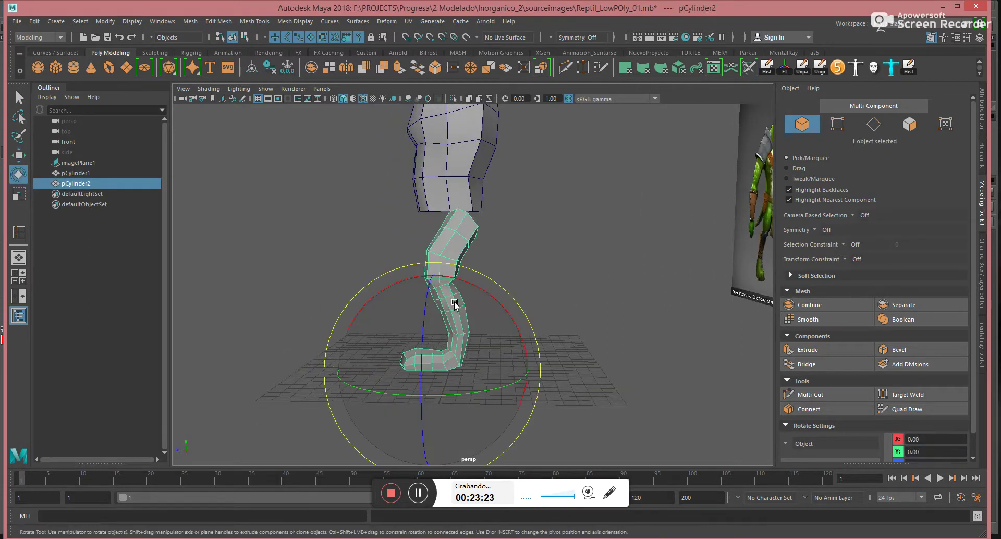
Select all the leg's vertices above the foot and shift them forward along the Z axis
{"action": "key", "text": "F9"}
{"action": "left_click_drag", "start_coordinate": [338, 189], "coordinate": [532, 347]}
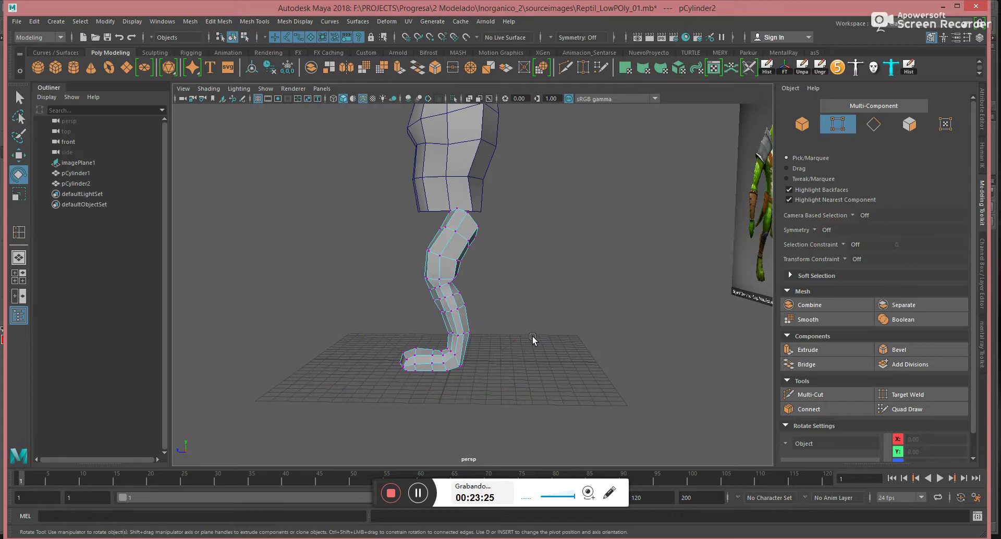
{"action": "key", "text": "b"}
{"action": "left_click_drag", "start_coordinate": [497, 177], "coordinate": [536, 263]}
{"action": "key", "text": "w"}
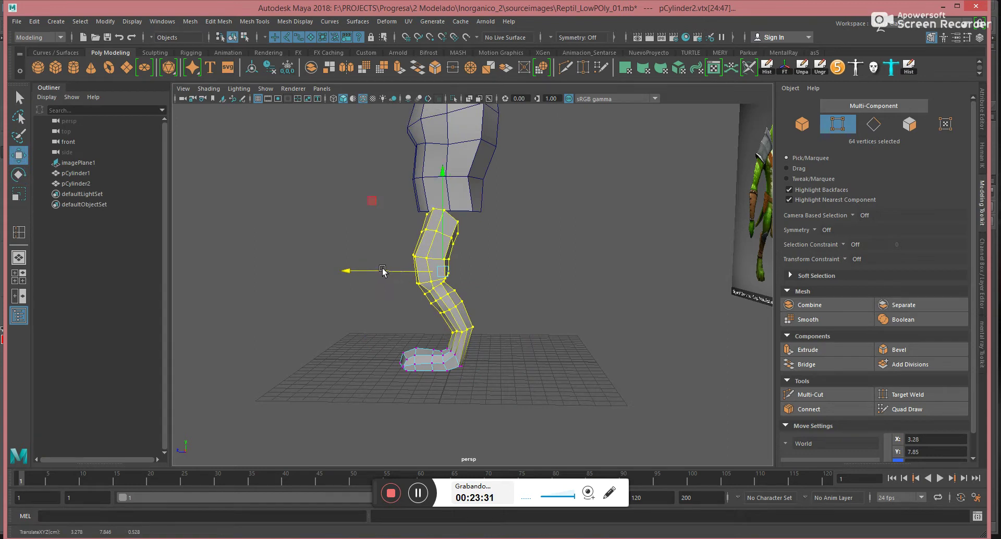
Flatten the ring of vertices above the ankle by scaling it along the Y axis, and return to object mode
{"action": "left_click_drag", "start_coordinate": [516, 311], "coordinate": [444, 349]}
{"action": "key", "text": "e"}
{"action": "key", "text": "r"}
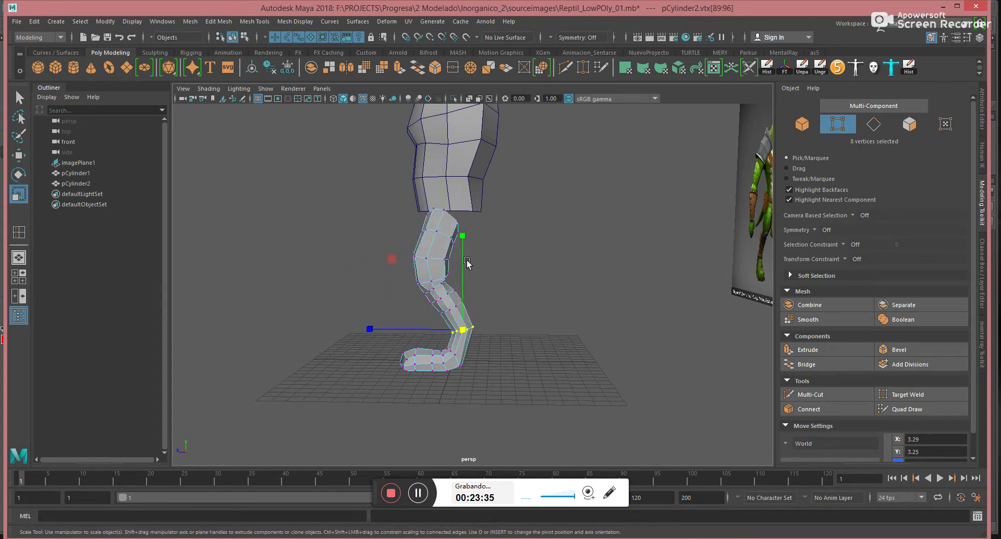
{"action": "left_click_drag", "start_coordinate": [462, 236], "coordinate": [471, 308]}
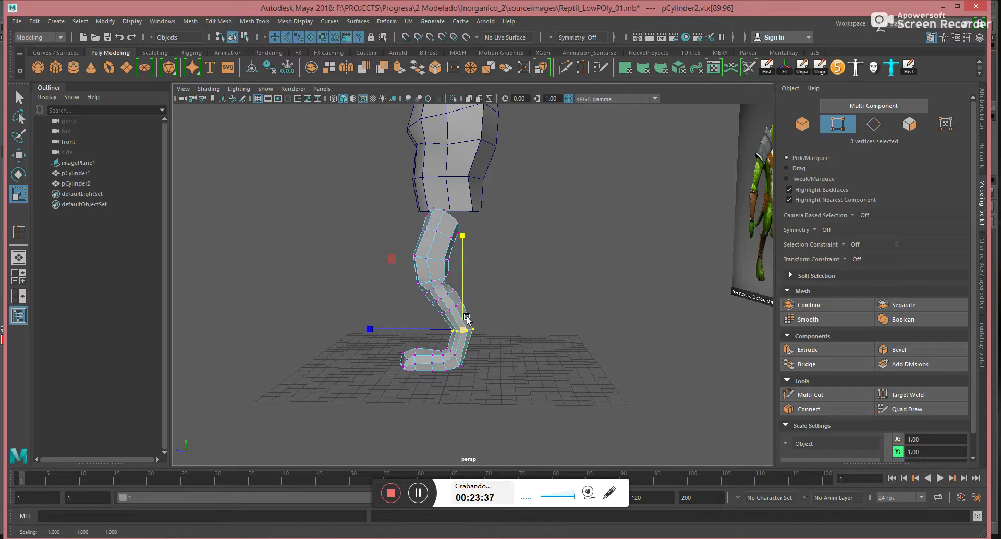
{"action": "right_click_drag", "start_coordinate": [462, 330], "coordinate": [521, 307]}
{"action": "left_click", "coordinate": [546, 299]}
Insert an edge loop around the ankle, between the foot and the lower shin
{"action": "mouse_move", "coordinate": [444, 361]}
{"action": "left_mouse_down", "text": "alt"}
{"action": "mouse_move", "coordinate": [546, 361]}
{"action": "mouse_move", "coordinate": [459, 353]}
{"action": "left_mouse_up", "text": "alt"}
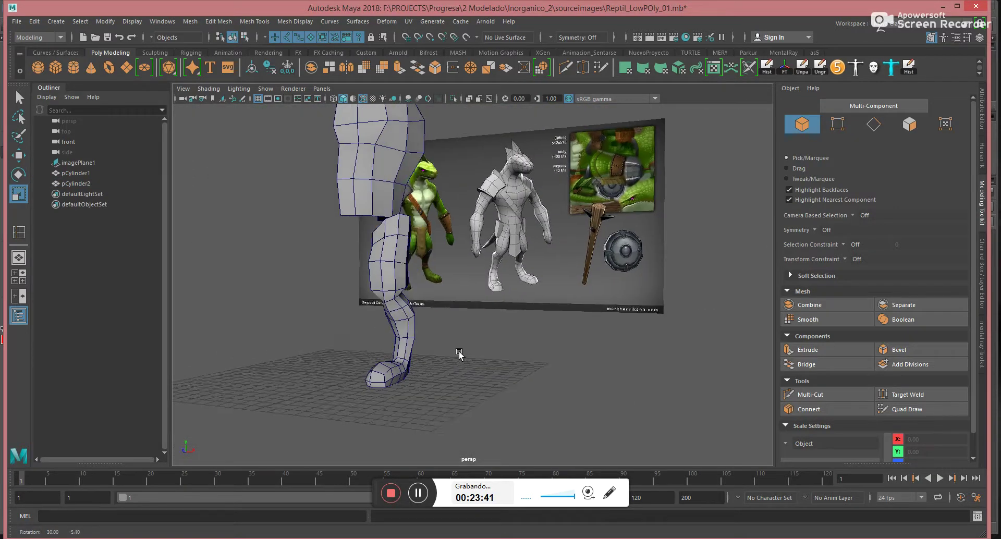
{"action": "right_click_drag", "start_coordinate": [351, 336], "coordinate": [527, 366], "text": "alt"}
{"action": "left_click_drag", "start_coordinate": [527, 366], "coordinate": [494, 374], "text": "alt"}
{"action": "left_click", "coordinate": [254, 22]}
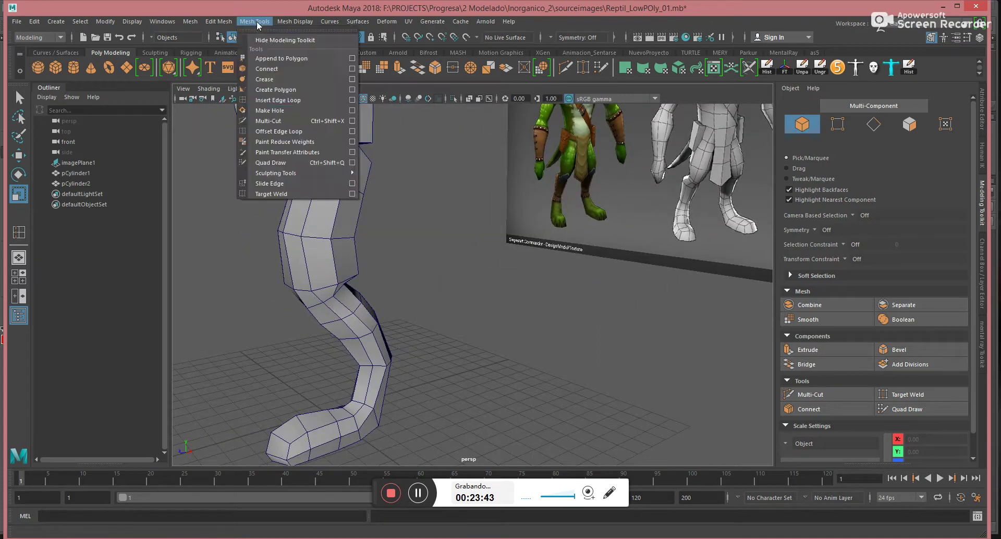
{"action": "left_click", "coordinate": [276, 102]}
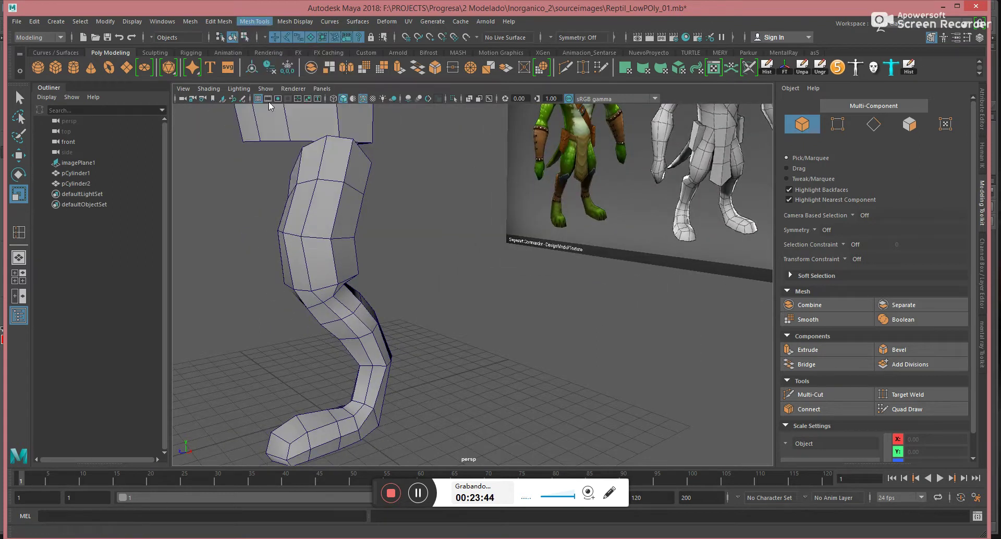
{"action": "left_click", "coordinate": [380, 390]}
{"action": "left_click", "coordinate": [380, 390]}
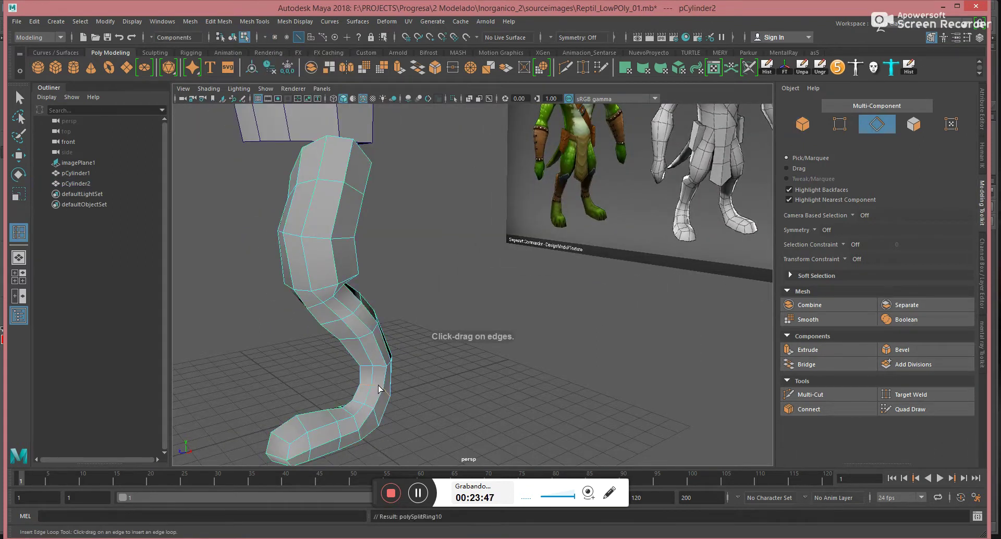
Reposition individual side vertices at the heel and on the new ankle loop to smooth the bend
{"action": "key", "text": "w"}
{"action": "left_click_drag", "start_coordinate": [469, 364], "coordinate": [453, 388], "text": "alt"}
{"action": "key", "text": "F9"}
{"action": "left_click", "coordinate": [448, 371]}
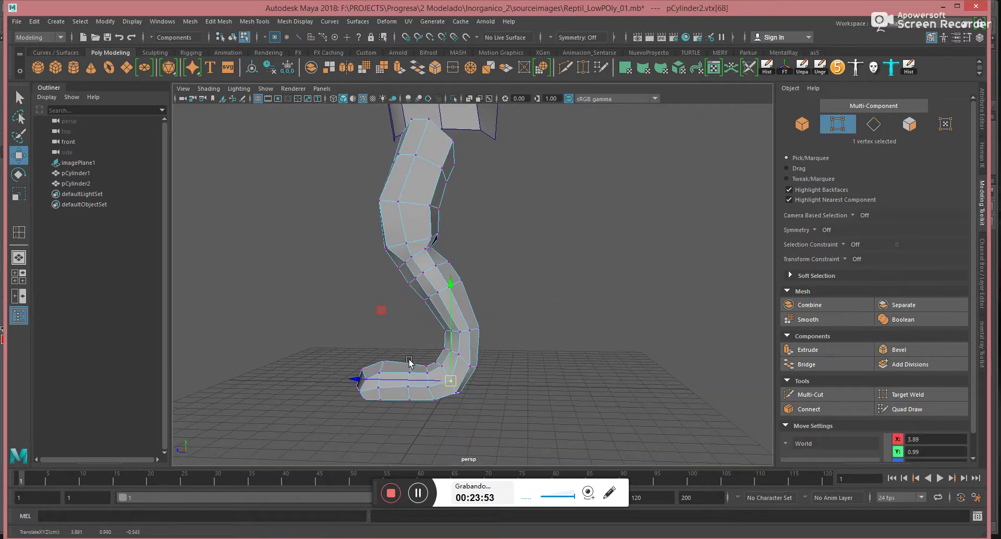
{"action": "left_click", "coordinate": [459, 355]}
{"action": "middle_click_drag", "start_coordinate": [390, 291], "coordinate": [388, 297]}
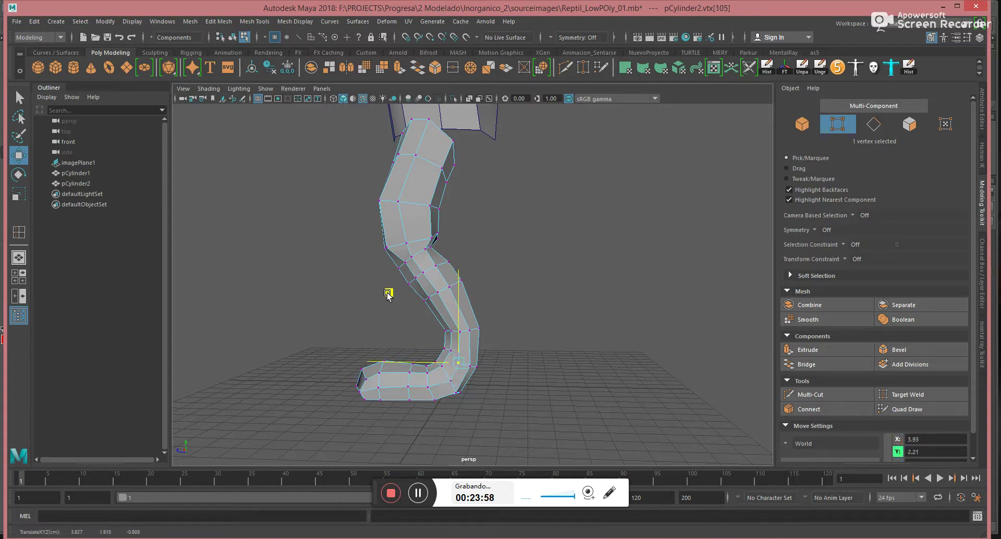
{"action": "left_click_drag", "start_coordinate": [504, 346], "coordinate": [563, 332], "text": "alt"}
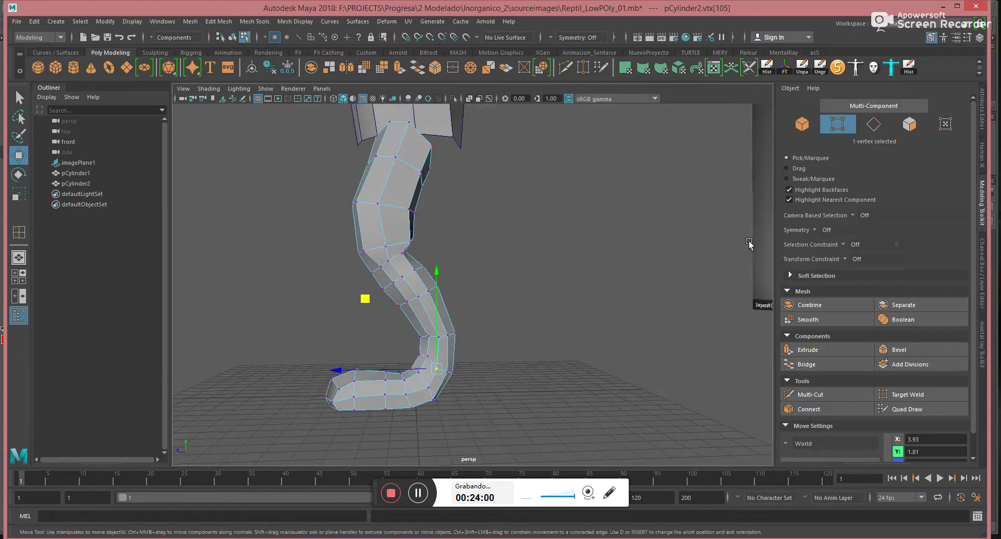
Enable Tweak/Marquee selection and adjust single vertices around the ankle and heel
{"action": "left_click", "coordinate": [817, 181]}
{"action": "right_click_drag", "start_coordinate": [342, 321], "coordinate": [399, 376], "text": "alt"}
{"action": "left_click_drag", "start_coordinate": [414, 376], "coordinate": [412, 382]}
{"action": "left_click", "coordinate": [425, 420]}
{"action": "left_click_drag", "start_coordinate": [426, 423], "coordinate": [568, 384], "text": "alt"}
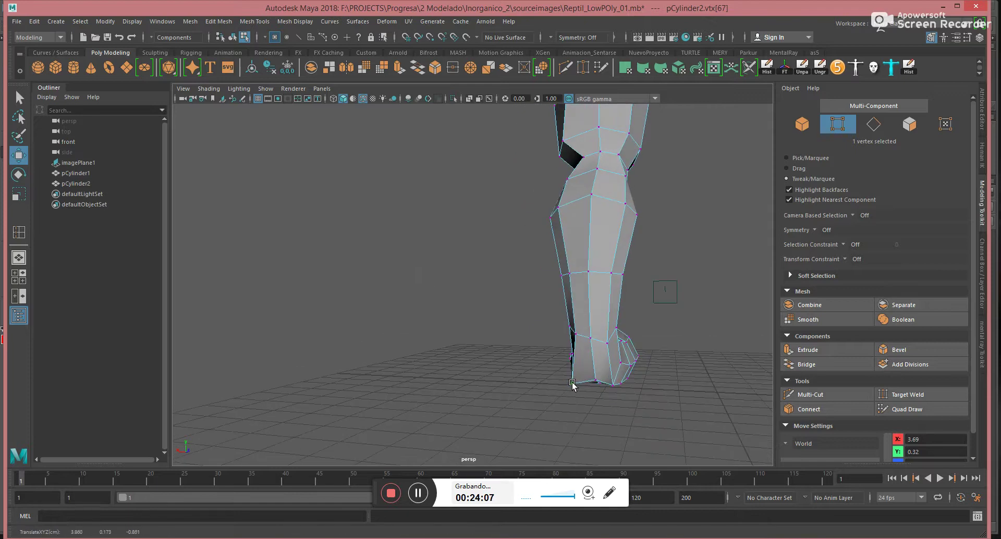
Tweak the vertices along the sole to refine the foot's outline from below
{"action": "left_click_drag", "start_coordinate": [598, 380], "coordinate": [501, 365], "text": "alt"}
{"action": "left_click", "coordinate": [529, 339]}
{"action": "left_click", "coordinate": [476, 340]}
{"action": "left_click_drag", "start_coordinate": [501, 405], "coordinate": [498, 406]}
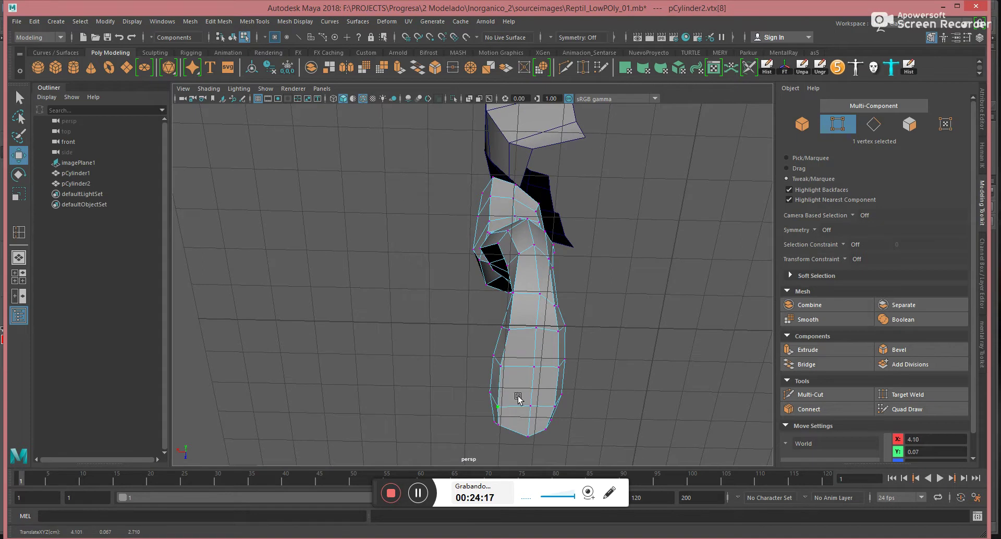
{"action": "left_click_drag", "start_coordinate": [551, 375], "coordinate": [561, 366]}
Adjust the vertices around the back and sides of the ankle to even out its width
{"action": "left_click_drag", "start_coordinate": [558, 335], "coordinate": [458, 308]}
{"action": "left_click", "coordinate": [470, 307]}
{"action": "left_click", "coordinate": [491, 273]}
{"action": "left_click_drag", "start_coordinate": [491, 272], "coordinate": [353, 283], "text": "alt"}
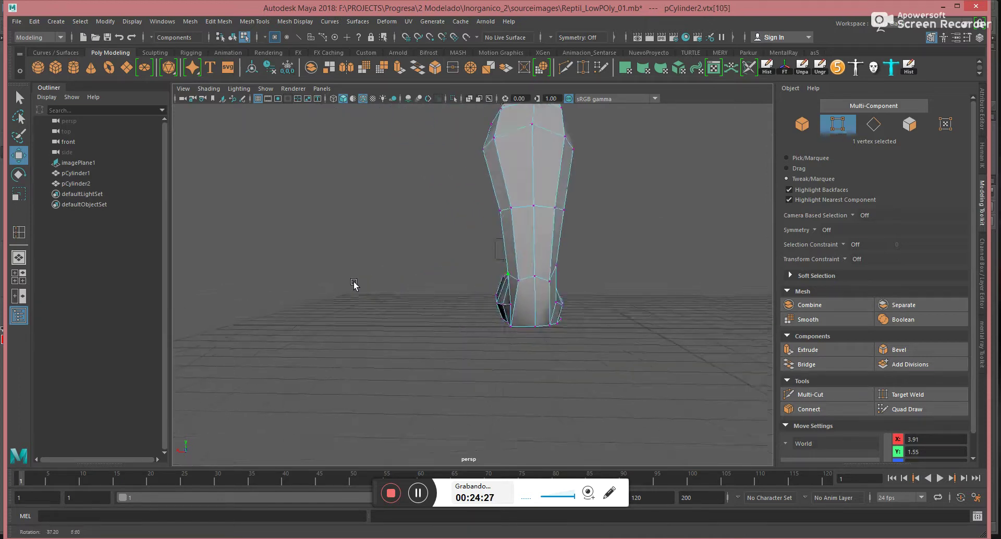
{"action": "left_click_drag", "start_coordinate": [517, 282], "coordinate": [515, 279]}
{"action": "left_click", "coordinate": [552, 279]}
{"action": "left_click", "coordinate": [534, 278]}
{"action": "left_click_drag", "start_coordinate": [485, 253], "coordinate": [668, 196], "text": "alt"}
Tweak the front ankle vertices where the shin meets the instep, and undo the last adjustment
{"action": "key", "text": "F8"}
{"action": "key", "text": "F8"}
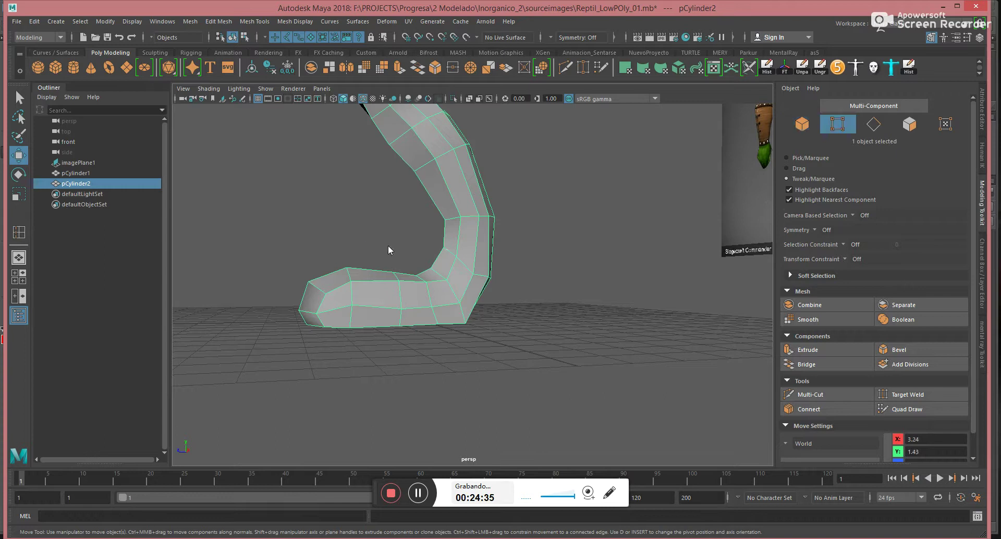
{"action": "left_click", "coordinate": [446, 247]}
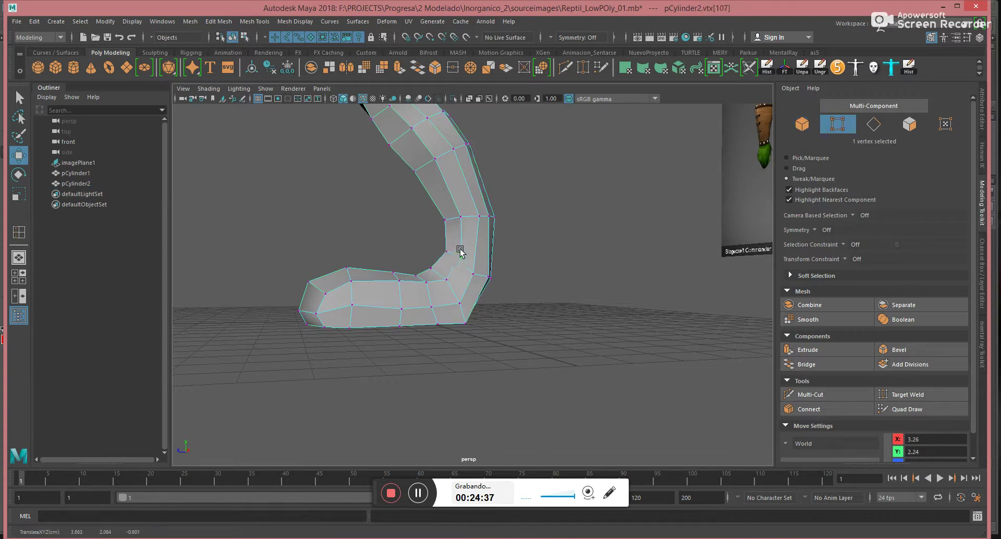
{"action": "left_click_drag", "start_coordinate": [437, 243], "coordinate": [563, 287], "text": "alt"}
{"action": "left_click", "coordinate": [504, 299]}
{"action": "key", "text": "ctrl+z"}
{"action": "left_click_drag", "start_coordinate": [720, 209], "coordinate": [482, 257], "text": "alt"}
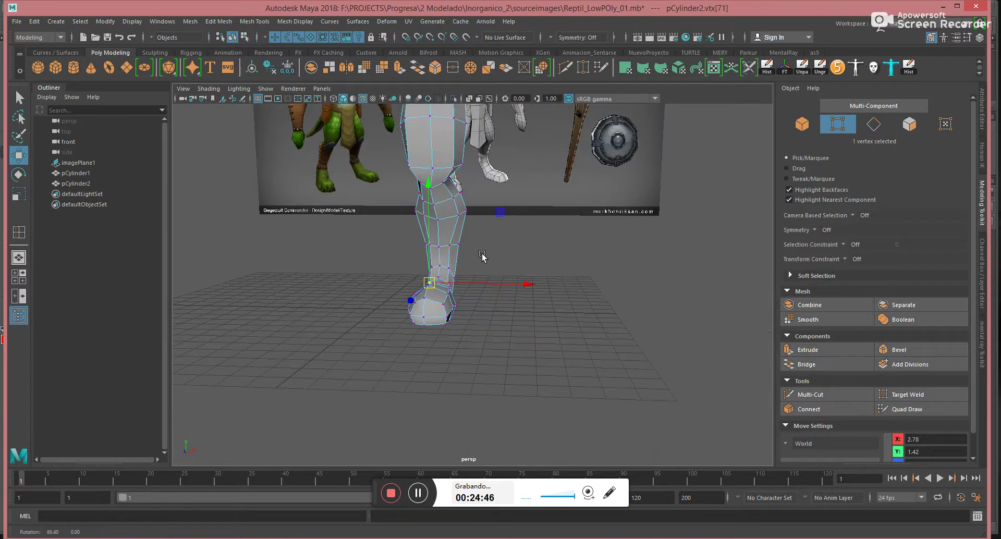
Return the leg to object mode and save the scene
{"action": "left_click", "coordinate": [601, 266]}
{"action": "right_click_drag", "start_coordinate": [691, 241], "coordinate": [677, 242], "text": "alt"}
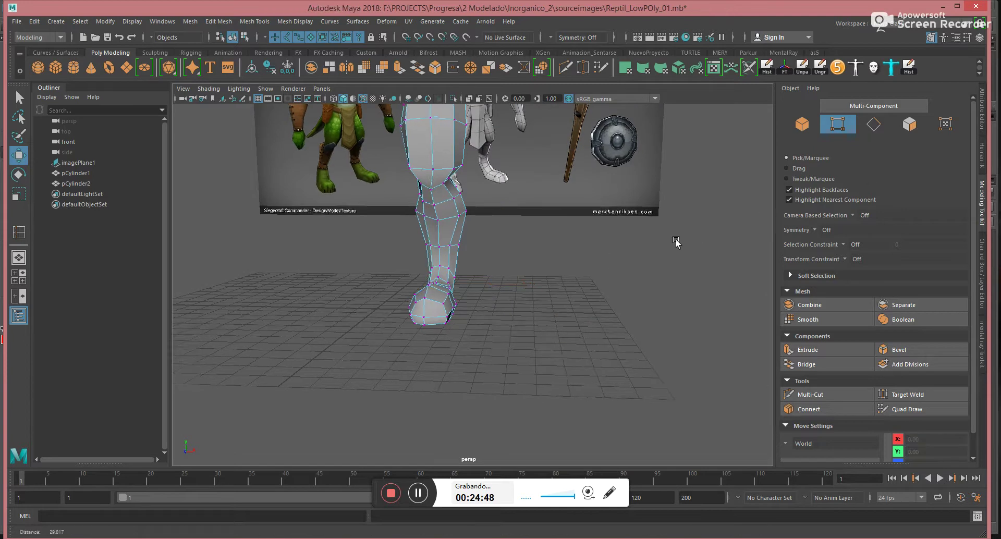
{"action": "key", "text": "F8"}
{"action": "scroll", "coordinate": [570, 279], "scroll_direction": "down", "scroll_amount": 5}
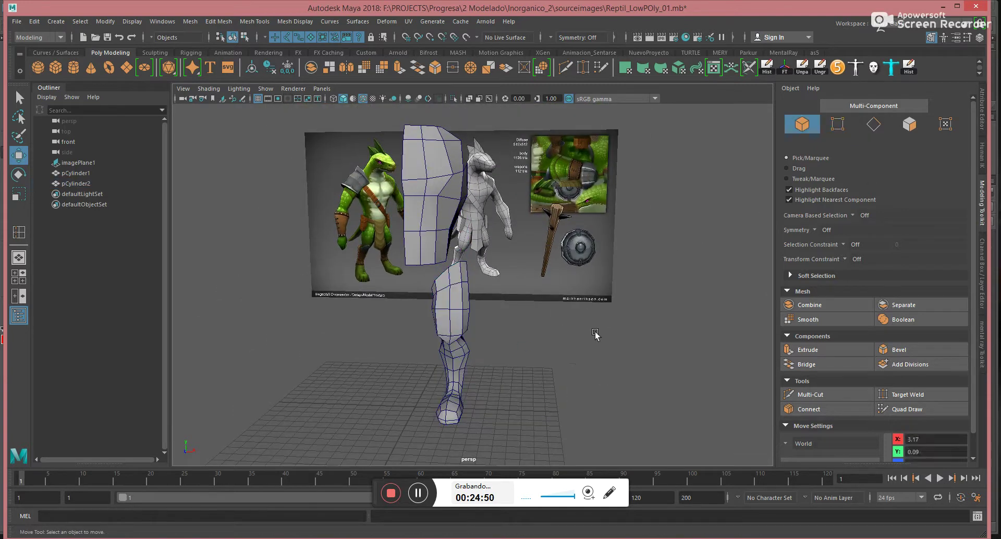
{"action": "left_click_drag", "start_coordinate": [564, 346], "coordinate": [496, 213], "text": "alt"}
{"action": "key", "text": "ctrl+s"}
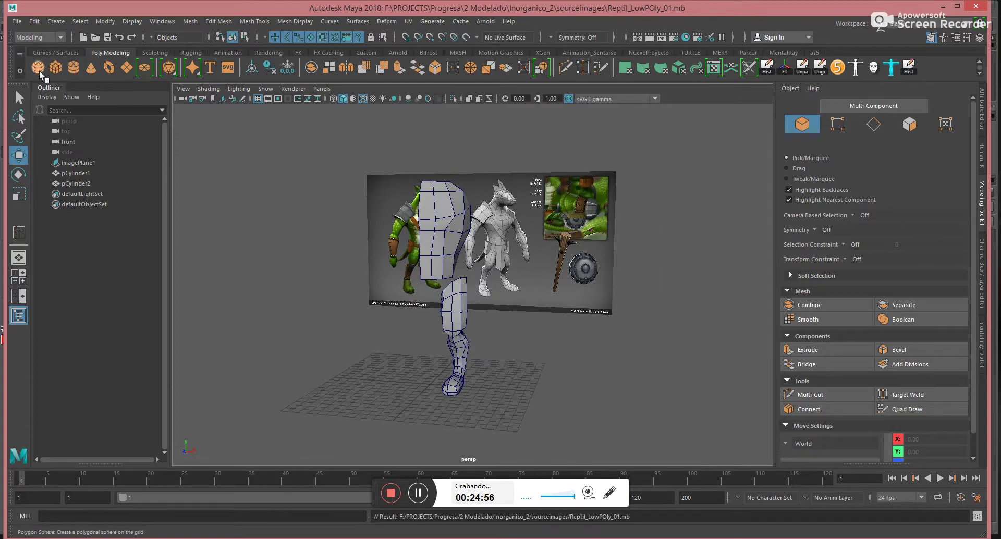
Create a polygon cylinder and place it beside the upper torso, at about X 7 and Y 19.69
{"action": "left_click", "coordinate": [73, 69]}
{"action": "scroll", "coordinate": [448, 344], "scroll_direction": "down", "scroll_amount": 3}
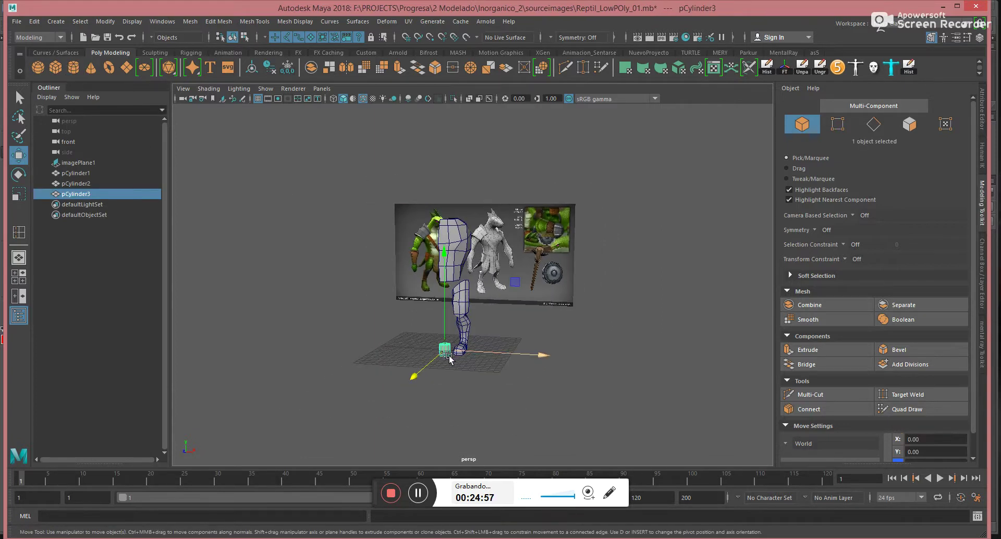
{"action": "left_click_drag", "start_coordinate": [445, 350], "coordinate": [470, 250]}
{"action": "key", "text": "v"}
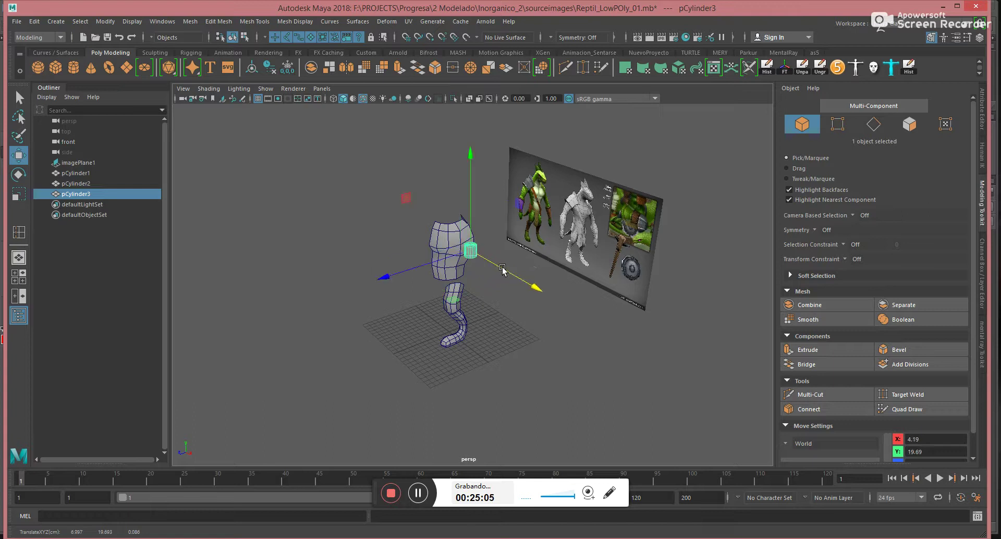
{"action": "left_click_drag", "start_coordinate": [465, 323], "coordinate": [501, 313], "text": "alt"}
{"action": "right_click_drag", "start_coordinate": [500, 313], "coordinate": [683, 332], "text": "alt"}
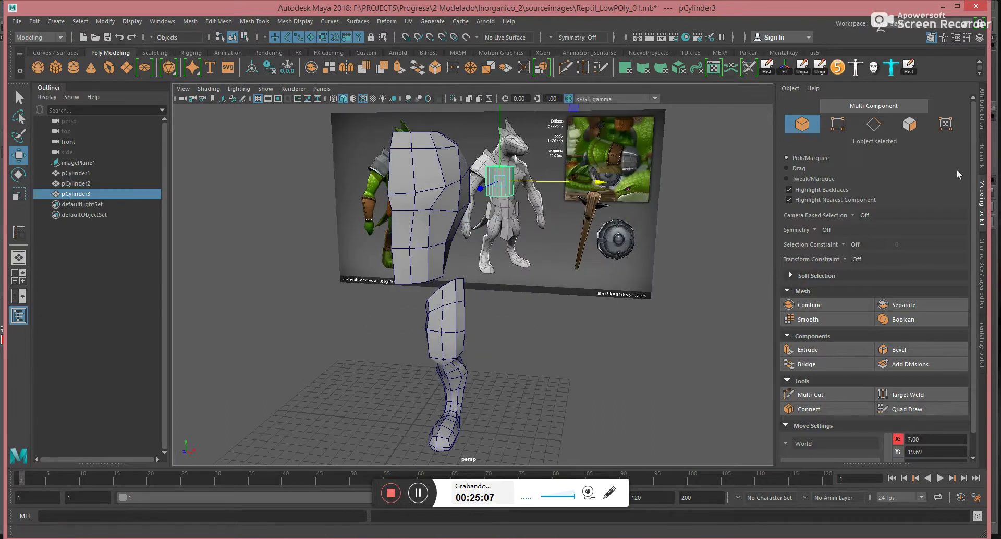
Set the new cylinder's Subdivisions Axis to 8
{"action": "left_click", "coordinate": [984, 335]}
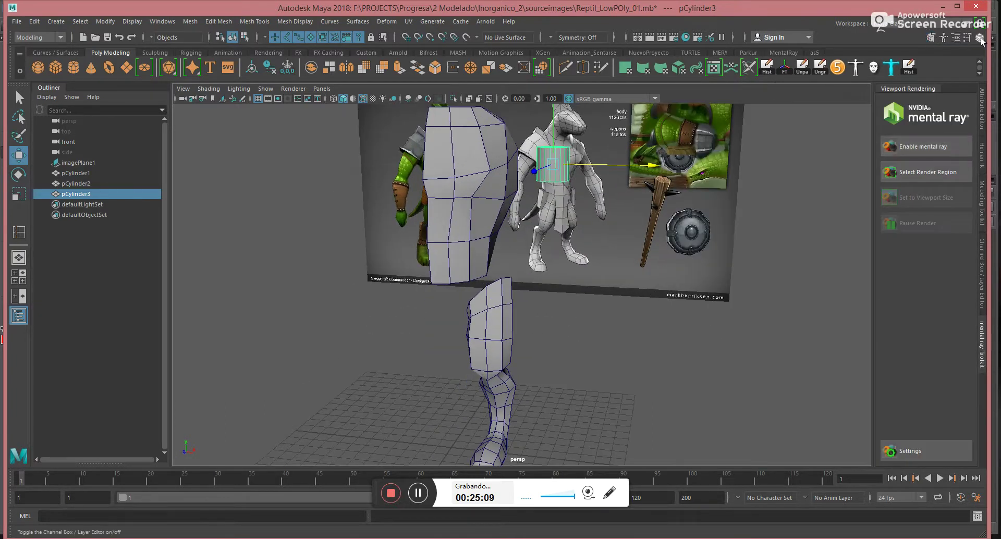
{"action": "left_click", "coordinate": [981, 38]}
{"action": "key", "text": "e"}
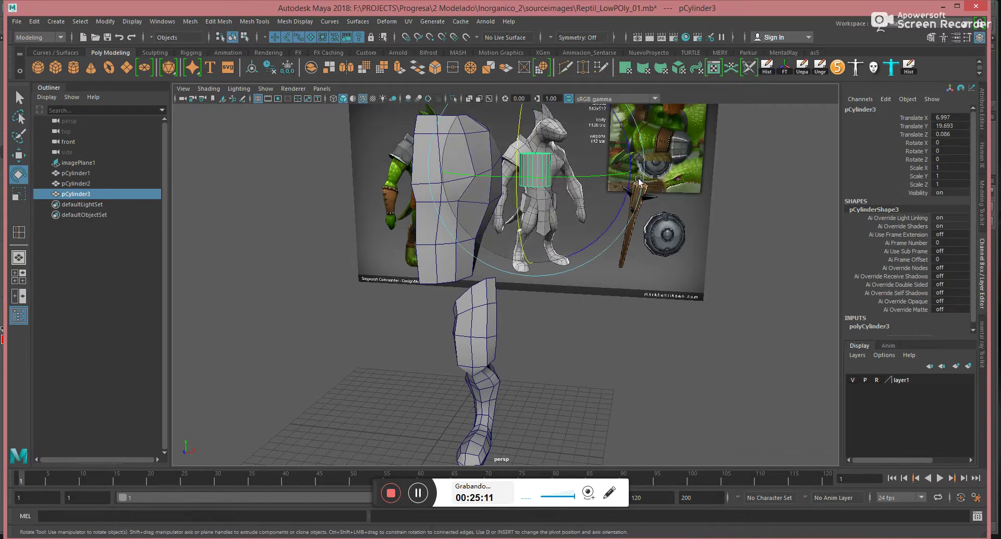
{"action": "scroll", "coordinate": [900, 311], "scroll_direction": "down", "scroll_amount": 1}
{"action": "left_click", "coordinate": [872, 322]}
{"action": "scroll", "coordinate": [876, 313], "scroll_direction": "down", "scroll_amount": 2}
{"action": "double_click", "coordinate": [954, 288]}
{"action": "type", "text": "8"}
{"action": "key", "text": "Return"}
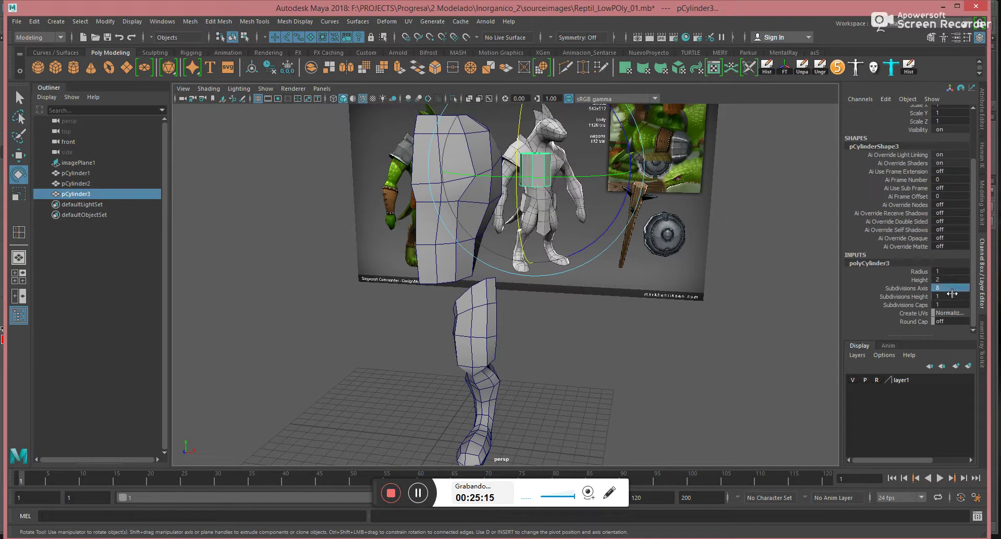
Set the cylinder's Height to 10
{"action": "left_click", "coordinate": [918, 281]}
{"action": "middle_click_drag", "start_coordinate": [540, 316], "coordinate": [582, 316]}
{"action": "key", "text": "w"}
{"action": "scroll", "coordinate": [651, 326], "scroll_direction": "down", "scroll_amount": 5}
Tilt the cylinder outward like a lowered arm and position its upper end beside the shoulder
{"action": "key", "text": "e"}
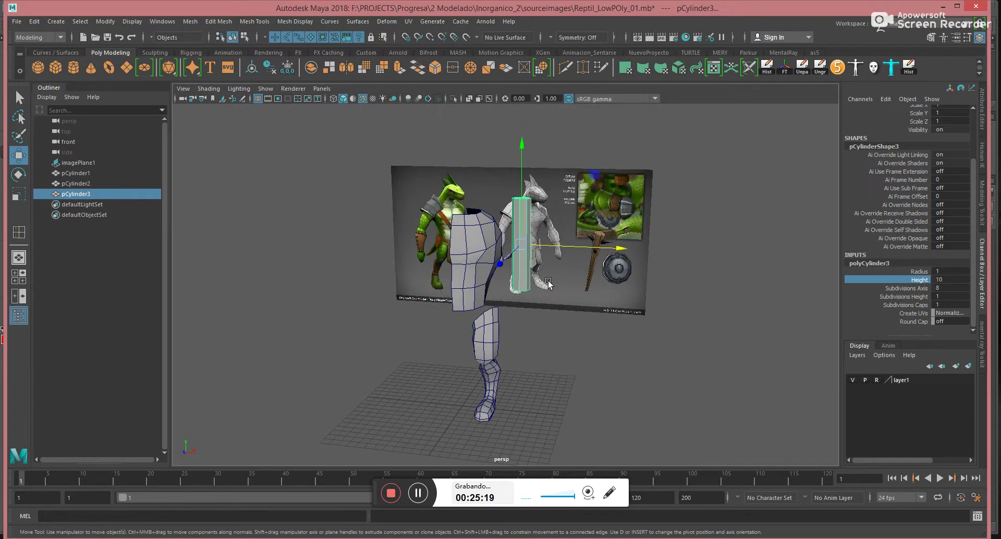
{"action": "left_click_drag", "start_coordinate": [577, 171], "coordinate": [537, 156]}
{"action": "key", "text": "w"}
{"action": "left_click_drag", "start_coordinate": [511, 248], "coordinate": [624, 281]}
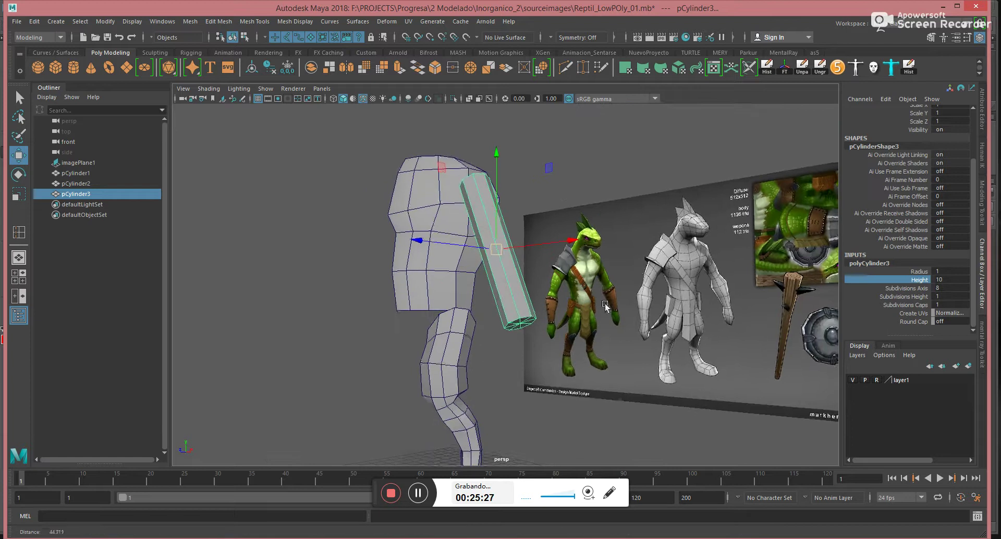
Set the arm cylinder's Subdivisions Height to 5
{"action": "left_click", "coordinate": [911, 306]}
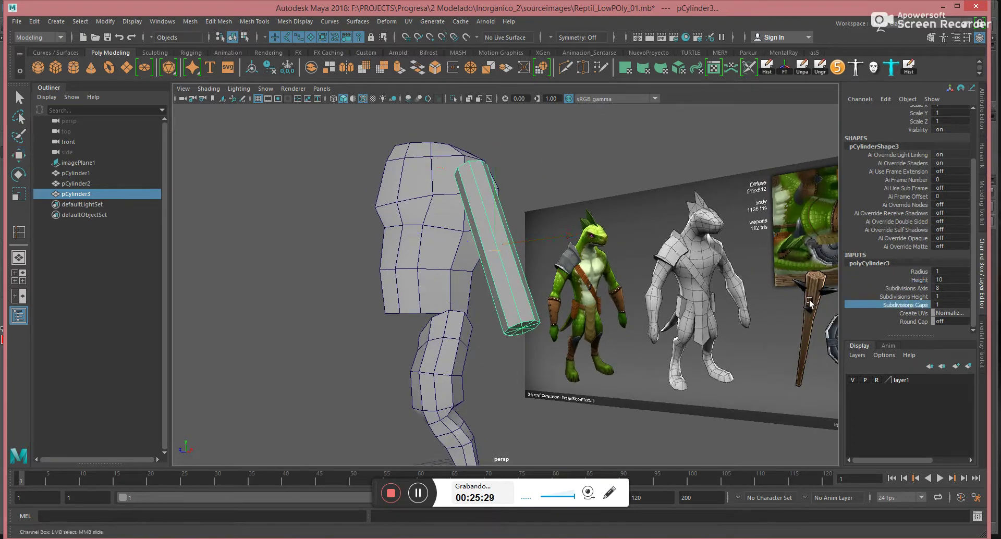
{"action": "left_click", "coordinate": [910, 297]}
{"action": "left_click_drag", "start_coordinate": [613, 282], "coordinate": [488, 292], "text": "alt"}
{"action": "left_click_drag", "start_coordinate": [485, 213], "coordinate": [528, 243], "text": "alt"}
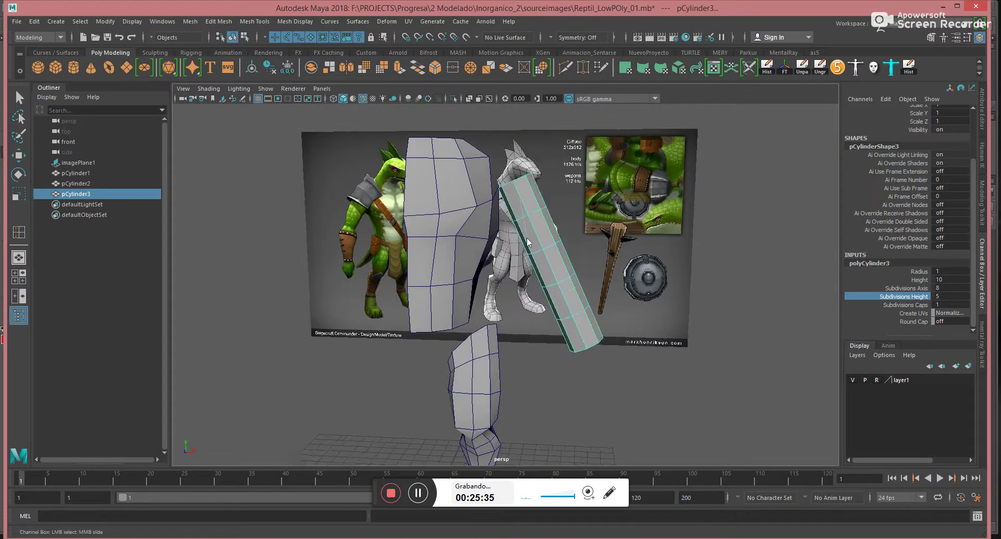
Select the cap faces closing the upper end of the arm cylinder and delete them
{"action": "right_click_drag", "start_coordinate": [527, 243], "coordinate": [528, 256]}
{"action": "left_click_drag", "start_coordinate": [477, 200], "coordinate": [521, 178]}
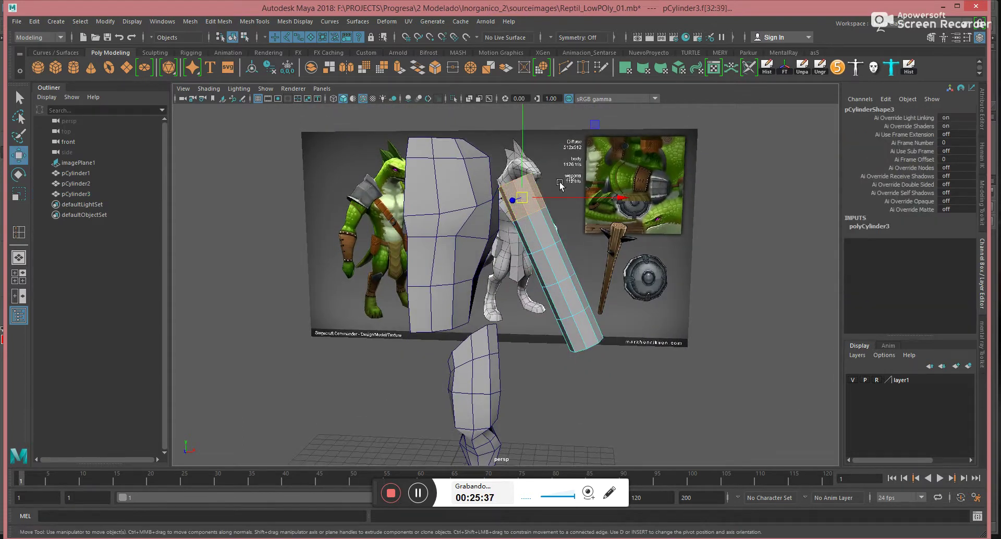
{"action": "left_click_drag", "start_coordinate": [595, 206], "coordinate": [609, 205], "text": "alt"}
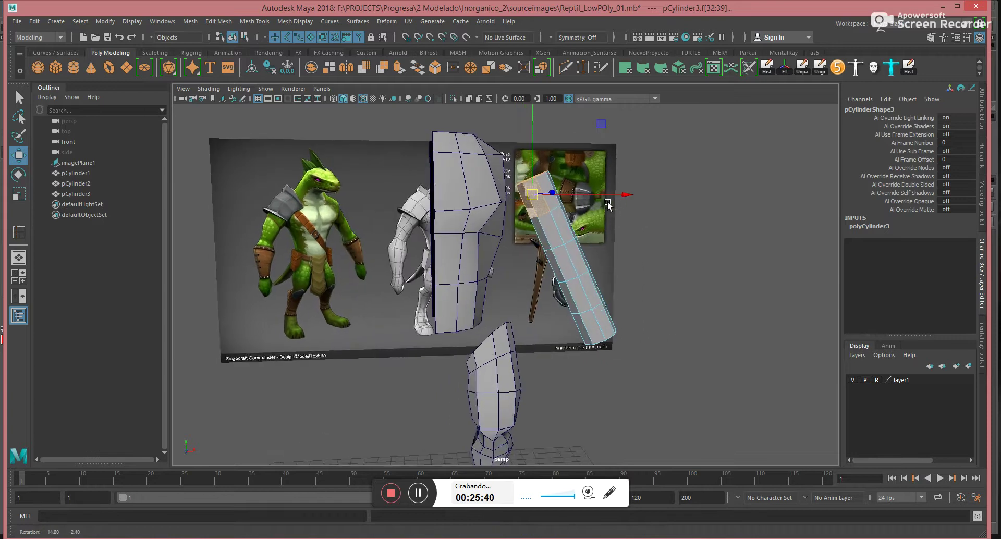
{"action": "left_click_drag", "start_coordinate": [519, 214], "coordinate": [550, 199], "text": "shift"}
{"action": "left_click_drag", "start_coordinate": [651, 209], "coordinate": [441, 223], "text": "alt"}
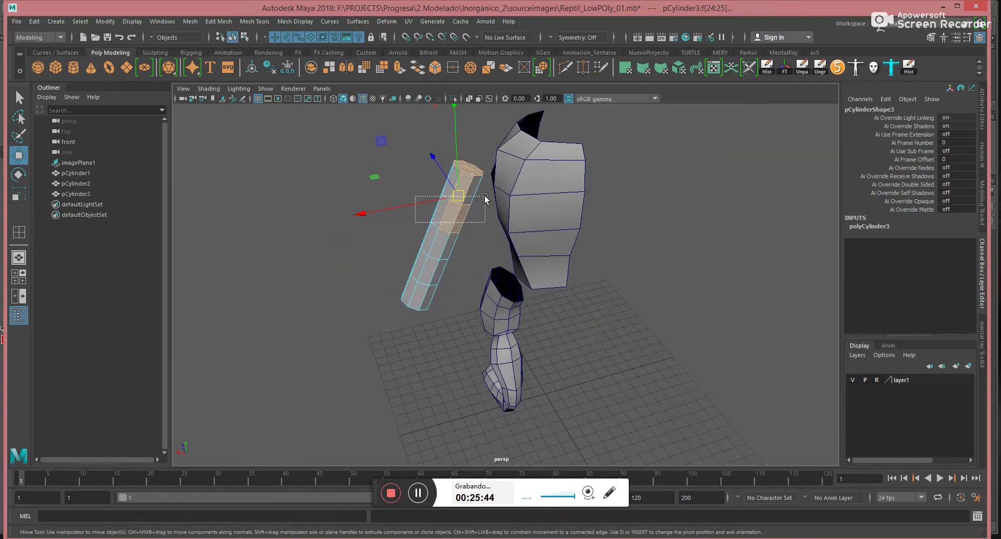
{"action": "left_click_drag", "start_coordinate": [485, 197], "coordinate": [462, 177], "text": "shift"}
{"action": "left_click", "coordinate": [459, 255]}
{"action": "left_click_drag", "start_coordinate": [453, 141], "coordinate": [516, 182]}
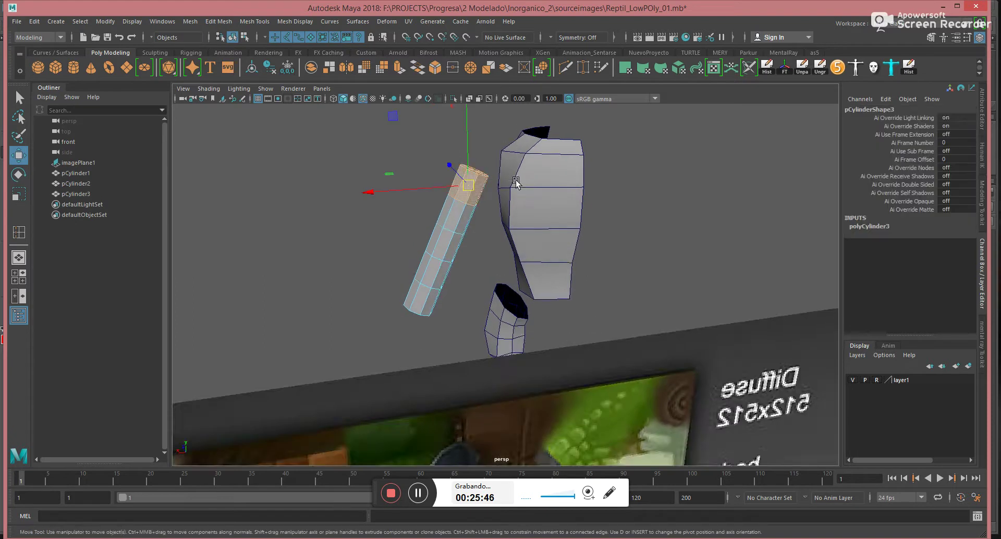
{"action": "left_click", "coordinate": [451, 186]}
{"action": "left_click_drag", "start_coordinate": [452, 185], "coordinate": [579, 207], "text": "alt"}
{"action": "left_click_drag", "start_coordinate": [506, 188], "coordinate": [646, 284], "text": "alt"}
{"action": "key", "text": "4"}
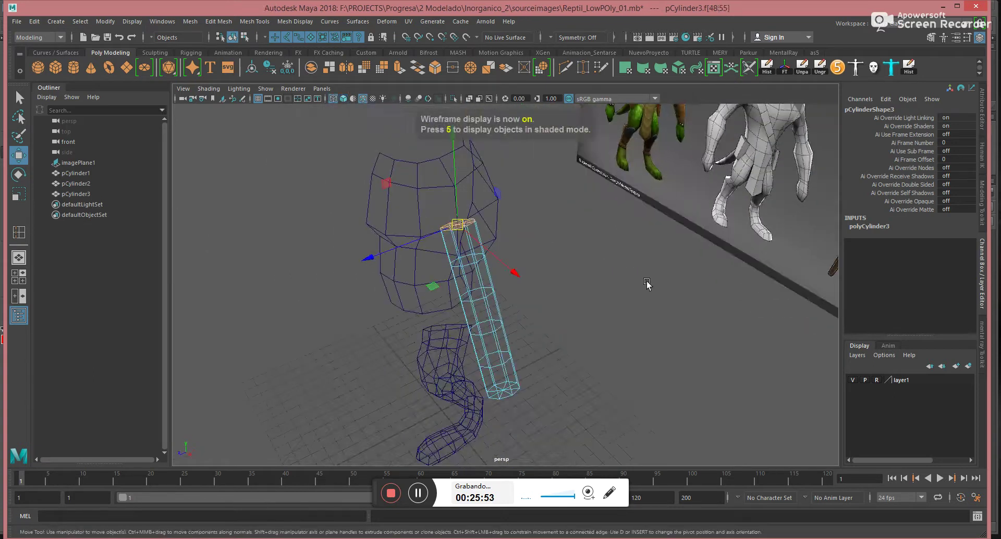
{"action": "left_click", "coordinate": [647, 285]}
{"action": "key", "text": "5"}
Insert an extra edge loop around the middle of the arm cylinder with the Insert Edge Loop tool
{"action": "mouse_move", "coordinate": [637, 290]}
{"action": "left_mouse_down", "text": "alt"}
{"action": "mouse_move", "coordinate": [527, 251]}
{"action": "mouse_move", "coordinate": [532, 257]}
{"action": "mouse_move", "coordinate": [519, 258]}
{"action": "mouse_move", "coordinate": [514, 245]}
{"action": "mouse_move", "coordinate": [524, 249]}
{"action": "left_mouse_up", "text": "alt"}
{"action": "right_click_drag", "start_coordinate": [524, 249], "coordinate": [574, 271], "text": "alt"}
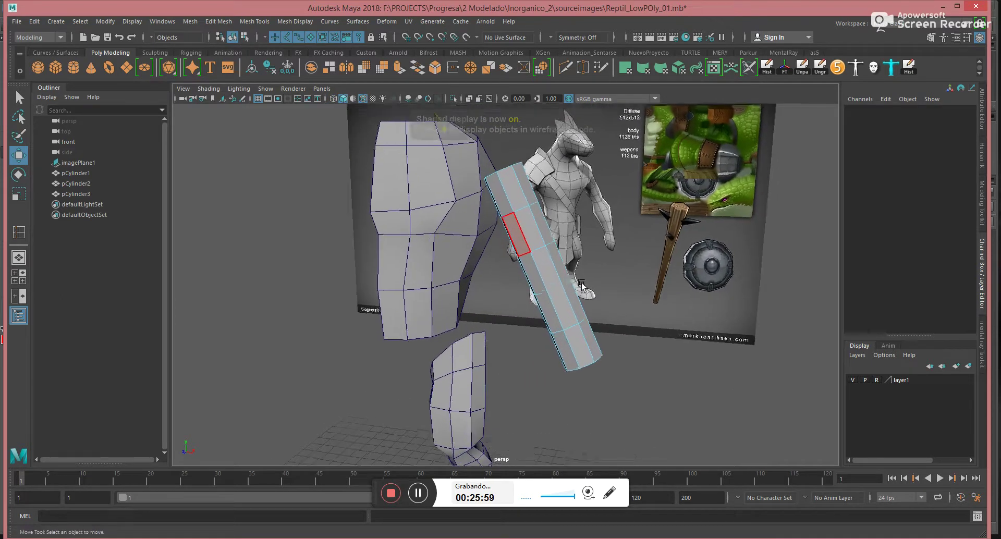
{"action": "middle_click_drag", "start_coordinate": [579, 273], "coordinate": [537, 308], "text": "alt"}
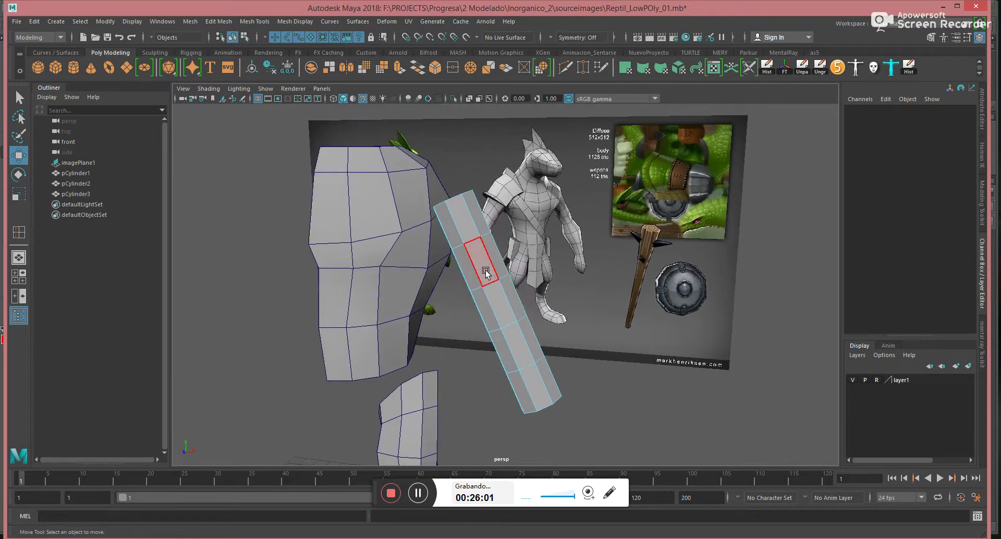
{"action": "scroll", "coordinate": [486, 272], "scroll_direction": "up", "scroll_amount": 3}
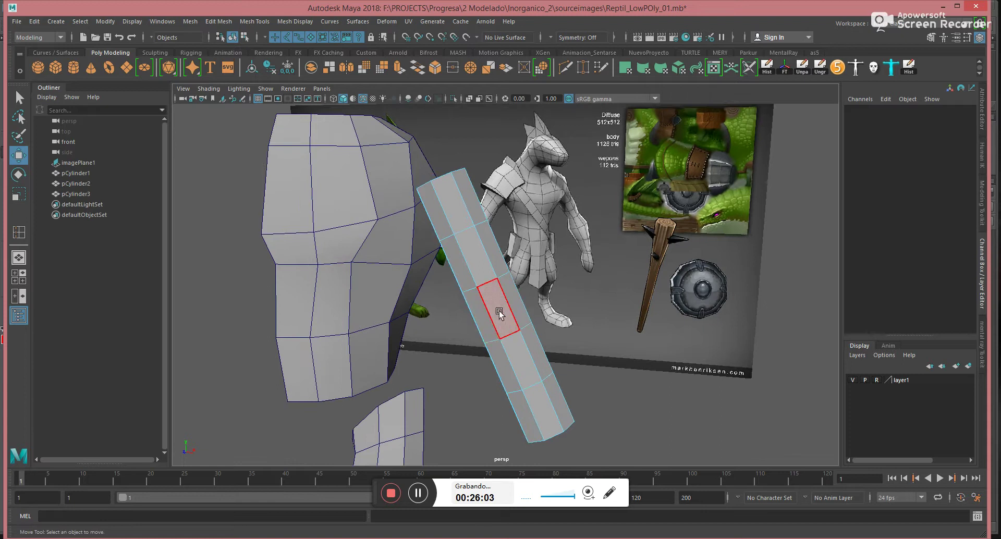
{"action": "left_click", "coordinate": [255, 22]}
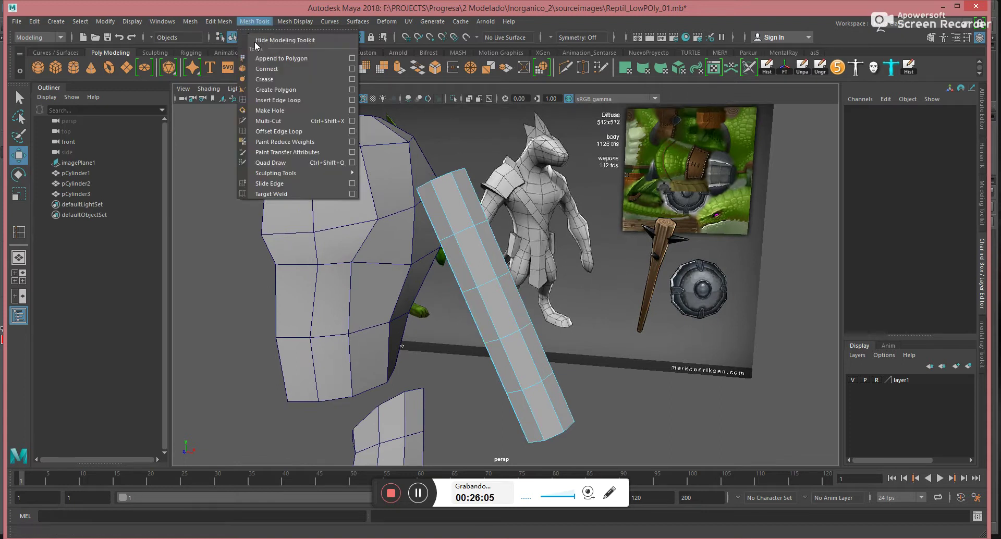
{"action": "left_click", "coordinate": [270, 100]}
{"action": "left_click", "coordinate": [505, 300]}
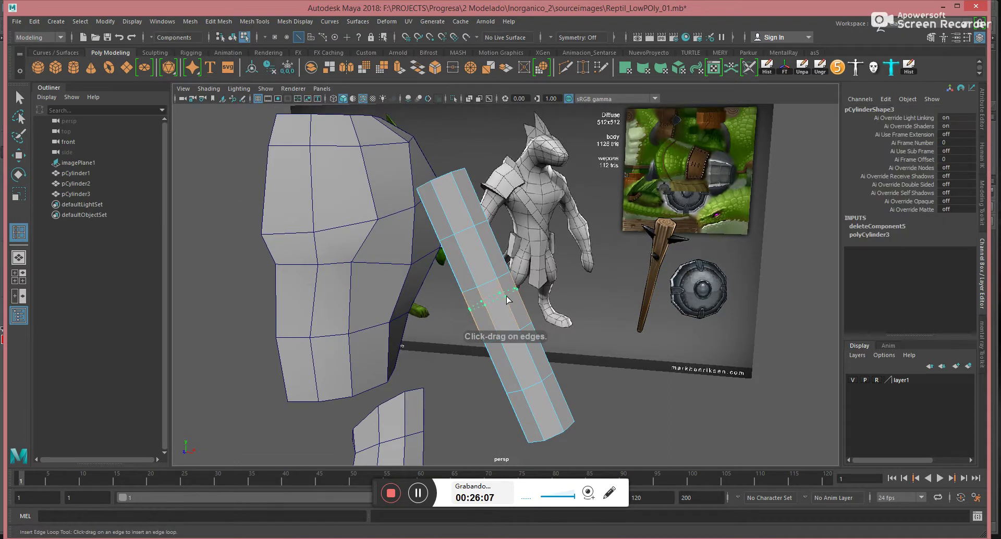
Scale in the new middle loop and shift it in depth to shape the elbow, then return to object mode
{"action": "key", "text": "e"}
{"action": "key", "text": "r"}
{"action": "left_click_drag", "start_coordinate": [485, 299], "coordinate": [331, 271]}
{"action": "key", "text": "w"}
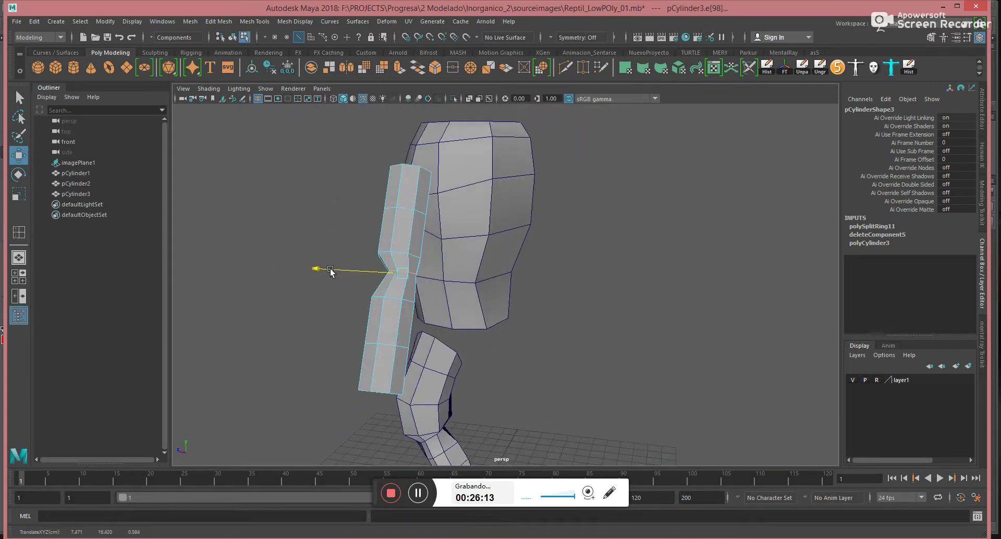
{"action": "right_click_drag", "start_coordinate": [401, 216], "coordinate": [459, 187]}
{"action": "left_click_drag", "start_coordinate": [575, 247], "coordinate": [653, 267], "text": "alt"}
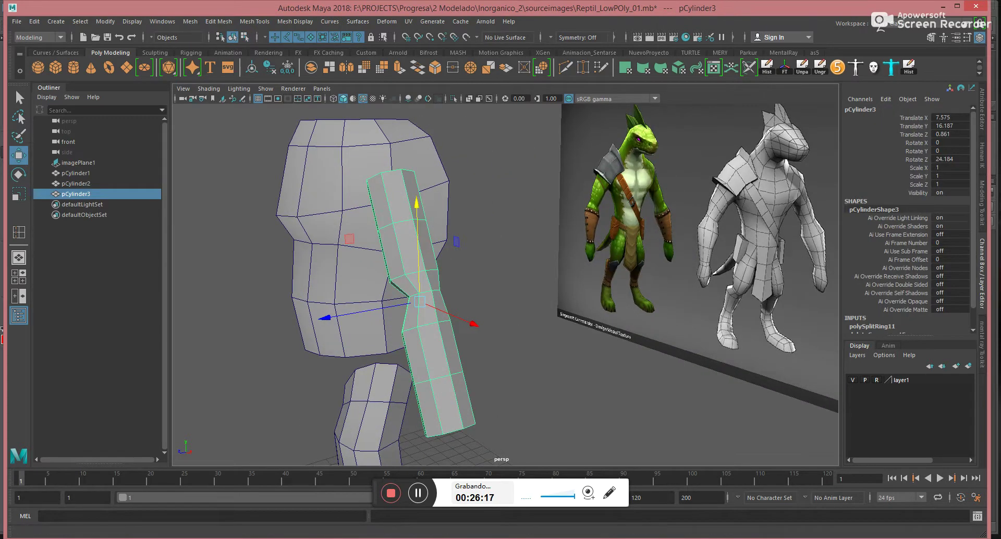
Switch to Photoshop, hide the leg sketch layers Capa 3 and Capa 4, and add a new empty layer
{"action": "left_click", "coordinate": [277, 538]}
{"action": "left_click", "coordinate": [334, 498]}
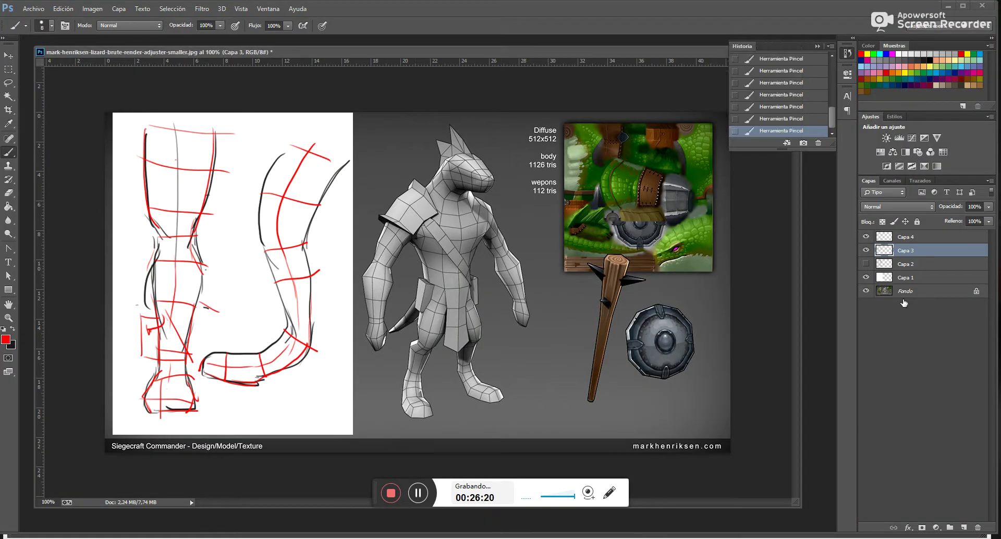
{"action": "left_click", "coordinate": [868, 250]}
{"action": "left_click", "coordinate": [867, 237]}
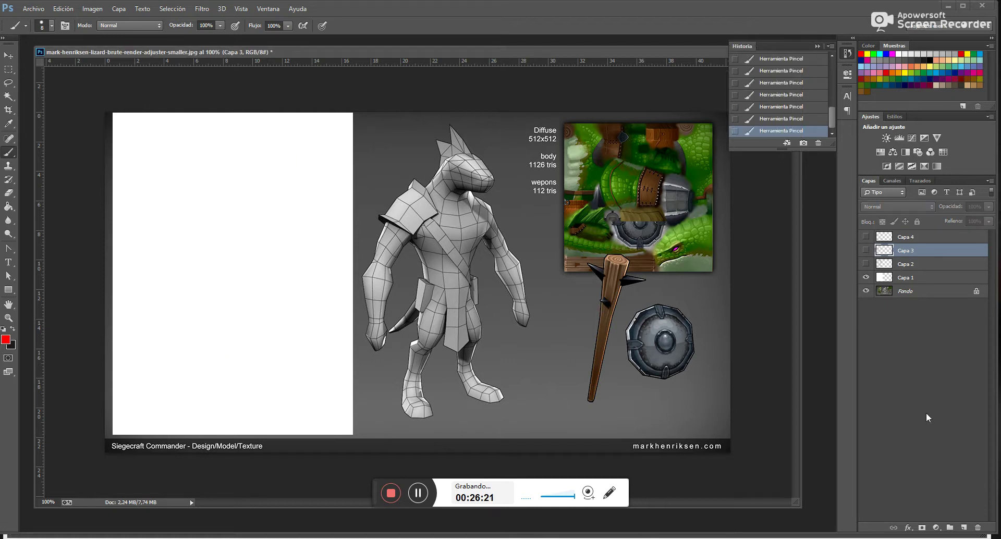
{"action": "left_click", "coordinate": [964, 527]}
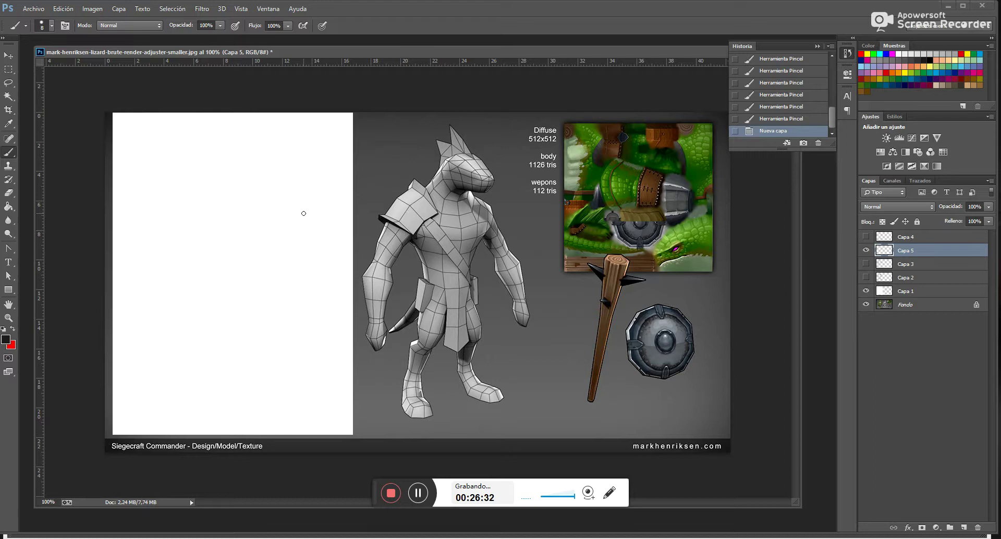
Sketch the arm's side-view outline in black with the label "side" and move the sketch aside to free space for another view
{"action": "left_click_drag", "start_coordinate": [270, 150], "coordinate": [251, 183]}
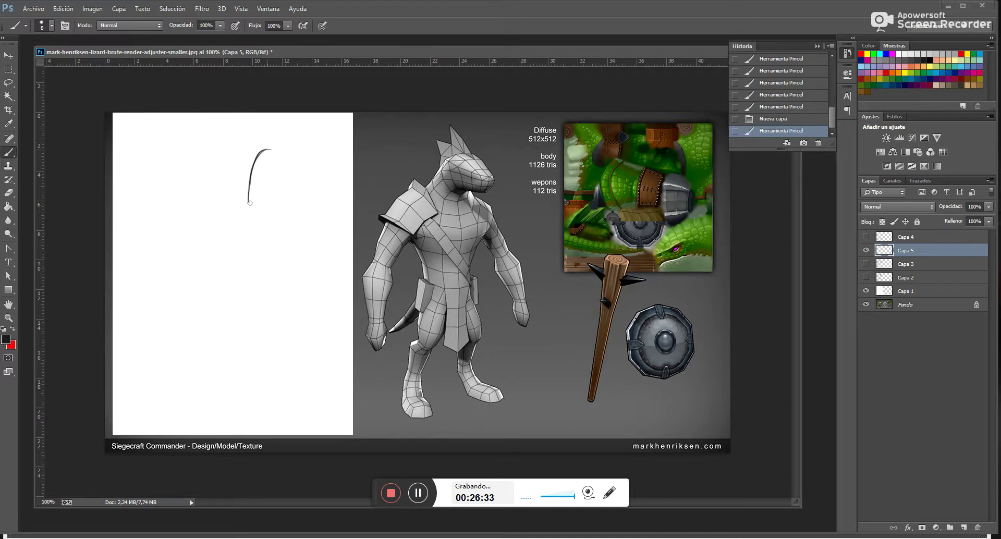
{"action": "mouse_move", "coordinate": [295, 147]}
{"action": "left_mouse_down"}
{"action": "mouse_move", "coordinate": [288, 206]}
{"action": "mouse_move", "coordinate": [251, 210]}
{"action": "mouse_move", "coordinate": [244, 265]}
{"action": "left_mouse_up"}
{"action": "left_click_drag", "start_coordinate": [294, 209], "coordinate": [288, 251]}
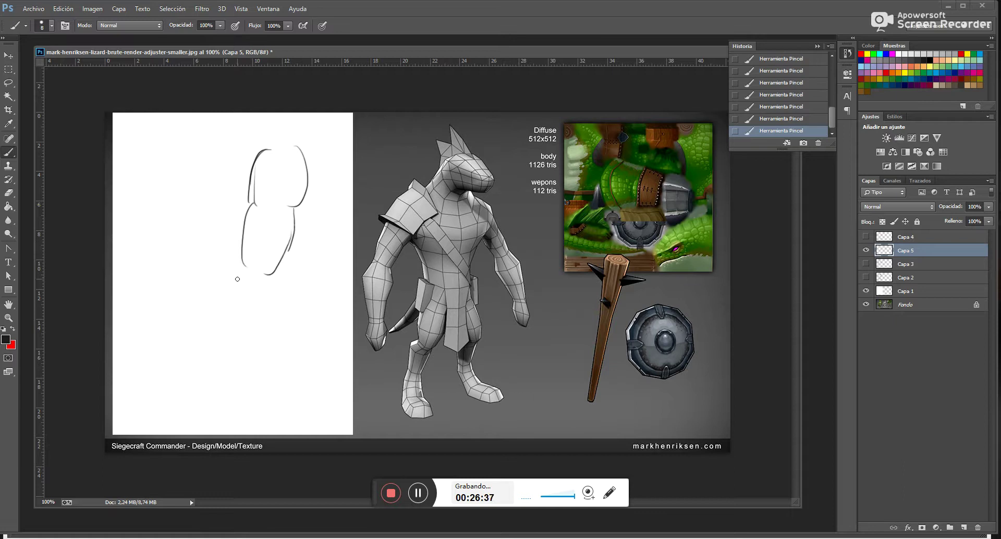
{"action": "left_click_drag", "start_coordinate": [243, 259], "coordinate": [196, 321]}
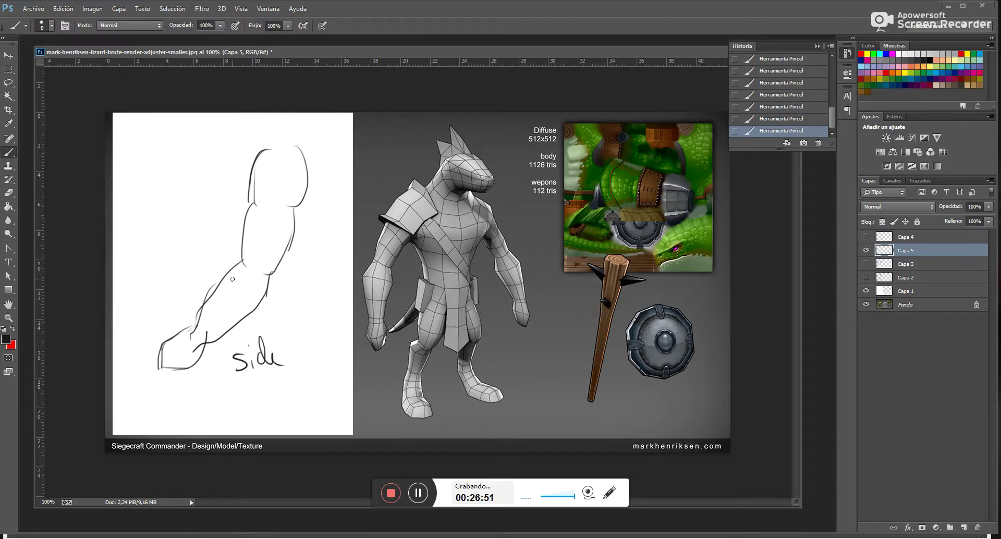
{"action": "key", "text": "v"}
{"action": "left_click_drag", "start_coordinate": [239, 270], "coordinate": [273, 285]}
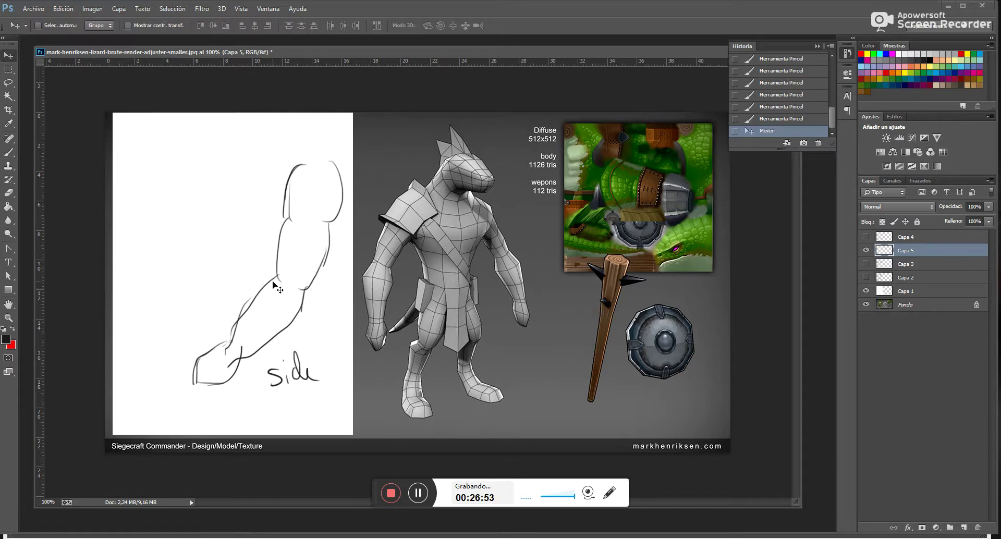
Sketch a front-view arm outline in black beside the side view and add handwritten labels below both views
{"action": "key", "text": "b"}
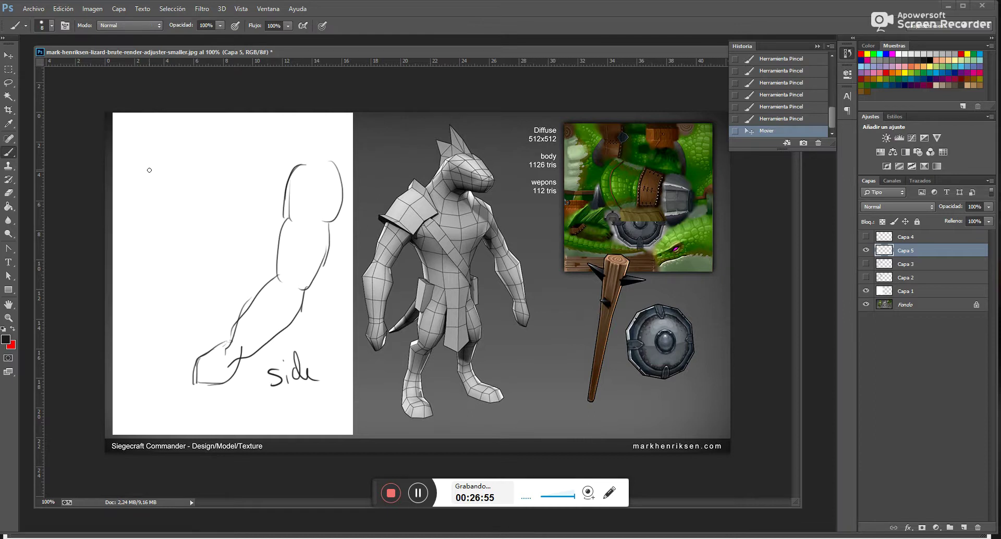
{"action": "left_click_drag", "start_coordinate": [149, 158], "coordinate": [166, 203]}
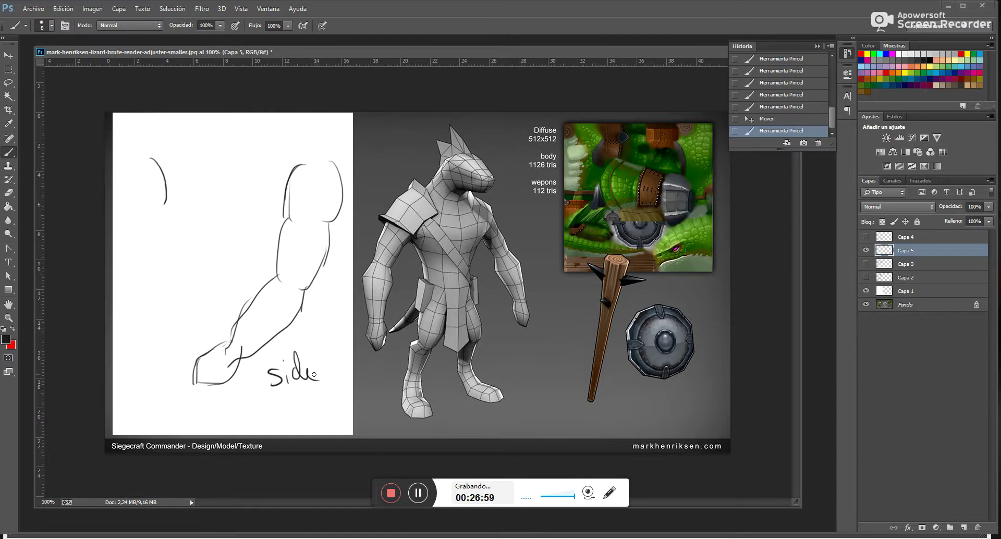
{"action": "mouse_move", "coordinate": [278, 395]}
{"action": "left_mouse_down"}
{"action": "mouse_move", "coordinate": [280, 414]}
{"action": "mouse_move", "coordinate": [301, 412]}
{"action": "left_mouse_up"}
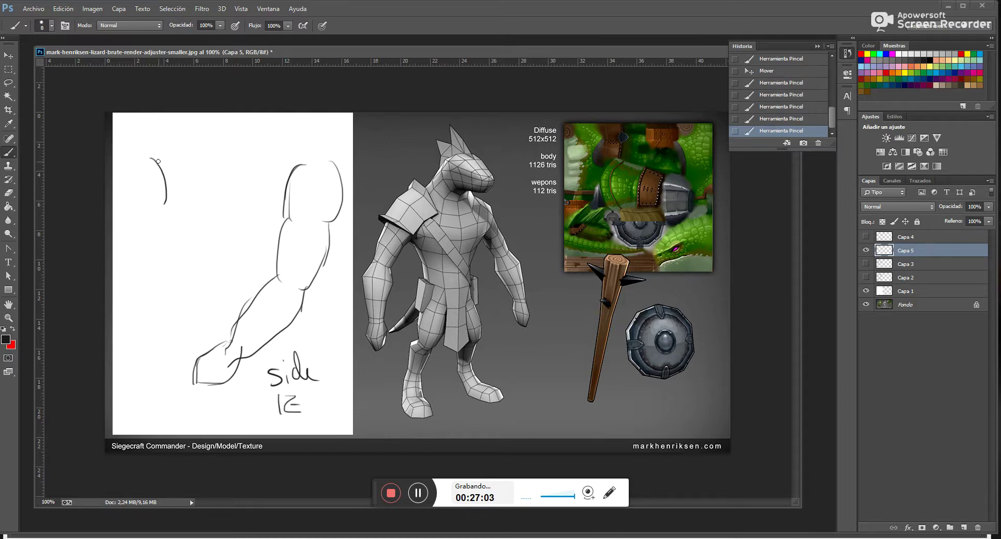
{"action": "mouse_move", "coordinate": [150, 157]}
{"action": "left_mouse_down"}
{"action": "mouse_move", "coordinate": [198, 168]}
{"action": "mouse_move", "coordinate": [194, 213]}
{"action": "left_mouse_up"}
{"action": "left_click_drag", "start_coordinate": [149, 157], "coordinate": [195, 215]}
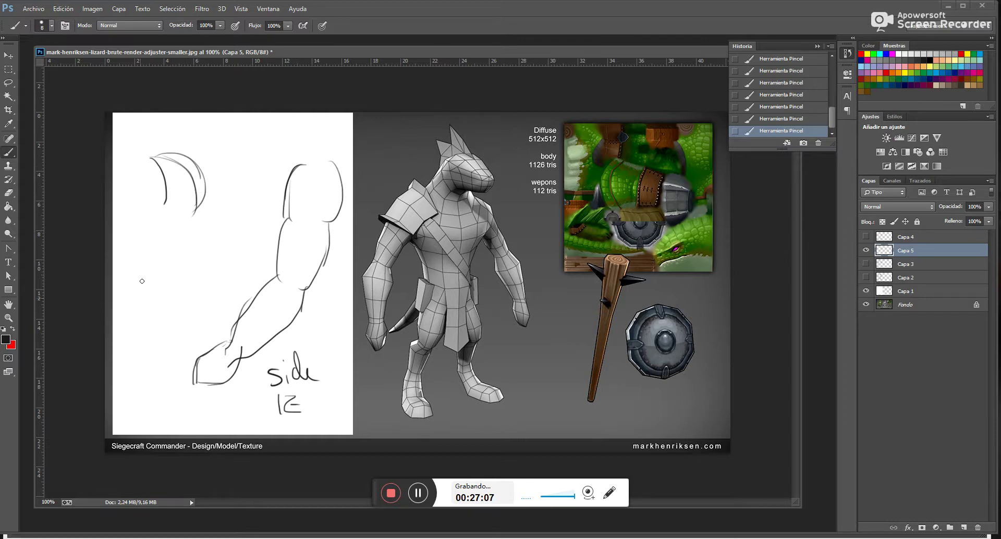
{"action": "mouse_move", "coordinate": [138, 386]}
{"action": "left_mouse_down"}
{"action": "mouse_move", "coordinate": [136, 407]}
{"action": "mouse_move", "coordinate": [174, 349]}
{"action": "left_mouse_up"}
{"action": "left_click_drag", "start_coordinate": [191, 214], "coordinate": [190, 279]}
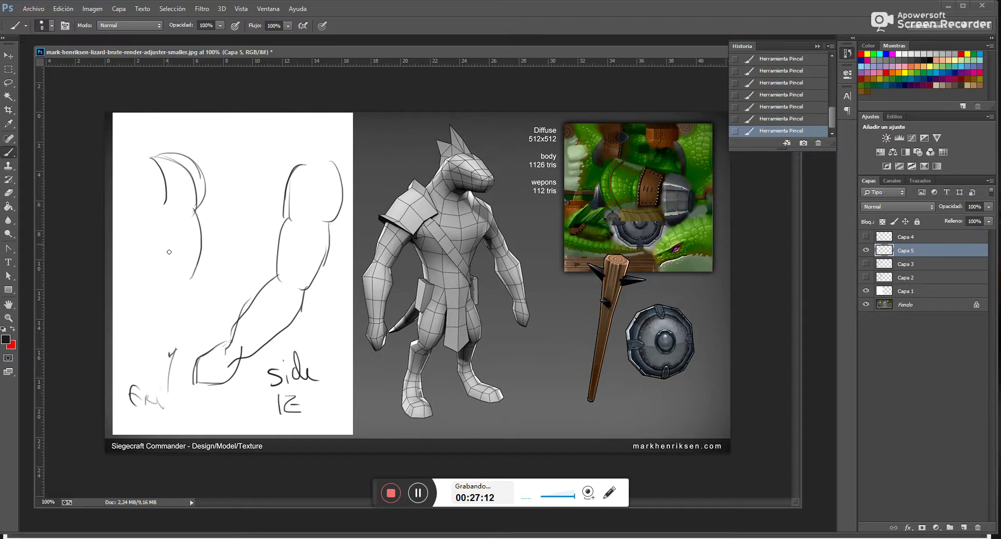
{"action": "mouse_move", "coordinate": [159, 212]}
{"action": "left_mouse_down"}
{"action": "mouse_move", "coordinate": [156, 300]}
{"action": "mouse_move", "coordinate": [168, 329]}
{"action": "left_mouse_up"}
{"action": "left_click_drag", "start_coordinate": [196, 272], "coordinate": [175, 369]}
{"action": "mouse_move", "coordinate": [158, 306]}
{"action": "left_mouse_down"}
{"action": "mouse_move", "coordinate": [163, 350]}
{"action": "mouse_move", "coordinate": [171, 207]}
{"action": "mouse_move", "coordinate": [165, 279]}
{"action": "left_mouse_up"}
{"action": "left_click_drag", "start_coordinate": [166, 279], "coordinate": [166, 209]}
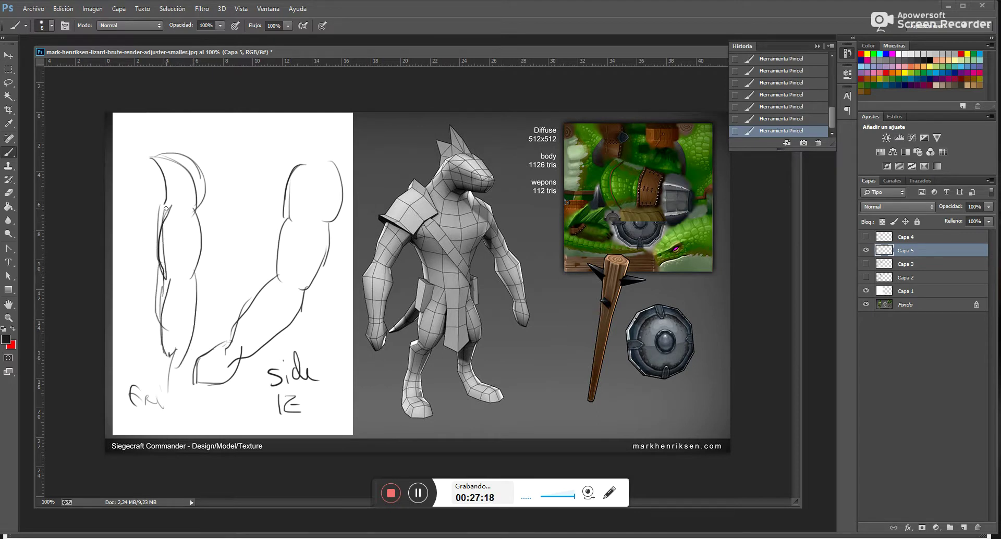
Erase the front-view arm outline, keeping the side view and the labels
{"action": "key", "text": "e"}
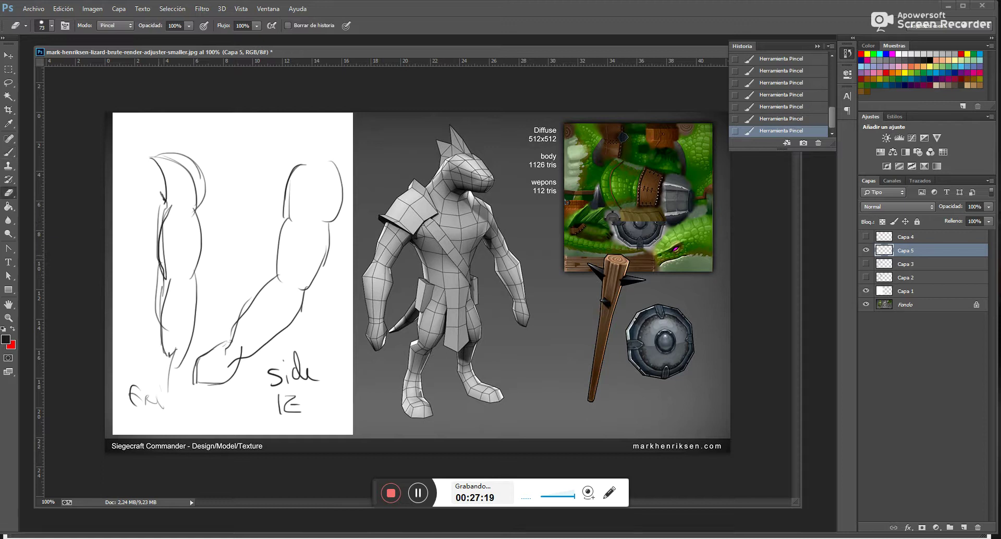
{"action": "mouse_move", "coordinate": [155, 202]}
{"action": "left_mouse_down"}
{"action": "mouse_move", "coordinate": [149, 323]}
{"action": "mouse_move", "coordinate": [163, 372]}
{"action": "mouse_move", "coordinate": [140, 365]}
{"action": "mouse_move", "coordinate": [188, 290]}
{"action": "mouse_move", "coordinate": [180, 180]}
{"action": "mouse_move", "coordinate": [168, 181]}
{"action": "mouse_move", "coordinate": [175, 255]}
{"action": "left_mouse_up"}
{"action": "key", "text": "0"}
{"action": "mouse_move", "coordinate": [169, 132]}
{"action": "left_mouse_down"}
{"action": "mouse_move", "coordinate": [179, 306]}
{"action": "mouse_move", "coordinate": [161, 157]}
{"action": "mouse_move", "coordinate": [163, 239]}
{"action": "left_mouse_up"}
Redraw the front-view arm in black with a rounded shoulder, upper arm, tapering forearm and hand
{"action": "key", "text": "b"}
{"action": "left_click_drag", "start_coordinate": [140, 152], "coordinate": [140, 195]}
{"action": "mouse_move", "coordinate": [176, 149]}
{"action": "left_mouse_down"}
{"action": "mouse_move", "coordinate": [175, 219]}
{"action": "mouse_move", "coordinate": [151, 209]}
{"action": "mouse_move", "coordinate": [185, 206]}
{"action": "mouse_move", "coordinate": [171, 267]}
{"action": "left_mouse_up"}
{"action": "left_click_drag", "start_coordinate": [151, 198], "coordinate": [153, 272]}
{"action": "mouse_move", "coordinate": [150, 229]}
{"action": "left_mouse_down"}
{"action": "mouse_move", "coordinate": [150, 258]}
{"action": "mouse_move", "coordinate": [175, 268]}
{"action": "mouse_move", "coordinate": [166, 342]}
{"action": "left_mouse_up"}
{"action": "mouse_move", "coordinate": [152, 270]}
{"action": "left_mouse_down"}
{"action": "mouse_move", "coordinate": [153, 344]}
{"action": "mouse_move", "coordinate": [169, 333]}
{"action": "left_mouse_up"}
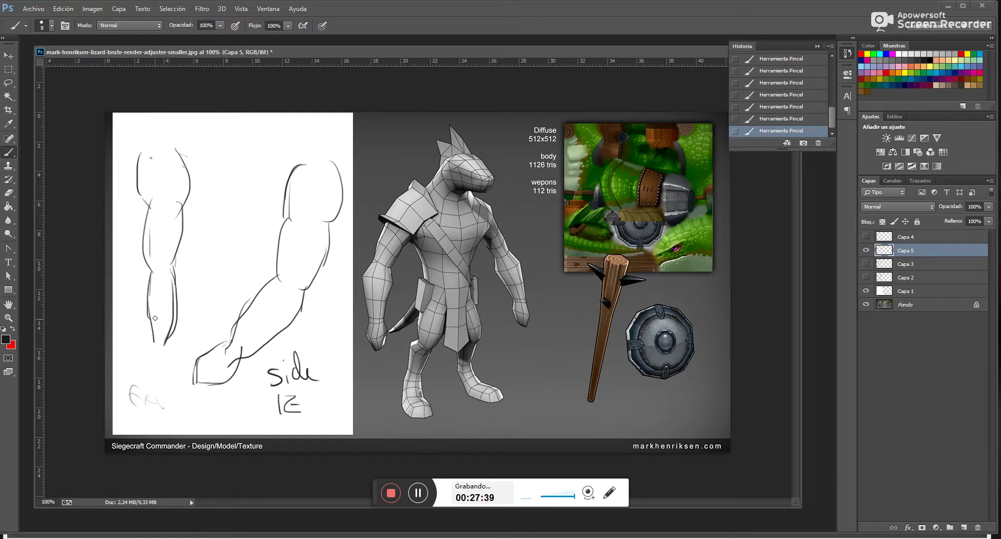
{"action": "left_click_drag", "start_coordinate": [169, 344], "coordinate": [172, 378]}
Draw two straight vertical red guide lines along both sides of the front-view arm to represent the starting cylinder
{"action": "key", "text": "x"}
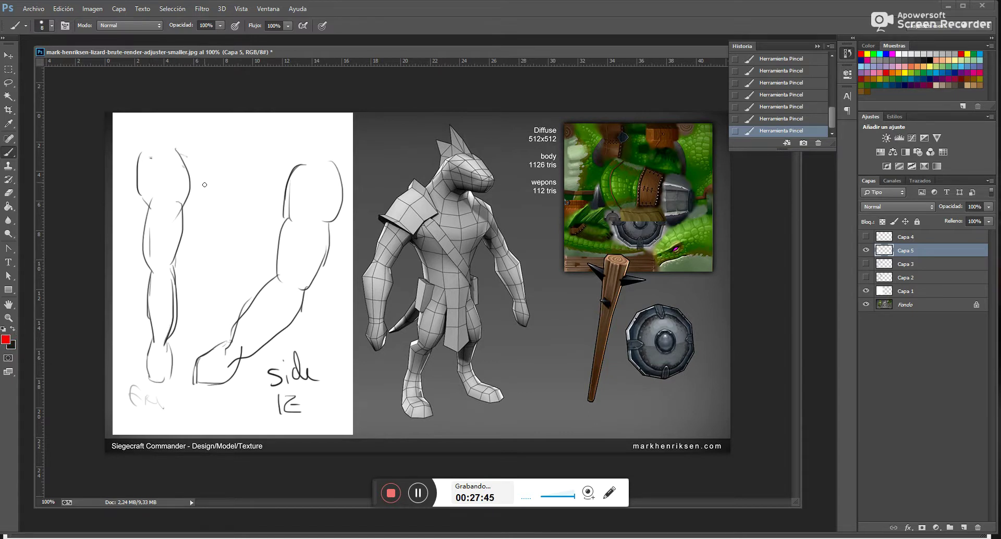
{"action": "left_click_drag", "start_coordinate": [138, 153], "coordinate": [130, 320]}
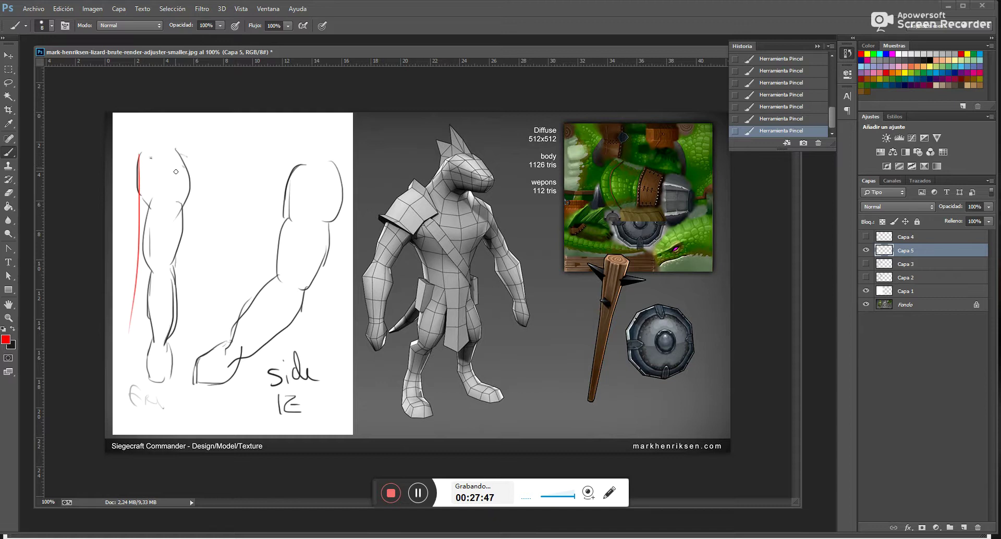
{"action": "key", "text": "ctrl+z"}
{"action": "left_click_drag", "start_coordinate": [141, 158], "coordinate": [141, 346], "text": "shift"}
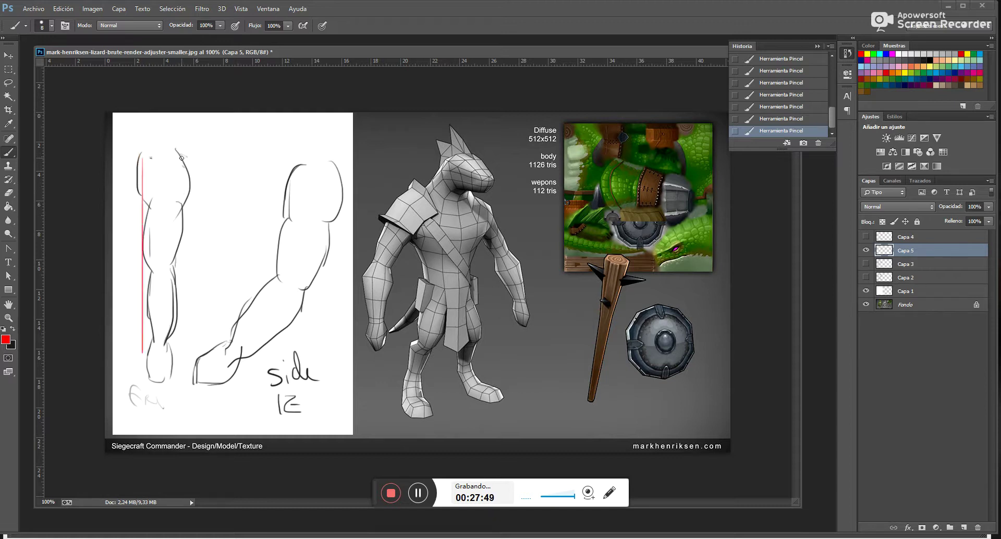
{"action": "left_click_drag", "start_coordinate": [183, 156], "coordinate": [181, 354], "text": "shift"}
Trace the front-view arm in red with angular contours and horizontal cross-section lines from the shoulder down to the hand
{"action": "left_click_drag", "start_coordinate": [138, 155], "coordinate": [169, 147]}
{"action": "left_click_drag", "start_coordinate": [139, 177], "coordinate": [192, 175]}
{"action": "left_click_drag", "start_coordinate": [161, 142], "coordinate": [189, 174]}
{"action": "left_click_drag", "start_coordinate": [146, 206], "coordinate": [184, 209]}
{"action": "left_click_drag", "start_coordinate": [142, 240], "coordinate": [171, 247]}
{"action": "mouse_move", "coordinate": [183, 214]}
{"action": "left_mouse_down"}
{"action": "mouse_move", "coordinate": [181, 251]}
{"action": "mouse_move", "coordinate": [150, 272]}
{"action": "mouse_move", "coordinate": [173, 272]}
{"action": "left_mouse_up"}
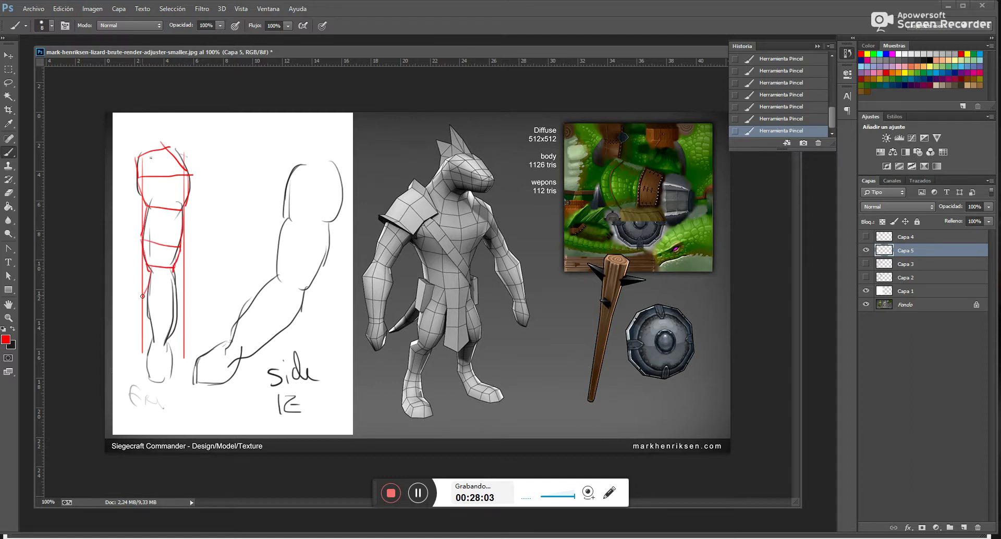
{"action": "left_click_drag", "start_coordinate": [143, 298], "coordinate": [150, 345]}
{"action": "mouse_move", "coordinate": [145, 360]}
{"action": "left_mouse_down"}
{"action": "mouse_move", "coordinate": [169, 346]}
{"action": "mouse_move", "coordinate": [162, 386]}
{"action": "left_mouse_up"}
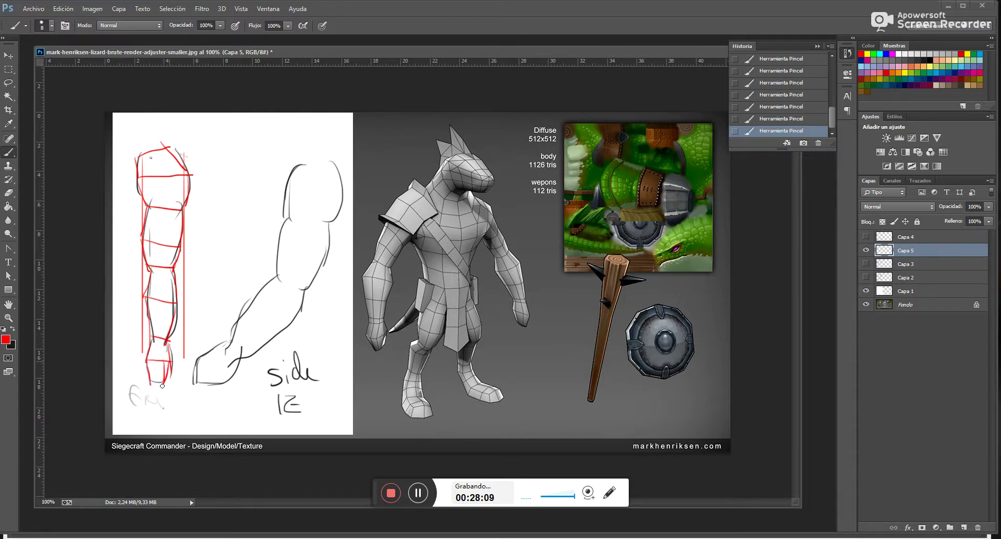
Draw the red lengthwise center edge through the front-view arm from shoulder to hand, undoing and redrawing the first stroke
{"action": "left_click_drag", "start_coordinate": [165, 147], "coordinate": [157, 360]}
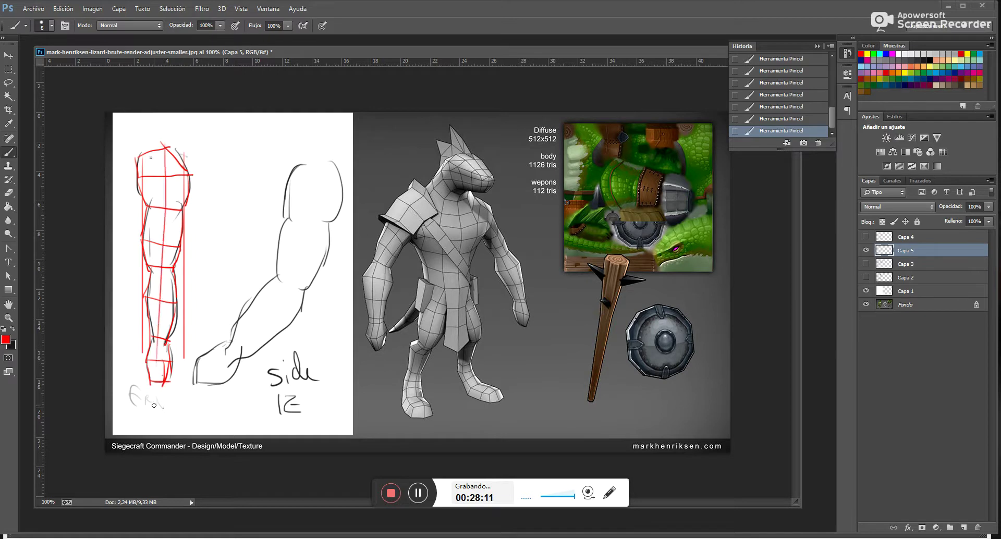
{"action": "key", "text": "ctrl+z"}
{"action": "left_click_drag", "start_coordinate": [156, 151], "coordinate": [157, 395]}
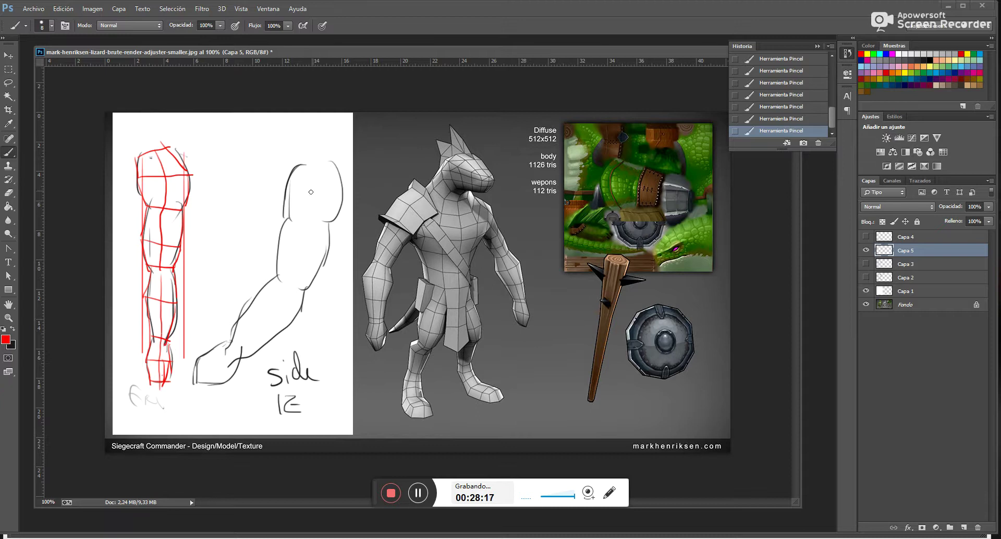
Trace the side-view arm in red with angular contours, cross-section lines and a lengthwise center edge from shoulder to hand
{"action": "left_click_drag", "start_coordinate": [288, 186], "coordinate": [355, 192]}
{"action": "left_click_drag", "start_coordinate": [304, 165], "coordinate": [343, 190]}
{"action": "left_click_drag", "start_coordinate": [297, 217], "coordinate": [340, 225]}
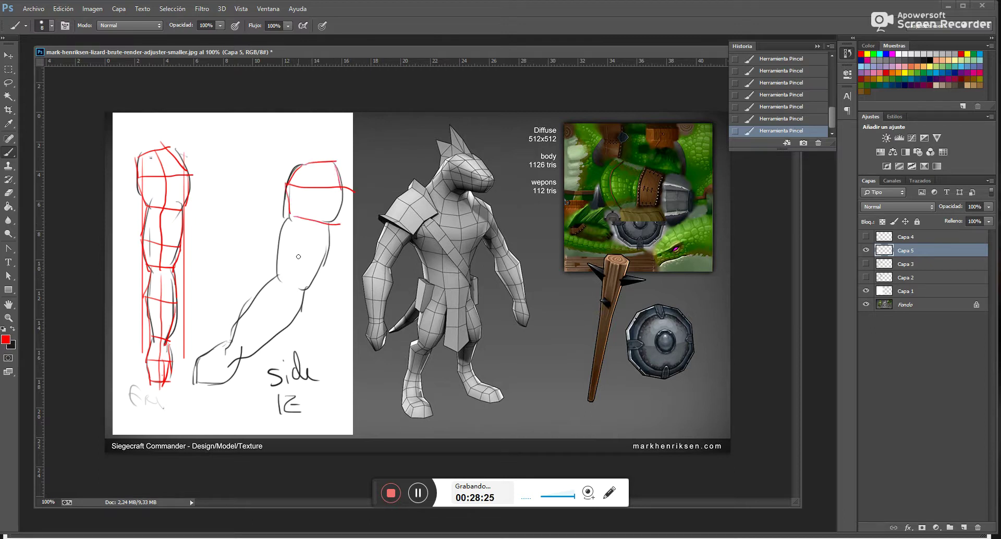
{"action": "left_click_drag", "start_coordinate": [279, 240], "coordinate": [331, 255]}
{"action": "mouse_move", "coordinate": [287, 280]}
{"action": "left_mouse_down"}
{"action": "mouse_move", "coordinate": [304, 291]}
{"action": "mouse_move", "coordinate": [297, 332]}
{"action": "mouse_move", "coordinate": [263, 350]}
{"action": "left_mouse_up"}
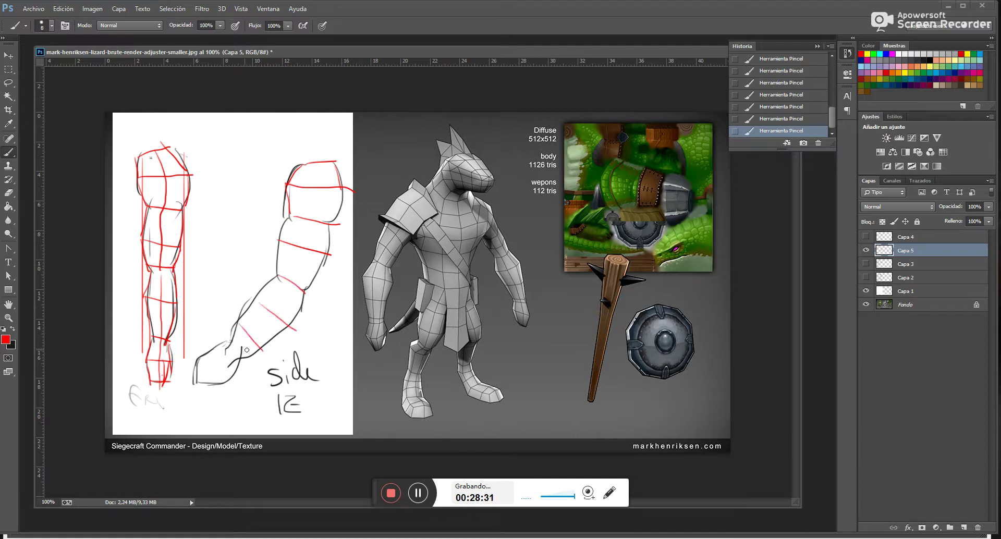
{"action": "left_click_drag", "start_coordinate": [203, 358], "coordinate": [233, 389]}
{"action": "mouse_move", "coordinate": [250, 345]}
{"action": "left_mouse_down"}
{"action": "mouse_move", "coordinate": [310, 259]}
{"action": "mouse_move", "coordinate": [328, 161]}
{"action": "mouse_move", "coordinate": [284, 223]}
{"action": "mouse_move", "coordinate": [276, 278]}
{"action": "mouse_move", "coordinate": [226, 343]}
{"action": "mouse_move", "coordinate": [305, 312]}
{"action": "mouse_move", "coordinate": [335, 206]}
{"action": "left_mouse_up"}
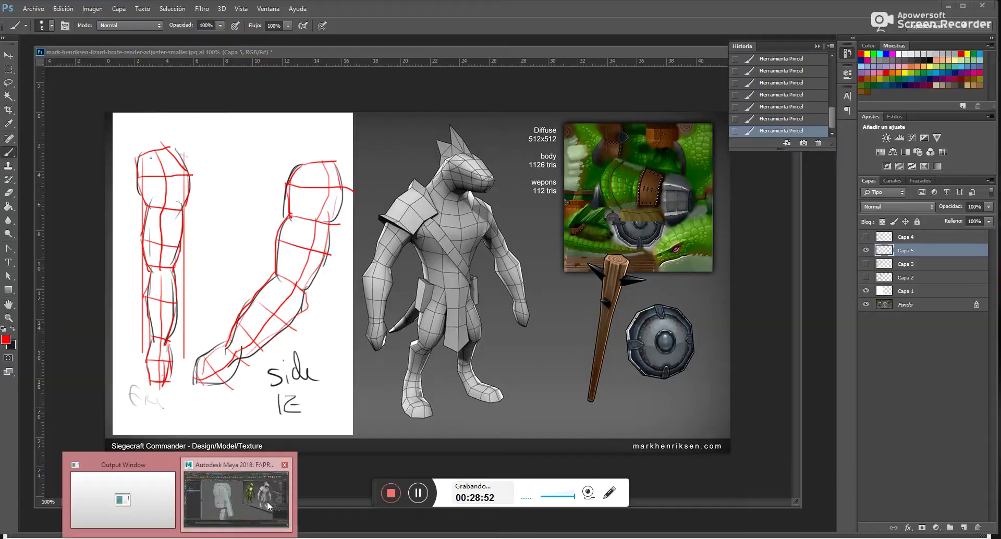
Switch to Maya and straighten the arm cylinder in the front view by setting its Z rotation to 0
{"action": "left_click", "coordinate": [267, 505]}
{"action": "left_click_drag", "start_coordinate": [474, 264], "coordinate": [503, 293], "text": "alt"}
{"action": "key", "text": "space"}
{"action": "middle_click_drag", "start_coordinate": [547, 174], "coordinate": [509, 345], "text": "alt"}
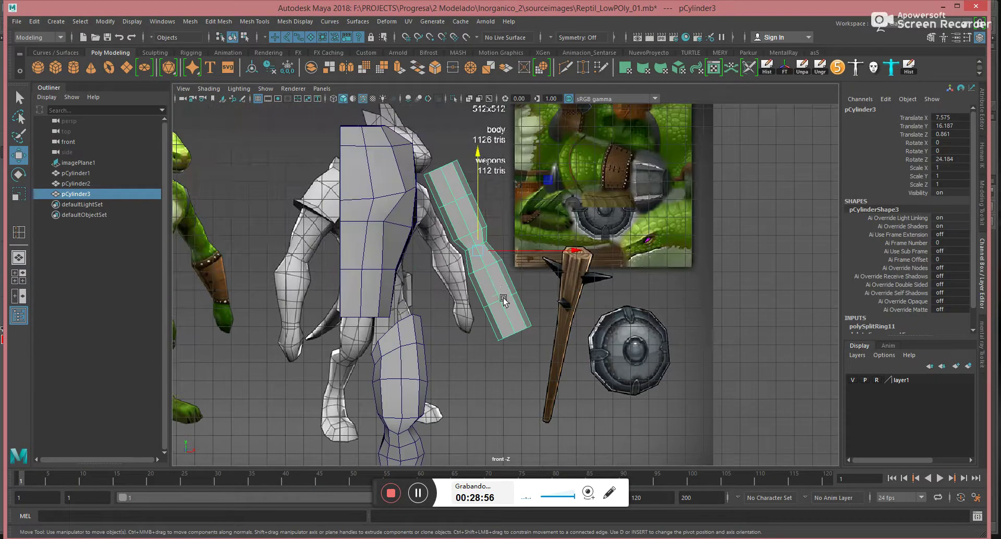
{"action": "right_click_drag", "start_coordinate": [494, 281], "coordinate": [495, 293]}
{"action": "key", "text": "e"}
{"action": "right_click_drag", "start_coordinate": [472, 227], "coordinate": [482, 214]}
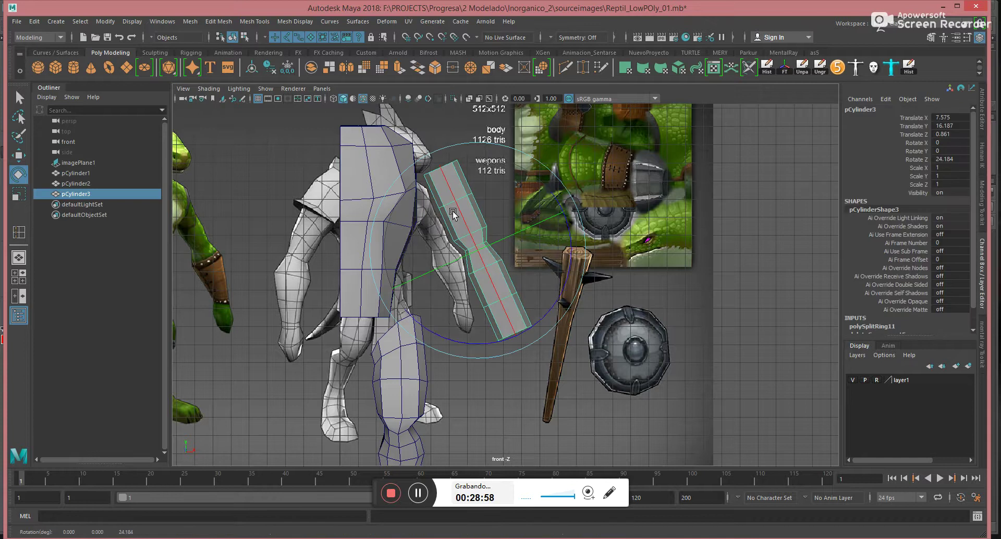
{"action": "key", "text": "F8"}
{"action": "left_click_drag", "start_coordinate": [530, 155], "coordinate": [545, 173]}
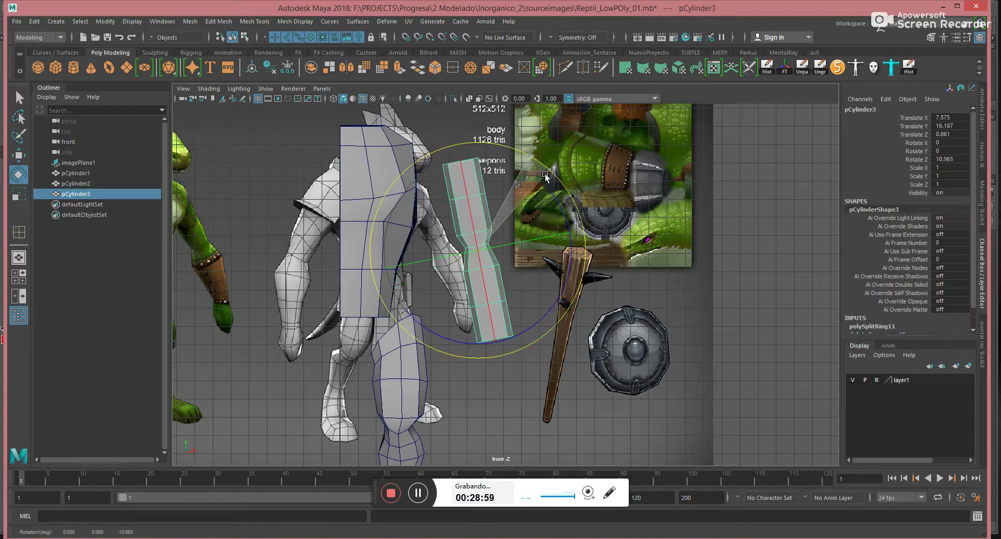
{"action": "left_click", "coordinate": [952, 160]}
{"action": "type", "text": "0"}
{"action": "key", "text": "Return"}
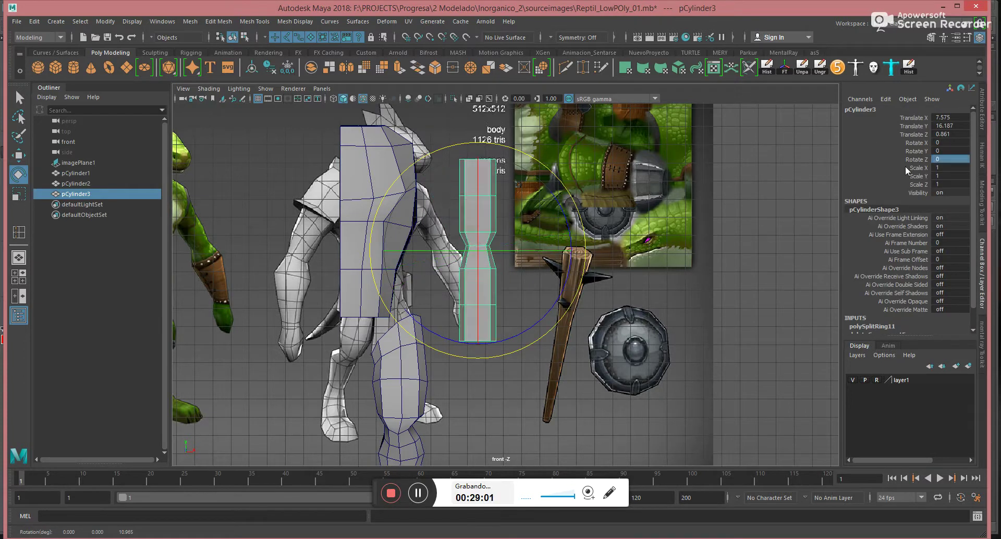
{"action": "left_click", "coordinate": [855, 293]}
Select the arm cylinder's top vertex ring, compare it with the arm sketch, and scale the ring narrower
{"action": "key", "text": "F8"}
{"action": "left_click_drag", "start_coordinate": [416, 136], "coordinate": [521, 182]}
{"action": "middle_click_drag", "start_coordinate": [521, 183], "coordinate": [464, 224], "text": "alt"}
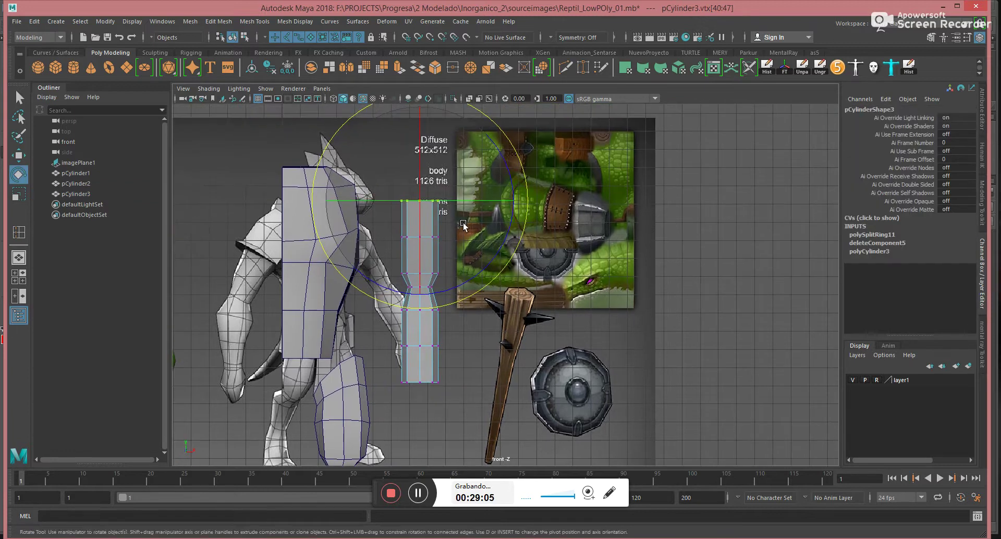
{"action": "left_click", "coordinate": [334, 498]}
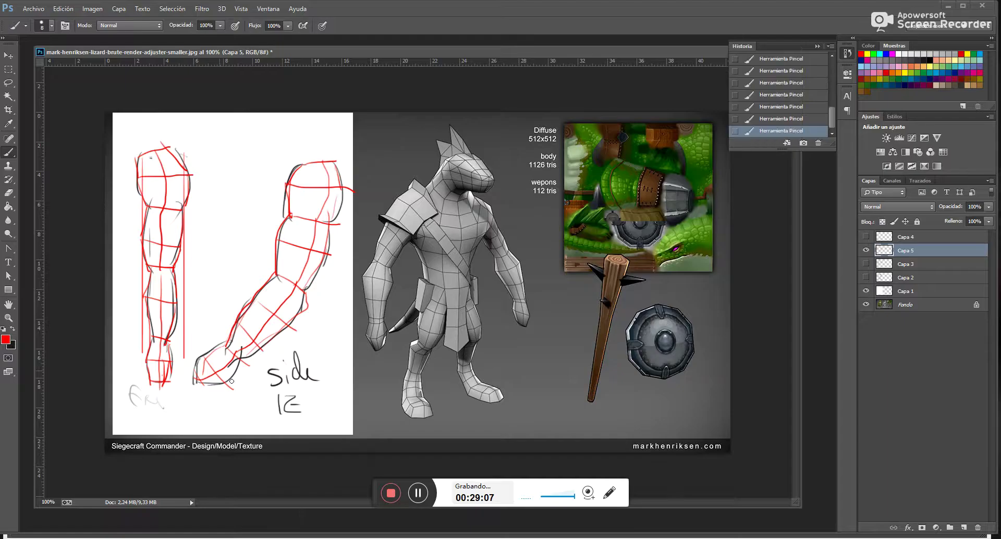
{"action": "key", "text": "alt+Tab"}
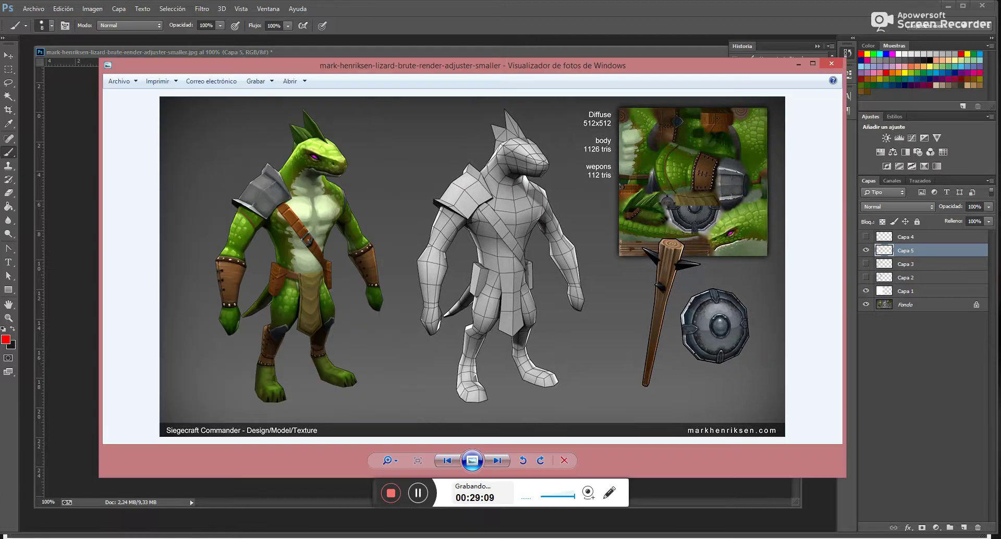
{"action": "left_click", "coordinate": [284, 482]}
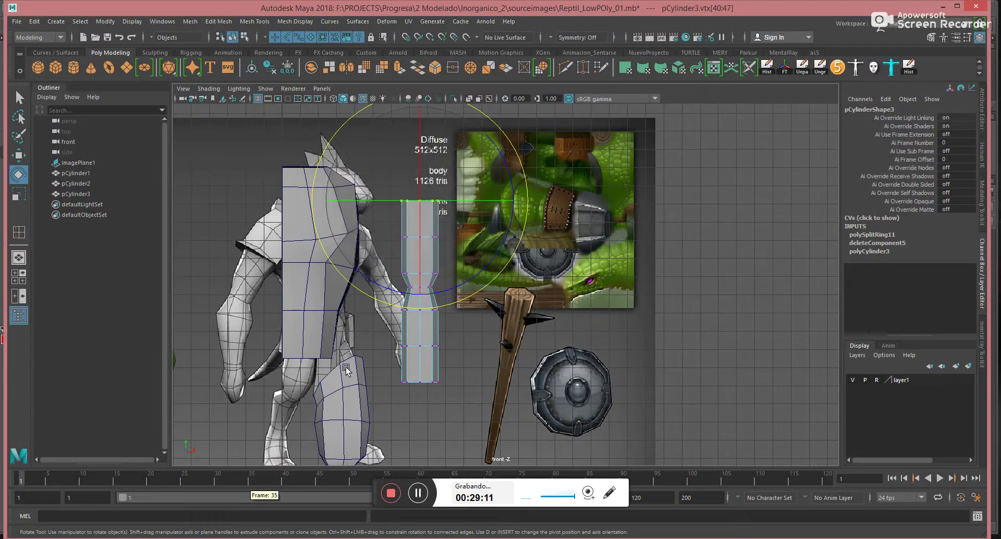
{"action": "key", "text": "r"}
{"action": "left_click_drag", "start_coordinate": [513, 201], "coordinate": [487, 203]}
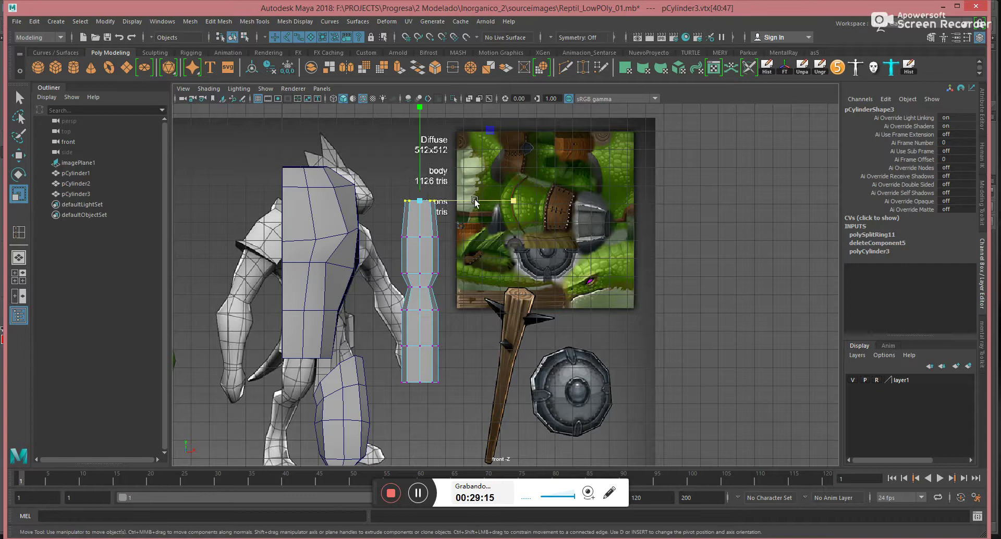
Tilt the arm's top vertex ring and raise and adjust the second ring to shape the shoulder
{"action": "key", "text": "e"}
{"action": "left_click_drag", "start_coordinate": [500, 150], "coordinate": [481, 127]}
{"action": "key", "text": "w"}
{"action": "left_click_drag", "start_coordinate": [376, 225], "coordinate": [443, 236]}
{"action": "key", "text": "r"}
{"action": "key", "text": "w"}
{"action": "left_click_drag", "start_coordinate": [489, 168], "coordinate": [479, 148]}
{"action": "key", "text": "e"}
Insert an edge loop below the shoulder with the Insert Edge Loop tool and scale it inward
{"action": "left_click", "coordinate": [254, 22]}
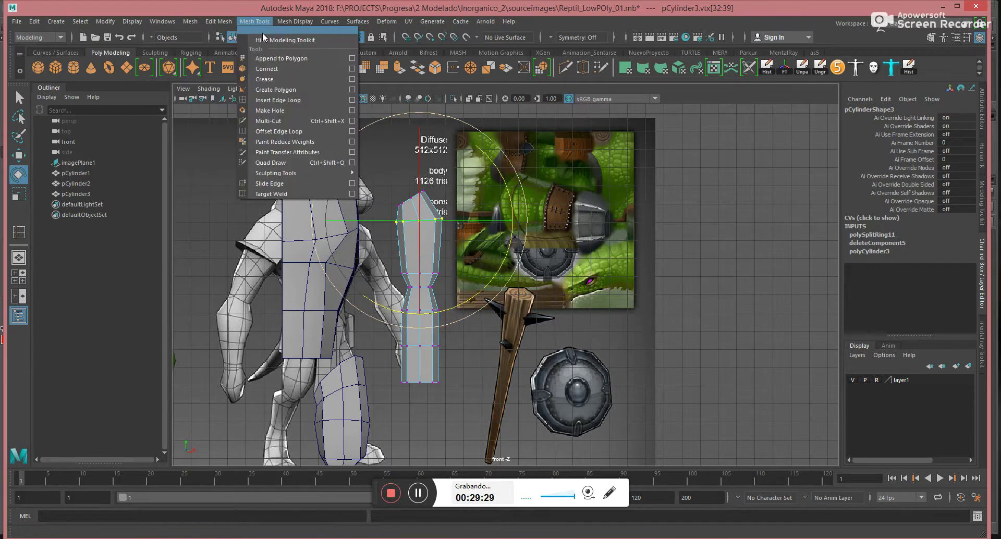
{"action": "left_click", "coordinate": [255, 26]}
{"action": "left_click_drag", "start_coordinate": [260, 30], "coordinate": [136, 105]}
{"action": "left_click", "coordinate": [143, 178]}
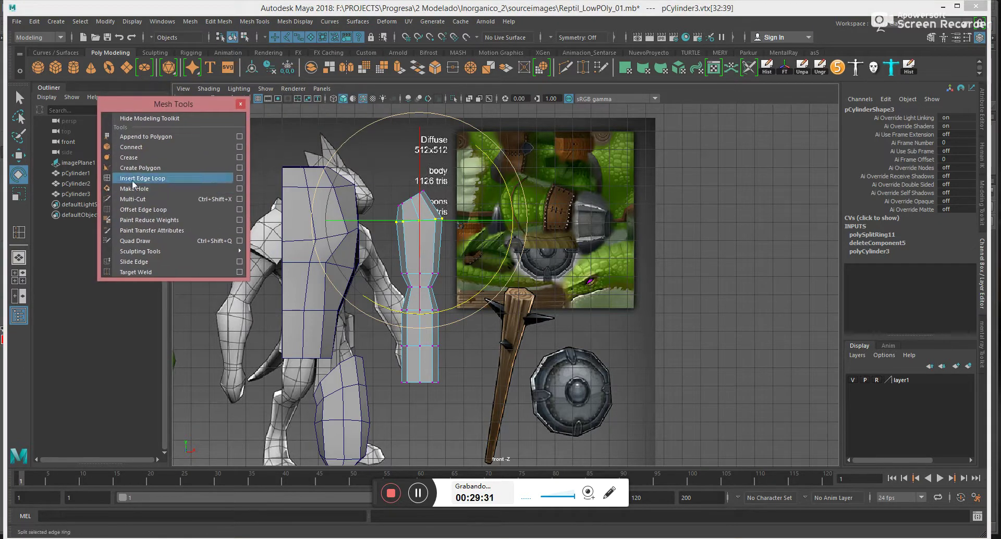
{"action": "left_click", "coordinate": [437, 249]}
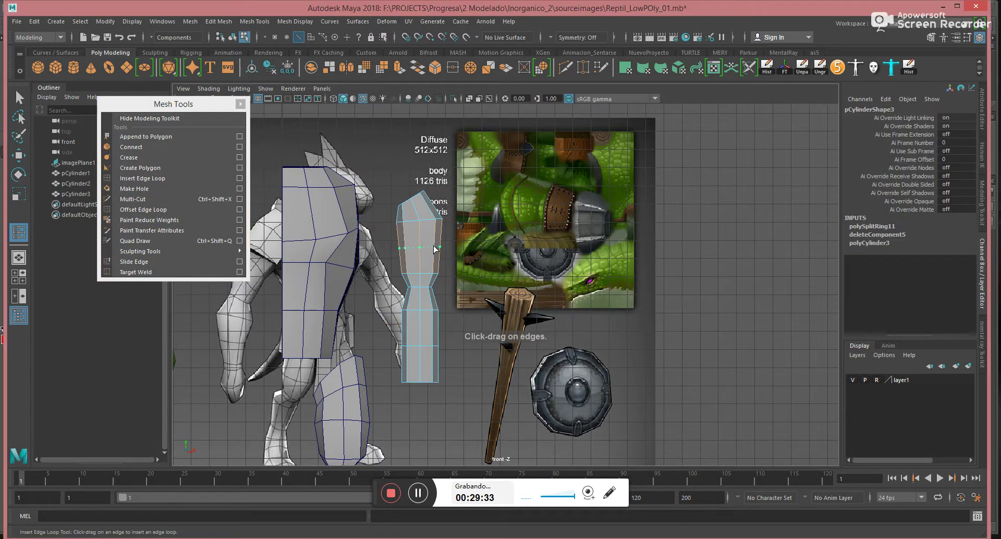
{"action": "key", "text": "r"}
{"action": "left_click_drag", "start_coordinate": [420, 249], "coordinate": [416, 251]}
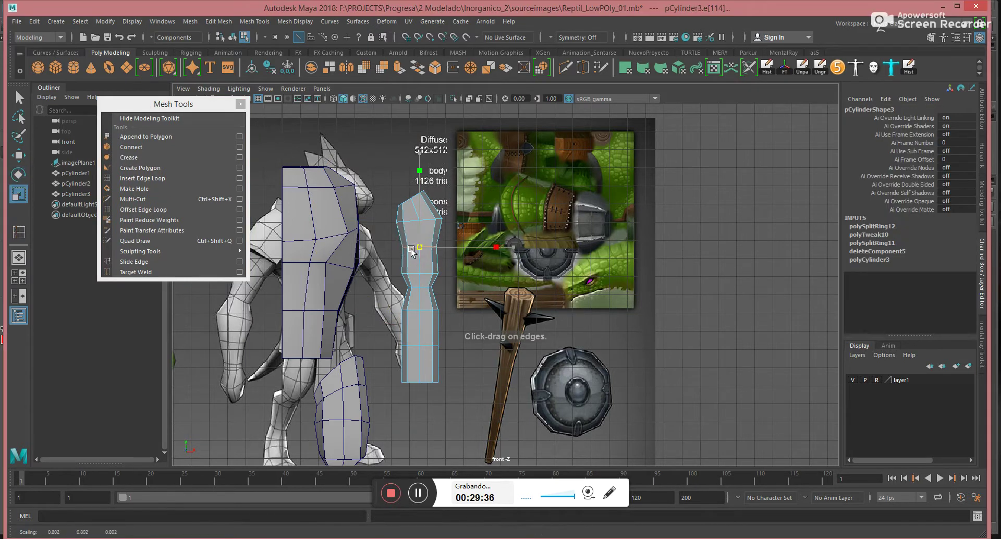
Widen the vertex ring in the middle of the upper arm and reposition the rings from below the shoulder to the elbow
{"action": "key", "text": "F9"}
{"action": "key", "text": "e"}
{"action": "key", "text": "r"}
{"action": "left_click_drag", "start_coordinate": [464, 280], "coordinate": [428, 273]}
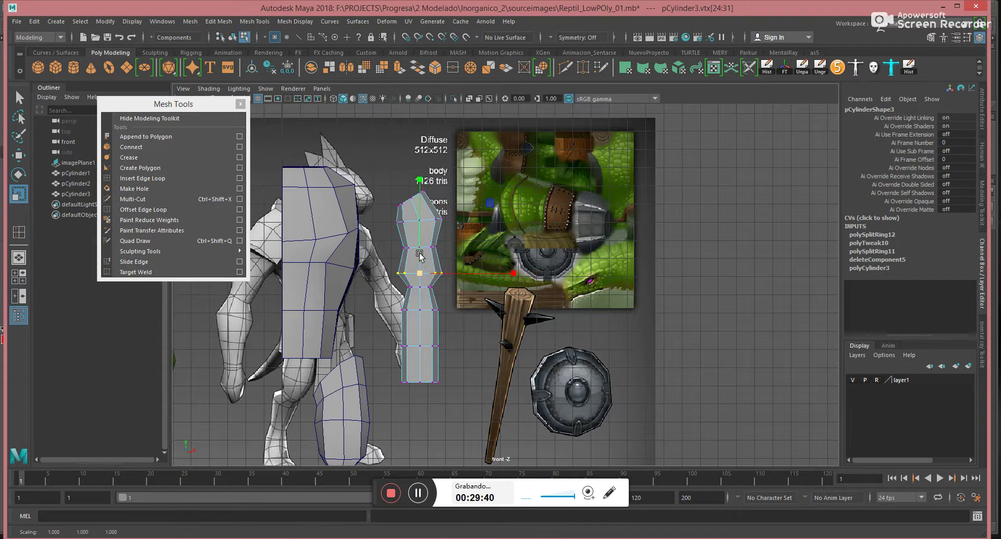
{"action": "key", "text": "w"}
{"action": "left_click_drag", "start_coordinate": [420, 256], "coordinate": [421, 227]}
{"action": "left_click_drag", "start_coordinate": [382, 262], "coordinate": [468, 276]}
{"action": "left_click_drag", "start_coordinate": [421, 240], "coordinate": [420, 229]}
{"action": "left_click_drag", "start_coordinate": [397, 280], "coordinate": [444, 292]}
{"action": "key", "text": "ctrl+z"}
{"action": "left_click_drag", "start_coordinate": [381, 328], "coordinate": [460, 302]}
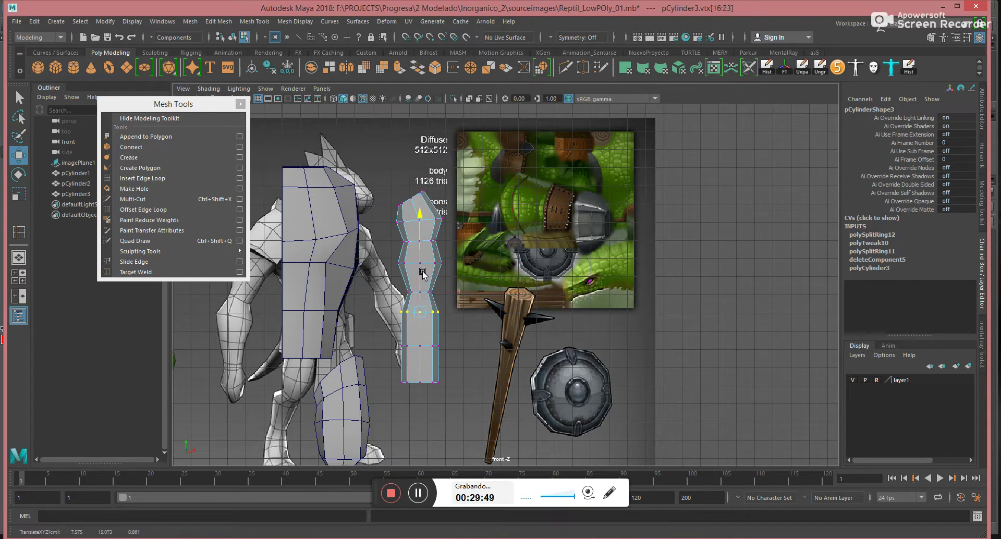
Scale the two lowest vertex rings of the arm inward to taper the forearm towards the hand
{"action": "left_click_drag", "start_coordinate": [379, 338], "coordinate": [456, 397]}
{"action": "key", "text": "e"}
{"action": "key", "text": "r"}
{"action": "left_click_drag", "start_coordinate": [421, 358], "coordinate": [407, 369]}
In the side view, move the shoulder ring's front, middle and back vertices up, pushing the front and back ones outward
{"action": "key", "text": "space"}
{"action": "left_click_drag", "start_coordinate": [419, 333], "coordinate": [476, 332]}
{"action": "middle_click_drag", "start_coordinate": [505, 253], "coordinate": [556, 327], "text": "alt"}
{"action": "right_click_drag", "start_coordinate": [556, 327], "coordinate": [445, 184], "text": "alt"}
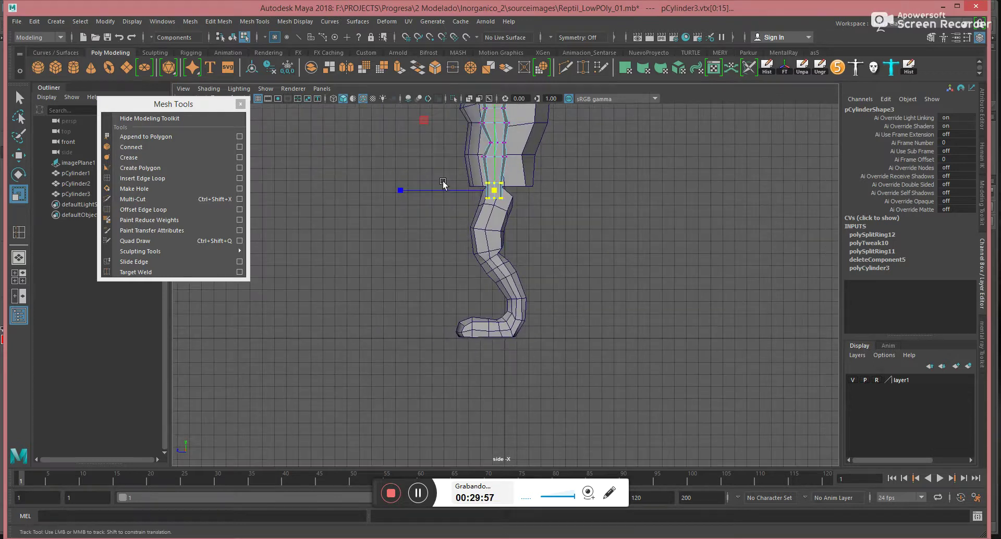
{"action": "middle_click_drag", "start_coordinate": [429, 149], "coordinate": [368, 318], "text": "alt"}
{"action": "scroll", "coordinate": [585, 343], "scroll_direction": "up", "scroll_amount": 4}
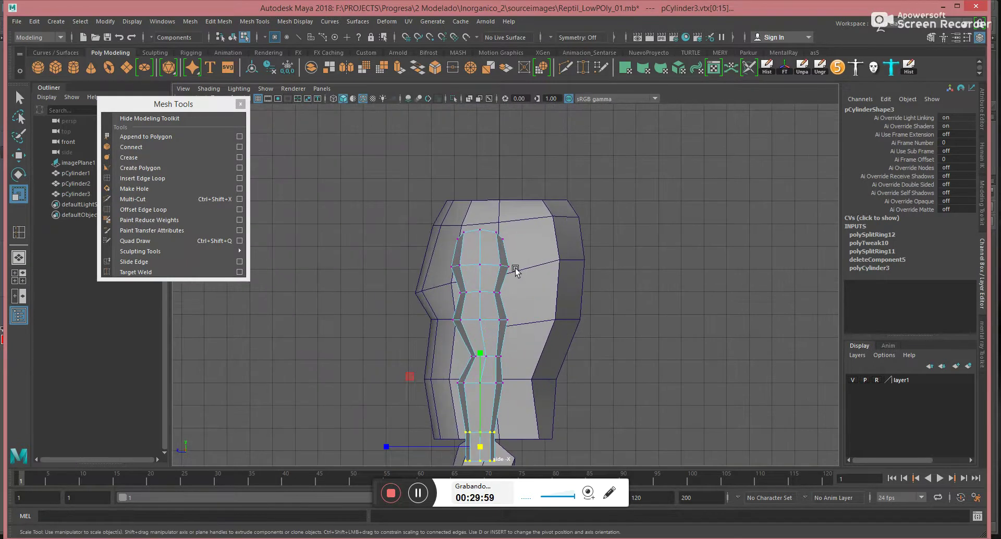
{"action": "left_click_drag", "start_coordinate": [466, 279], "coordinate": [451, 262]}
{"action": "key", "text": "w"}
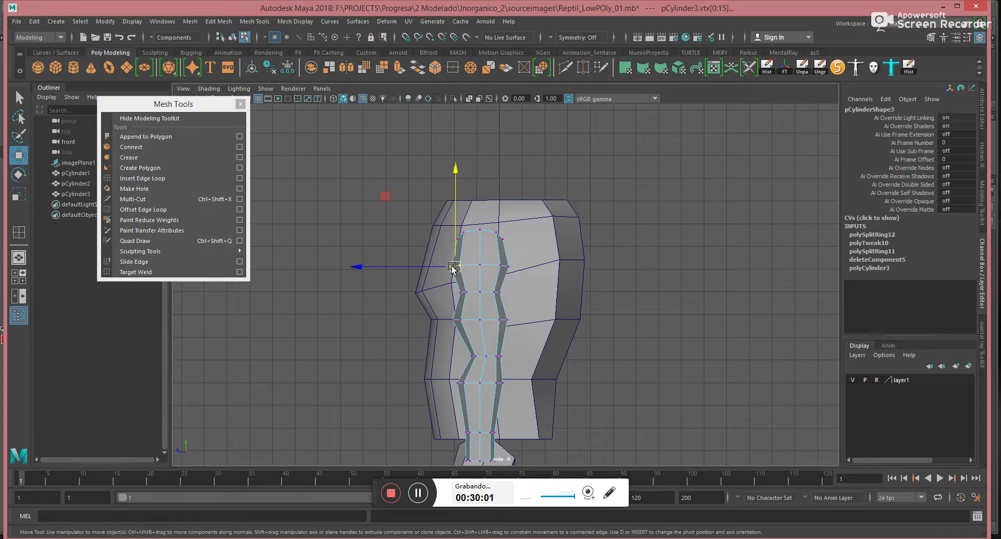
{"action": "left_click_drag", "start_coordinate": [385, 196], "coordinate": [381, 192]}
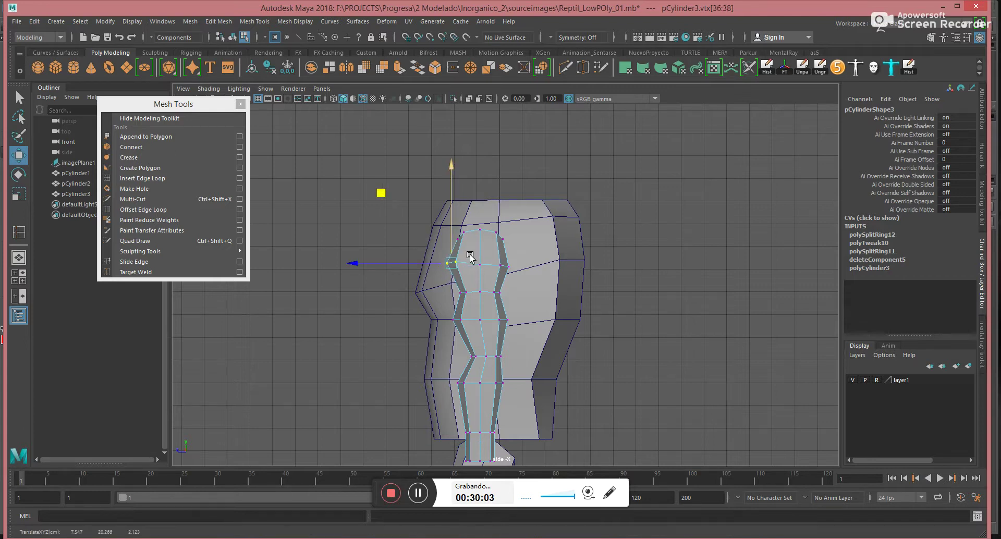
{"action": "left_click_drag", "start_coordinate": [486, 254], "coordinate": [485, 250]}
{"action": "left_click_drag", "start_coordinate": [409, 196], "coordinate": [437, 190]}
{"action": "left_click", "coordinate": [505, 263]}
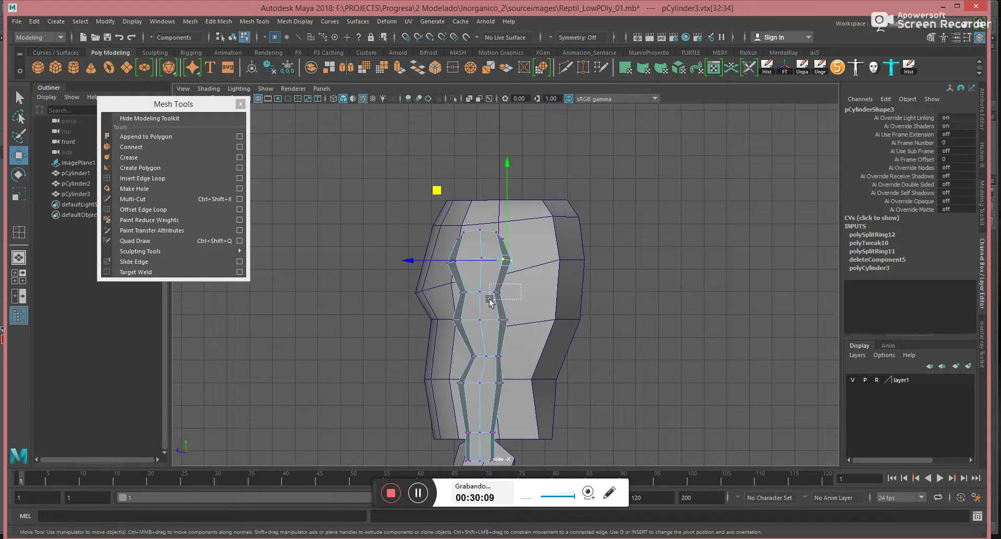
{"action": "left_click", "coordinate": [458, 317]}
{"action": "left_click", "coordinate": [490, 269]}
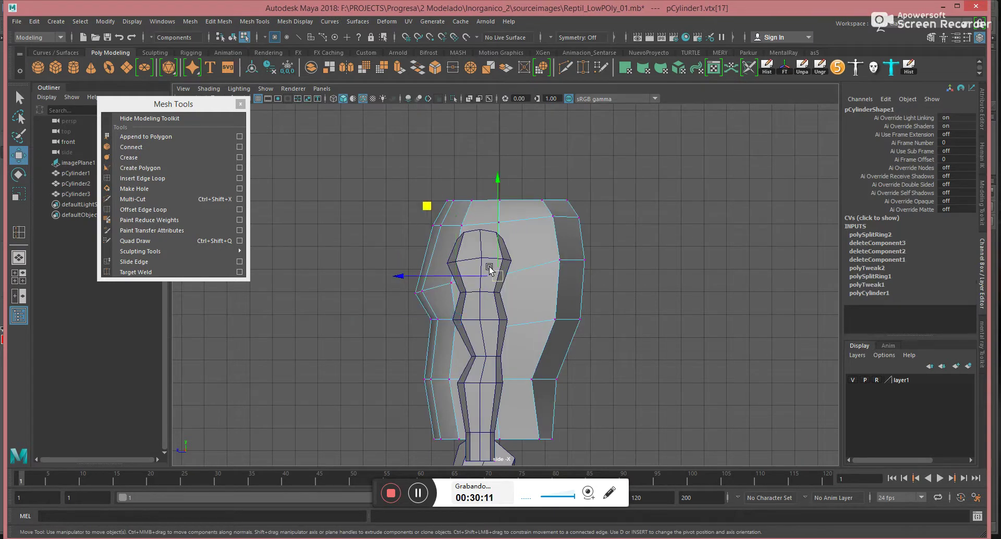
{"action": "left_click", "coordinate": [509, 256]}
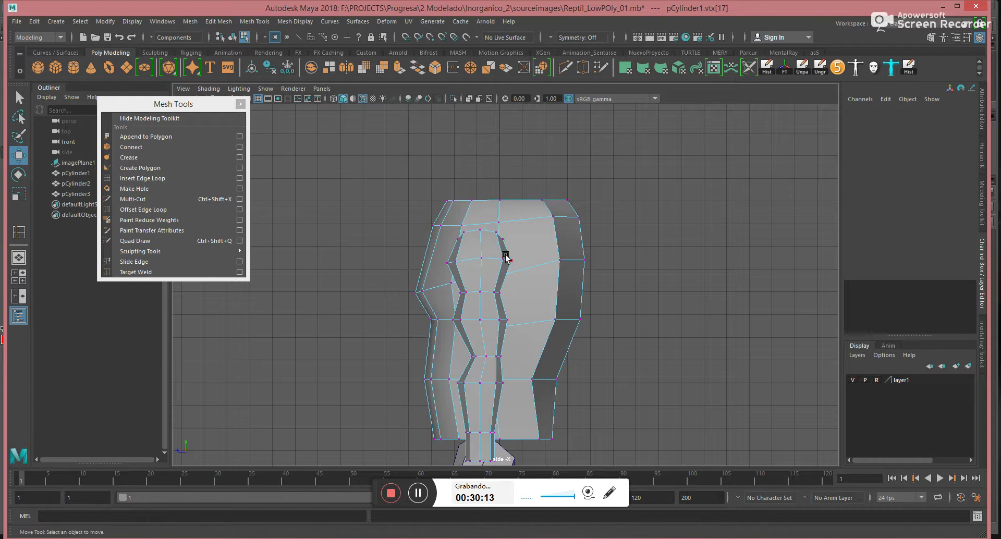
{"action": "left_click", "coordinate": [628, 224]}
{"action": "right_click_drag", "start_coordinate": [536, 254], "coordinate": [634, 207]}
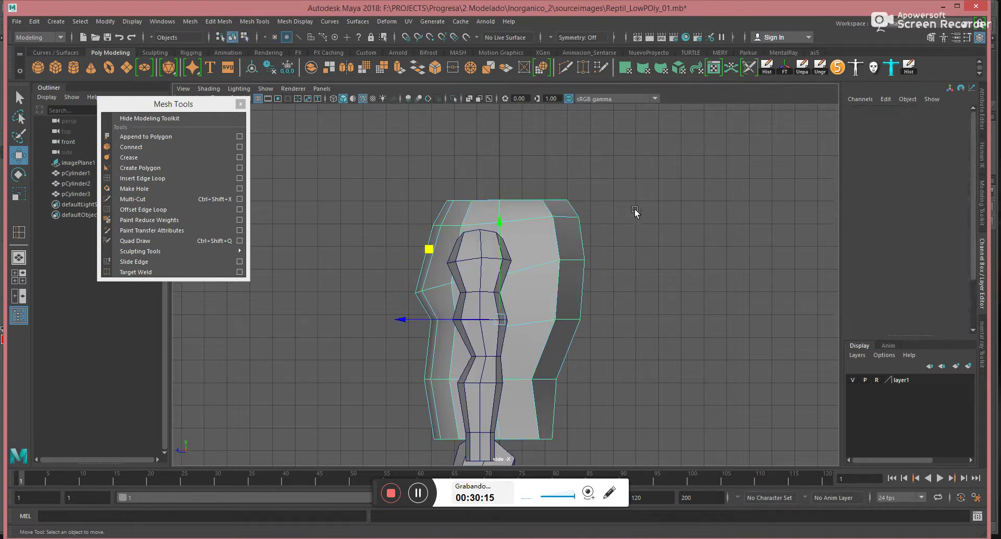
{"action": "left_click", "coordinate": [634, 208]}
{"action": "left_click", "coordinate": [481, 261]}
{"action": "right_click_drag", "start_coordinate": [481, 257], "coordinate": [373, 253]}
{"action": "key", "text": "F8"}
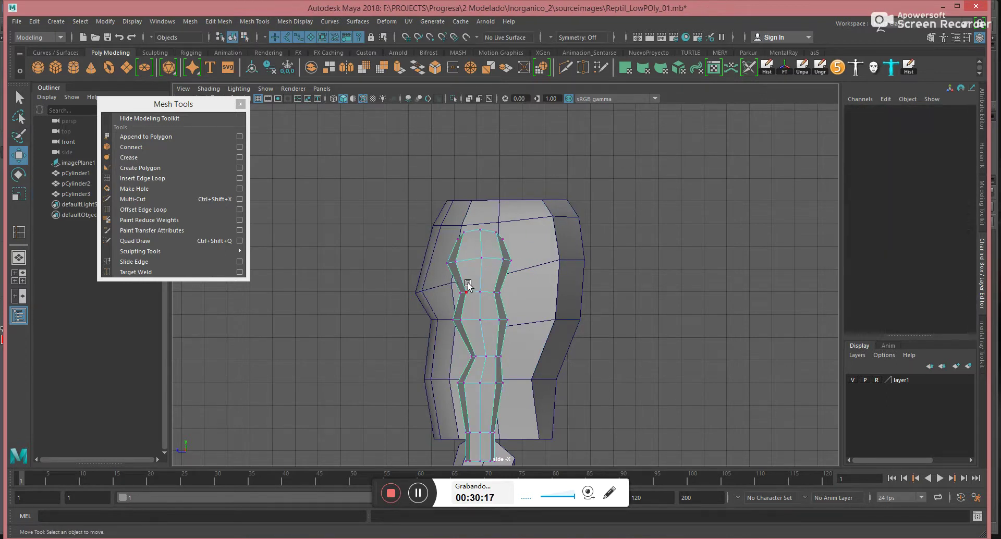
Raise the middle and back vertices of the ring just below the shoulder, shifting the back ones slightly outward
{"action": "left_click_drag", "start_coordinate": [471, 285], "coordinate": [485, 304]}
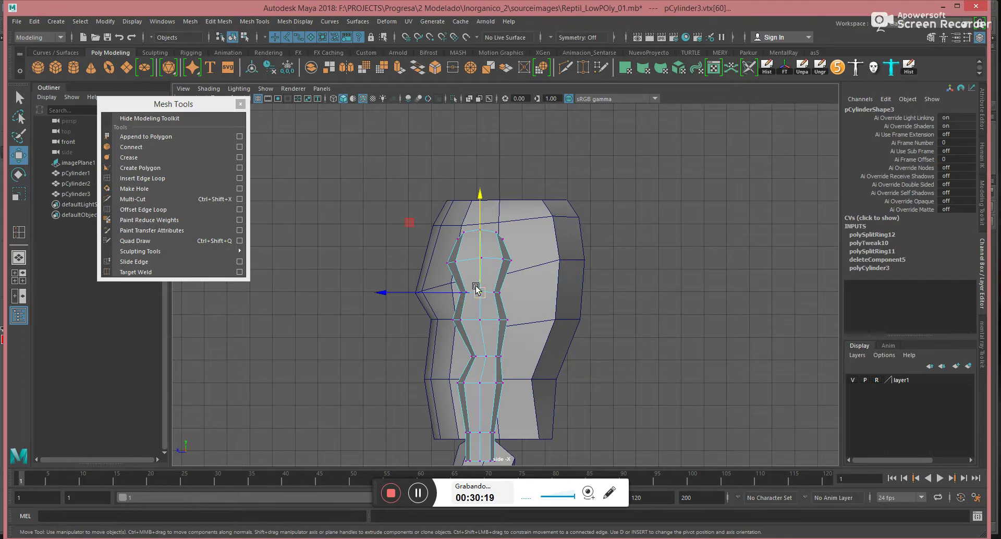
{"action": "middle_click_drag", "start_coordinate": [402, 226], "coordinate": [410, 215]}
{"action": "left_click_drag", "start_coordinate": [515, 278], "coordinate": [485, 303]}
{"action": "left_click_drag", "start_coordinate": [428, 224], "coordinate": [431, 220]}
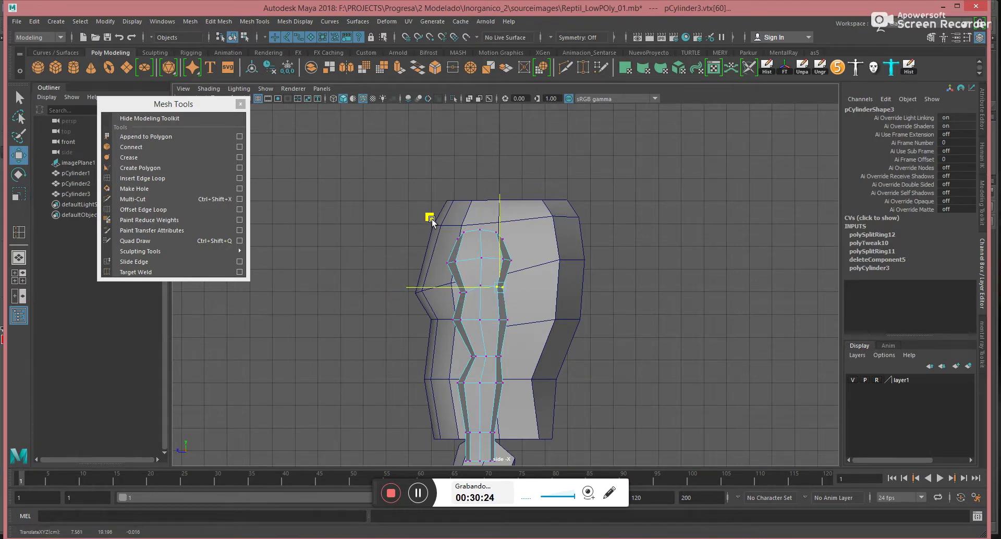
Adjust the back, middle and front vertices of the mid-upper-arm ring, checking them against the side-view sketch
{"action": "left_click_drag", "start_coordinate": [522, 303], "coordinate": [494, 328]}
{"action": "left_click_drag", "start_coordinate": [434, 250], "coordinate": [438, 244]}
{"action": "left_click_drag", "start_coordinate": [467, 336], "coordinate": [482, 308]}
{"action": "left_click_drag", "start_coordinate": [411, 251], "coordinate": [411, 244]}
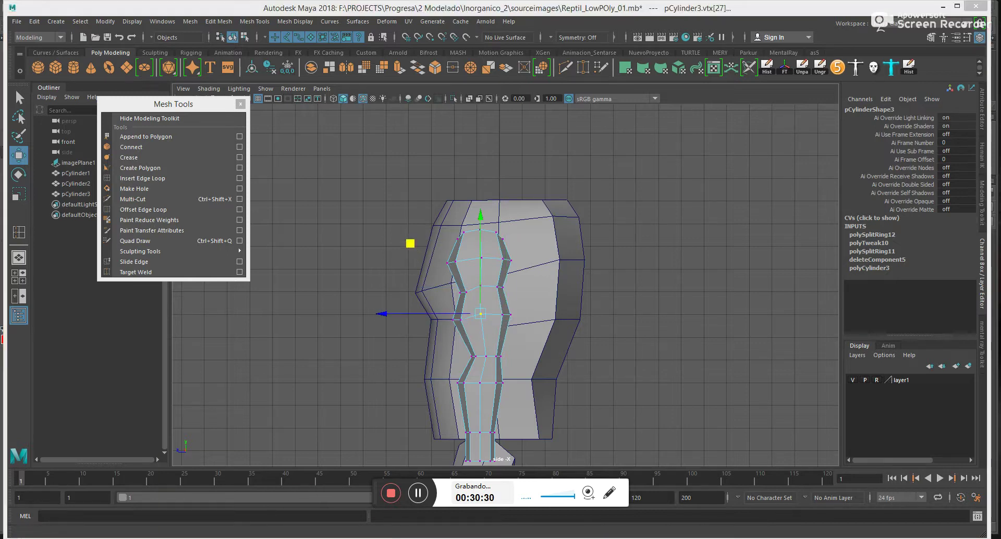
{"action": "left_click", "coordinate": [340, 492]}
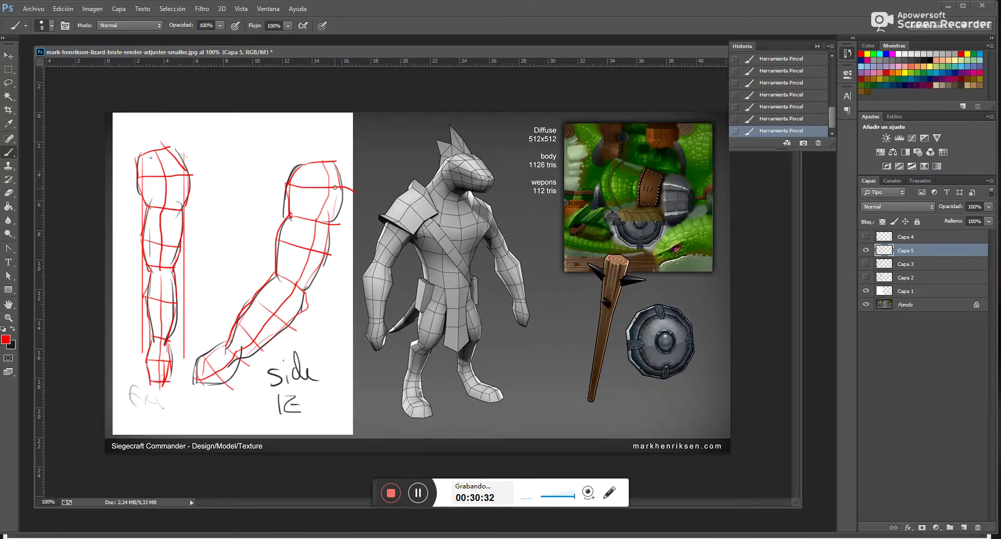
{"action": "key", "text": "alt+Tab"}
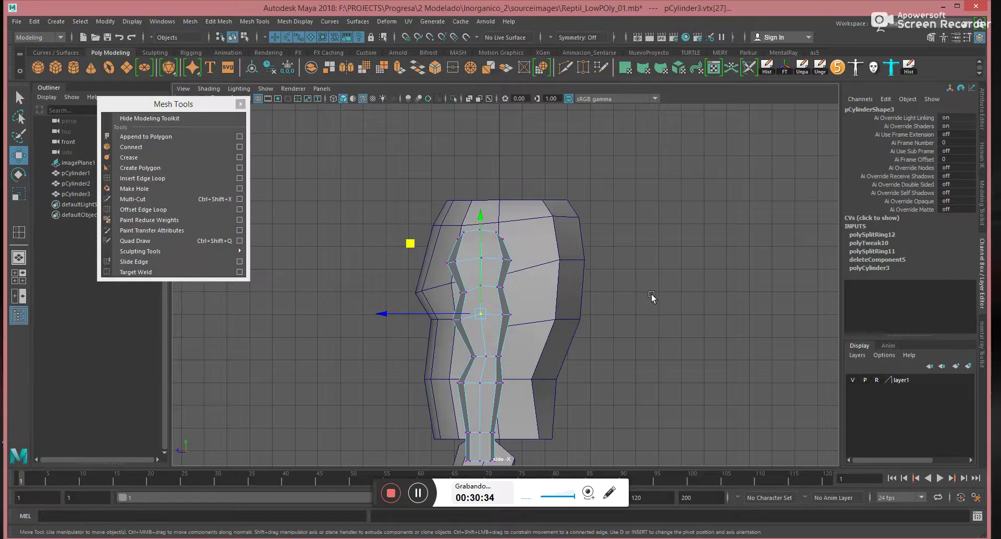
{"action": "left_click_drag", "start_coordinate": [465, 334], "coordinate": [464, 332]}
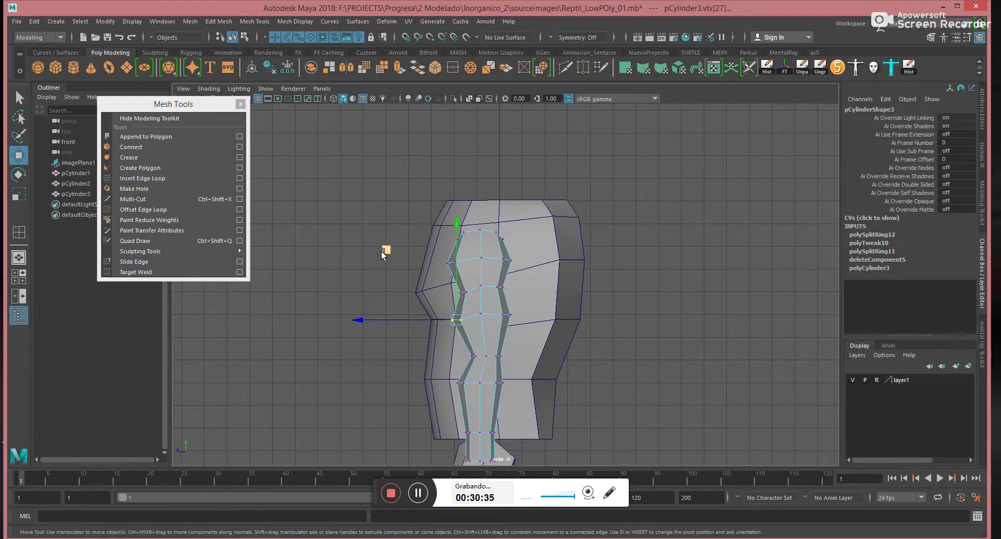
Insert an edge loop just above the elbow and adjust its front, back and middle vertices in the side view
{"action": "left_click", "coordinate": [173, 178]}
{"action": "mouse_move", "coordinate": [492, 349]}
{"action": "left_mouse_down"}
{"action": "mouse_move", "coordinate": [457, 343]}
{"action": "mouse_move", "coordinate": [477, 354]}
{"action": "left_mouse_up"}
{"action": "key", "text": "w"}
{"action": "key", "text": "F9"}
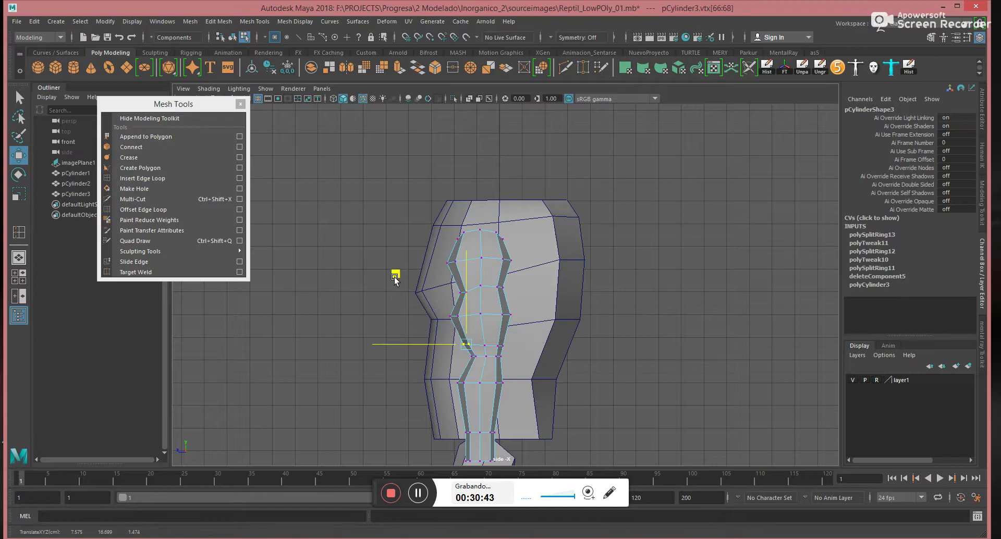
{"action": "left_click_drag", "start_coordinate": [537, 331], "coordinate": [495, 351]}
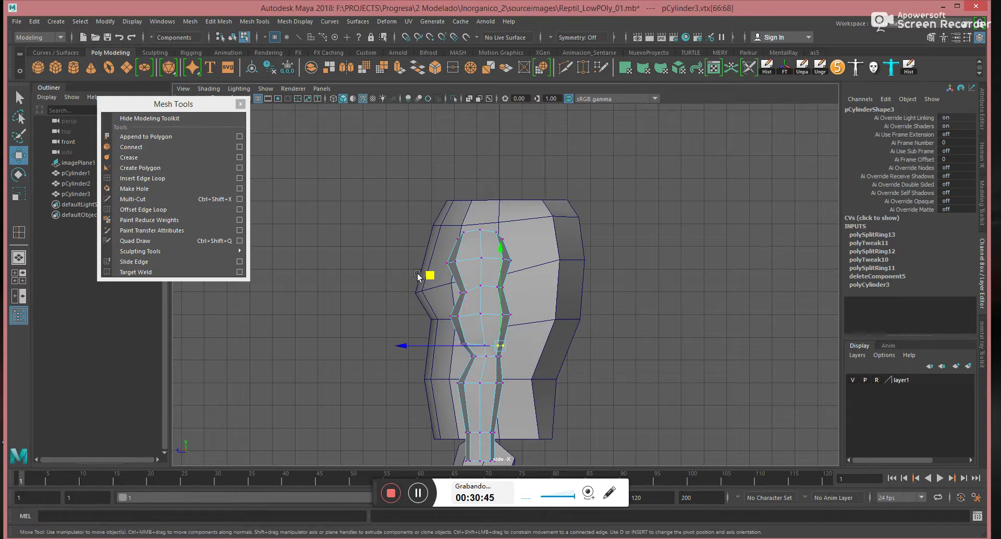
{"action": "left_click_drag", "start_coordinate": [432, 274], "coordinate": [434, 269]}
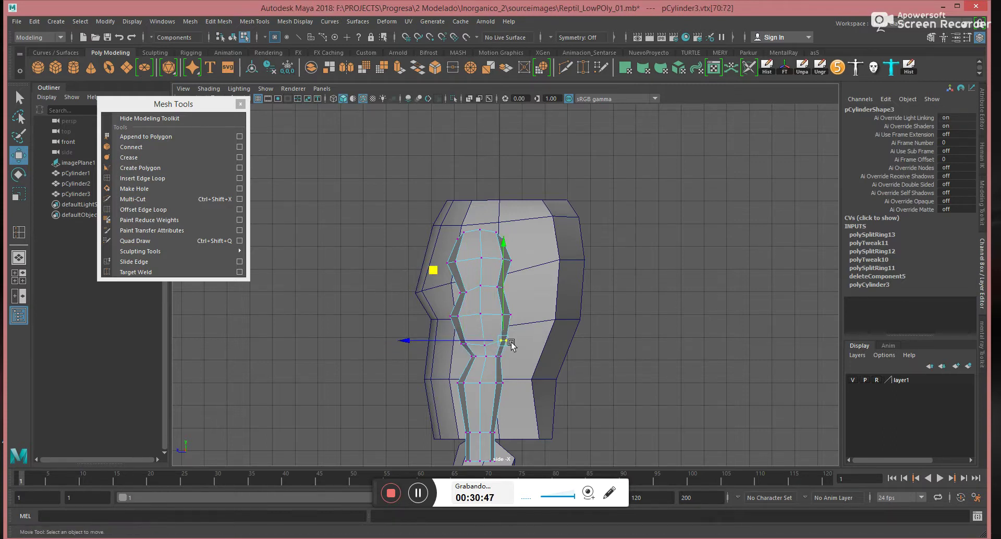
{"action": "left_click", "coordinate": [512, 342]}
{"action": "left_click_drag", "start_coordinate": [491, 352], "coordinate": [492, 353]}
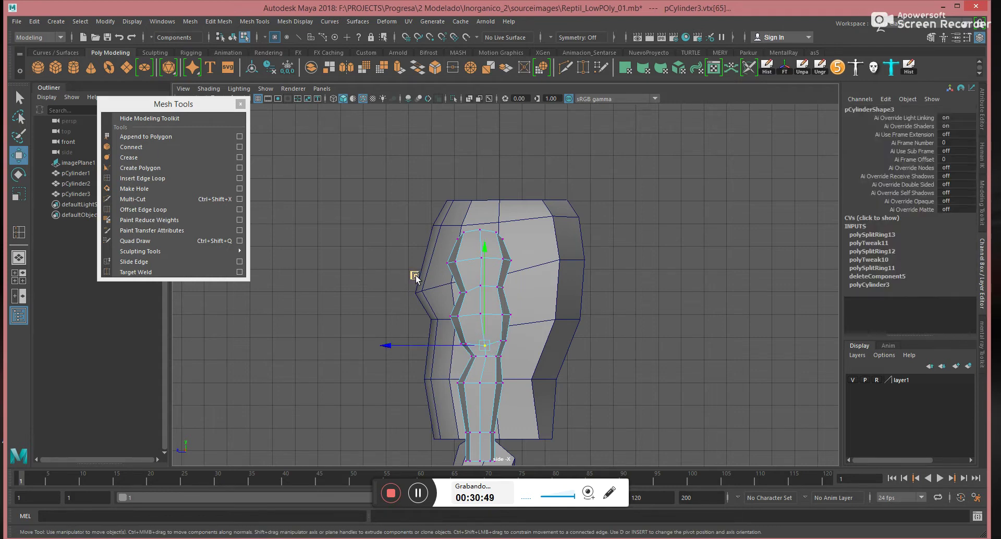
Insert another edge loop across the arm just below the elbow ring
{"action": "middle_click_drag", "start_coordinate": [584, 406], "coordinate": [583, 375], "text": "alt"}
{"action": "left_click", "coordinate": [160, 181]}
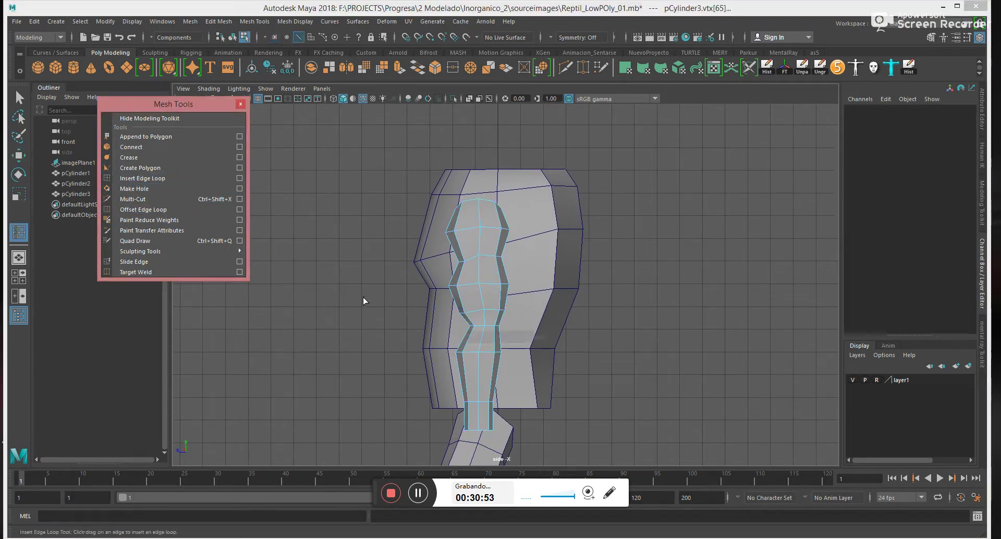
{"action": "left_click", "coordinate": [484, 339]}
{"action": "key", "text": "w"}
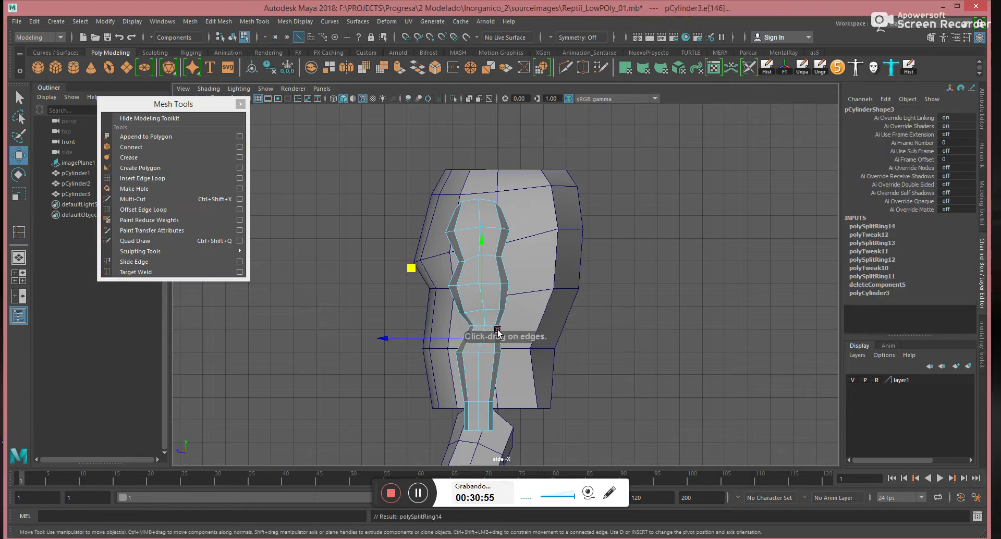
{"action": "key", "text": "F9"}
Pull the back vertices of the elbow ring and the wide forearm ring outward in the side view
{"action": "left_click_drag", "start_coordinate": [495, 330], "coordinate": [495, 328]}
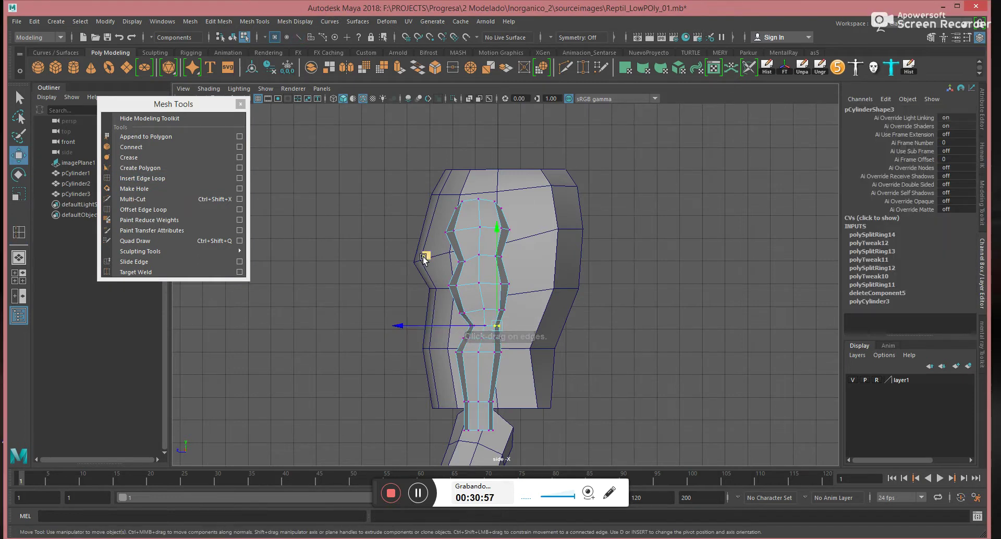
{"action": "left_click_drag", "start_coordinate": [430, 256], "coordinate": [427, 256]}
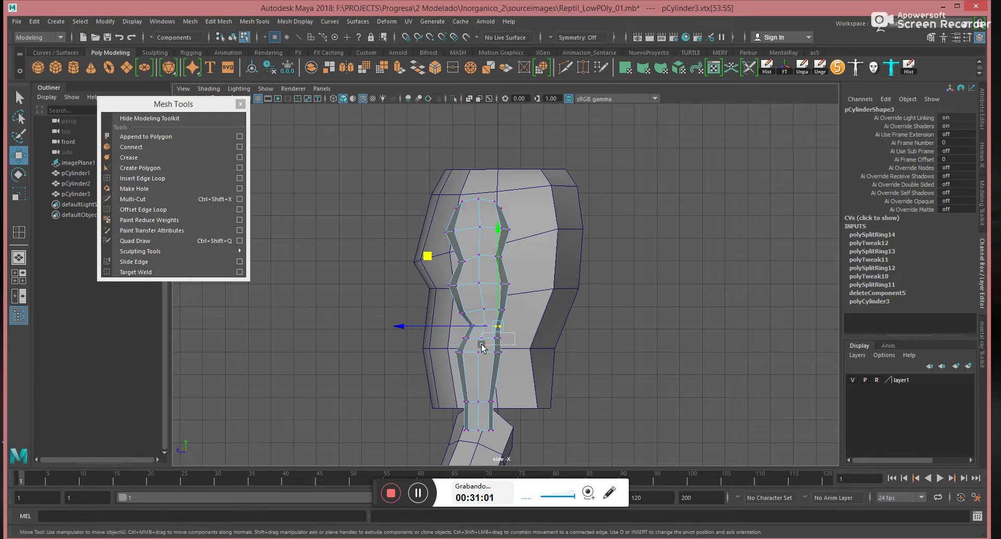
{"action": "left_click_drag", "start_coordinate": [487, 344], "coordinate": [499, 330]}
{"action": "left_click_drag", "start_coordinate": [428, 256], "coordinate": [433, 256]}
{"action": "left_click_drag", "start_coordinate": [523, 344], "coordinate": [491, 359]}
{"action": "middle_click_drag", "start_coordinate": [428, 285], "coordinate": [508, 392]}
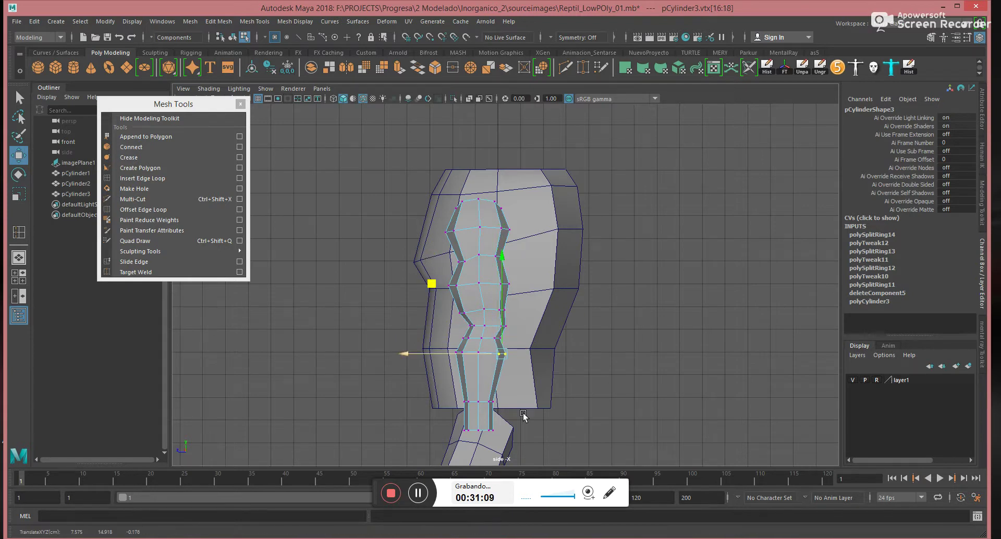
Tilt the wrist ring slightly and shift the arm's two lowest rings forward
{"action": "left_click_drag", "start_coordinate": [537, 390], "coordinate": [459, 409]}
{"action": "key", "text": "e"}
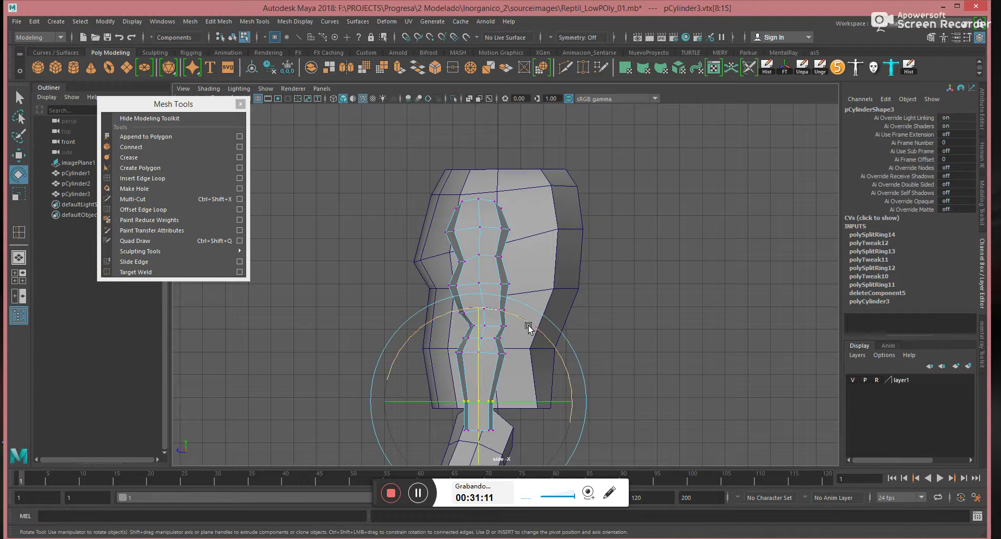
{"action": "left_click", "coordinate": [641, 353]}
{"action": "left_click_drag", "start_coordinate": [431, 445], "coordinate": [515, 395]}
{"action": "key", "text": "w"}
{"action": "middle_click_drag", "start_coordinate": [410, 344], "coordinate": [406, 345]}
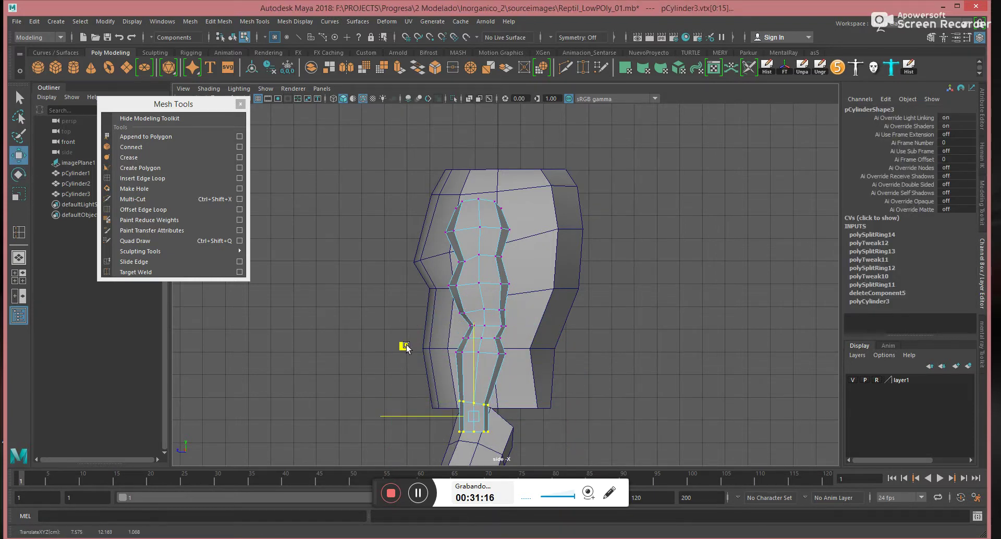
Rotate the arm's lowest ring to follow the wrist's tilt and move the wrist ring slightly backward
{"action": "key", "text": "e"}
{"action": "left_click", "coordinate": [438, 436]}
{"action": "left_click_drag", "start_coordinate": [428, 449], "coordinate": [517, 417]}
{"action": "left_click_drag", "start_coordinate": [544, 368], "coordinate": [544, 369]}
{"action": "left_click", "coordinate": [597, 344]}
{"action": "left_click_drag", "start_coordinate": [426, 391], "coordinate": [504, 414]}
{"action": "key", "text": "w"}
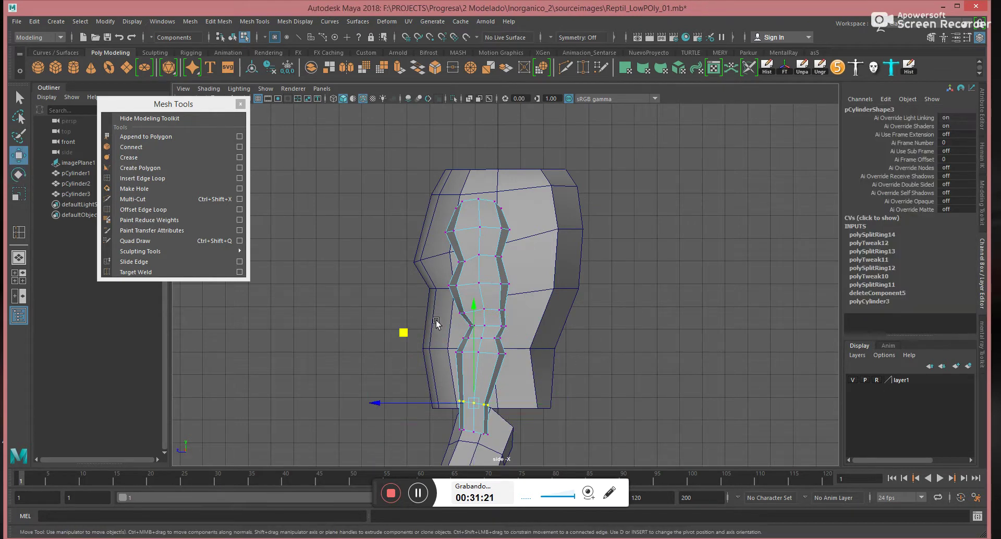
{"action": "middle_click_drag", "start_coordinate": [437, 323], "coordinate": [449, 358]}
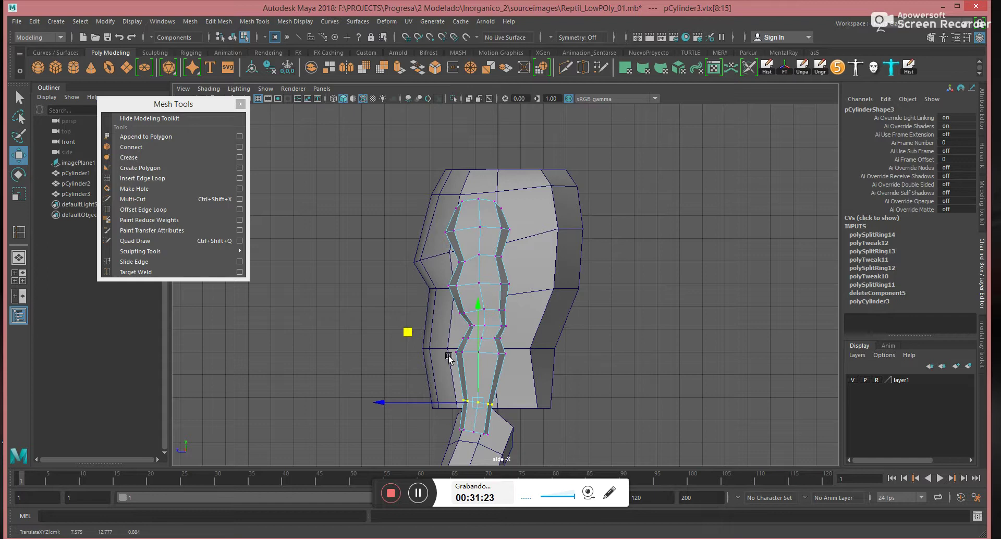
In the front view, adjust the side vertices of the forearm rings and shift the wrist ring's middle vertex outward
{"action": "middle_click_drag", "start_coordinate": [539, 394], "coordinate": [543, 357], "text": "alt"}
{"action": "key", "text": "space"}
{"action": "left_click_drag", "start_coordinate": [543, 351], "coordinate": [545, 384]}
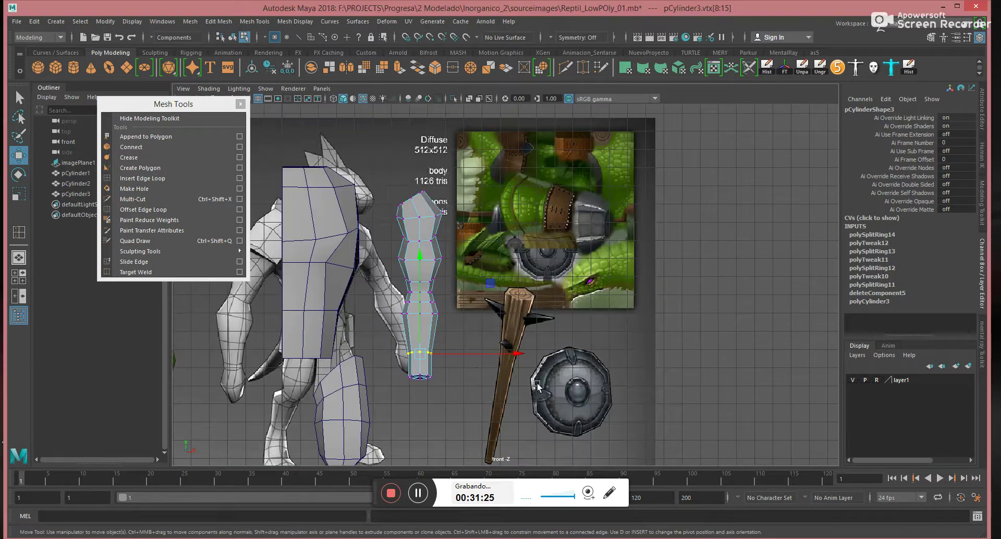
{"action": "right_click_drag", "start_coordinate": [415, 321], "coordinate": [449, 347], "text": "alt"}
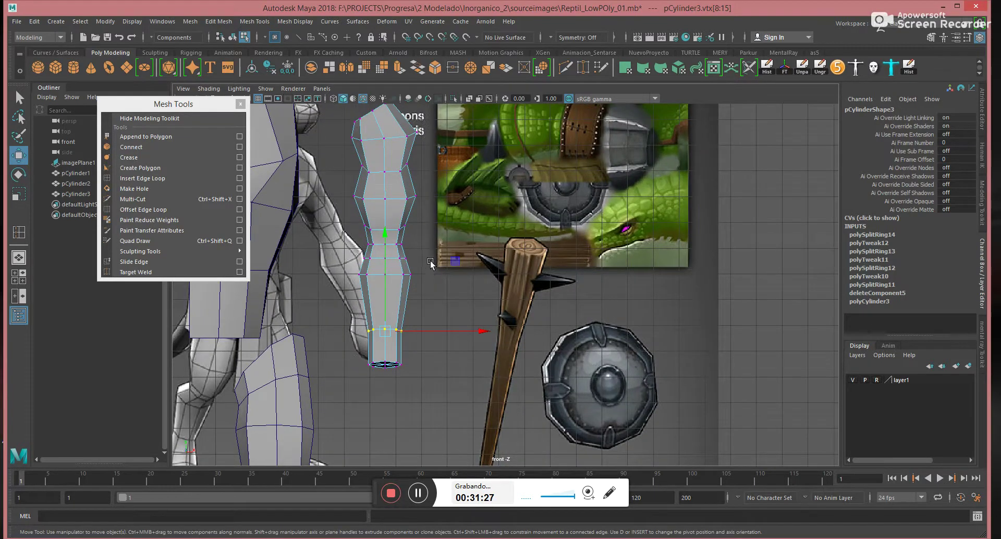
{"action": "left_click_drag", "start_coordinate": [439, 273], "coordinate": [445, 273]}
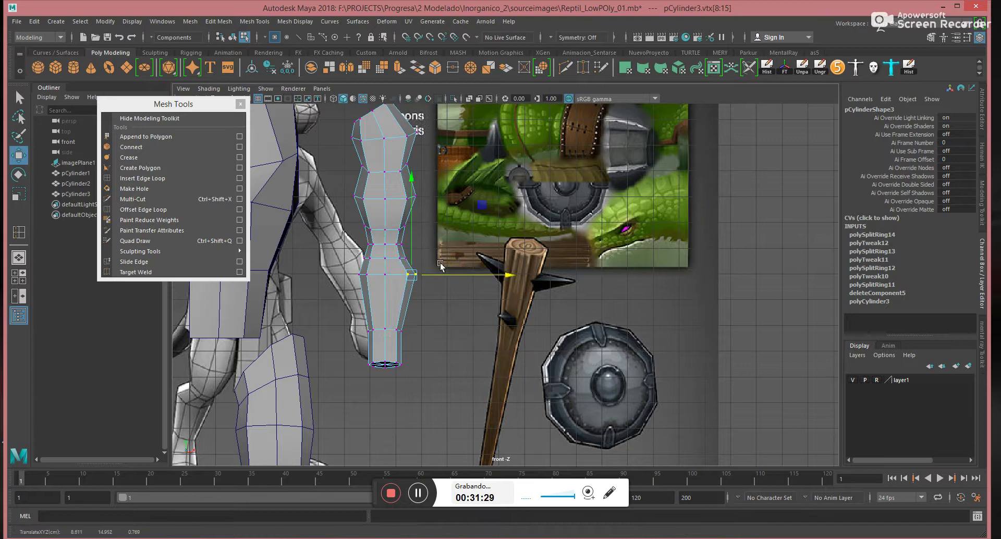
{"action": "left_click_drag", "start_coordinate": [482, 206], "coordinate": [483, 210]}
{"action": "left_click", "coordinate": [482, 210]}
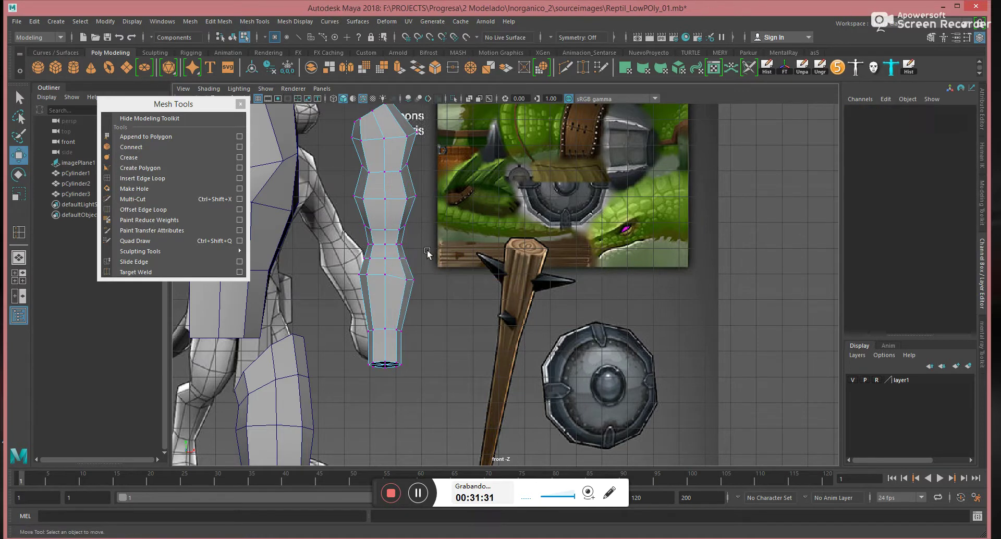
{"action": "left_click_drag", "start_coordinate": [396, 260], "coordinate": [396, 261]}
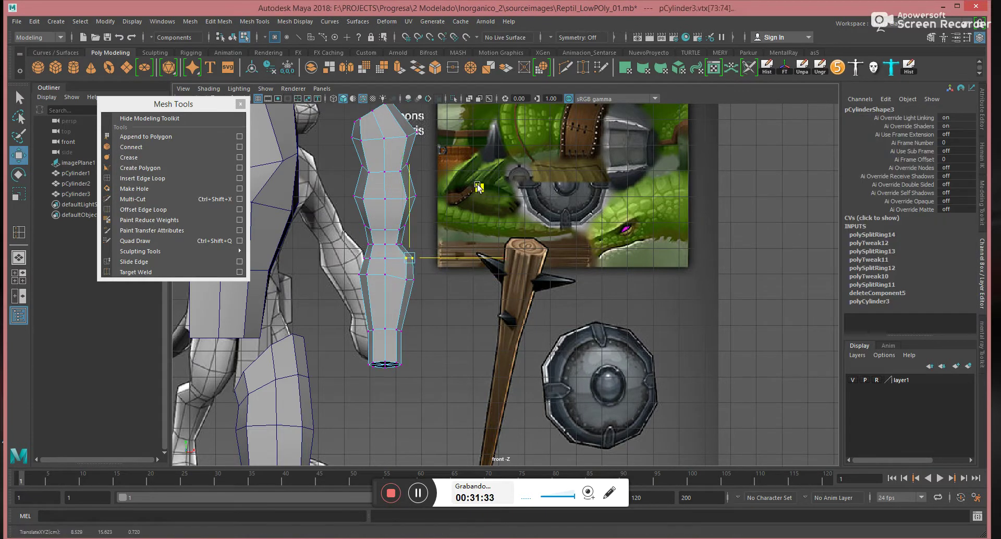
{"action": "left_click_drag", "start_coordinate": [351, 268], "coordinate": [379, 339]}
{"action": "left_click_drag", "start_coordinate": [438, 265], "coordinate": [442, 263]}
{"action": "left_click", "coordinate": [487, 282]}
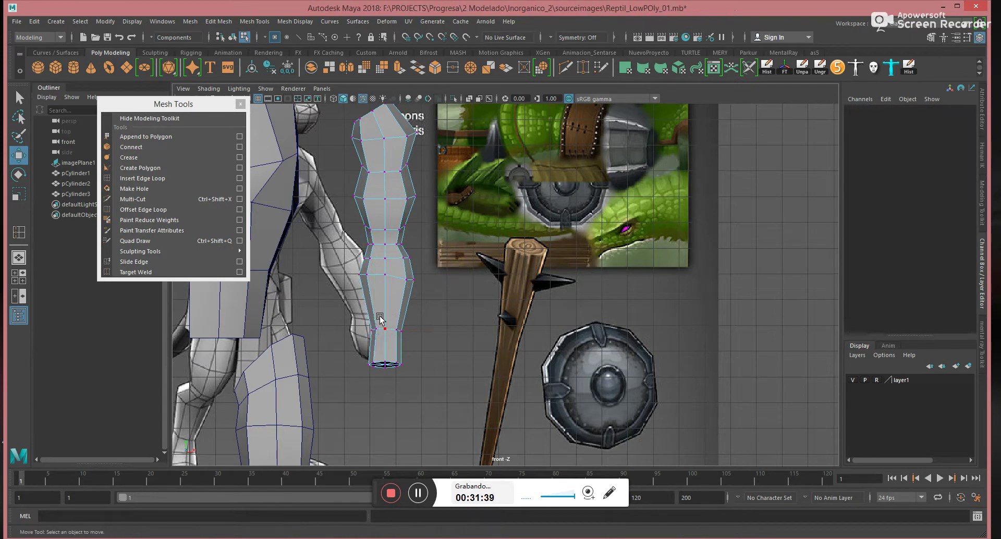
{"action": "left_click_drag", "start_coordinate": [394, 342], "coordinate": [395, 337]}
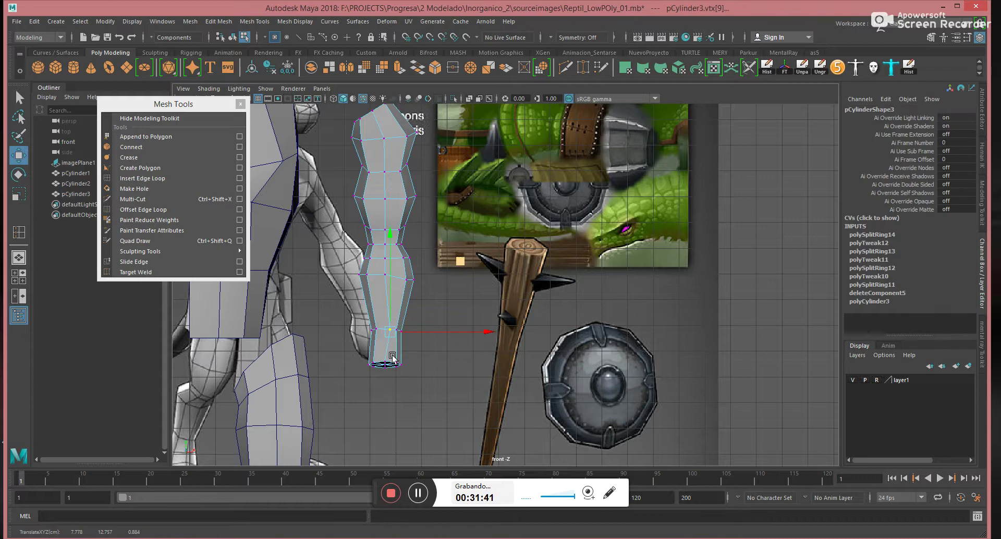
In the perspective view, select alternate edges of the arm's bottom cap and delete them
{"action": "right_click_drag", "start_coordinate": [381, 364], "coordinate": [381, 329]}
{"action": "key", "text": "space"}
{"action": "left_click_drag", "start_coordinate": [384, 346], "coordinate": [384, 343], "text": "alt"}
{"action": "key", "text": "space"}
{"action": "key", "text": "space"}
{"action": "left_click_drag", "start_coordinate": [390, 299], "coordinate": [395, 202]}
{"action": "mouse_move", "coordinate": [412, 285]}
{"action": "left_mouse_down", "text": "alt"}
{"action": "mouse_move", "coordinate": [405, 276]}
{"action": "mouse_move", "coordinate": [420, 271]}
{"action": "left_mouse_up", "text": "alt"}
{"action": "middle_click_drag", "start_coordinate": [420, 270], "coordinate": [394, 209], "text": "alt"}
{"action": "right_click_drag", "start_coordinate": [394, 208], "coordinate": [455, 285], "text": "alt"}
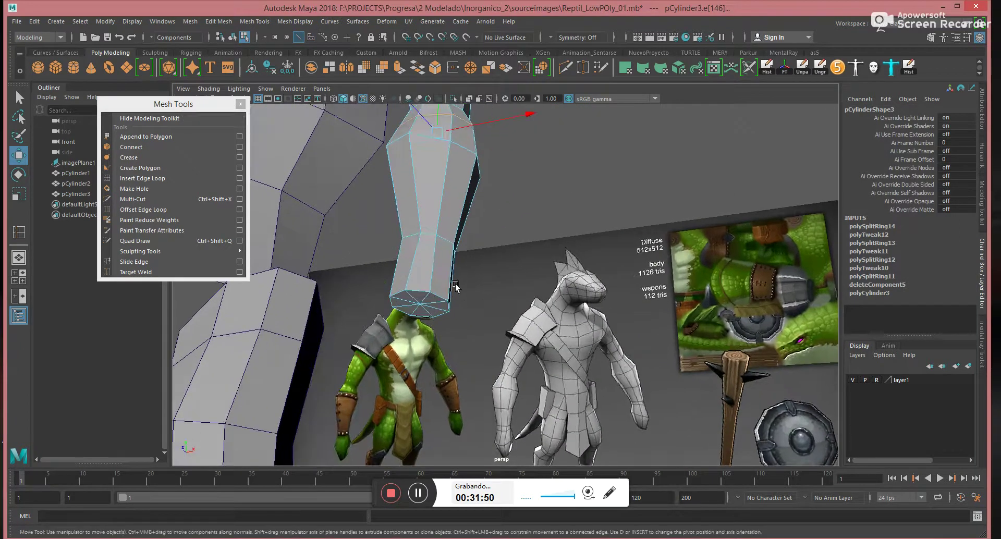
{"action": "left_click", "coordinate": [404, 304]}
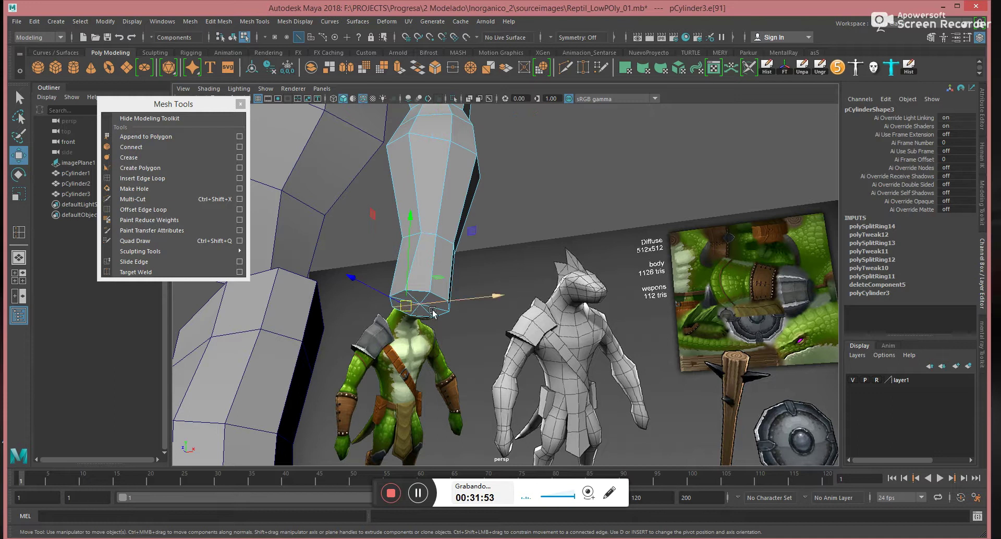
{"action": "left_click", "coordinate": [428, 268]}
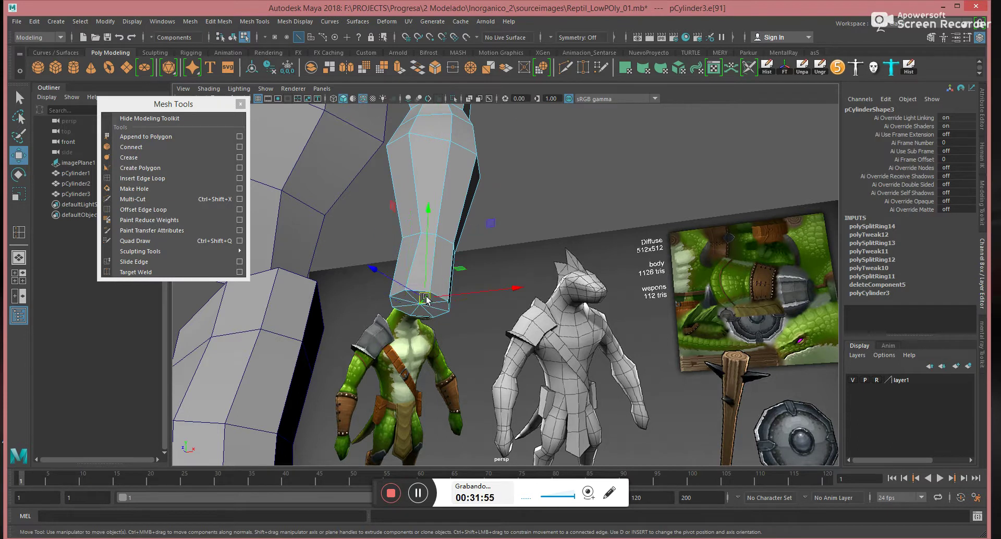
{"action": "left_click", "coordinate": [433, 309]}
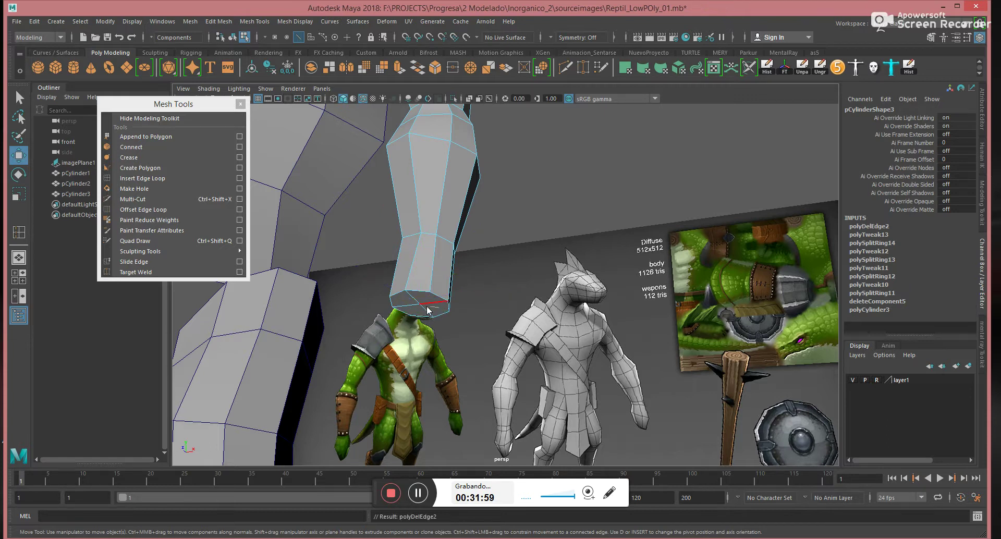
Move the arm's bottom vertex ring straight down to lengthen the end section for the hand
{"action": "left_click_drag", "start_coordinate": [447, 281], "coordinate": [463, 286], "text": "alt"}
{"action": "left_click_drag", "start_coordinate": [360, 255], "coordinate": [439, 301], "text": "alt"}
{"action": "left_click_drag", "start_coordinate": [527, 393], "coordinate": [498, 380], "text": "alt"}
{"action": "left_click_drag", "start_coordinate": [462, 432], "coordinate": [576, 362]}
{"action": "left_click_drag", "start_coordinate": [513, 375], "coordinate": [511, 406]}
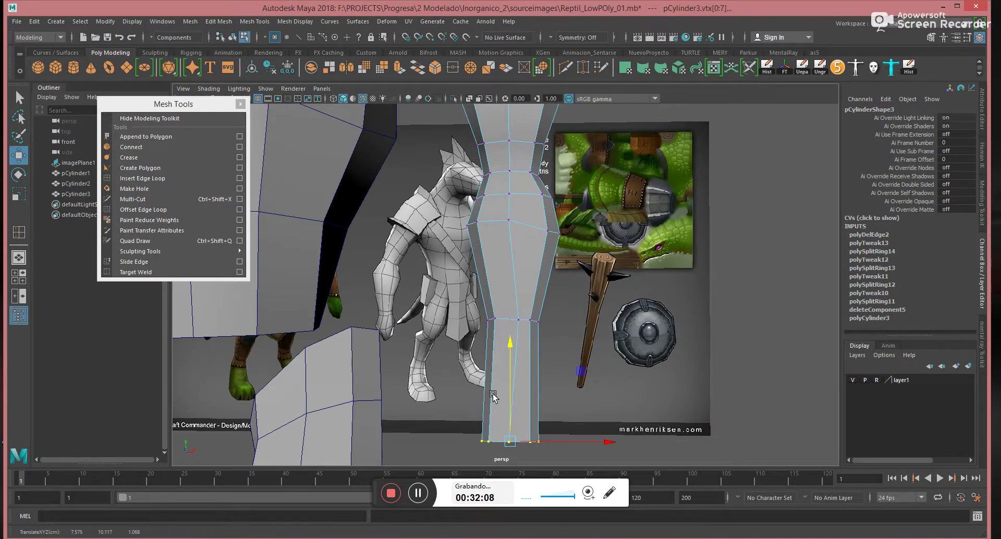
Insert two edge loops in the hand section, one just below the wrist and one around its middle
{"action": "left_click", "coordinate": [142, 178]}
{"action": "left_click_drag", "start_coordinate": [627, 281], "coordinate": [467, 287], "text": "alt"}
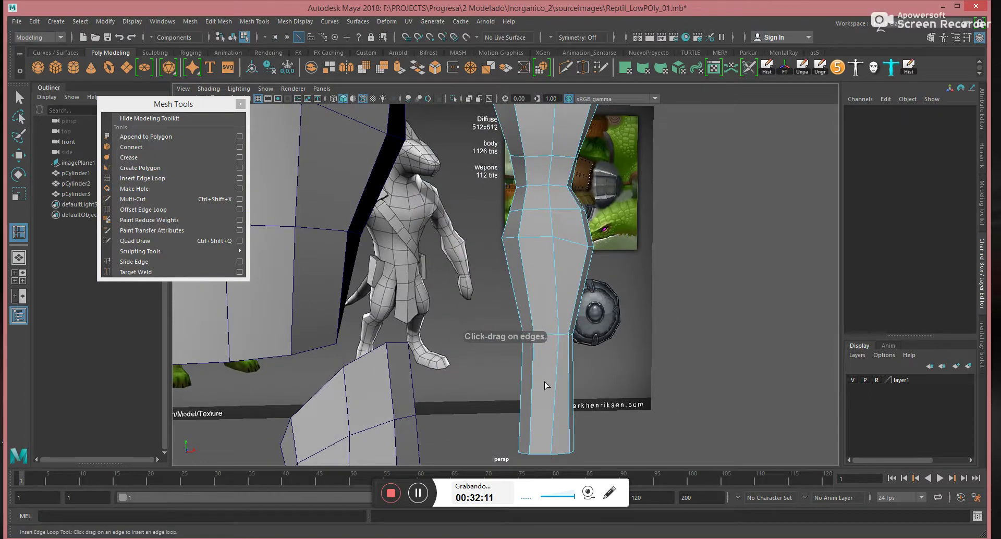
{"action": "left_click", "coordinate": [557, 355]}
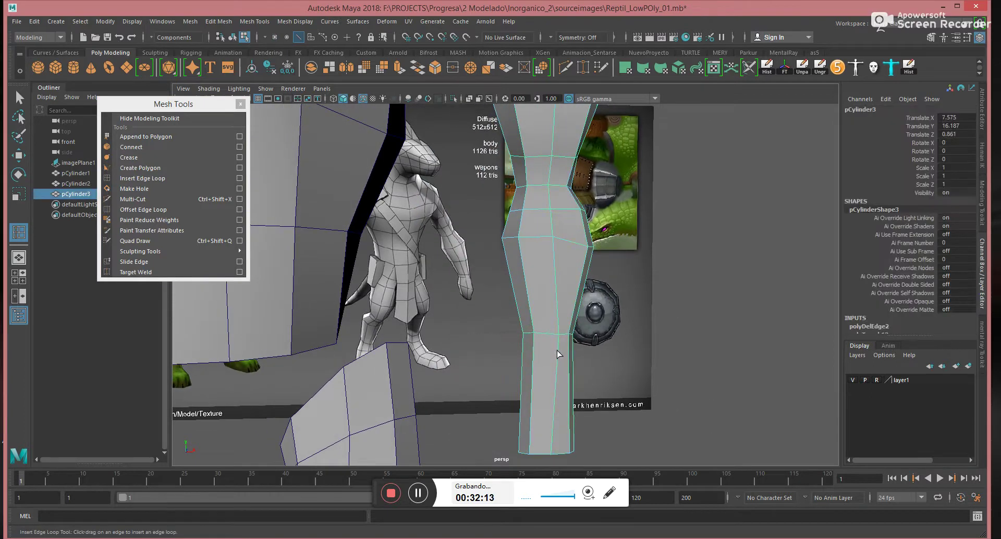
{"action": "left_click", "coordinate": [560, 357]}
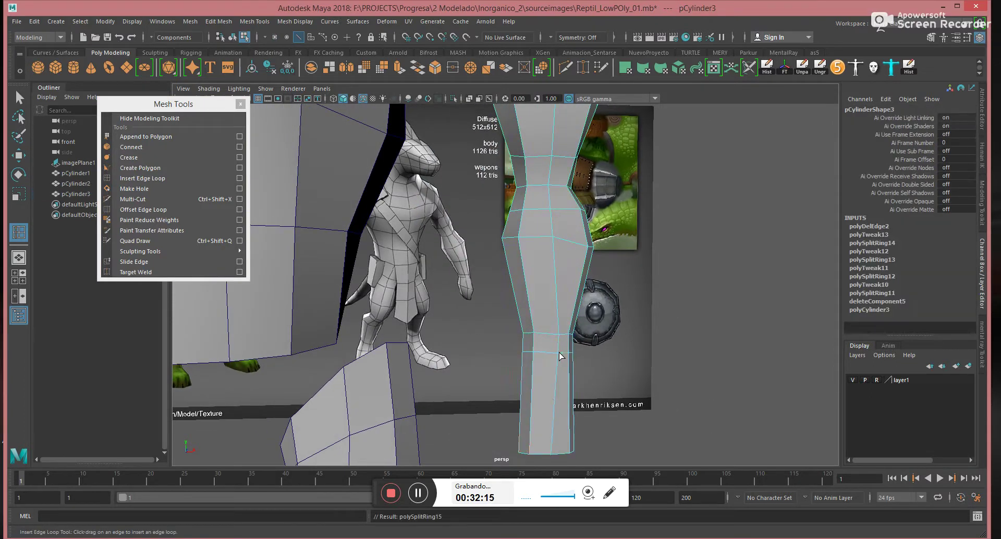
{"action": "left_click", "coordinate": [555, 402]}
Scale the hand section's middle vertex ring outward to widen the palm
{"action": "key", "text": "r"}
{"action": "key", "text": "F9"}
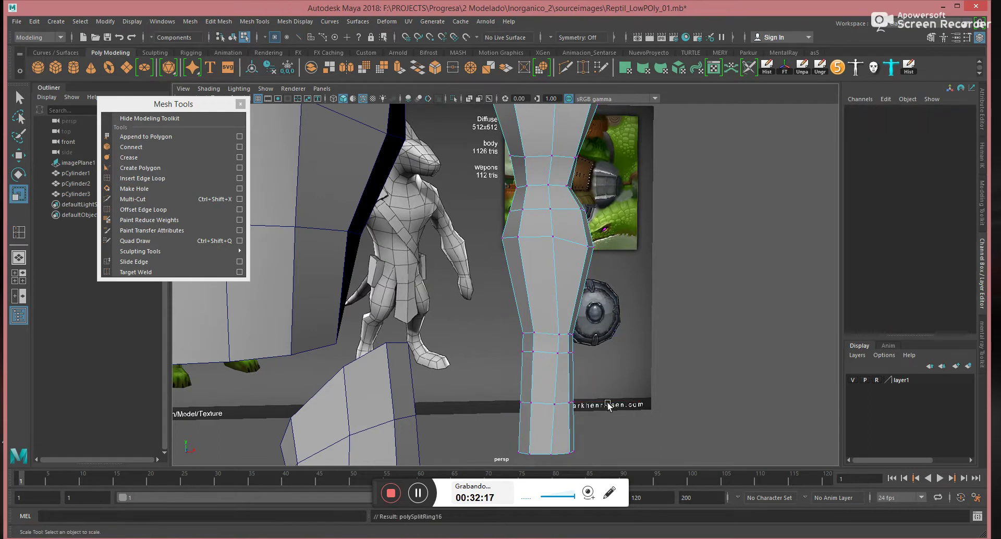
{"action": "left_click_drag", "start_coordinate": [623, 377], "coordinate": [490, 414]}
{"action": "left_click_drag", "start_coordinate": [640, 401], "coordinate": [502, 379]}
{"action": "left_click_drag", "start_coordinate": [218, 383], "coordinate": [163, 384]}
Move the centre vertex of the hand's bottom cap down to give the tip a point
{"action": "left_click_drag", "start_coordinate": [355, 364], "coordinate": [422, 349], "text": "alt"}
{"action": "left_click_drag", "start_coordinate": [549, 332], "coordinate": [534, 391], "text": "alt"}
{"action": "left_click", "coordinate": [529, 411]}
{"action": "key", "text": "w"}
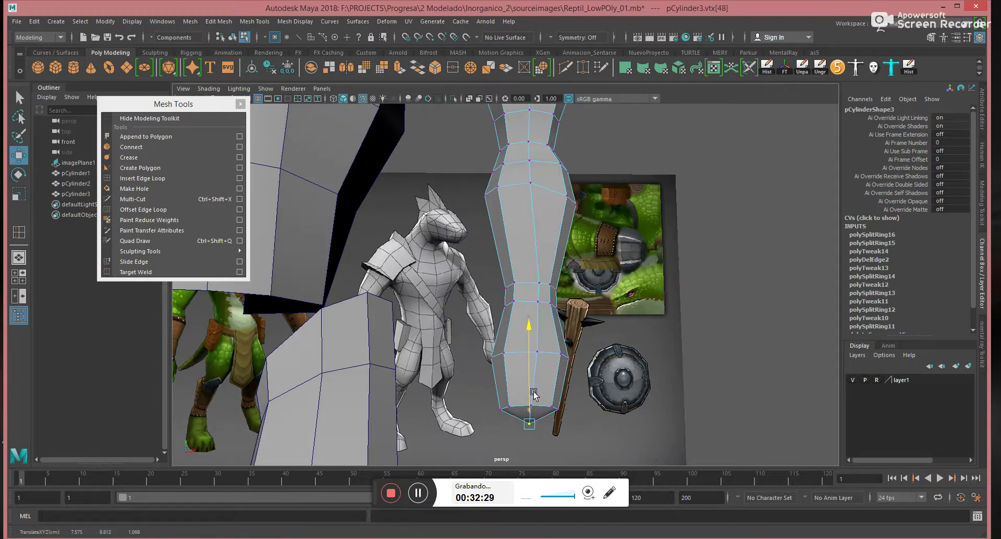
Scale the hand's bottom ring inward, and narrow and reposition the ring just below the wrist
{"action": "left_click_drag", "start_coordinate": [477, 454], "coordinate": [599, 391]}
{"action": "key", "text": "r"}
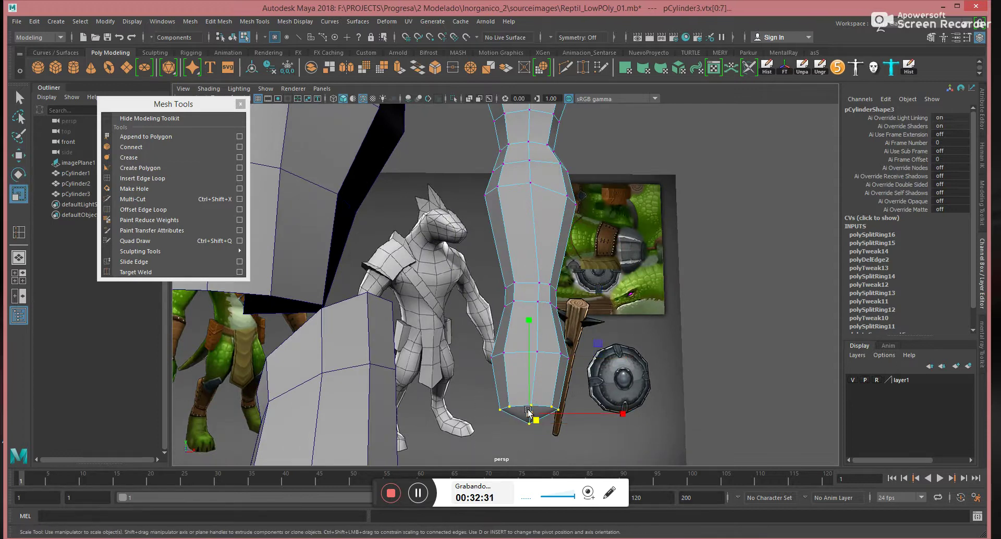
{"action": "left_click_drag", "start_coordinate": [529, 412], "coordinate": [596, 329]}
{"action": "key", "text": "e"}
{"action": "key", "text": "r"}
{"action": "left_click_drag", "start_coordinate": [536, 341], "coordinate": [464, 352]}
{"action": "key", "text": "w"}
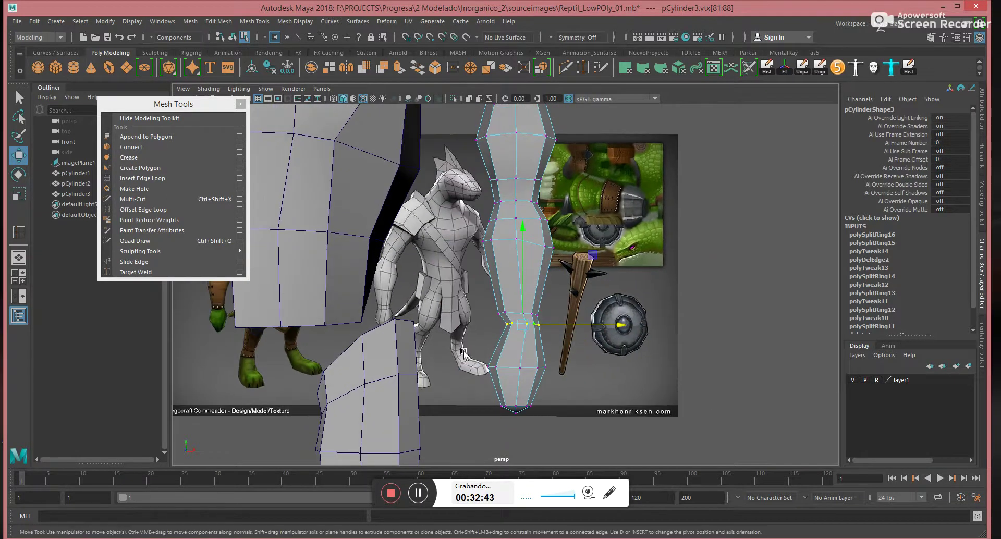
Adjust the vertices around the hand's middle ring from the front and the side to shape the palm
{"action": "left_click_drag", "start_coordinate": [505, 377], "coordinate": [506, 378]}
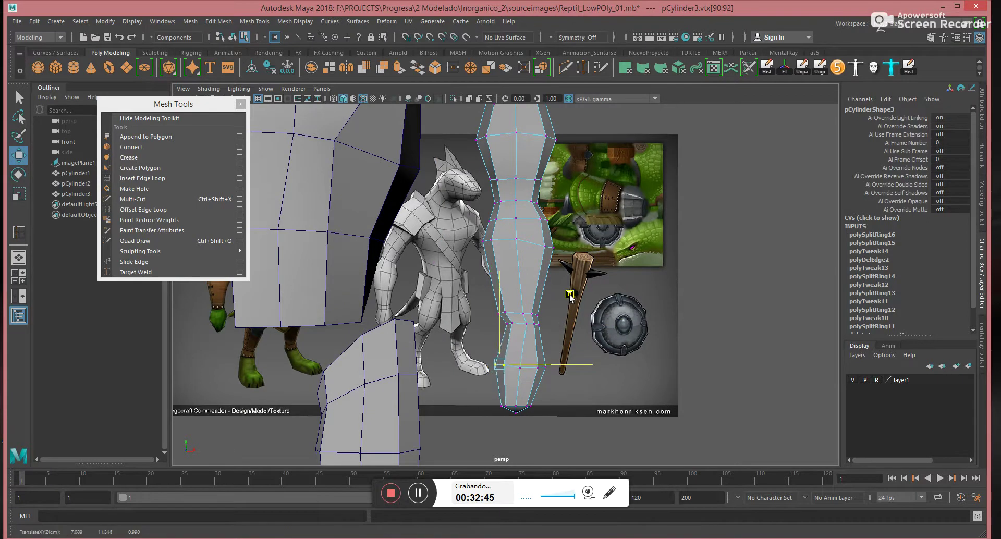
{"action": "left_click_drag", "start_coordinate": [527, 403], "coordinate": [423, 336], "text": "alt"}
{"action": "left_click_drag", "start_coordinate": [370, 370], "coordinate": [371, 371]}
{"action": "mouse_move", "coordinate": [308, 282]}
{"action": "middle_mouse_down"}
{"action": "mouse_move", "coordinate": [297, 268]}
{"action": "mouse_move", "coordinate": [306, 272]}
{"action": "middle_mouse_up"}
{"action": "left_click_drag", "start_coordinate": [305, 316], "coordinate": [319, 338]}
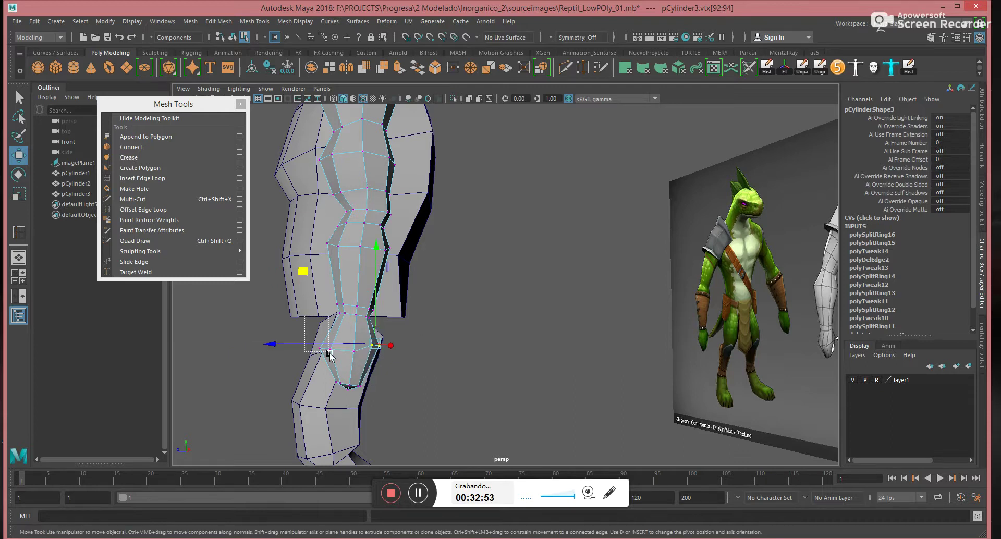
{"action": "left_click_drag", "start_coordinate": [314, 277], "coordinate": [284, 257], "text": "alt"}
{"action": "left_click", "coordinate": [385, 345]}
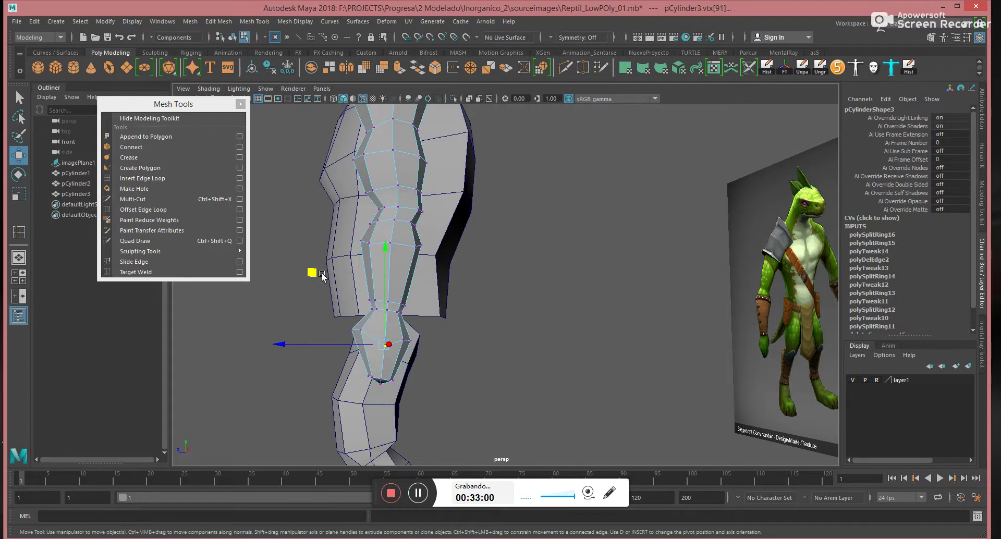
Reposition the centre vertex and the rear edge vertices of the hand's middle ring slightly upward
{"action": "mouse_move", "coordinate": [320, 260]}
{"action": "left_mouse_down"}
{"action": "mouse_move", "coordinate": [319, 272]}
{"action": "mouse_move", "coordinate": [312, 262]}
{"action": "left_mouse_up"}
{"action": "key", "text": "ctrl+z"}
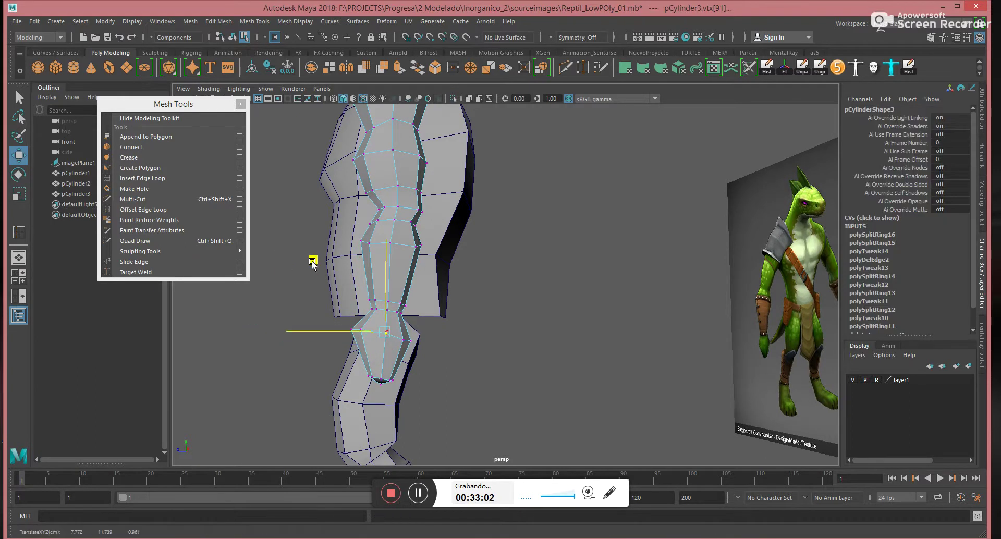
{"action": "left_click_drag", "start_coordinate": [432, 360], "coordinate": [400, 327]}
{"action": "left_click_drag", "start_coordinate": [336, 267], "coordinate": [335, 262]}
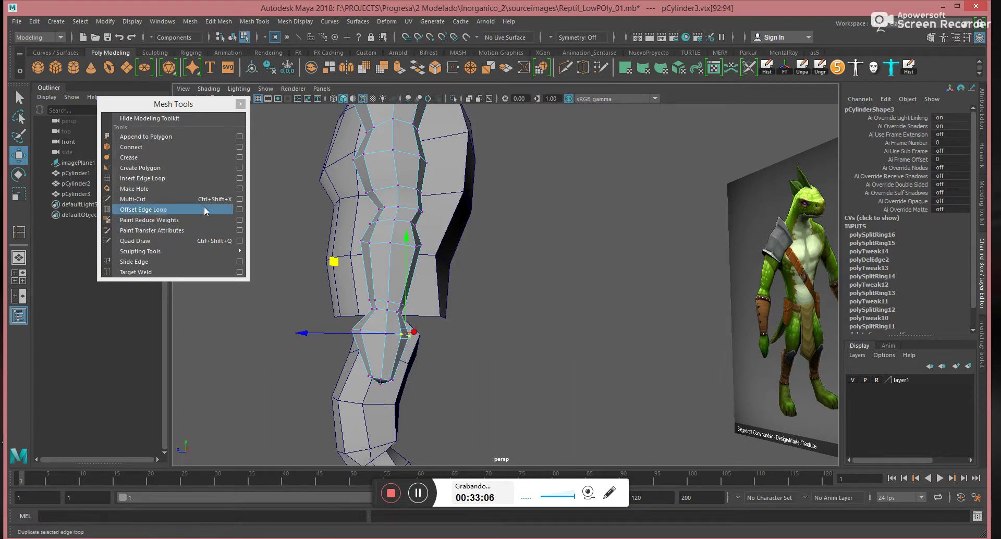
Insert an edge loop across the lower part of the hand and widen it along the depth axis
{"action": "left_click", "coordinate": [173, 178]}
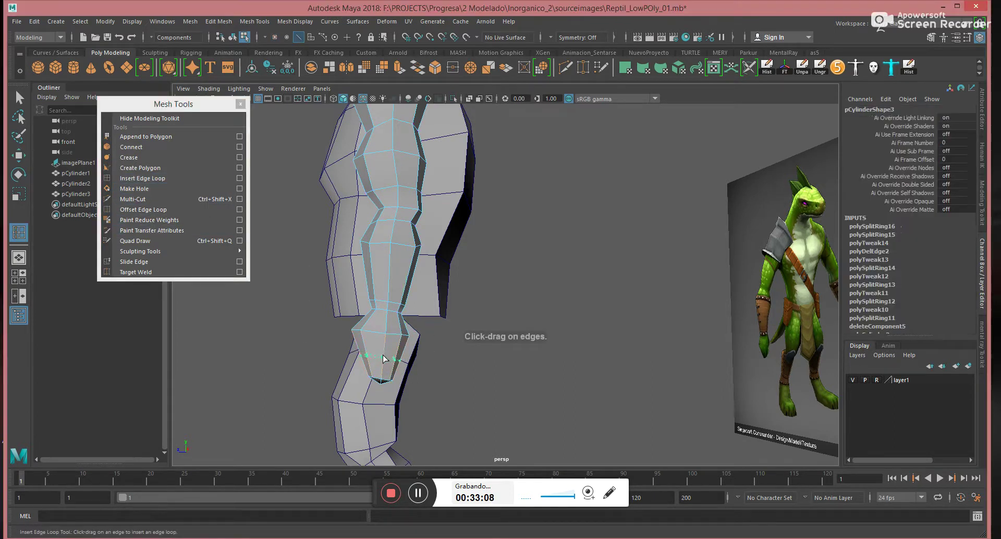
{"action": "left_click", "coordinate": [384, 359]}
{"action": "key", "text": "e"}
{"action": "key", "text": "r"}
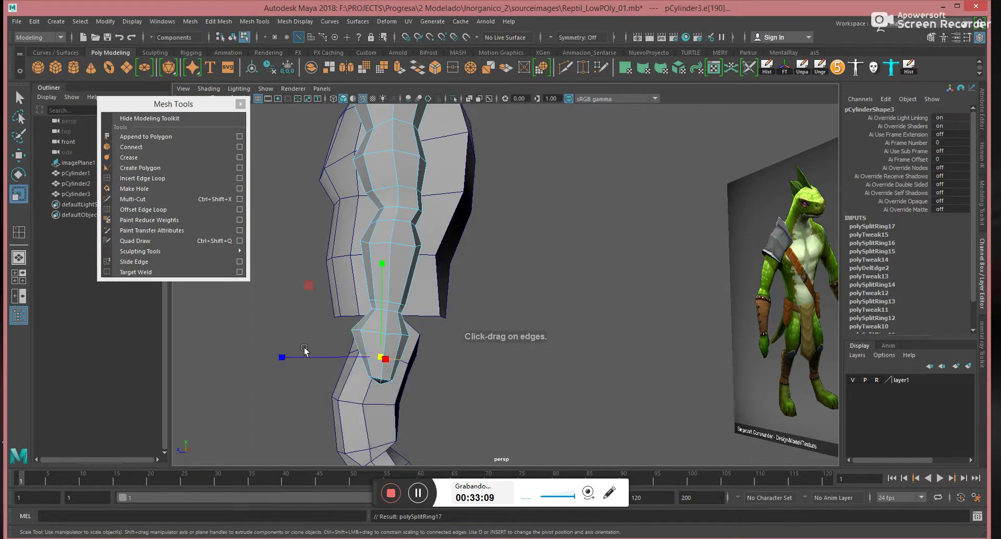
{"action": "left_click_drag", "start_coordinate": [283, 360], "coordinate": [259, 357]}
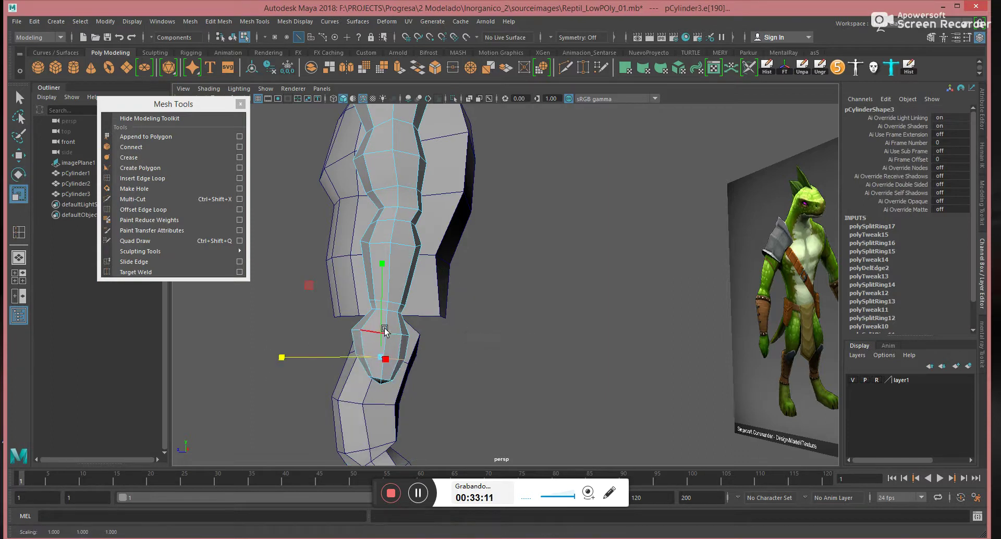
Raise the front edge and centre vertices of the hand's middle ring to round the palm below the wrist
{"action": "right_click_drag", "start_coordinate": [373, 330], "coordinate": [333, 326]}
{"action": "left_click_drag", "start_coordinate": [334, 316], "coordinate": [369, 340]}
{"action": "key", "text": "w"}
{"action": "left_click_drag", "start_coordinate": [280, 253], "coordinate": [301, 269]}
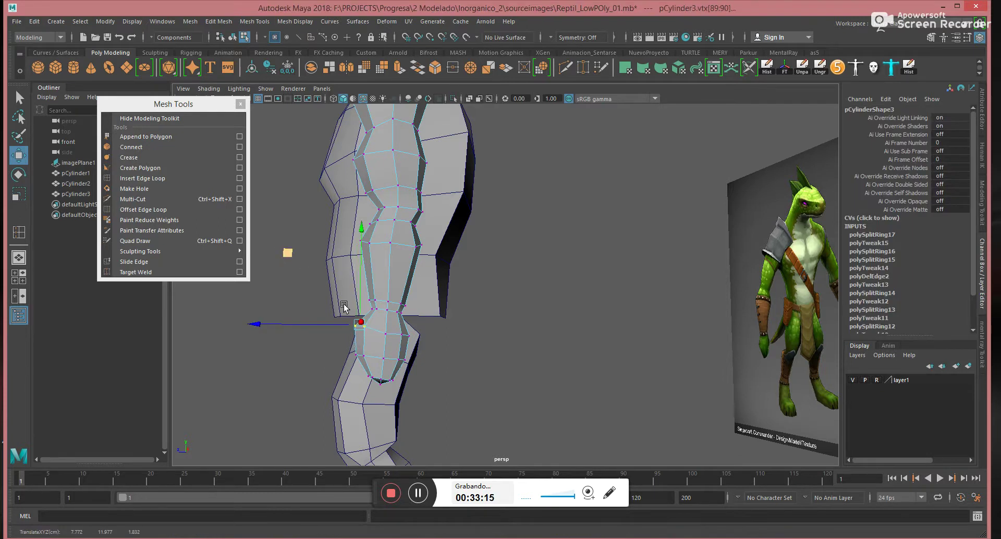
{"action": "left_click", "coordinate": [384, 334]}
{"action": "left_click_drag", "start_coordinate": [312, 259], "coordinate": [314, 253]}
{"action": "left_click_drag", "start_coordinate": [473, 344], "coordinate": [415, 340], "text": "alt"}
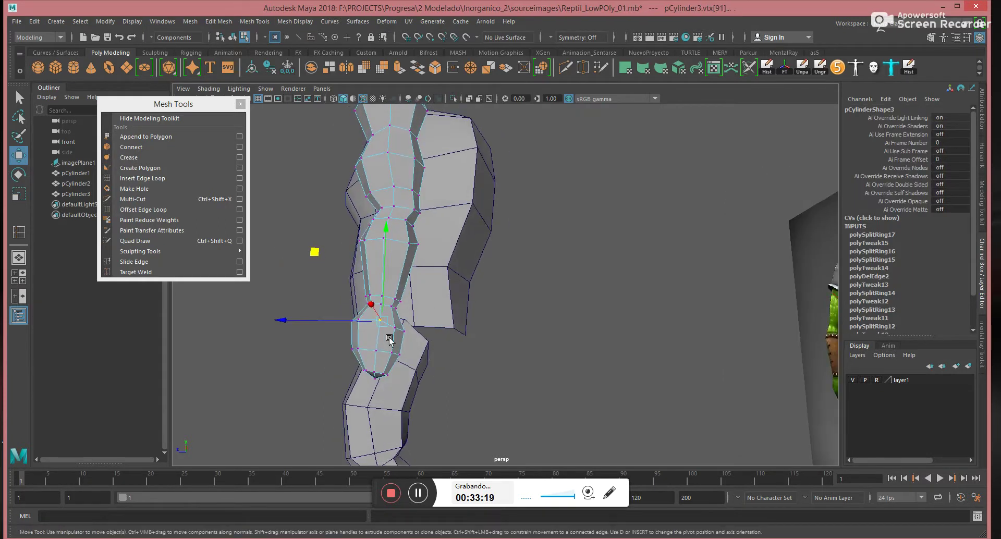
{"action": "left_click_drag", "start_coordinate": [330, 259], "coordinate": [329, 254]}
Return the arm to object mode and snap its pivot to a vertex on the inner rim of the shoulder opening
{"action": "left_click", "coordinate": [382, 296]}
{"action": "key", "text": "F8"}
{"action": "right_click_drag", "start_coordinate": [568, 274], "coordinate": [339, 266], "text": "alt"}
{"action": "left_click_drag", "start_coordinate": [339, 266], "coordinate": [472, 292], "text": "alt"}
{"action": "right_click_drag", "start_coordinate": [472, 292], "coordinate": [527, 298], "text": "alt"}
{"action": "left_click_drag", "start_coordinate": [516, 297], "coordinate": [518, 267], "text": "alt"}
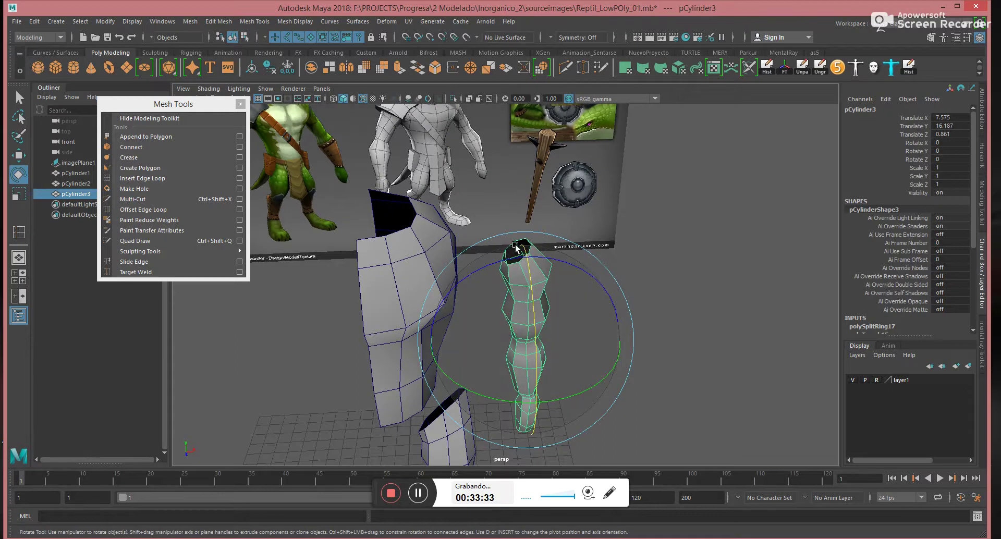
{"action": "key", "text": "d"}
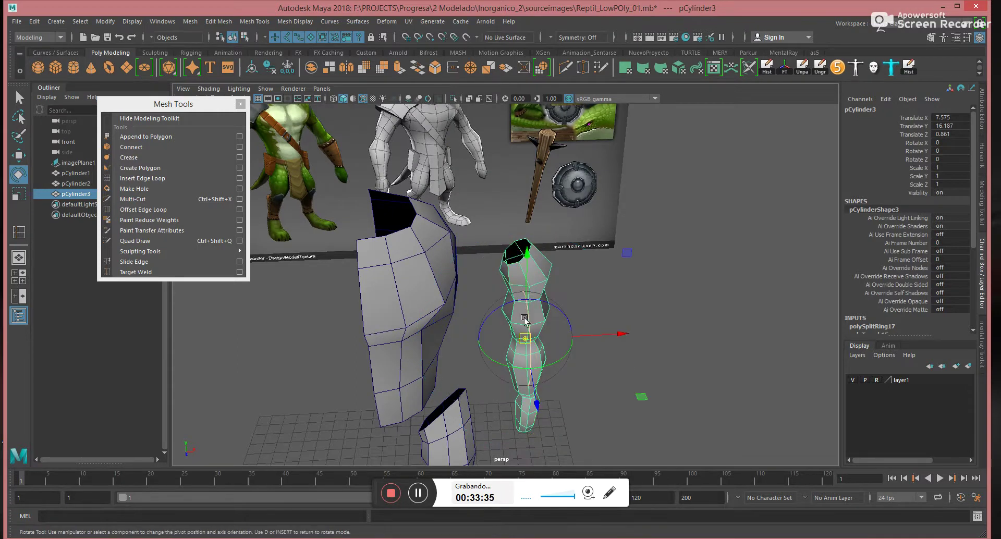
{"action": "key", "text": "v"}
{"action": "left_click_drag", "start_coordinate": [525, 338], "coordinate": [503, 260]}
{"action": "left_click_drag", "start_coordinate": [618, 290], "coordinate": [616, 275], "text": "alt"}
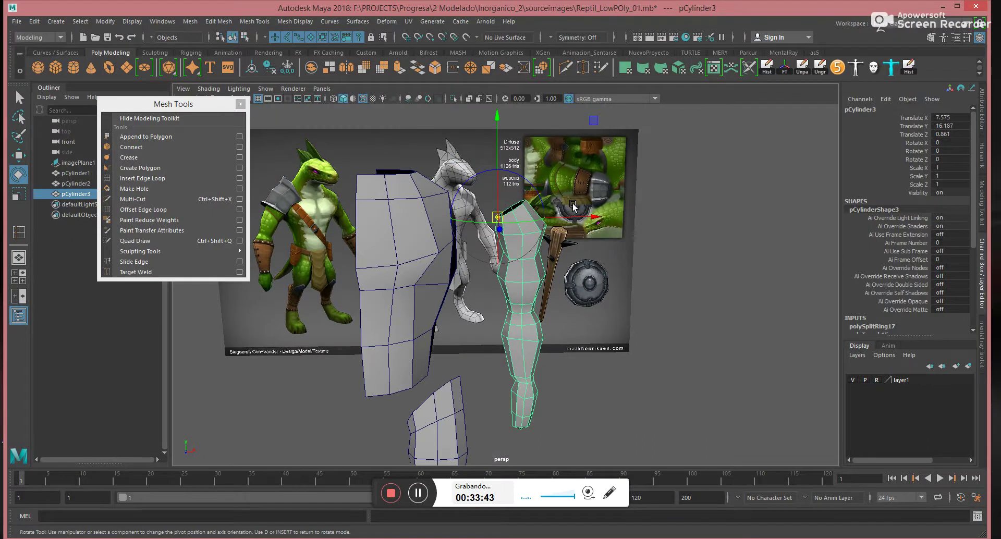
{"action": "key", "text": "d"}
Scale the whole arm uniformly to 1.089 from its shoulder pivot
{"action": "left_click_drag", "start_coordinate": [542, 141], "coordinate": [506, 131]}
{"action": "key", "text": "ctrl+z"}
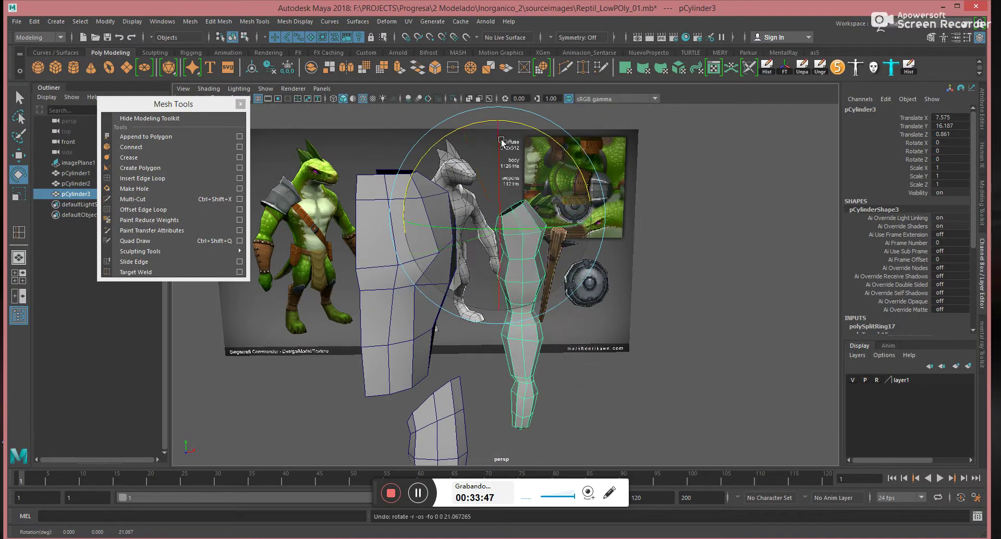
{"action": "key", "text": "r"}
{"action": "left_click_drag", "start_coordinate": [504, 216], "coordinate": [514, 208]}
{"action": "right_click_drag", "start_coordinate": [552, 210], "coordinate": [516, 217], "text": "alt"}
Move the arm toward the torso to a Translate X of 6.18 and save the scene
{"action": "key", "text": "w"}
{"action": "mouse_move", "coordinate": [548, 253]}
{"action": "left_mouse_down", "text": "alt"}
{"action": "mouse_move", "coordinate": [557, 240]}
{"action": "mouse_move", "coordinate": [542, 241]}
{"action": "left_mouse_up", "text": "alt"}
{"action": "scroll", "coordinate": [471, 308], "scroll_direction": "down", "scroll_amount": 3}
{"action": "left_click", "coordinate": [107, 37]}
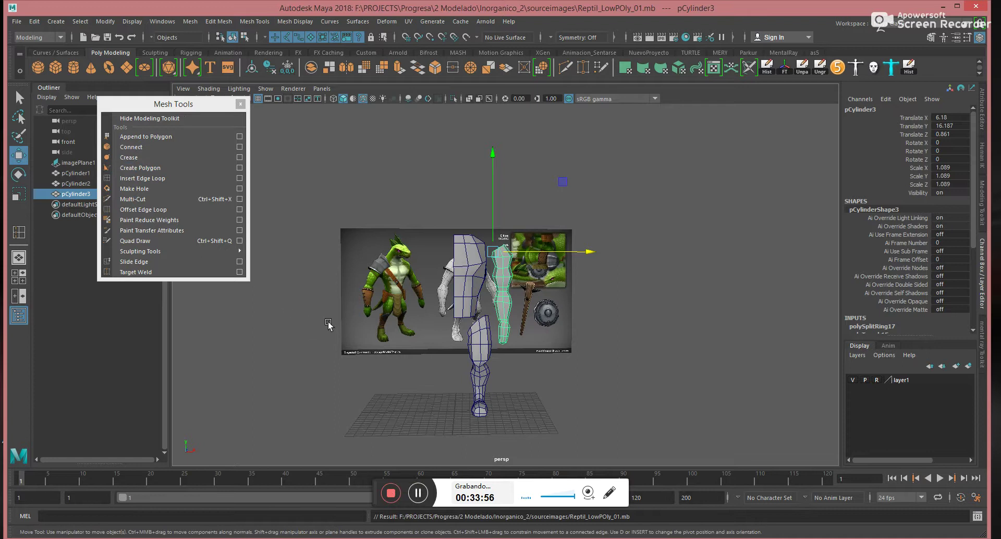
{"action": "left_click_drag", "start_coordinate": [513, 329], "coordinate": [449, 313], "text": "alt"}
{"action": "left_click_drag", "start_coordinate": [558, 307], "coordinate": [386, 192], "text": "alt"}
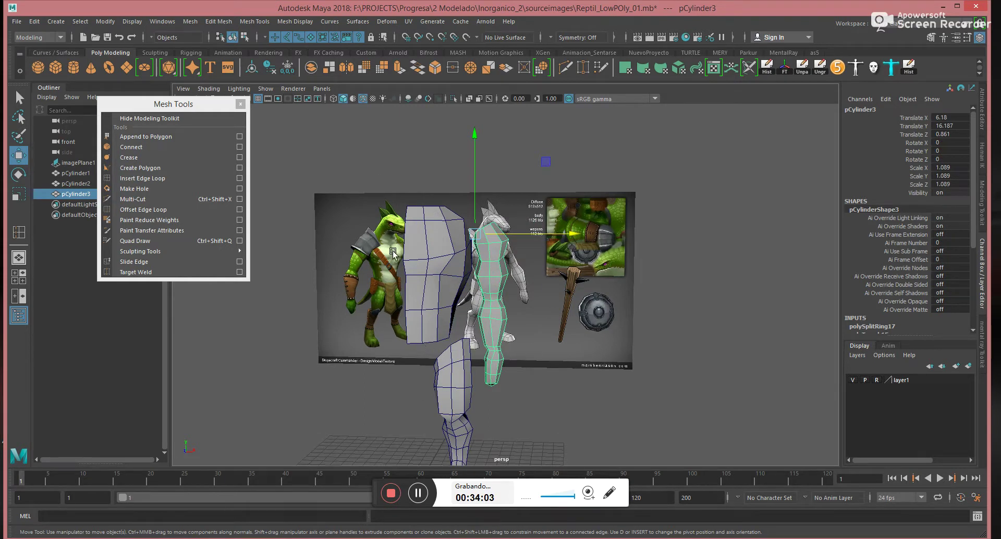
{"action": "left_click_drag", "start_coordinate": [483, 265], "coordinate": [465, 268], "text": "alt"}
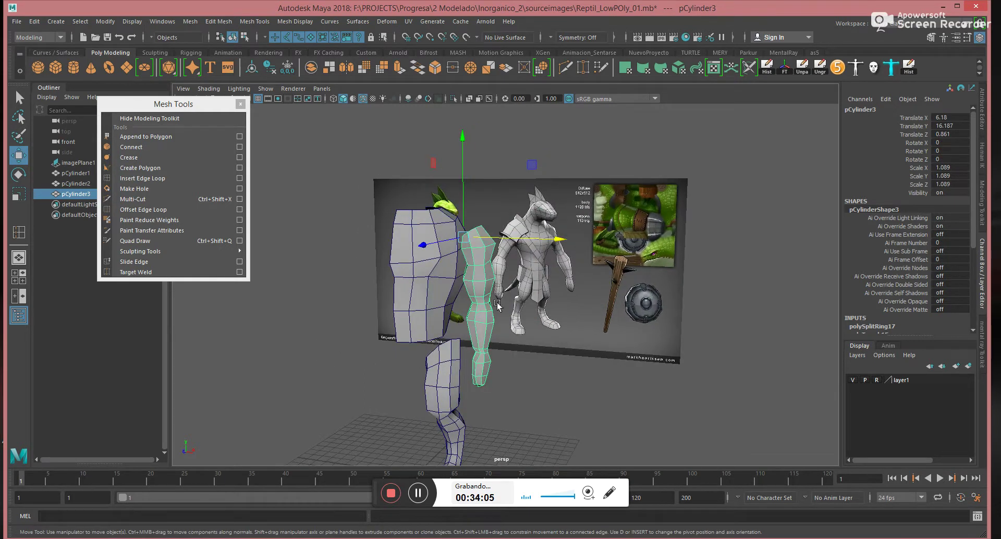